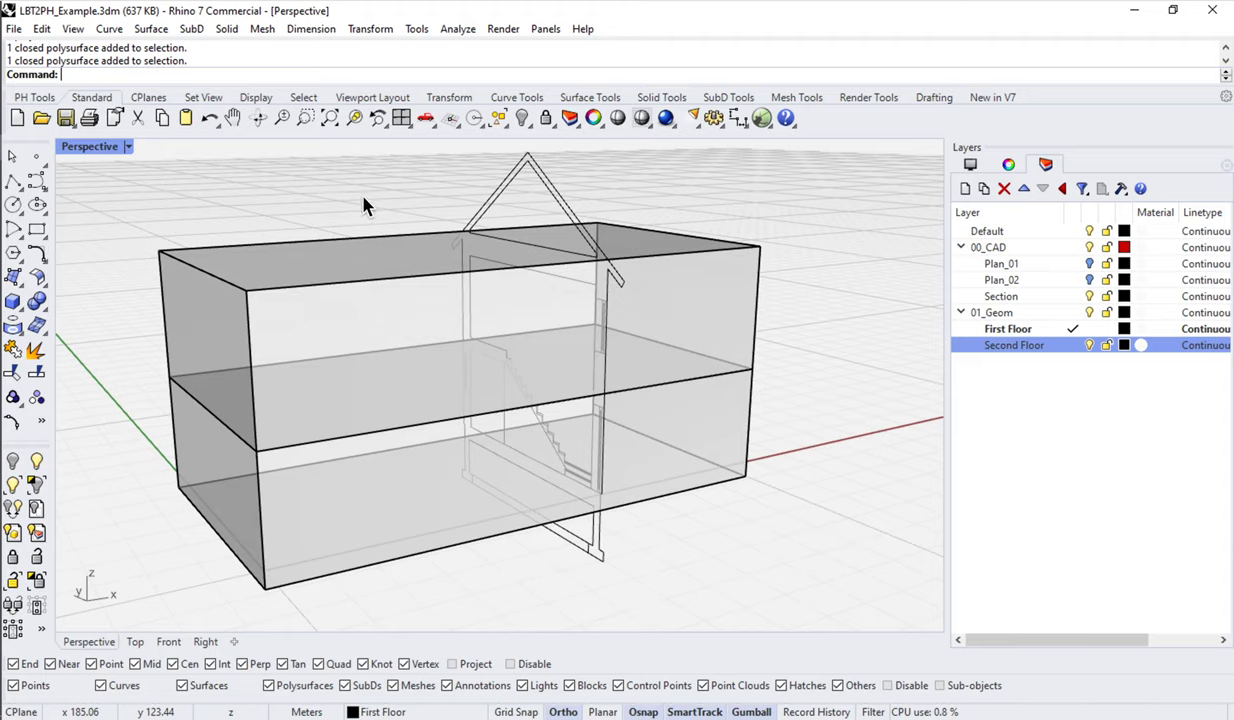
# Examine the first-floor and second-floor volumes of the house from several angles, selecting each one in turn.
pyautogui.moveTo(422, 335); pyautogui.dragTo(311, 288, button='right')
pyautogui.click(311, 288)
pyautogui.click(317, 427)
pyautogui.click(319, 289)
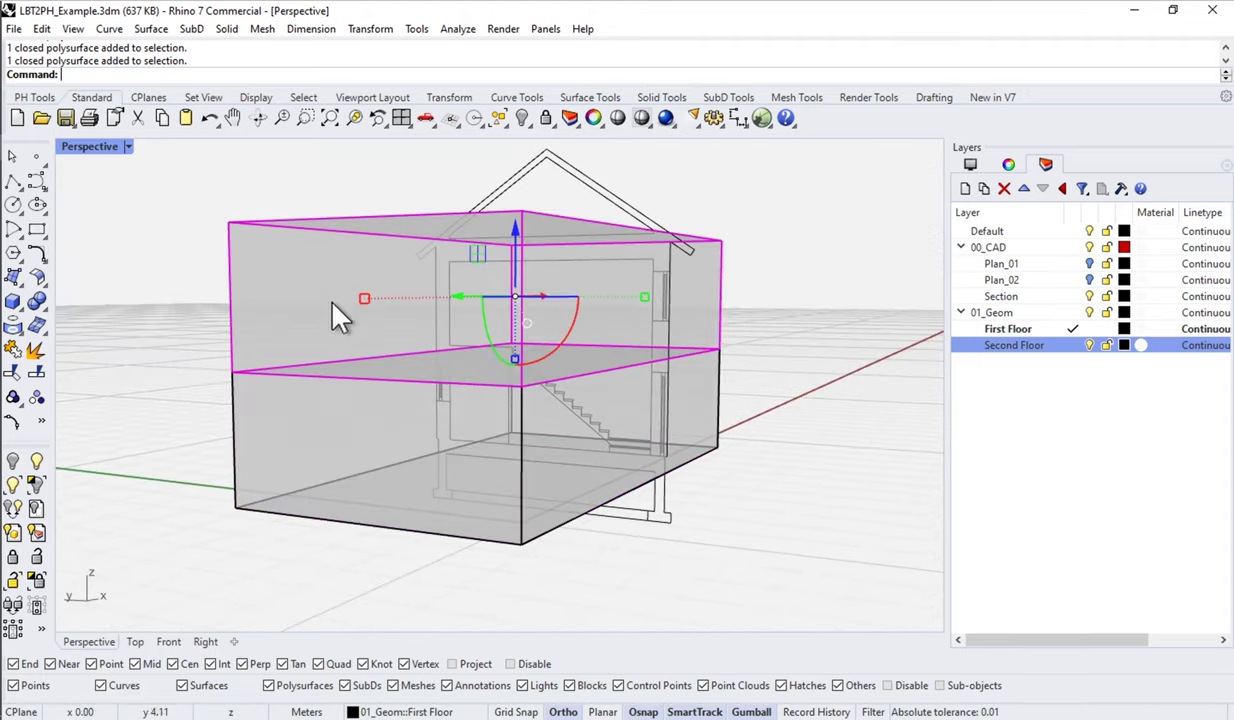
pyautogui.click(322, 370)
pyautogui.press('Escape')
pyautogui.moveTo(240, 373); pyautogui.dragTo(253, 325, button='right')
pyautogui.click(253, 325)
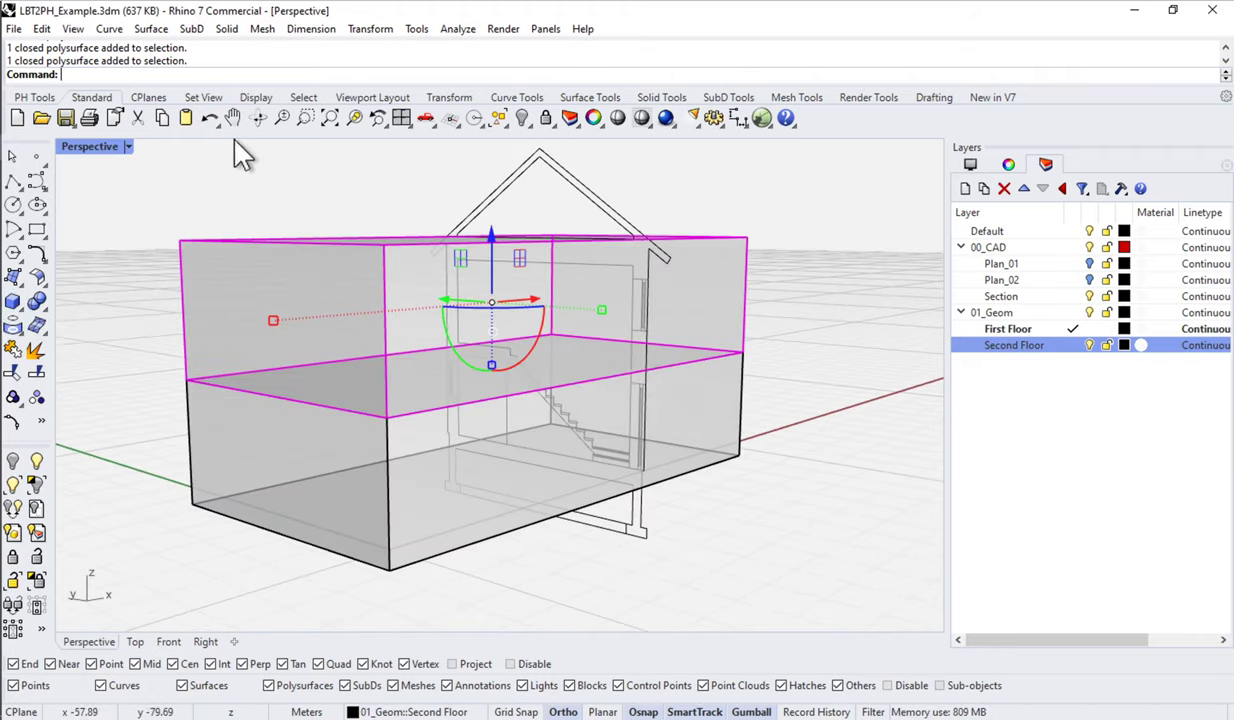
pyautogui.moveTo(766, 358)
pyautogui.mouseDown(button='right')
pyautogui.moveTo(799, 350)
pyautogui.moveTo(705, 370)
pyautogui.moveTo(756, 378)
pyautogui.mouseUp(button='right')
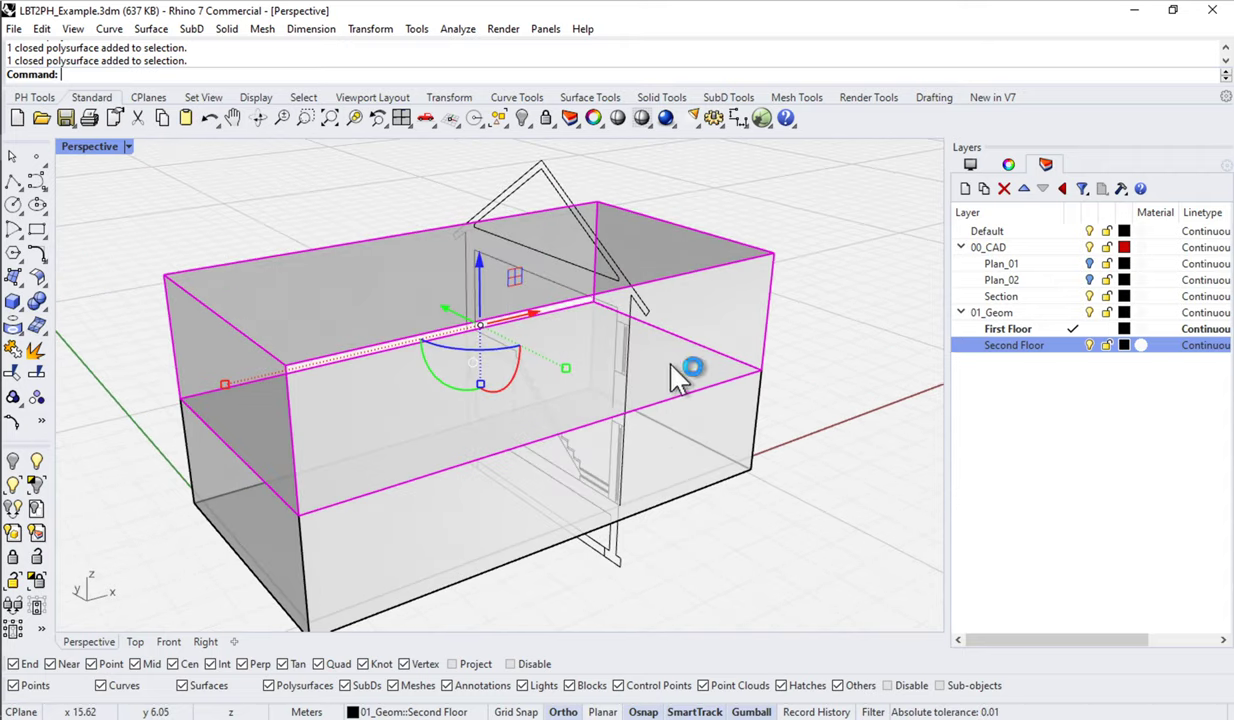
pyautogui.scroll(2, 676, 372)
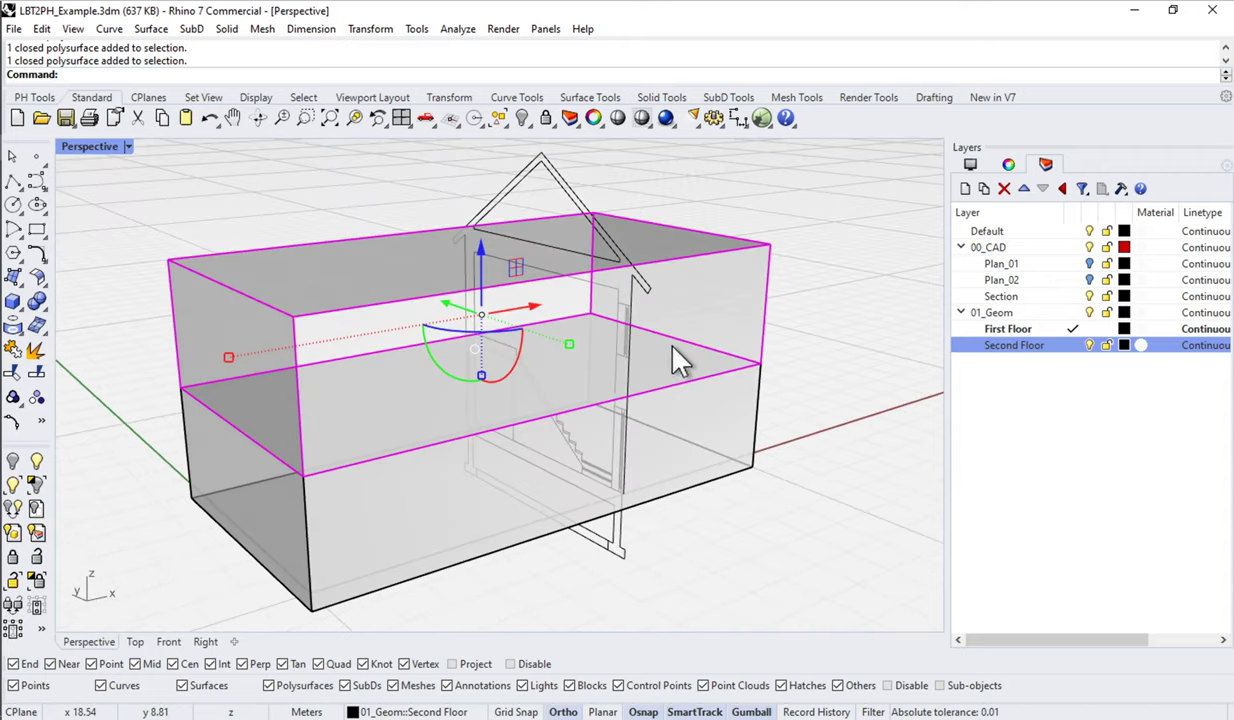
pyautogui.click(749, 213)
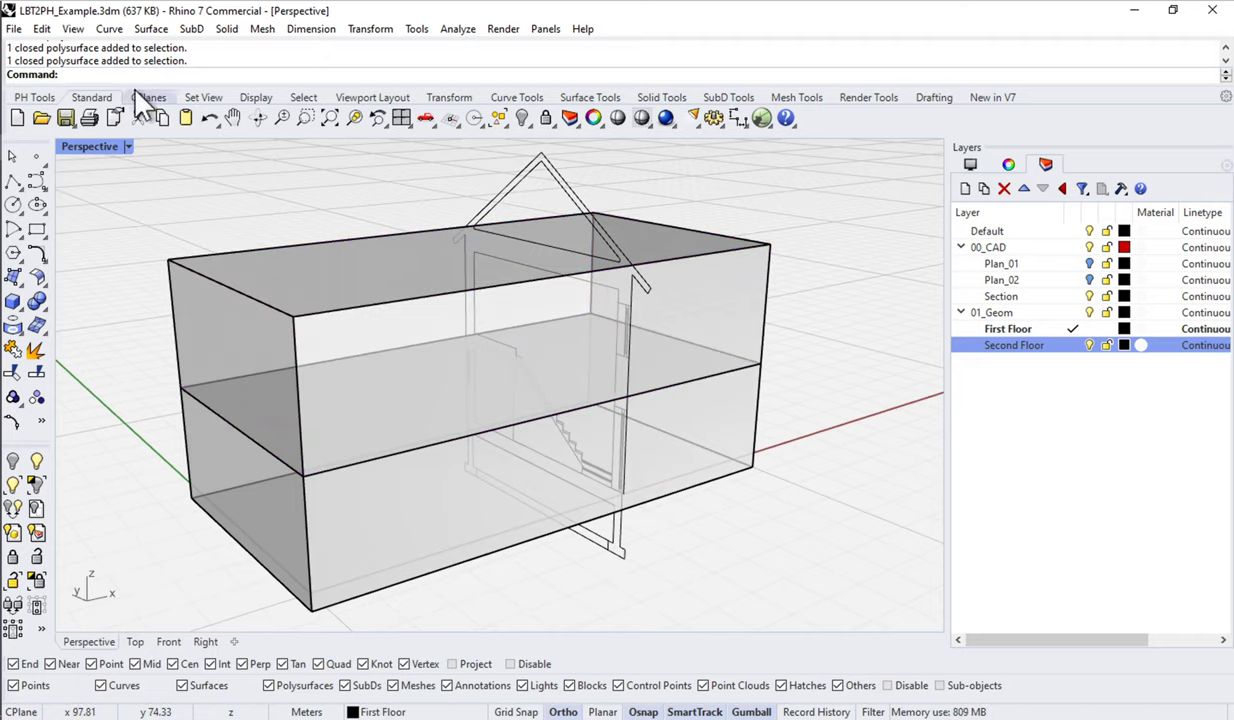
# Open Grasshopper and resize its window beside the Rhino model so that the component tab names are readable.
pyautogui.click(762, 122)
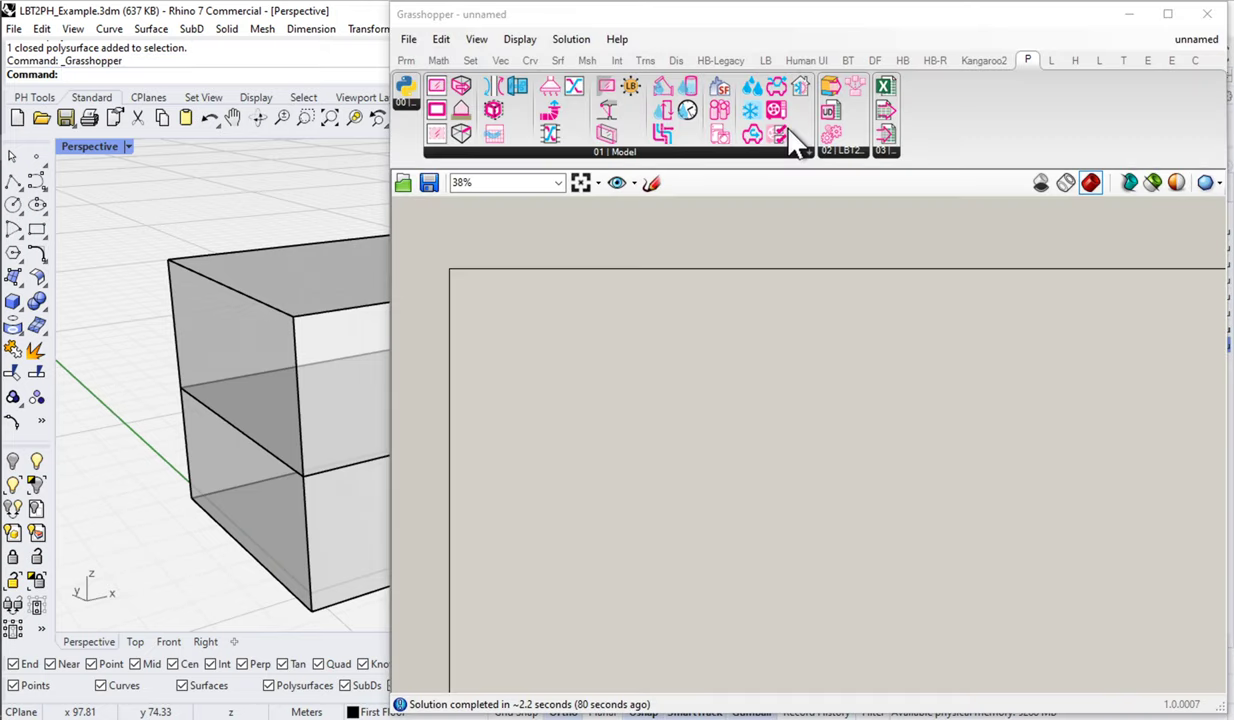
pyautogui.moveTo(392, 300); pyautogui.dragTo(712, 292)
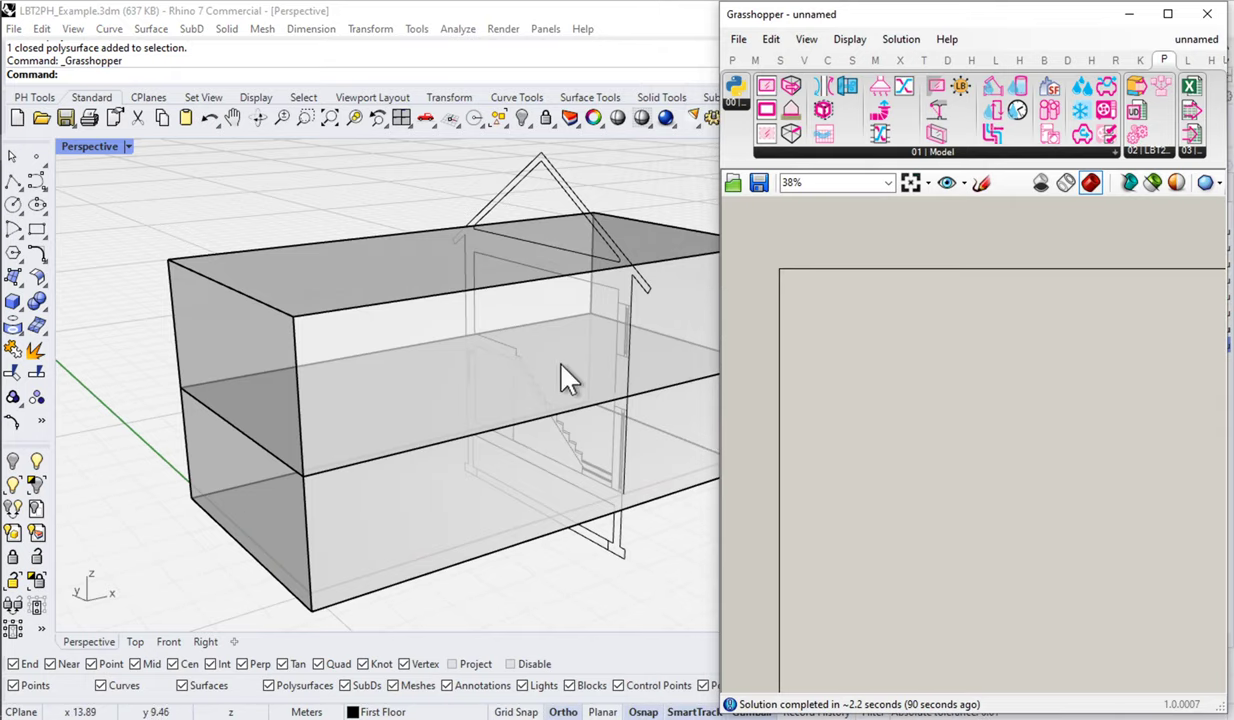
pyautogui.moveTo(555, 372); pyautogui.dragTo(485, 378, button='right')
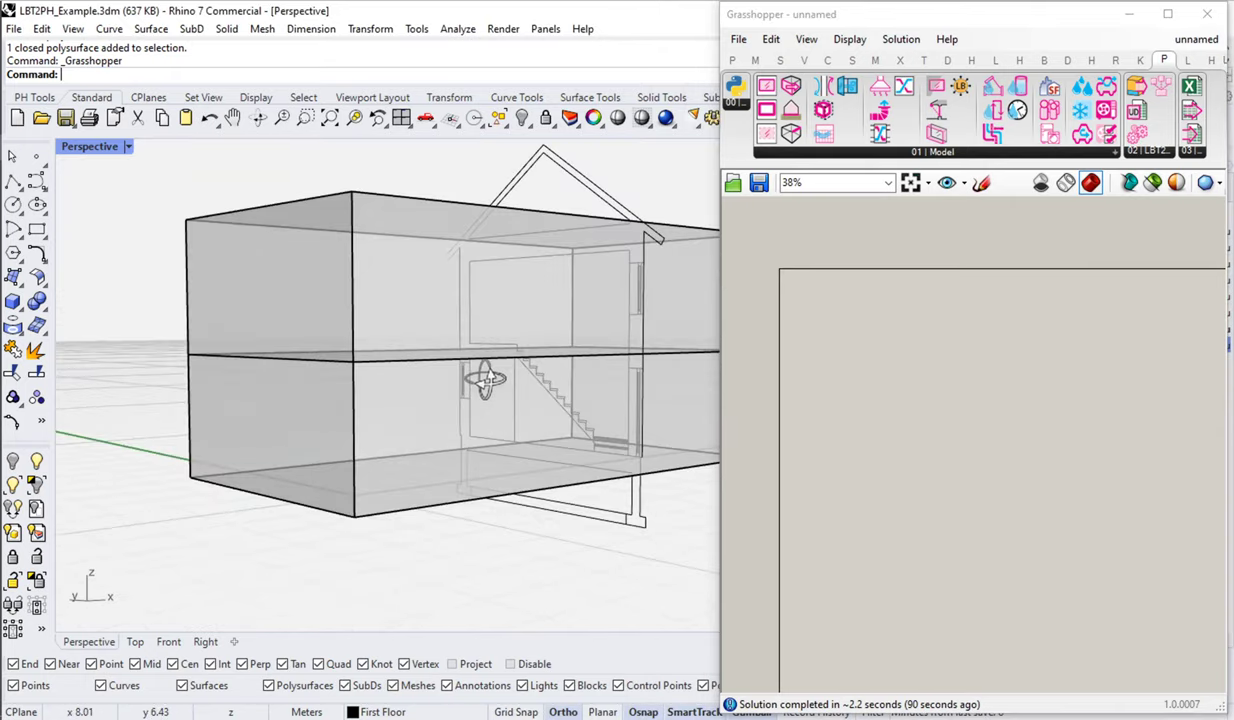
pyautogui.moveTo(410, 457); pyautogui.dragTo(438, 451, button='right')
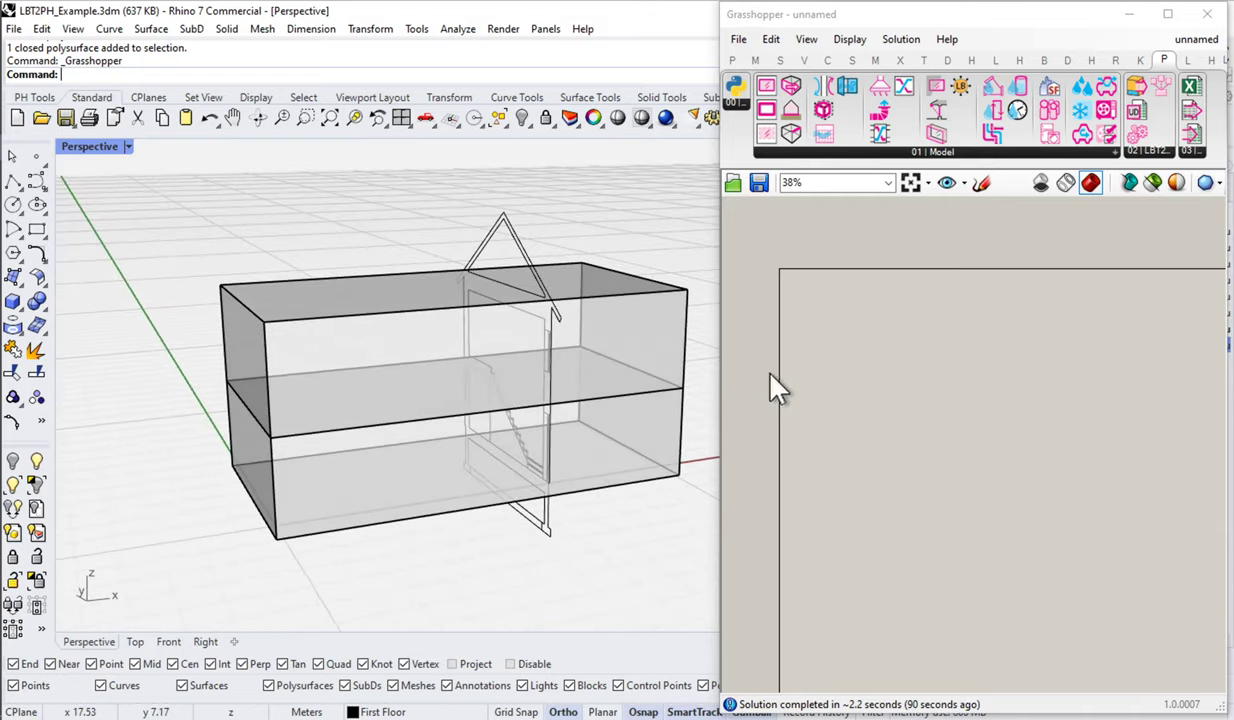
pyautogui.moveTo(713, 369); pyautogui.dragTo(552, 373)
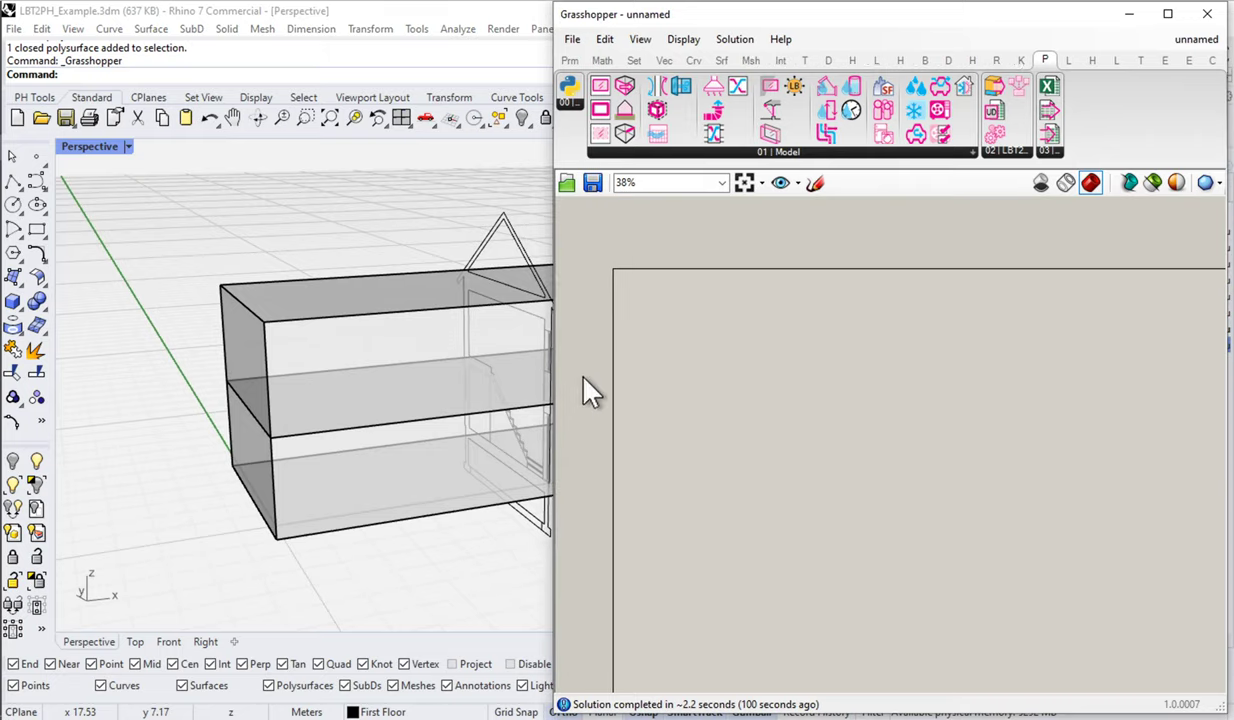
pyautogui.scroll(5, 620, 335)
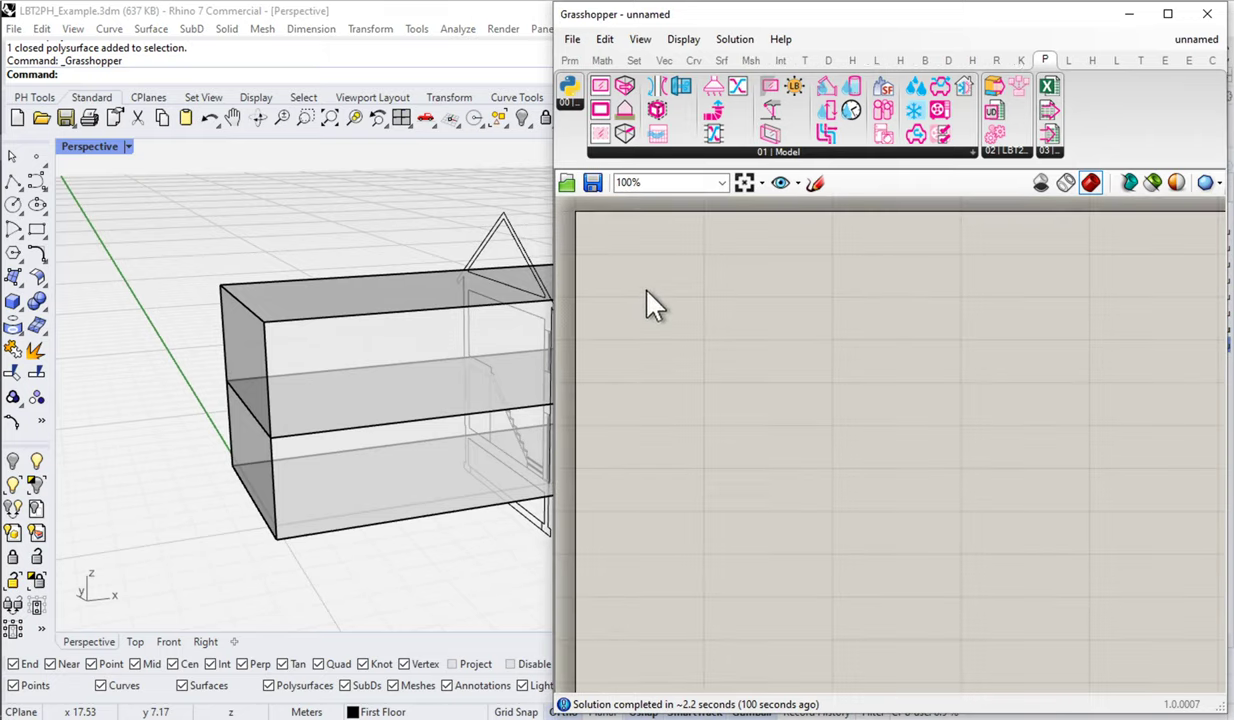
pyautogui.moveTo(646, 292); pyautogui.dragTo(690, 310, button='right')
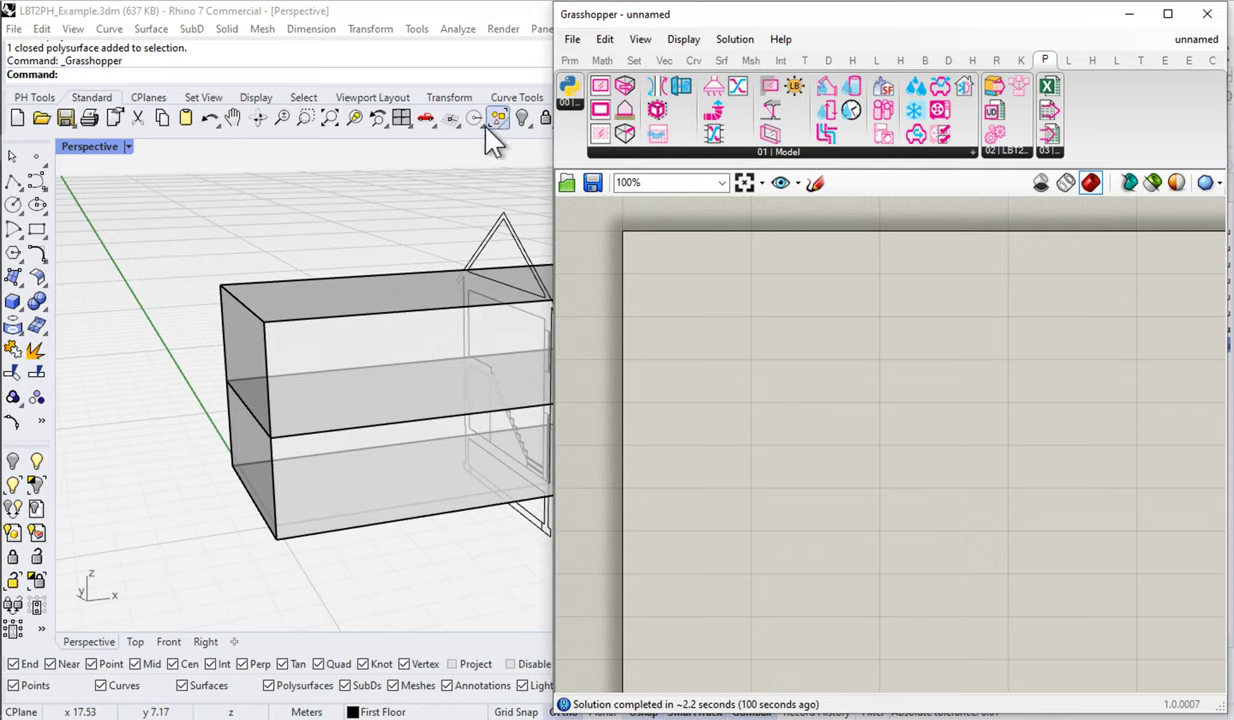
pyautogui.moveTo(553, 125); pyautogui.dragTo(324, 131)
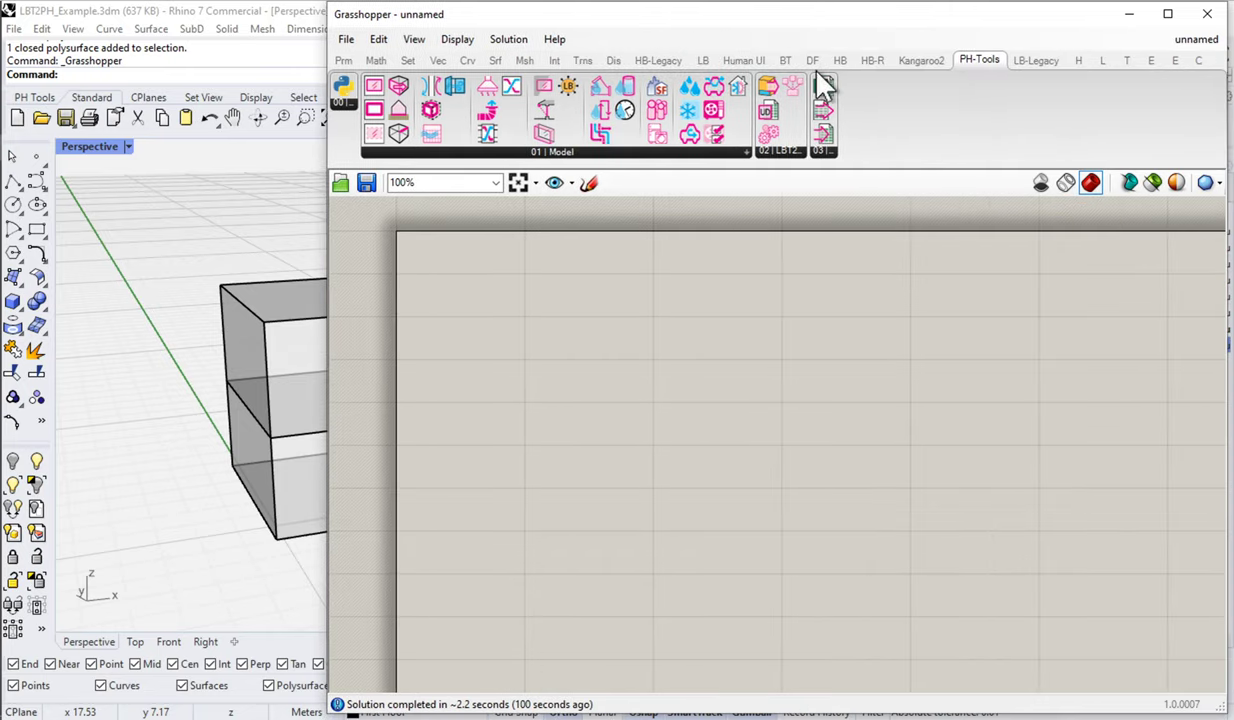
# Place an HB Face component on the canvas and review the descriptions of its geometry, type and construction inputs.
pyautogui.click(1079, 64)
pyautogui.click(1036, 60)
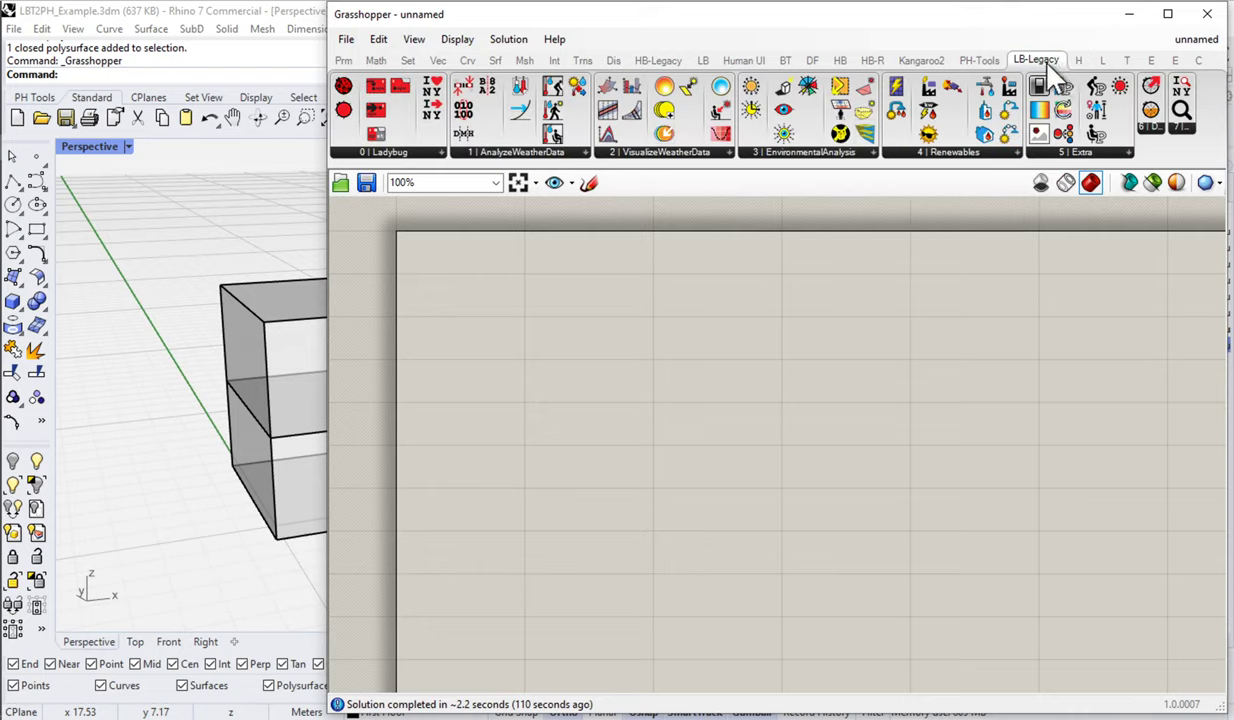
pyautogui.click(838, 62)
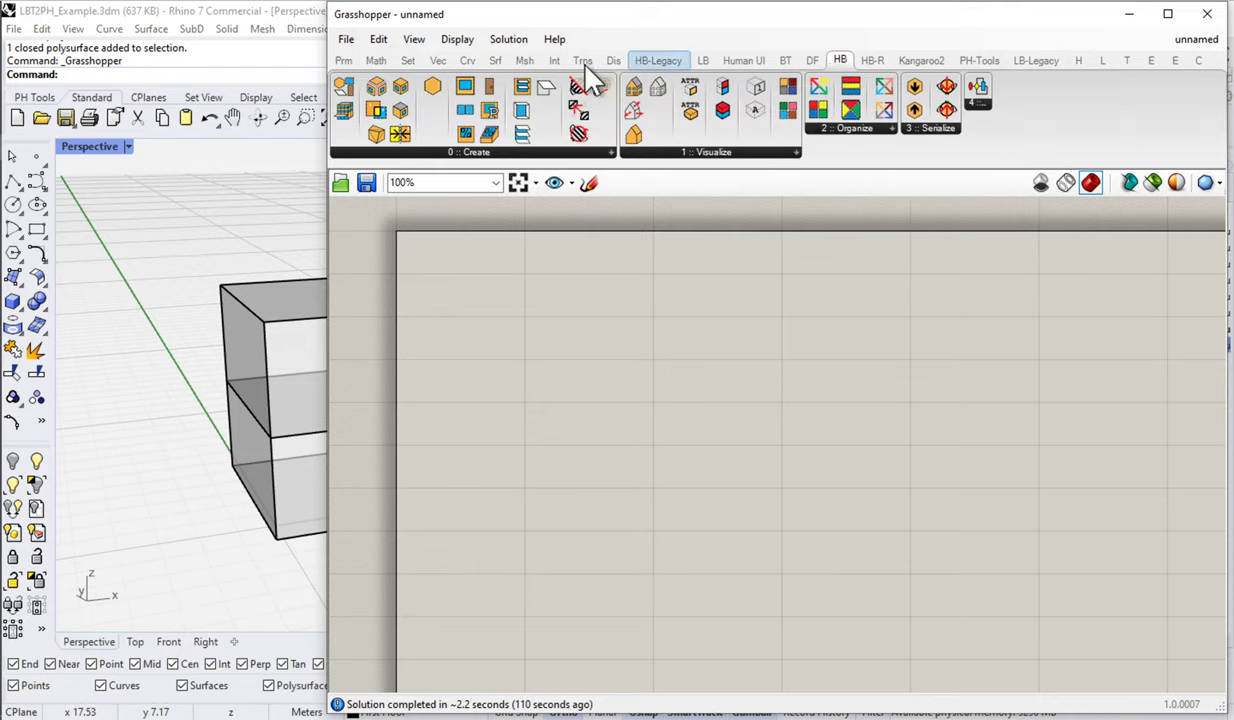
pyautogui.click(400, 150)
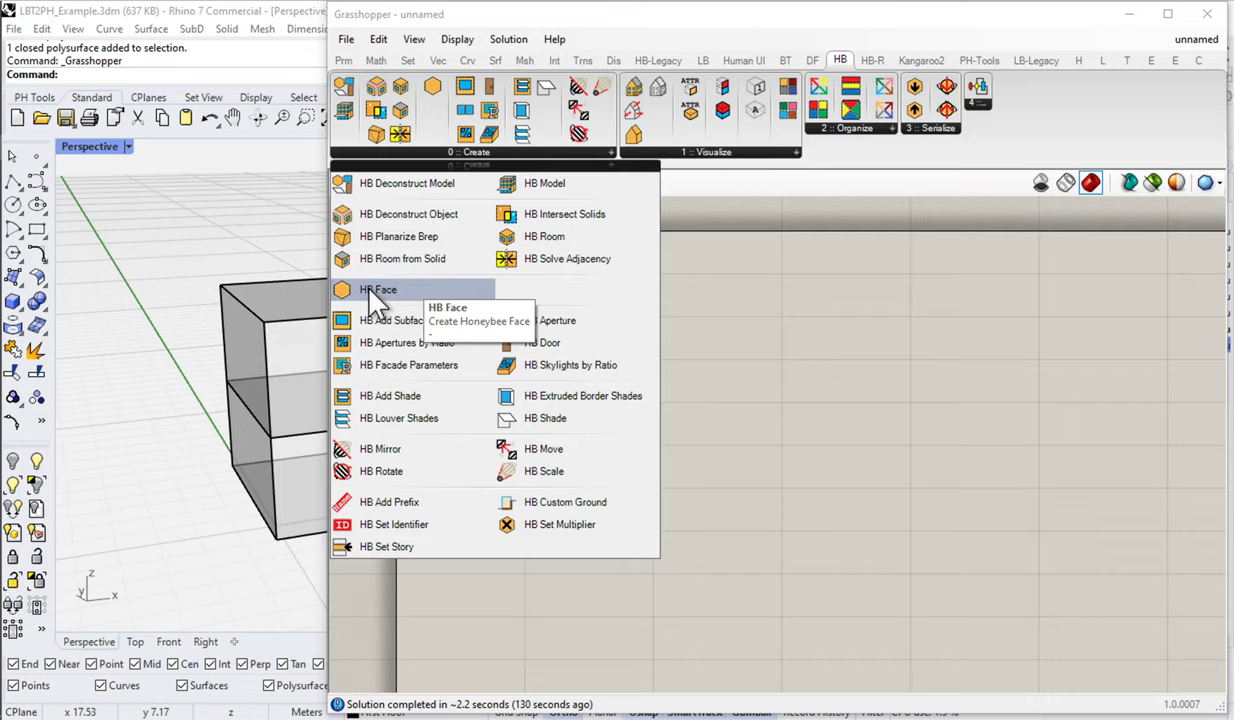
pyautogui.moveTo(370, 293); pyautogui.dragTo(765, 357)
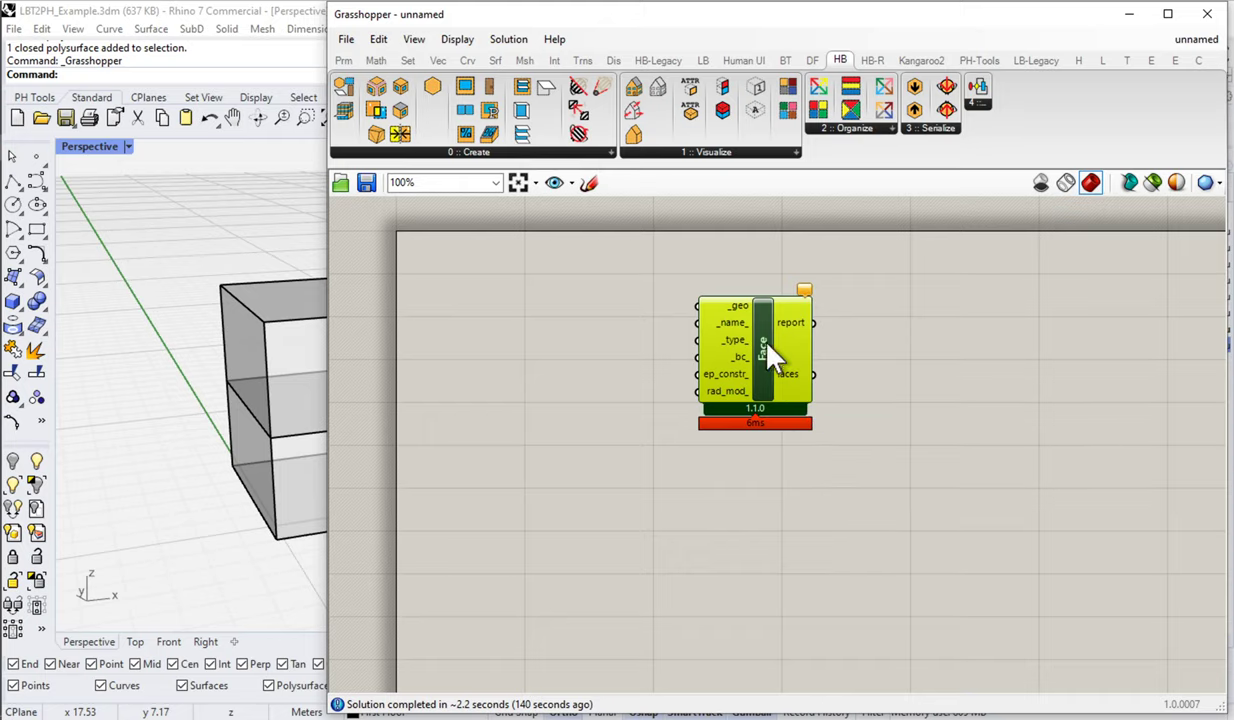
pyautogui.scroll(4, 772, 353)
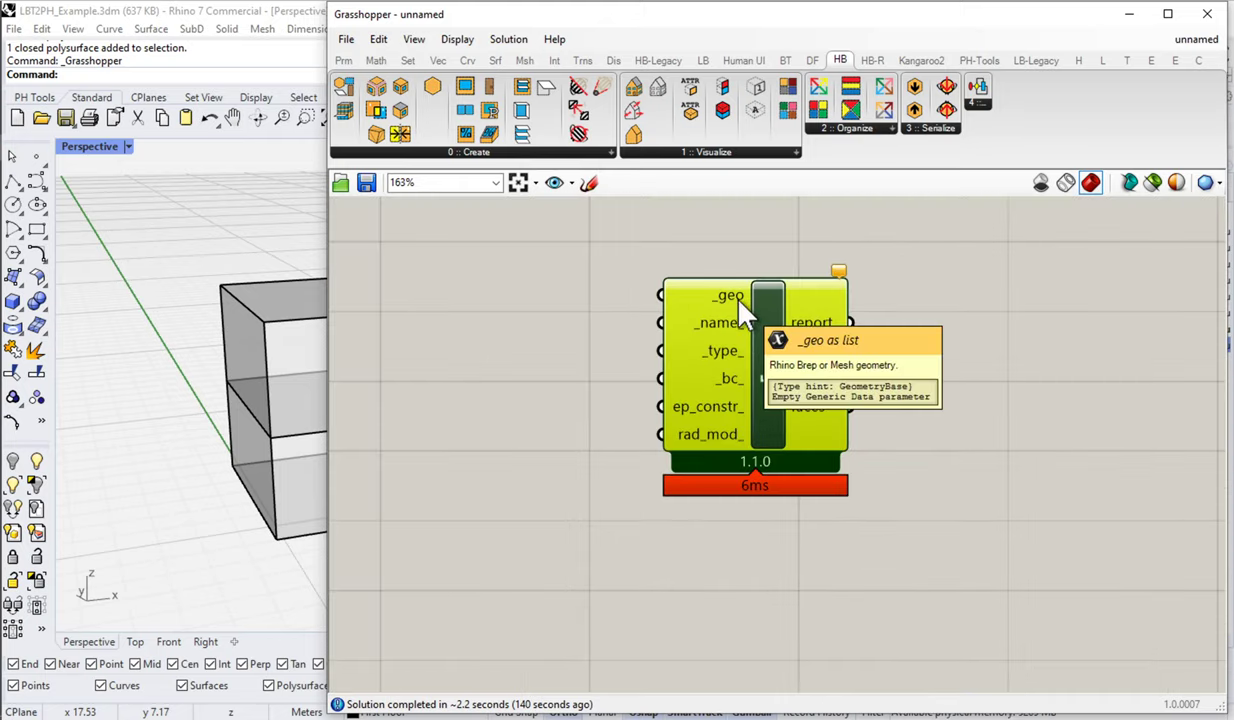
pyautogui.moveTo(732, 333)
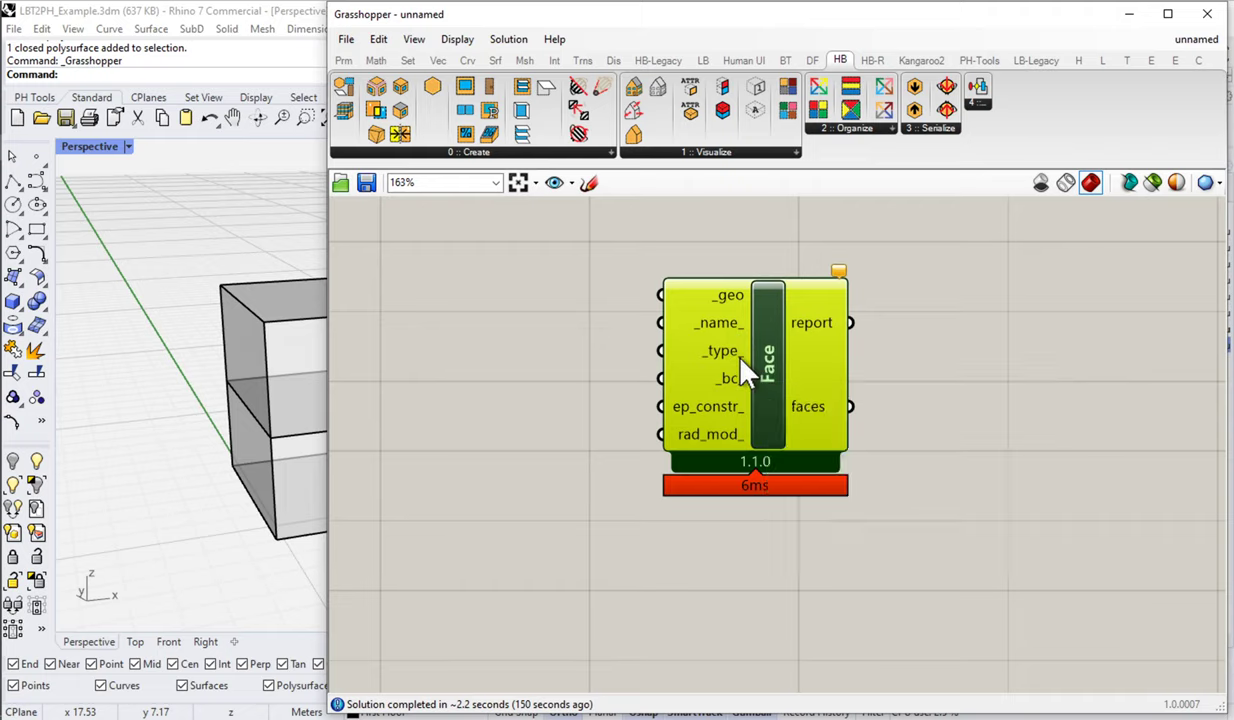
pyautogui.moveTo(740, 362)
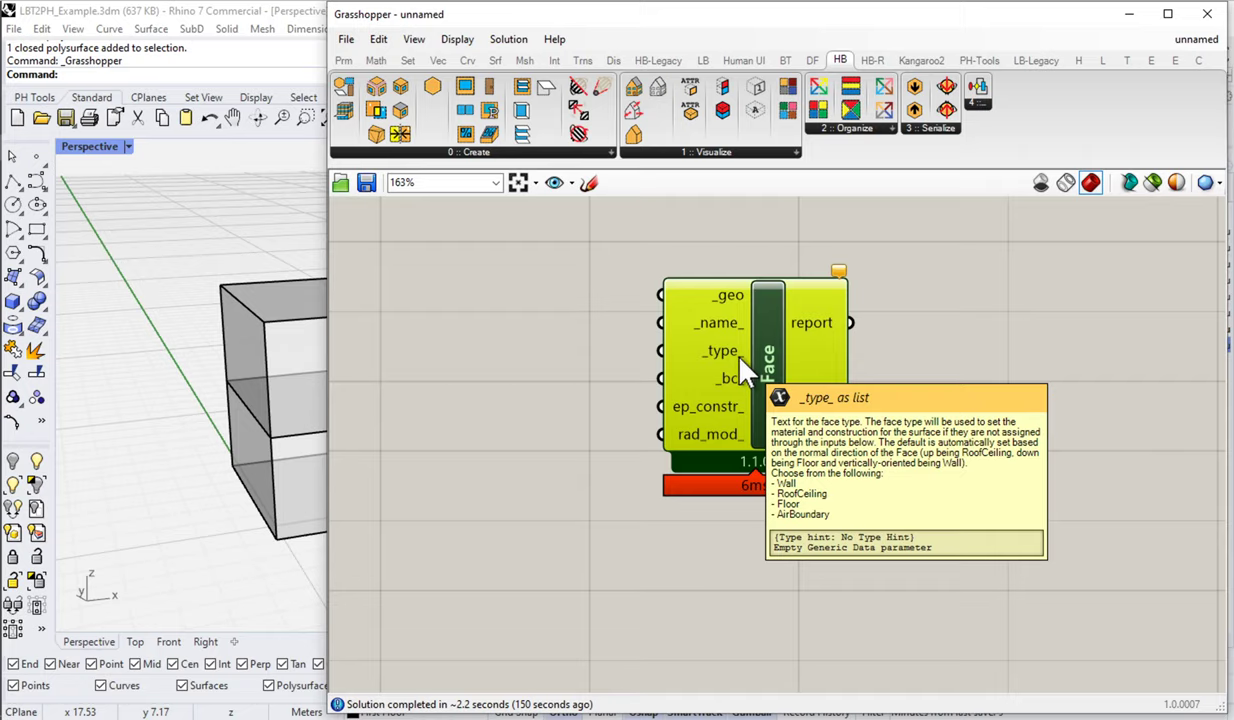
pyautogui.moveTo(748, 392)
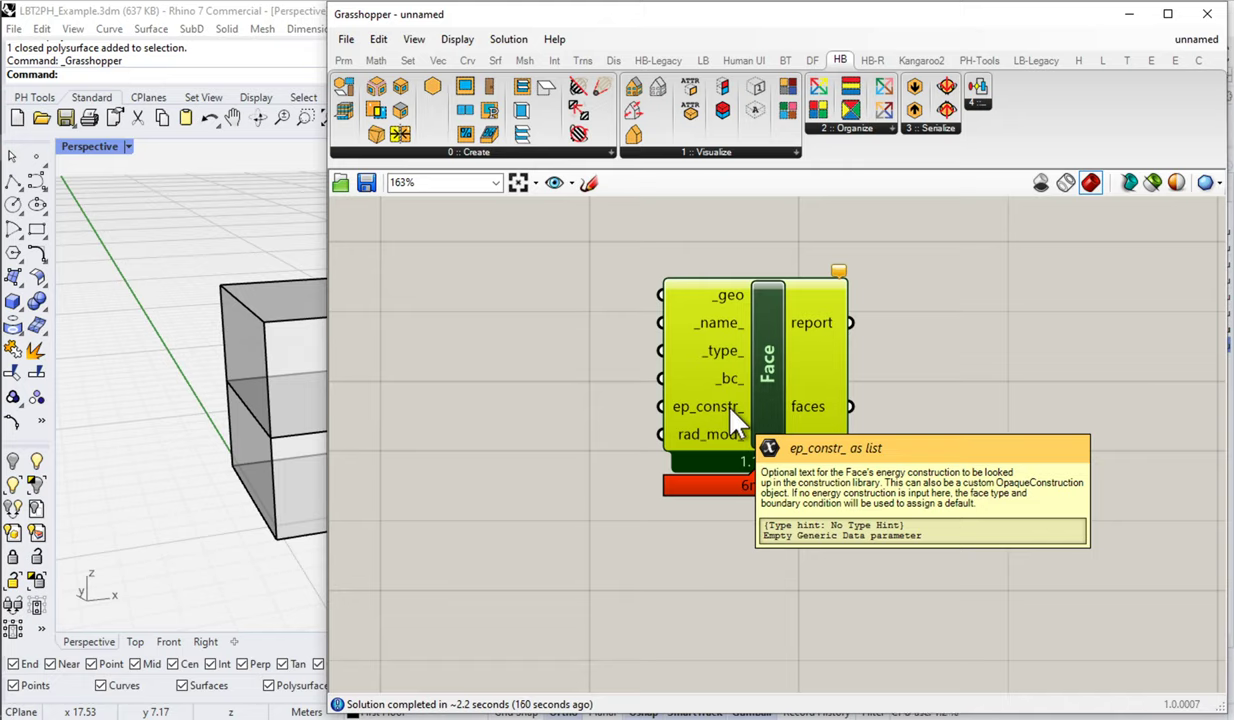
pyautogui.scroll(-2, 733, 420)
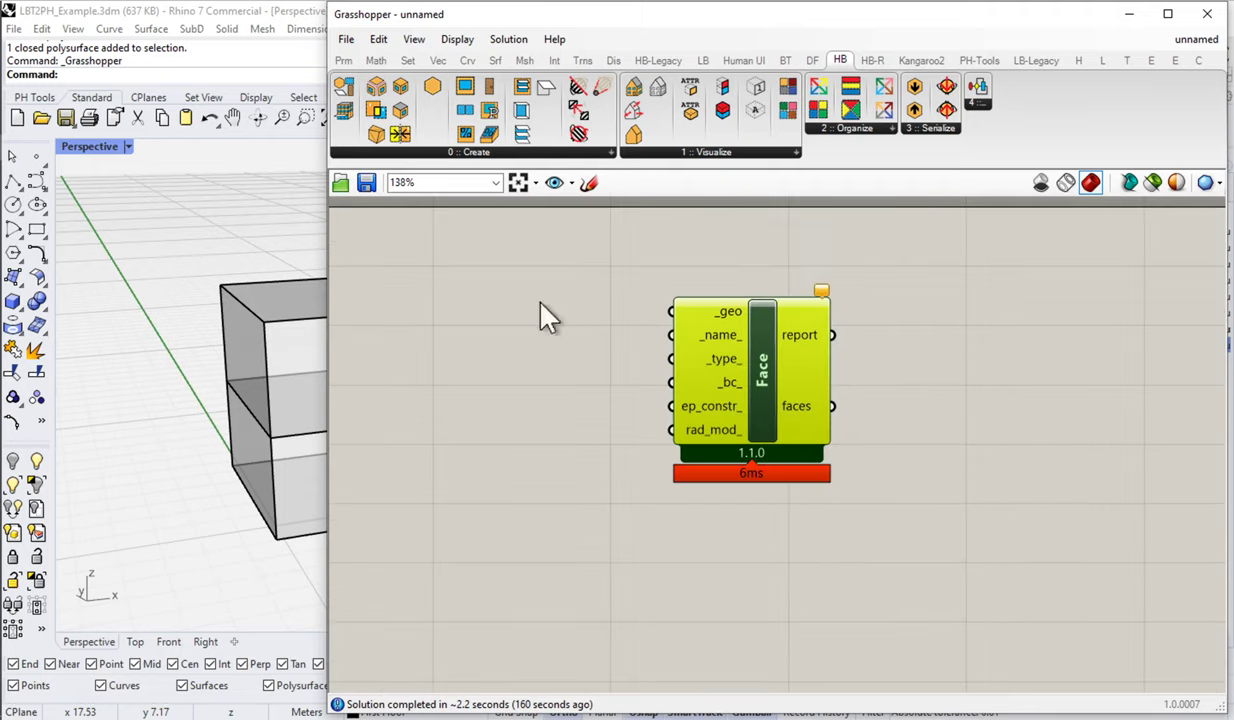
# Add a Brep parameter to the canvas and set the second-floor volume as its single Brep.
pyautogui.moveTo(326, 267); pyautogui.dragTo(532, 278)
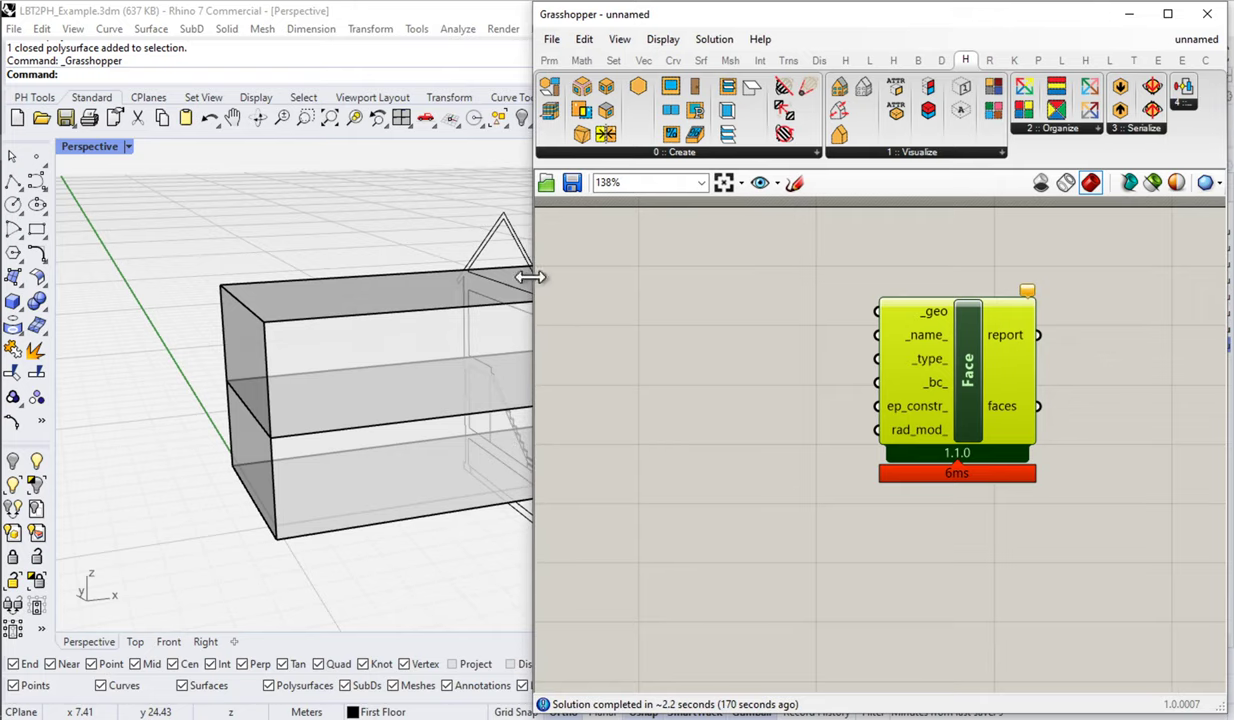
pyautogui.click(295, 309)
pyautogui.moveTo(260, 338); pyautogui.dragTo(455, 370, button='right')
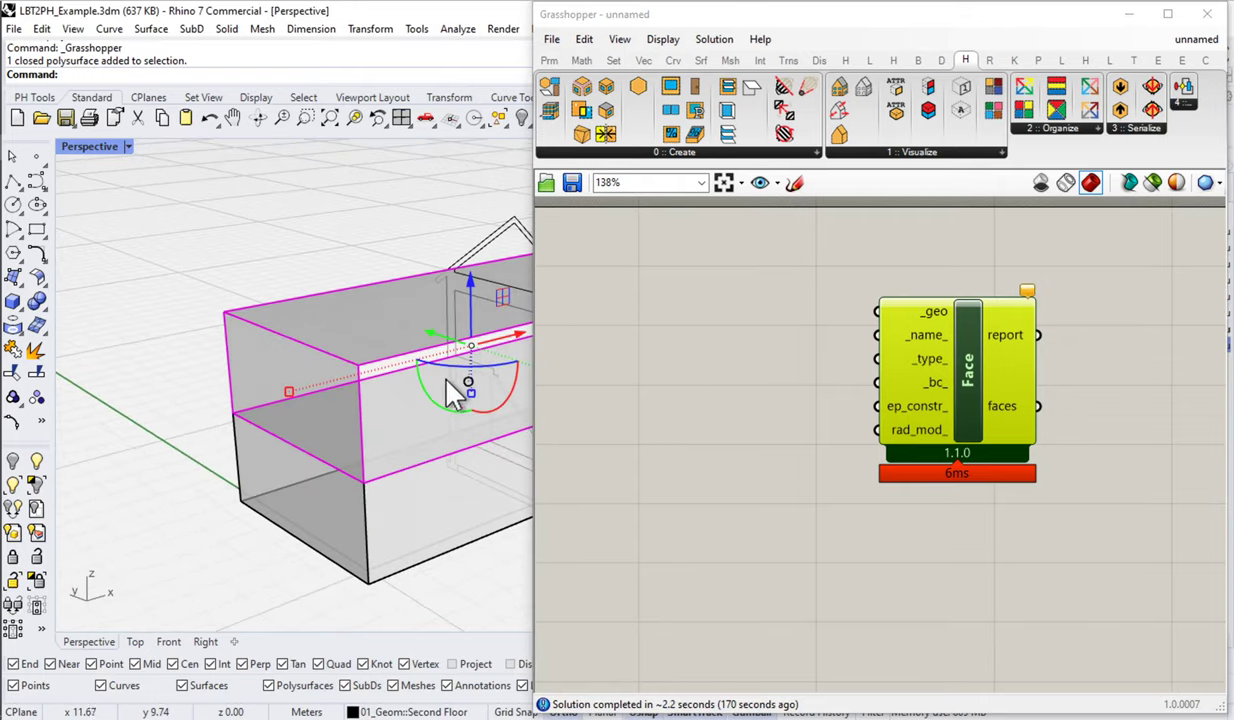
pyautogui.moveTo(345, 358); pyautogui.dragTo(304, 338, button='right')
pyautogui.moveTo(262, 378); pyautogui.dragTo(275, 377, button='right')
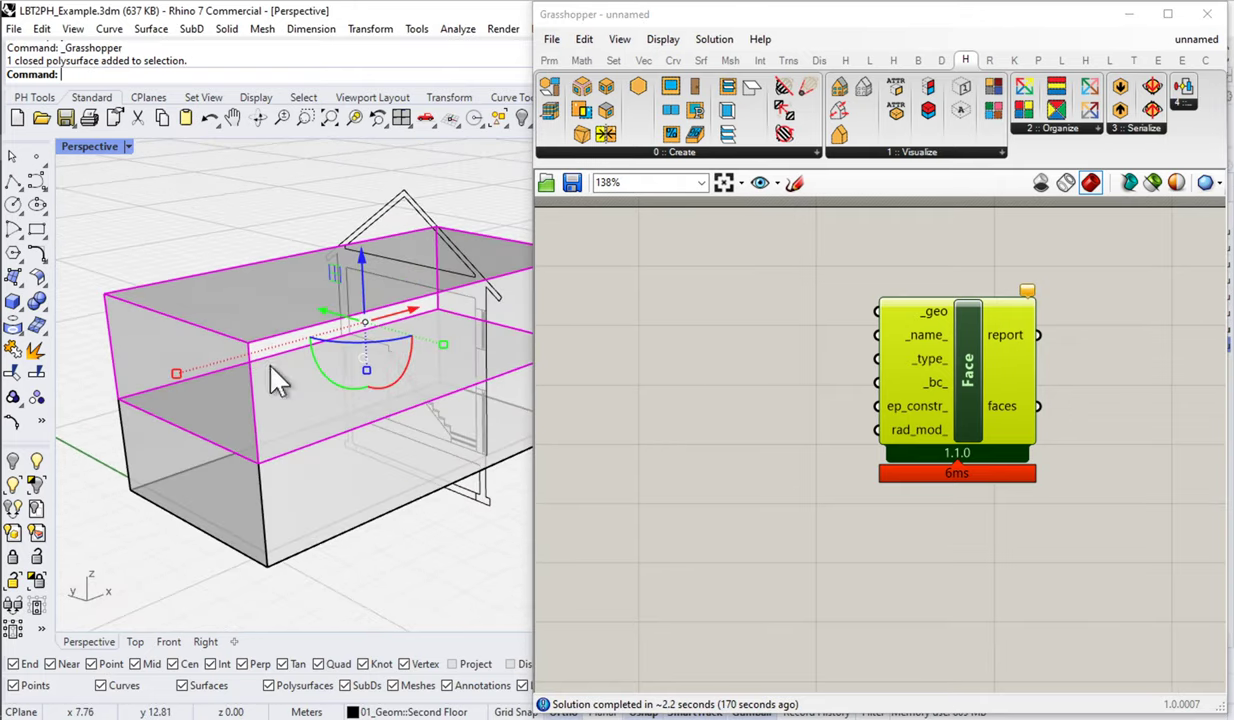
pyautogui.doubleClick(684, 322)
pyautogui.write('brep')
pyautogui.click(626, 284)
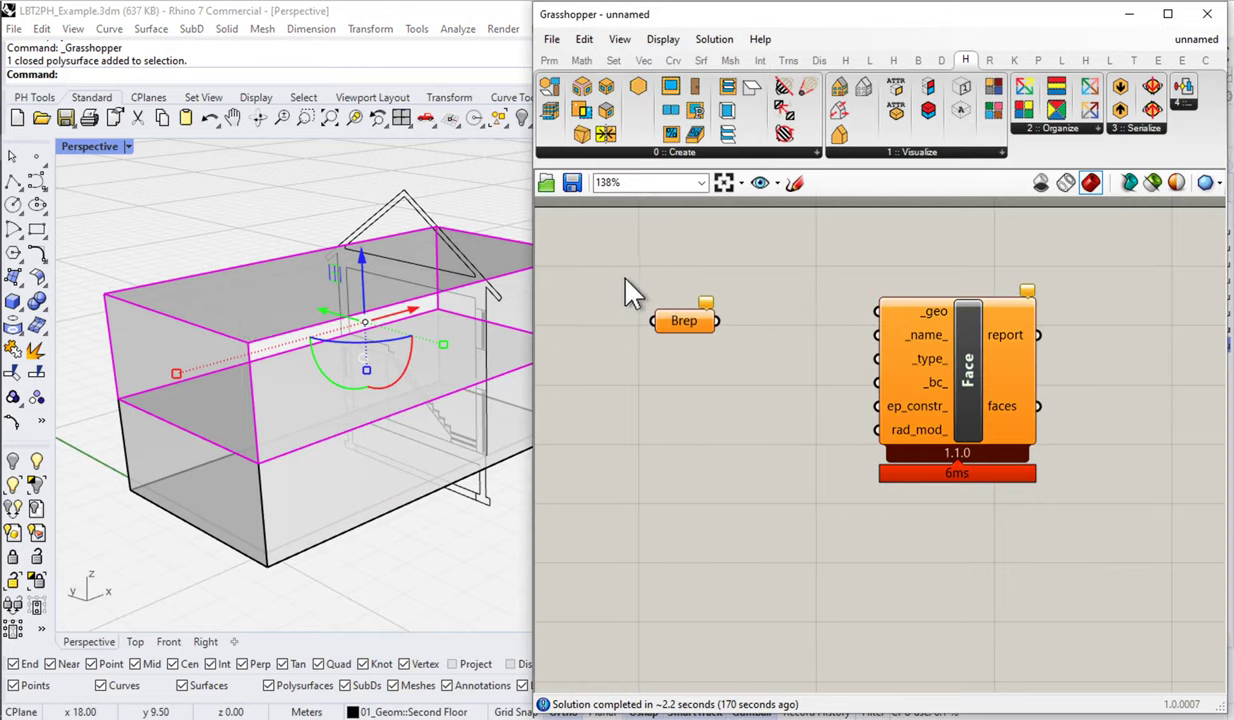
pyautogui.rightClick(687, 326)
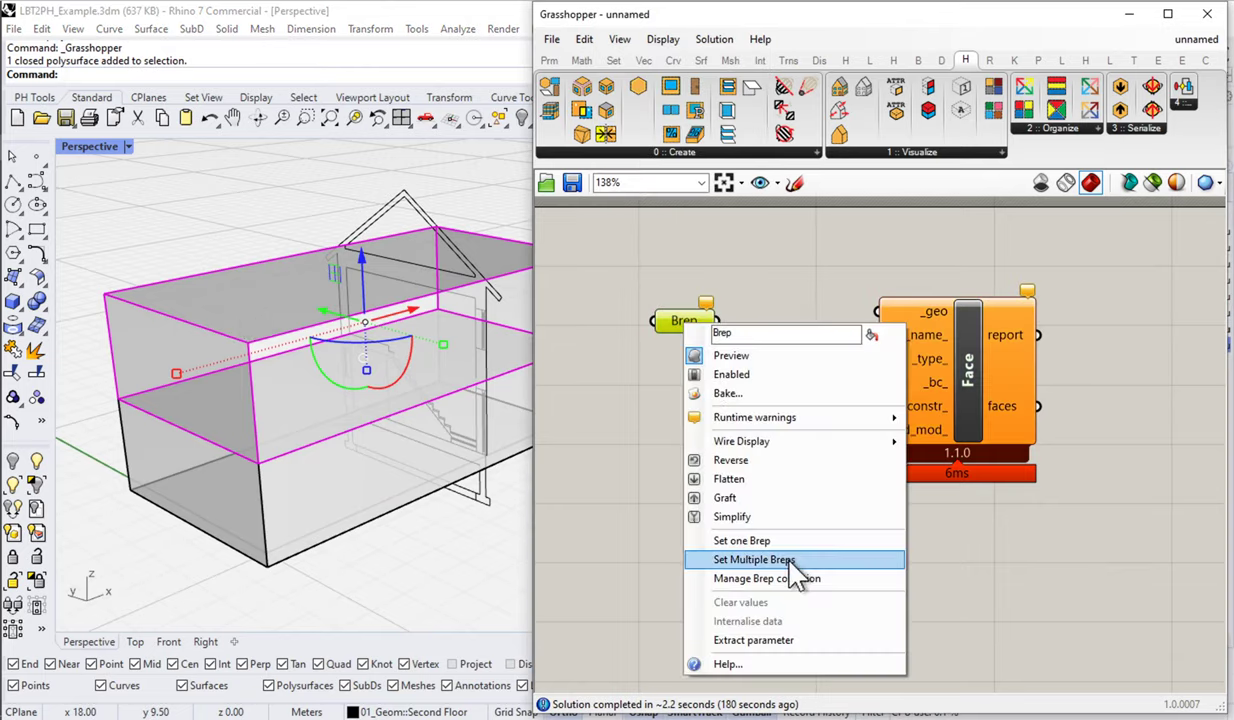
pyautogui.click(742, 541)
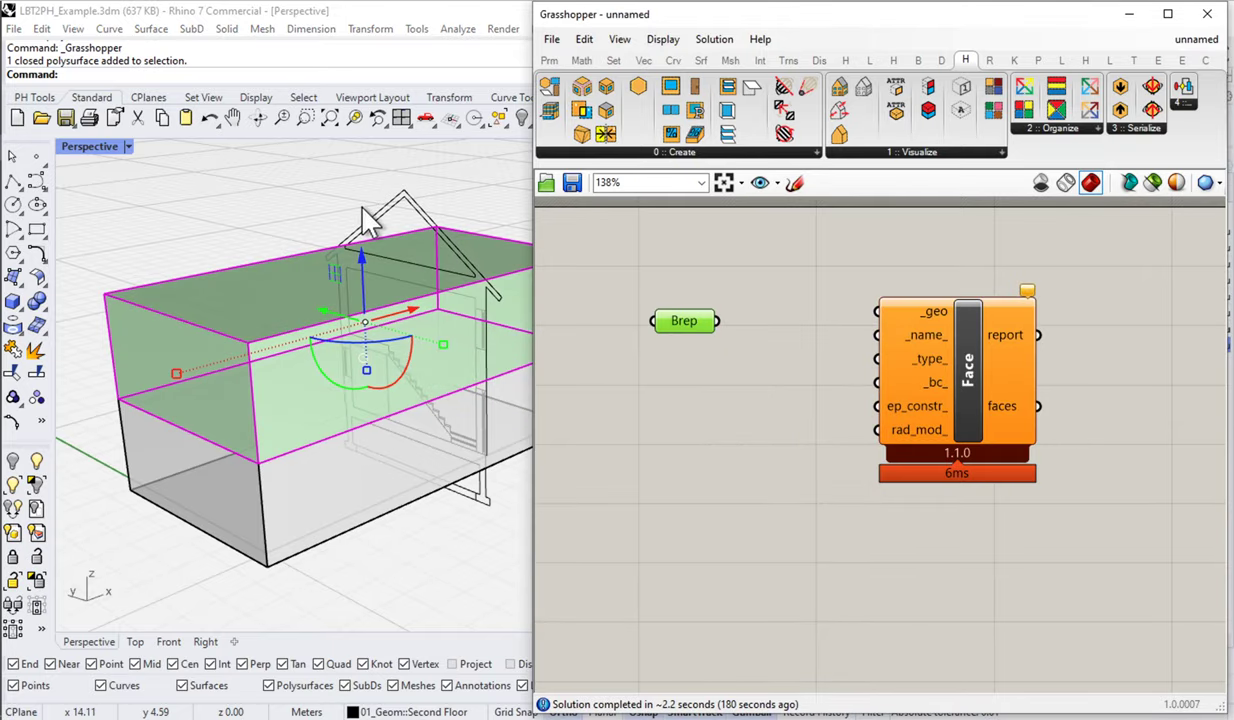
# Rename the parameter "Brep | Second Floor" and connect it to the Face component's _geo input, aligning the two components.
pyautogui.rightClick(699, 329)
pyautogui.write('| Second Floor')
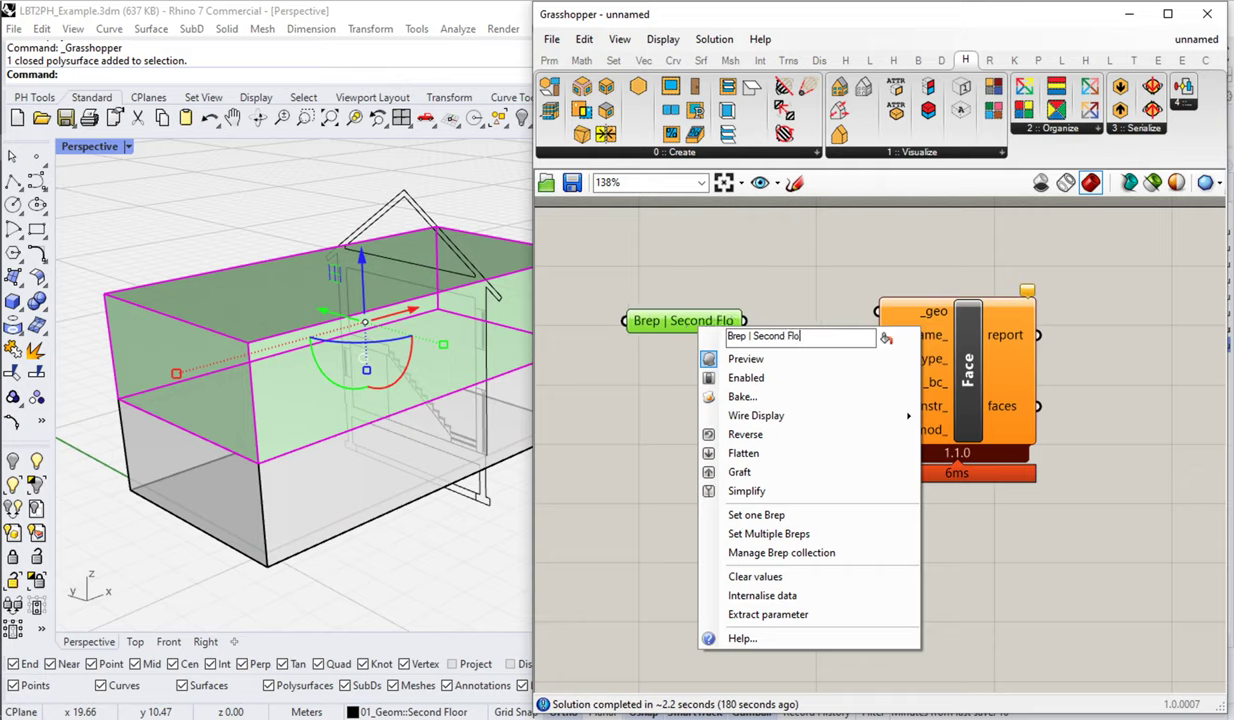
pyautogui.press('Return')
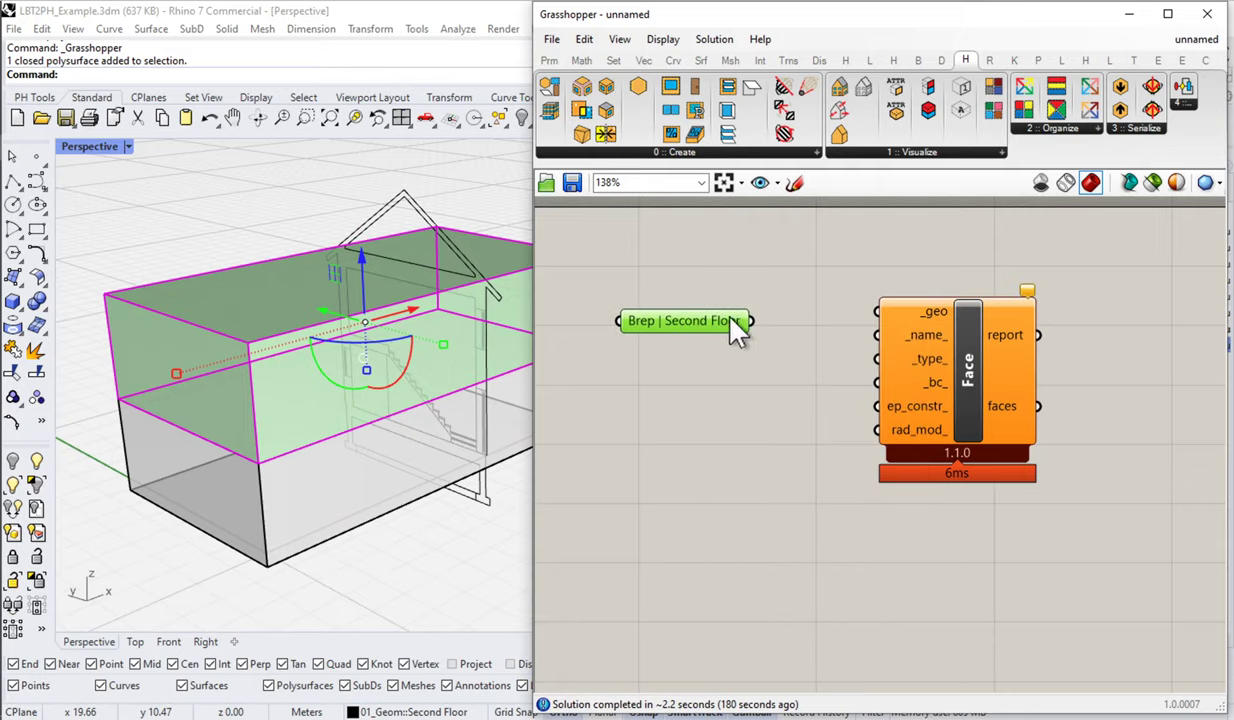
pyautogui.moveTo(752, 321); pyautogui.dragTo(877, 311)
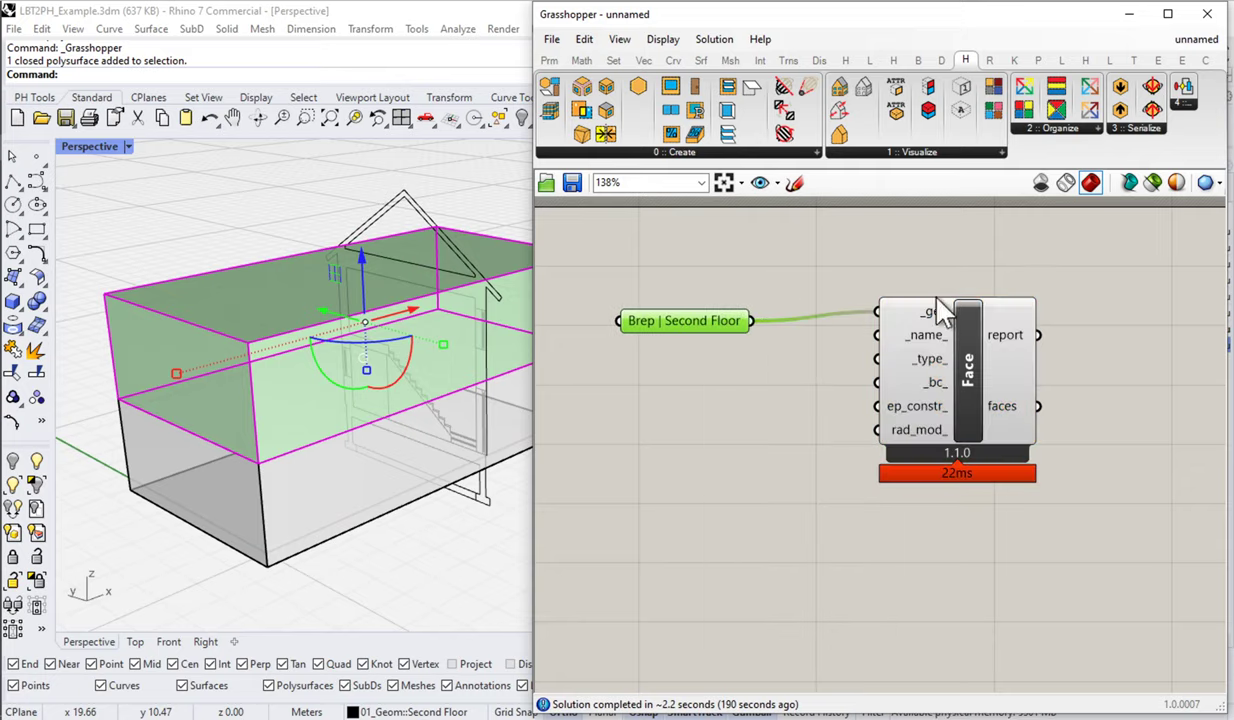
pyautogui.moveTo(929, 355); pyautogui.dragTo(893, 366)
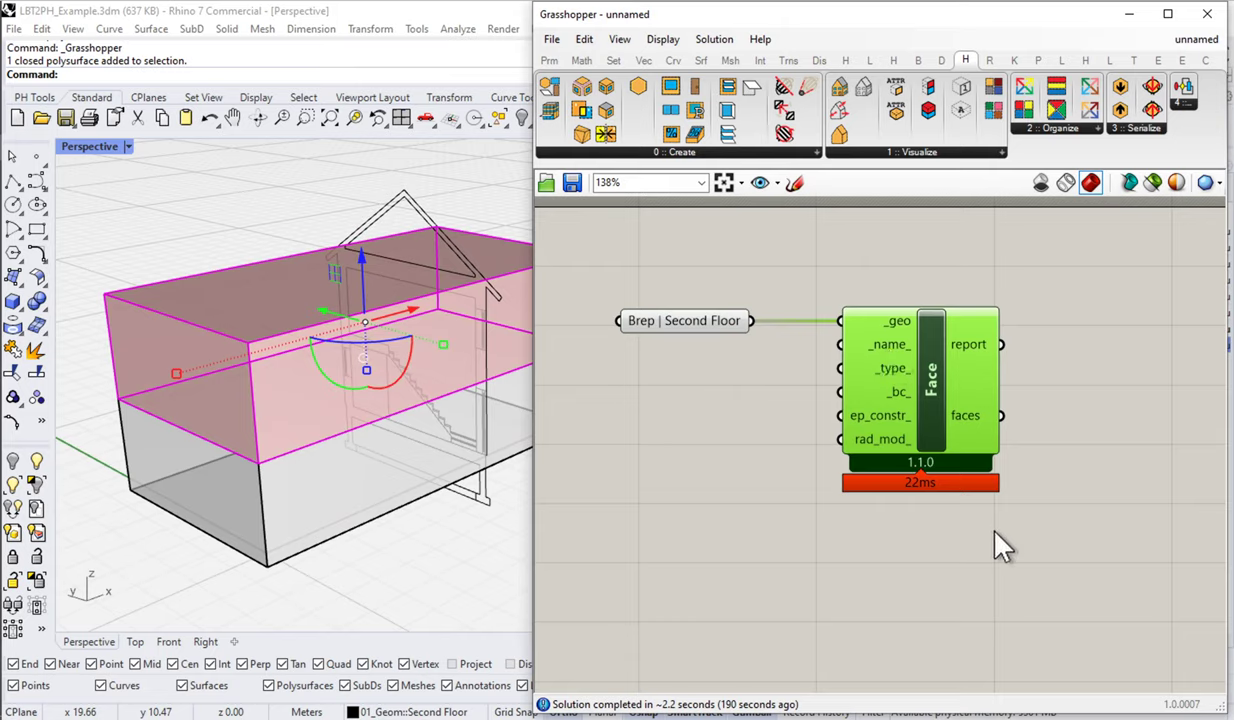
# Inspect the Face component's faces output in a temporary panel, and delete the panel.
pyautogui.doubleClick(918, 505)
pyautogui.write('panel')
pyautogui.press('Return')
pyautogui.moveTo(1000, 415); pyautogui.dragTo(800, 598)
pyautogui.moveTo(930, 634); pyautogui.dragTo(1188, 679)
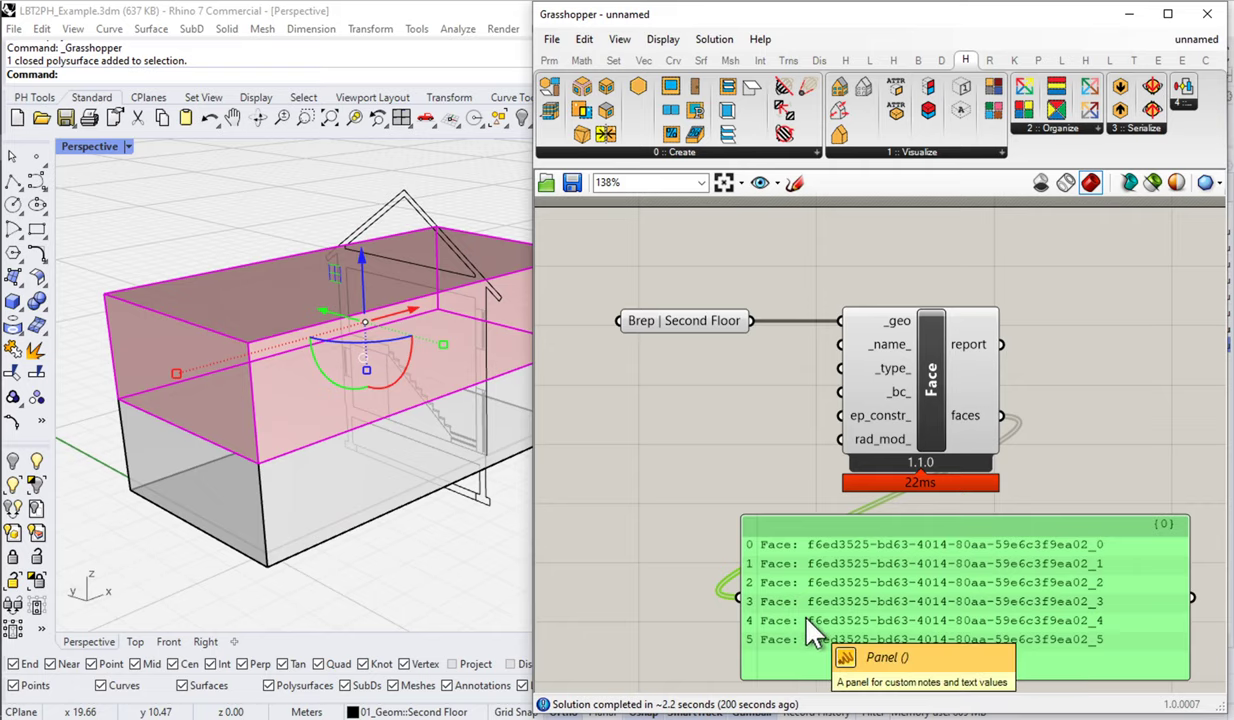
pyautogui.press('Delete')
# Group the "Brep | Second Floor" parameter and give the group a blob outline.
pyautogui.click(686, 328)
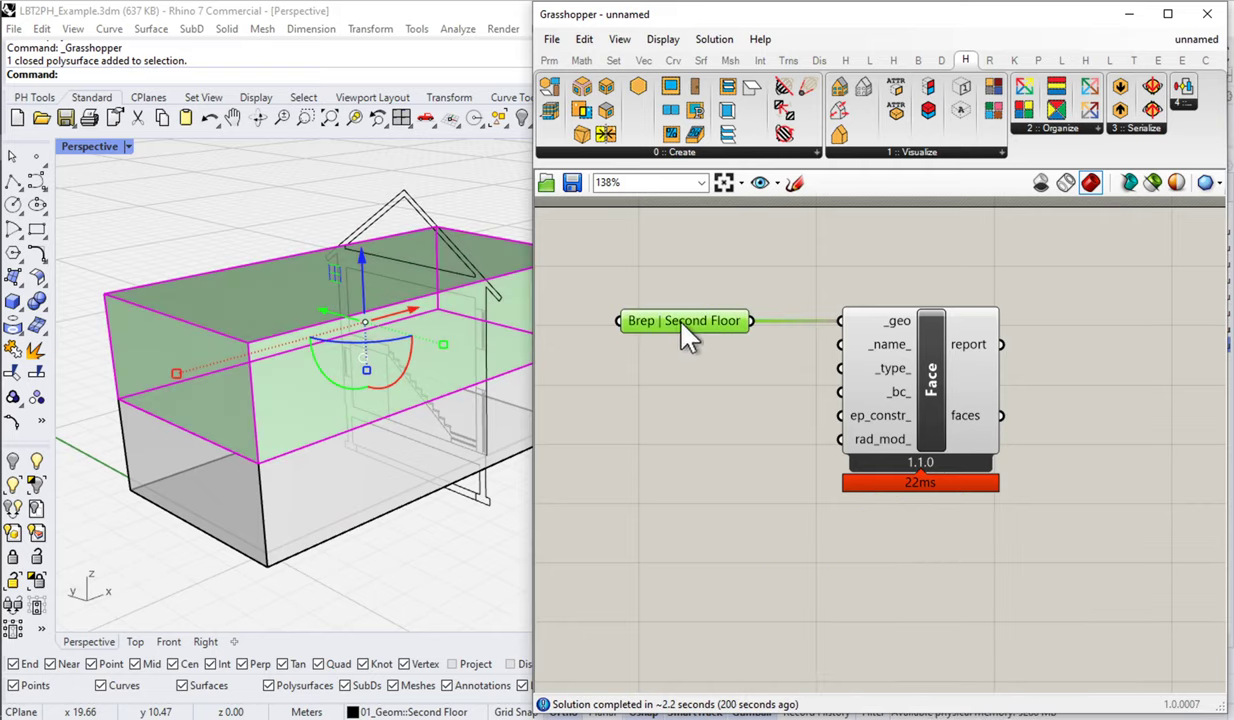
pyautogui.hotkey('ctrl', 'g')
pyautogui.rightClick(706, 312)
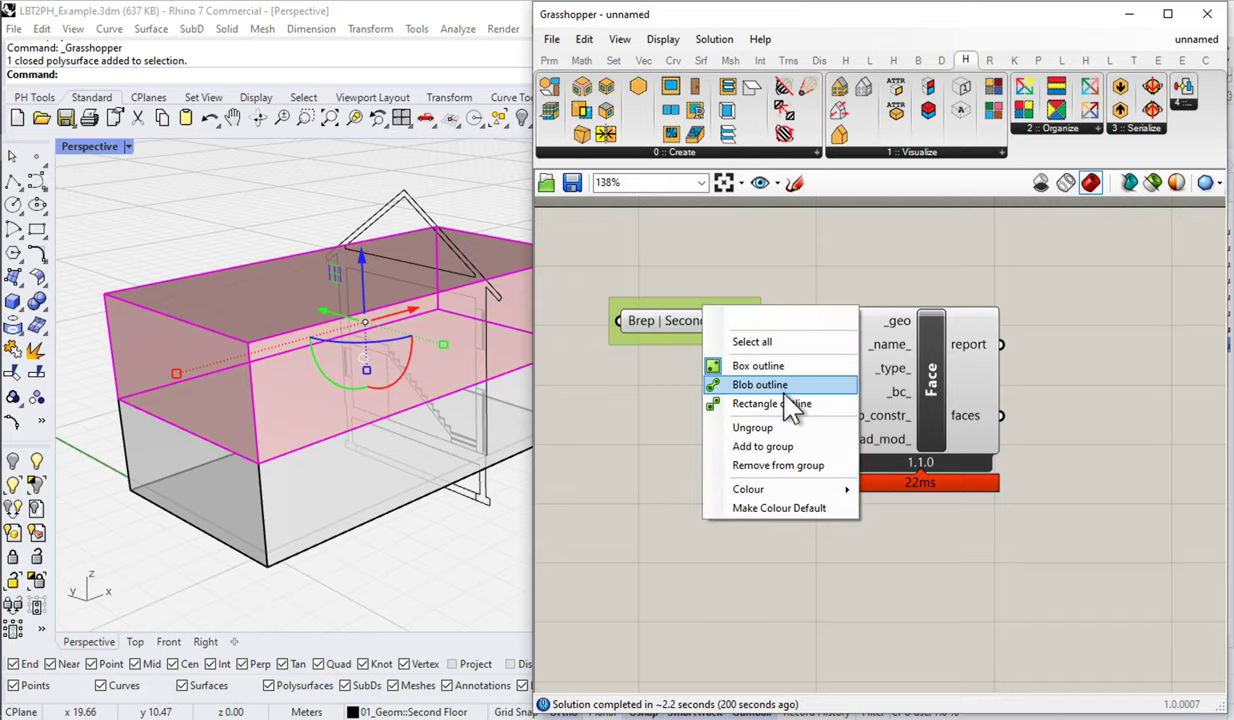
pyautogui.click(758, 384)
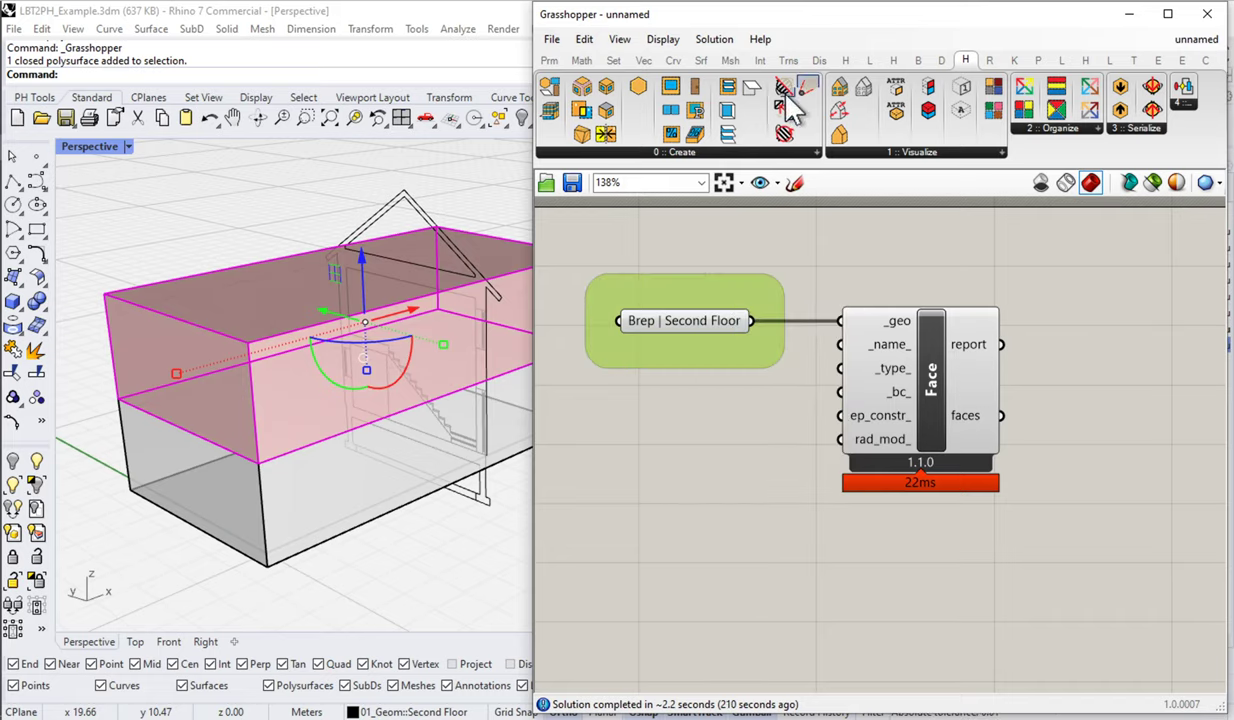
# Place an HB Room component beside the Face component and connect the faces output to its _faces input.
pyautogui.moveTo(531, 186); pyautogui.dragTo(388, 186)
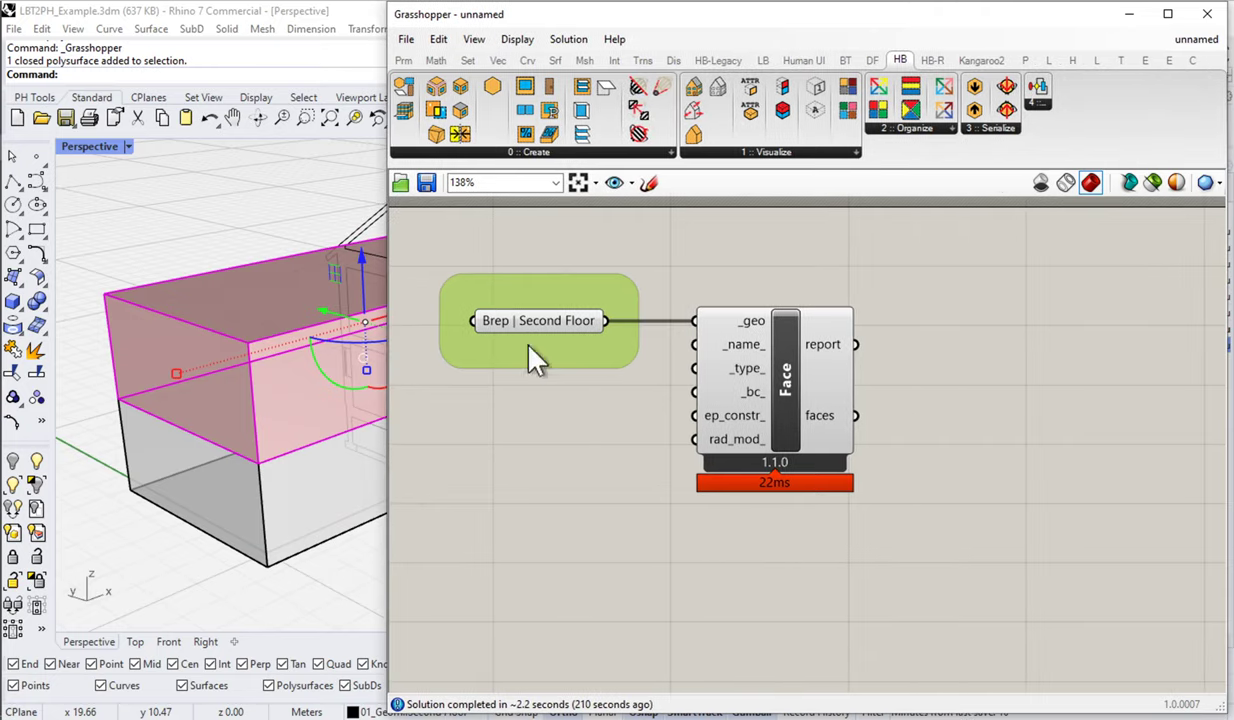
pyautogui.click(531, 156)
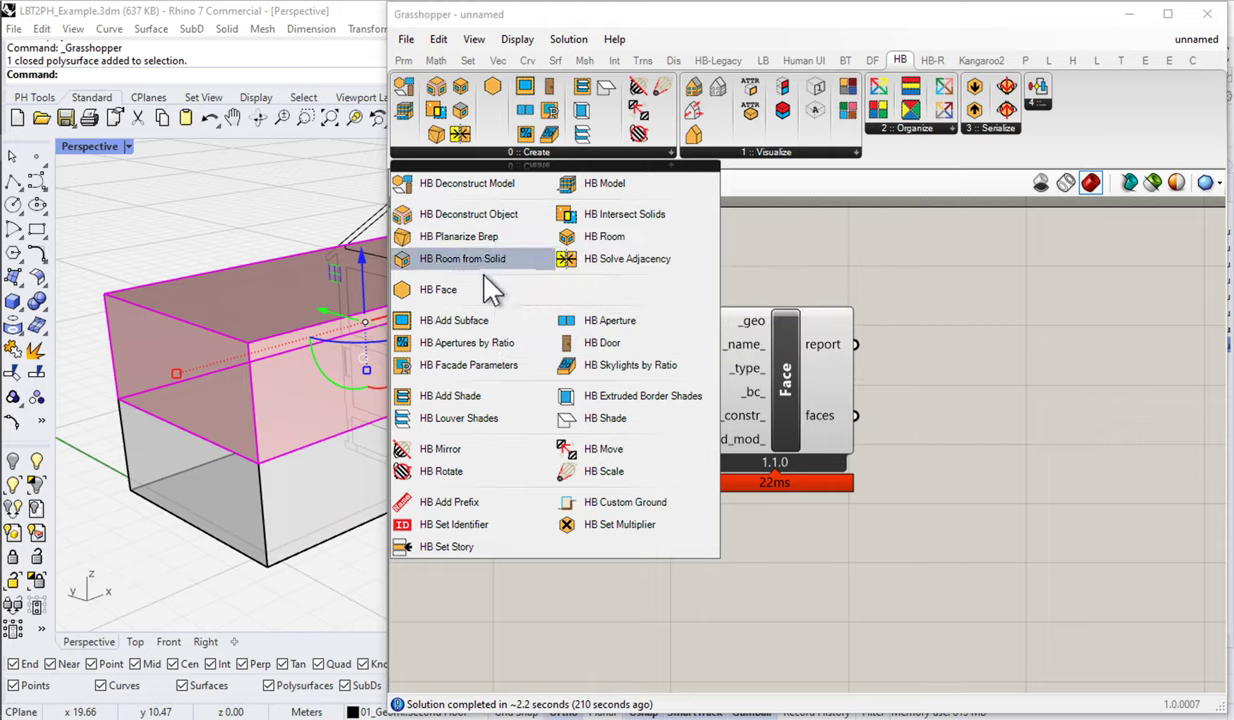
pyautogui.moveTo(601, 240); pyautogui.dragTo(978, 372)
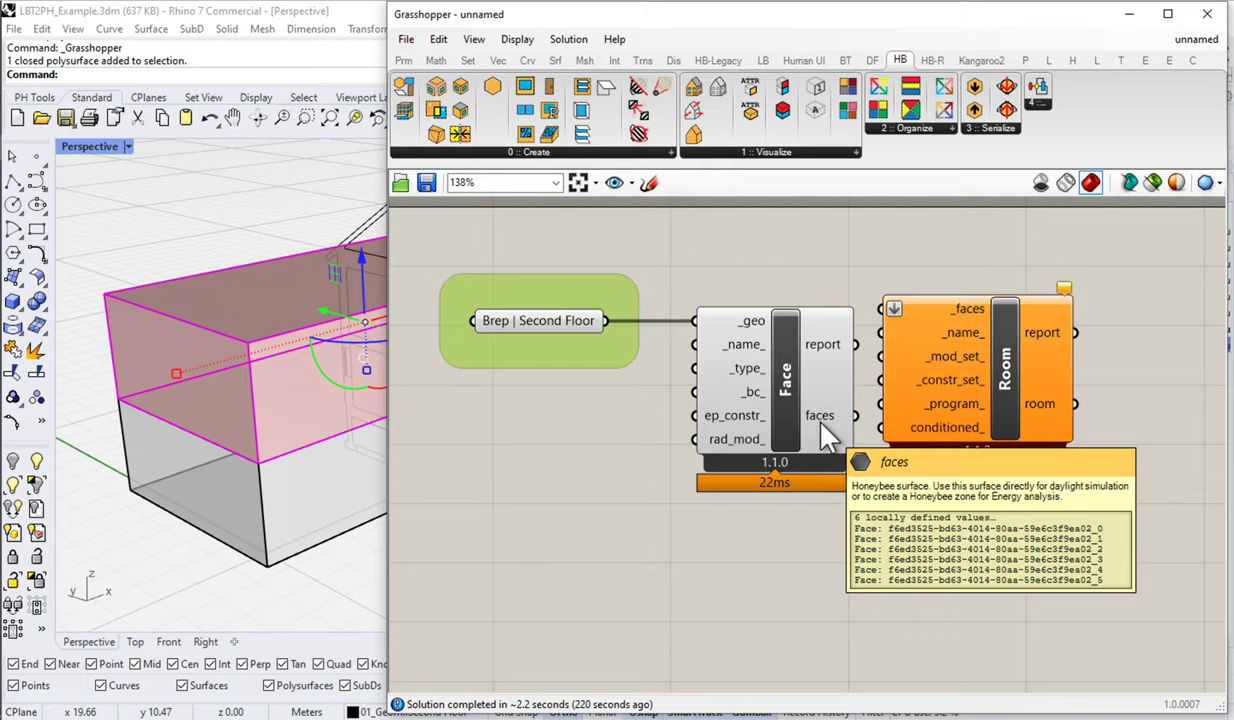
pyautogui.moveTo(964, 427); pyautogui.dragTo(1005, 432)
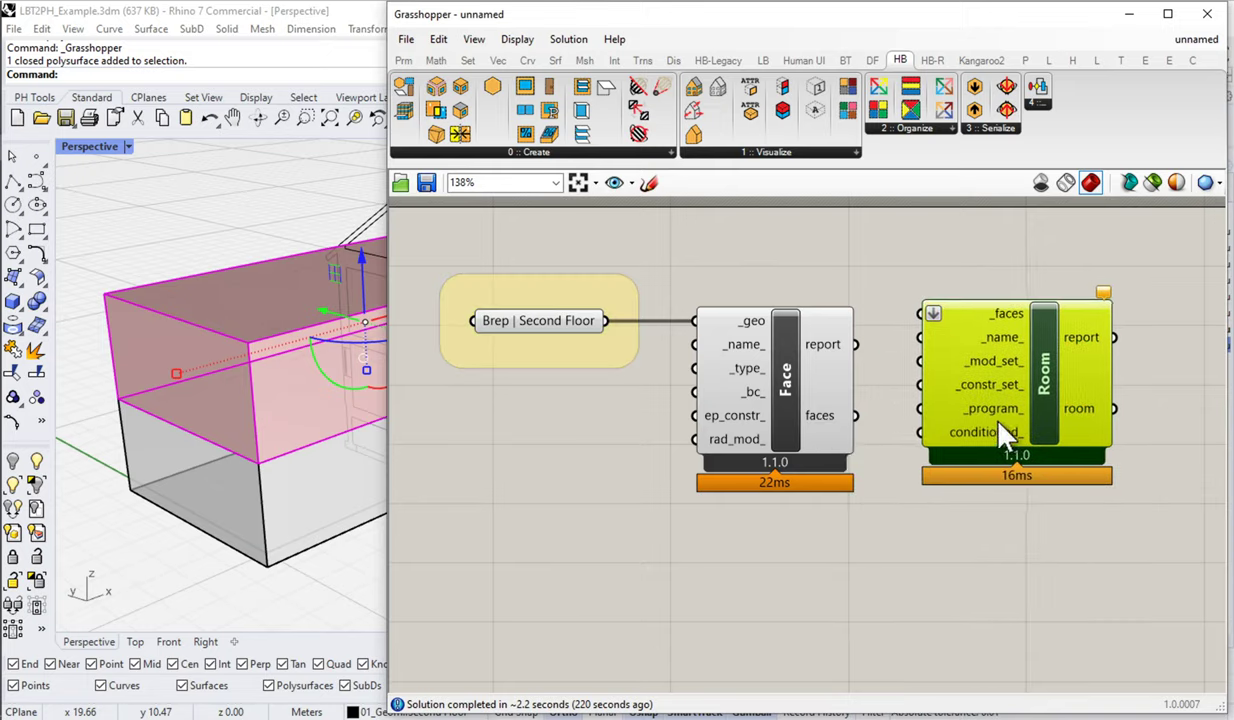
pyautogui.moveTo(856, 415); pyautogui.dragTo(929, 316)
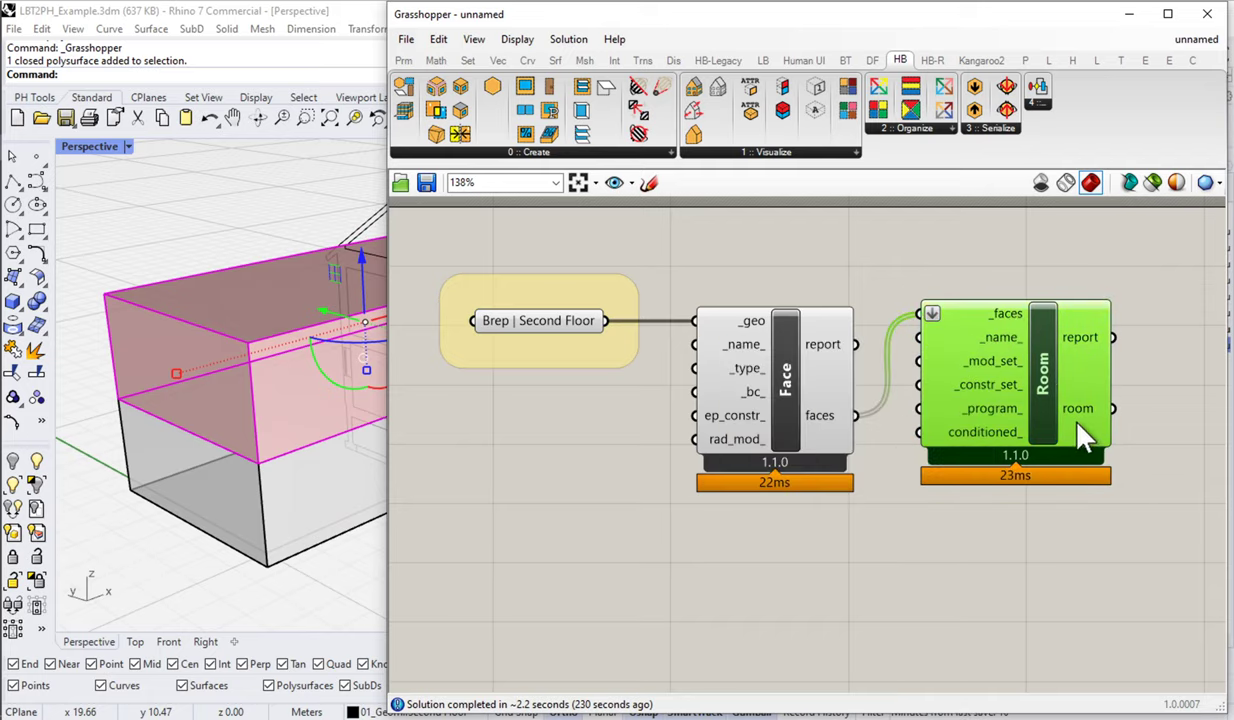
pyautogui.moveTo(1050, 395); pyautogui.dragTo(1035, 397)
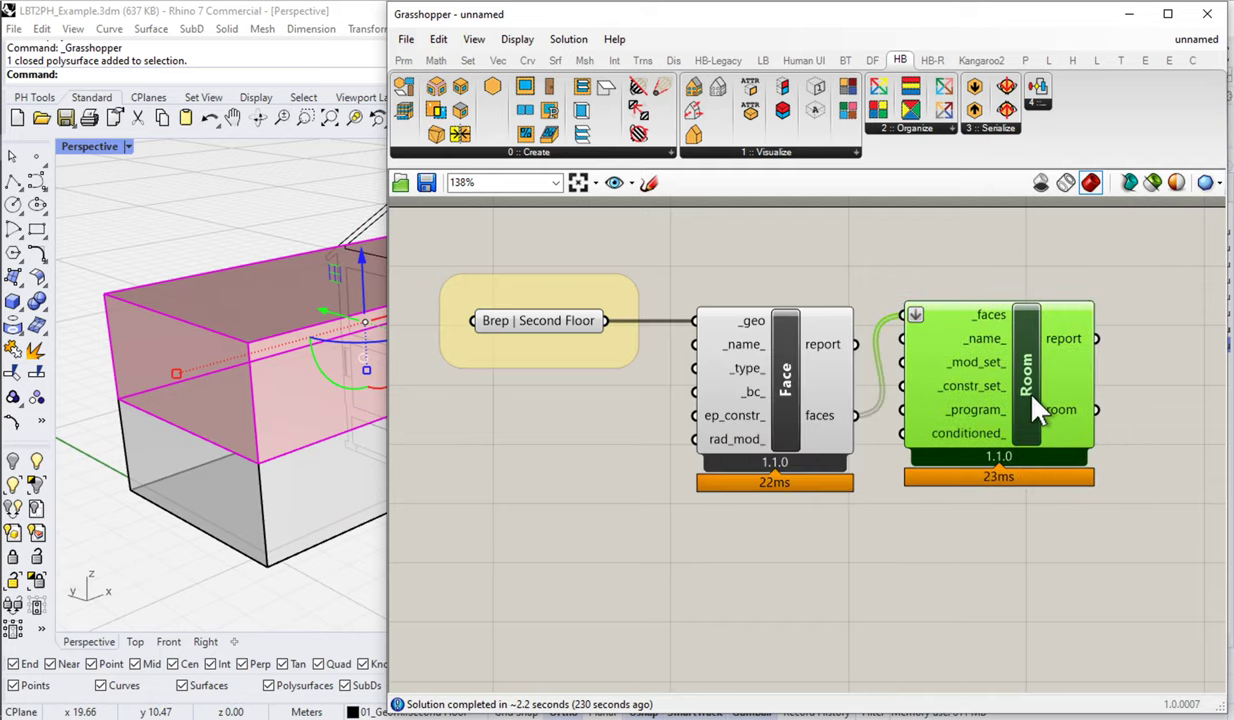
# Inspect the Room component's room output in a panel placed below it.
pyautogui.doubleClick(993, 538)
pyautogui.write('panel')
pyautogui.press('Return')
pyautogui.moveTo(1096, 411); pyautogui.dragTo(939, 534)
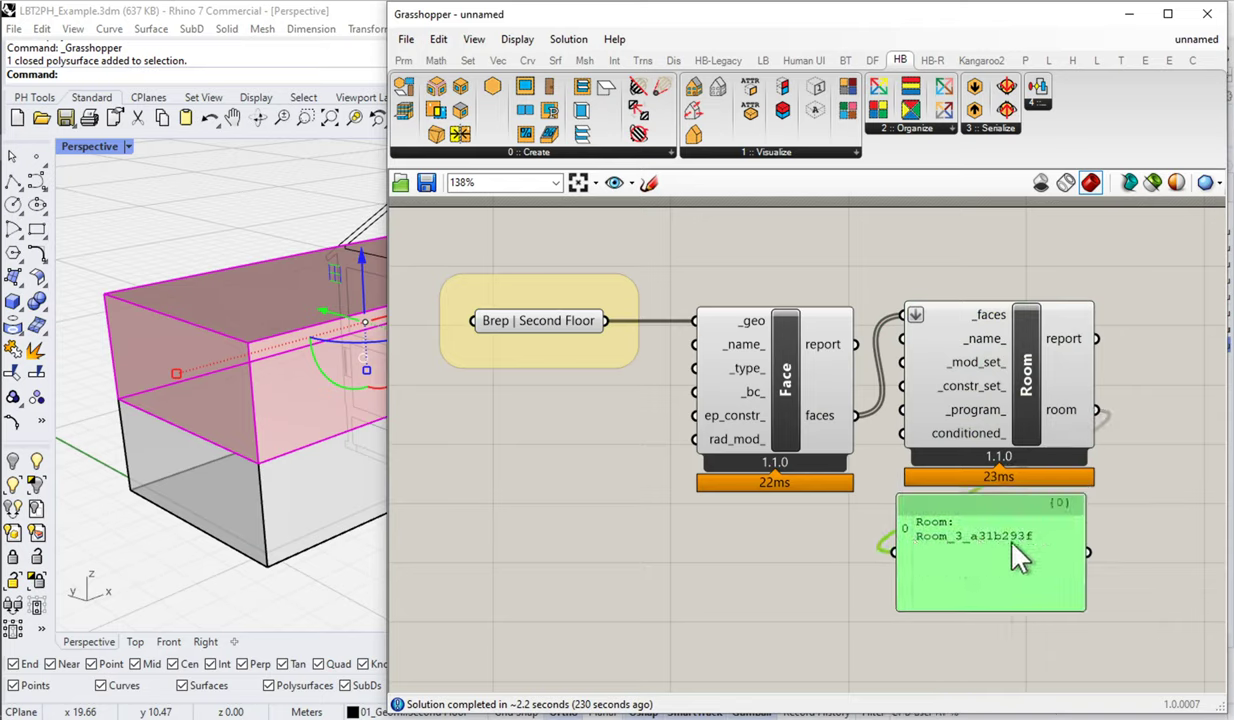
# Create a panel containing "Second_Floor", connect it to the Room component's _name_ input, and place it directly above the component.
pyautogui.doubleClick(951, 238)
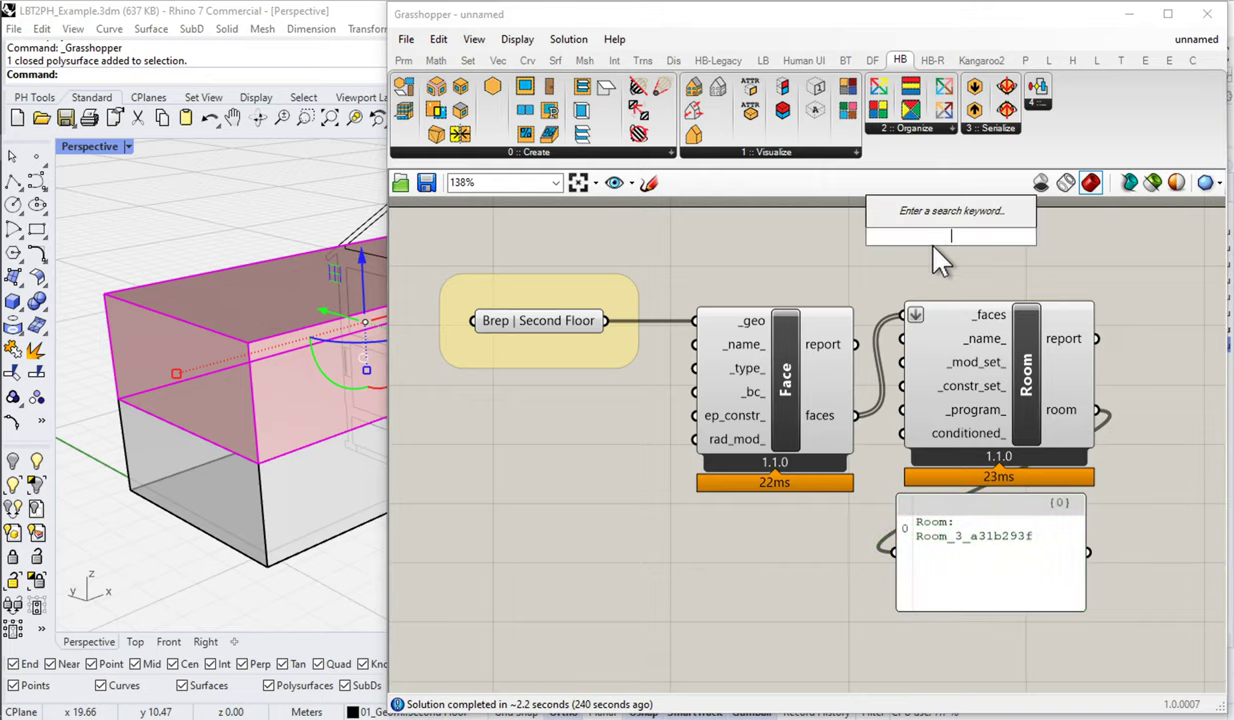
pyautogui.write('"Second_Floor')
pyautogui.press('BackSpace')
pyautogui.press('BackSpace')
pyautogui.press('BackSpace')
pyautogui.press('BackSpace')
pyautogui.write('l')
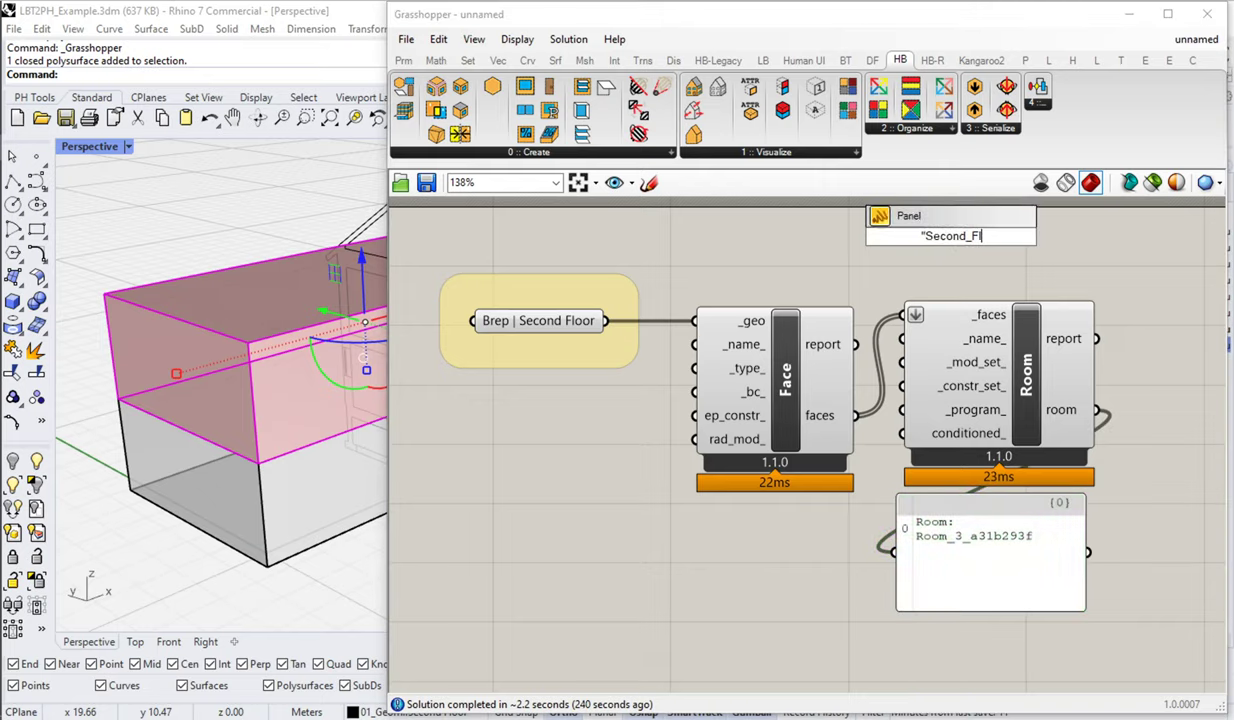
pyautogui.write('oor')
pyautogui.press('Return')
pyautogui.moveTo(1013, 237); pyautogui.dragTo(936, 344)
pyautogui.moveTo(945, 242); pyautogui.dragTo(957, 289)
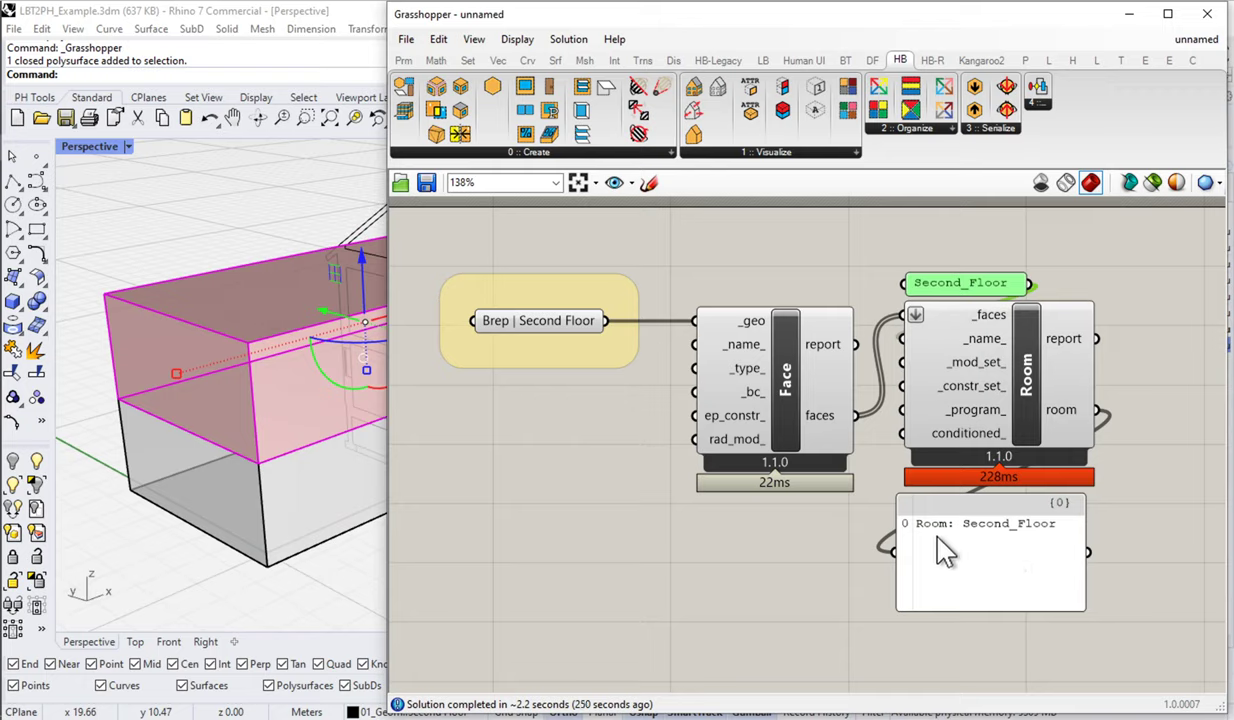
# Widen the Second_Floor panel to match the Room component's width, and delete the panel showing the room output.
pyautogui.moveTo(1022, 280); pyautogui.dragTo(1097, 281)
pyautogui.click(996, 262)
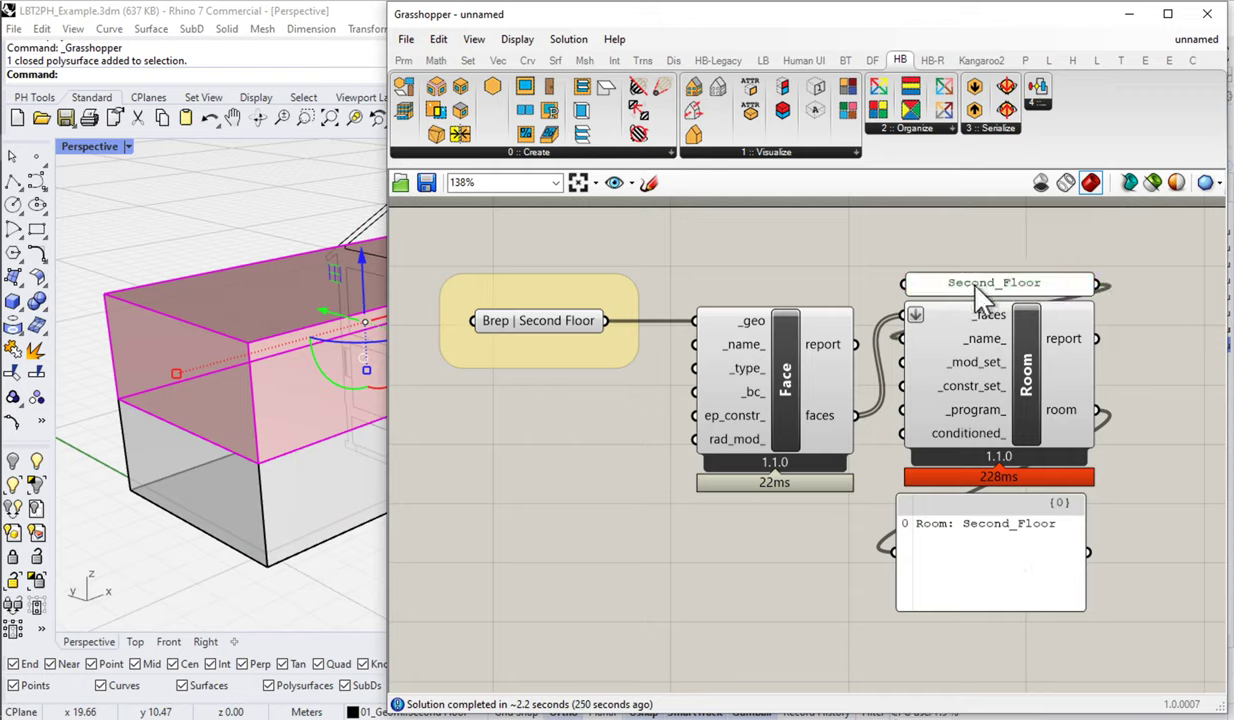
pyautogui.click(985, 580)
pyautogui.press('Delete')
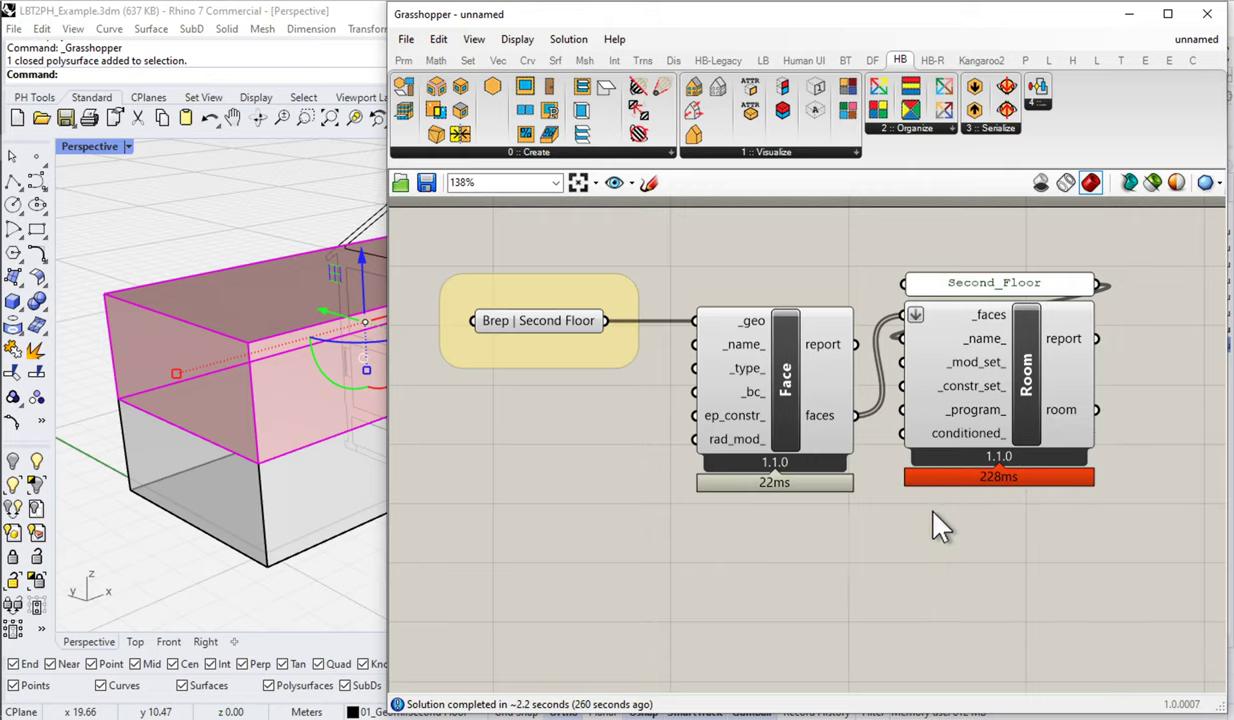
# Duplicate the whole second-floor chain of Brep parameter, Face, Room and name panel, and place the copy below the original.
pyautogui.moveTo(385, 434); pyautogui.dragTo(467, 420)
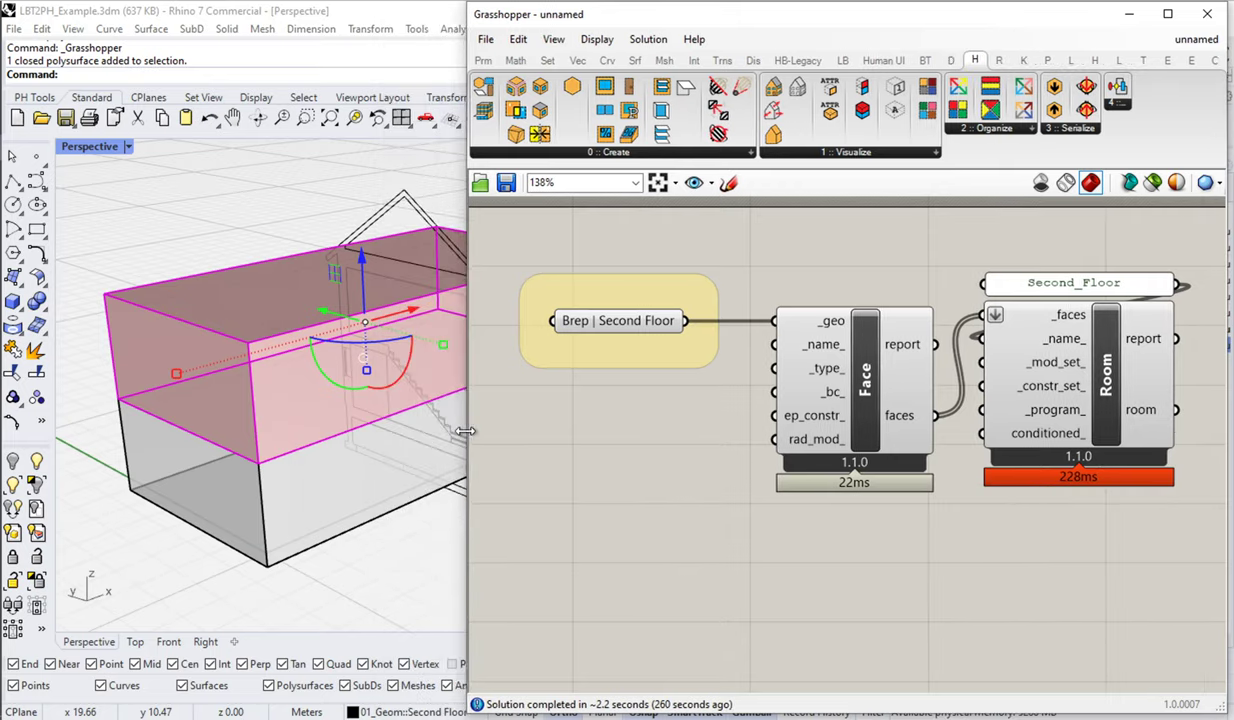
pyautogui.click(286, 540)
pyautogui.moveTo(1126, 553); pyautogui.dragTo(578, 243)
pyautogui.scroll(-2, 690, 280)
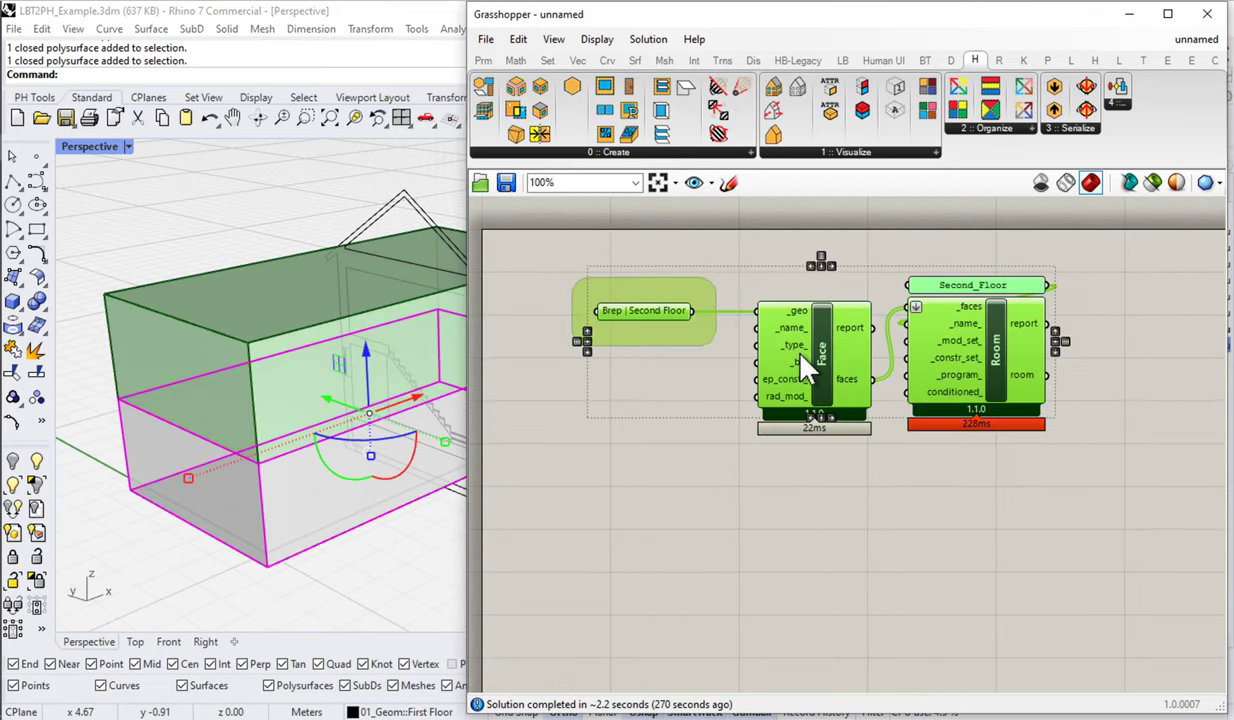
pyautogui.click(518, 39)
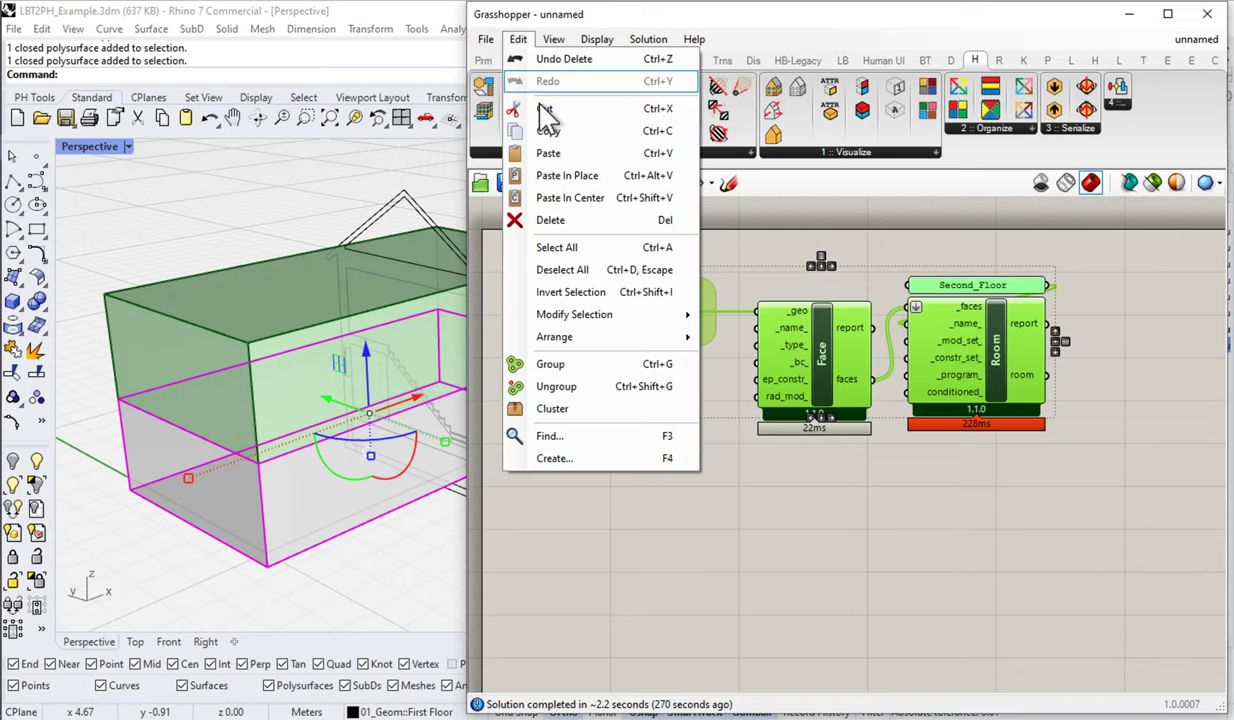
pyautogui.click(545, 154)
pyautogui.moveTo(1026, 376); pyautogui.dragTo(1021, 551)
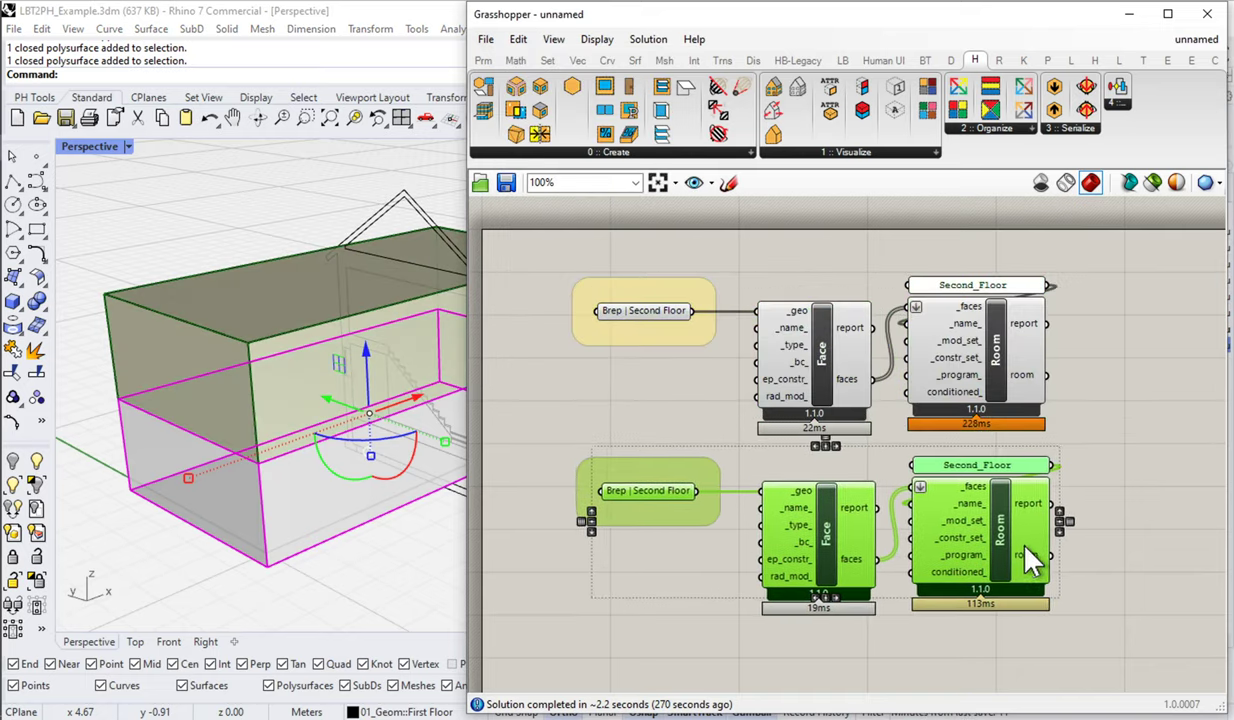
pyautogui.click(1124, 531)
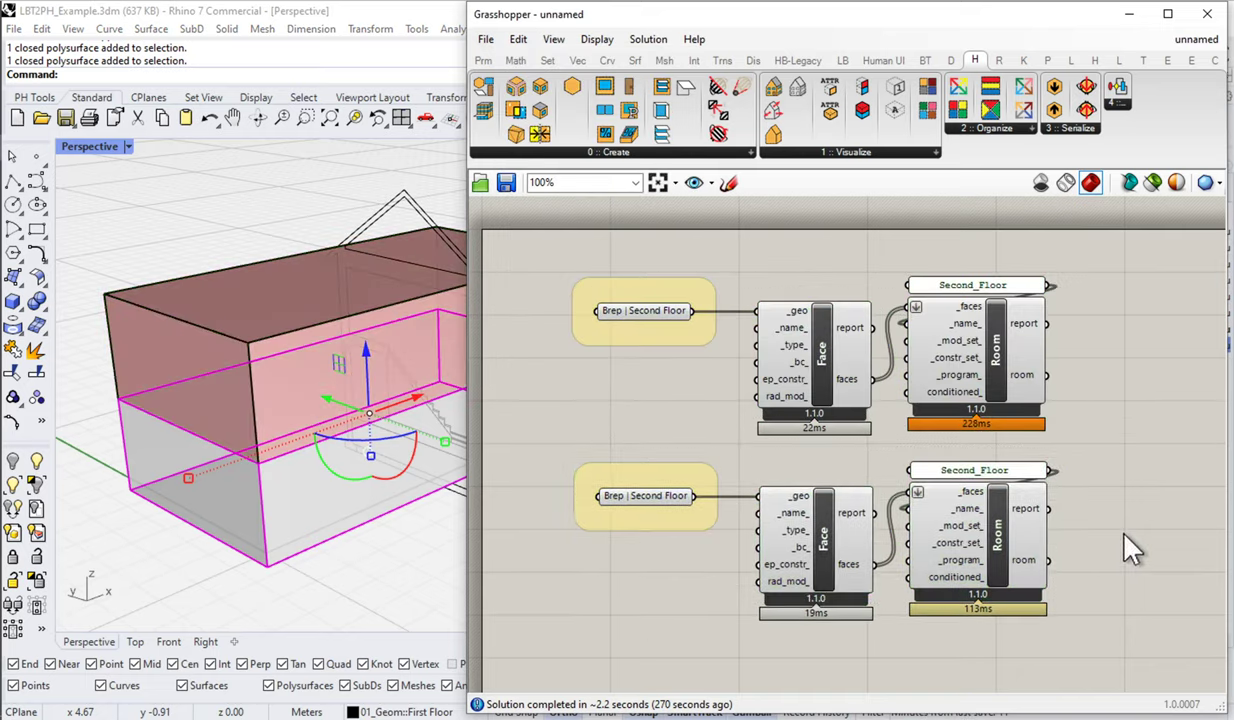
# Rename the copied Brep parameter "Brep | First Floor".
pyautogui.rightClick(626, 497)
pyautogui.doubleClick(689, 382)
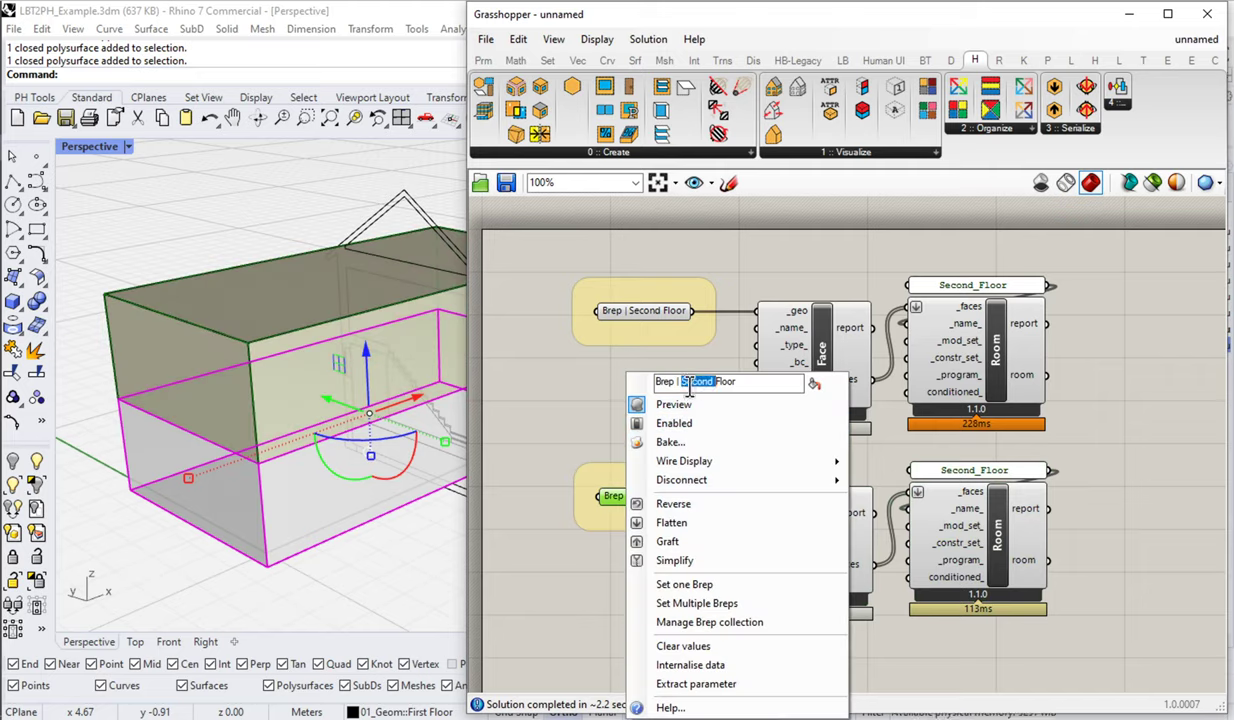
pyautogui.write('First')
pyautogui.press('Return')
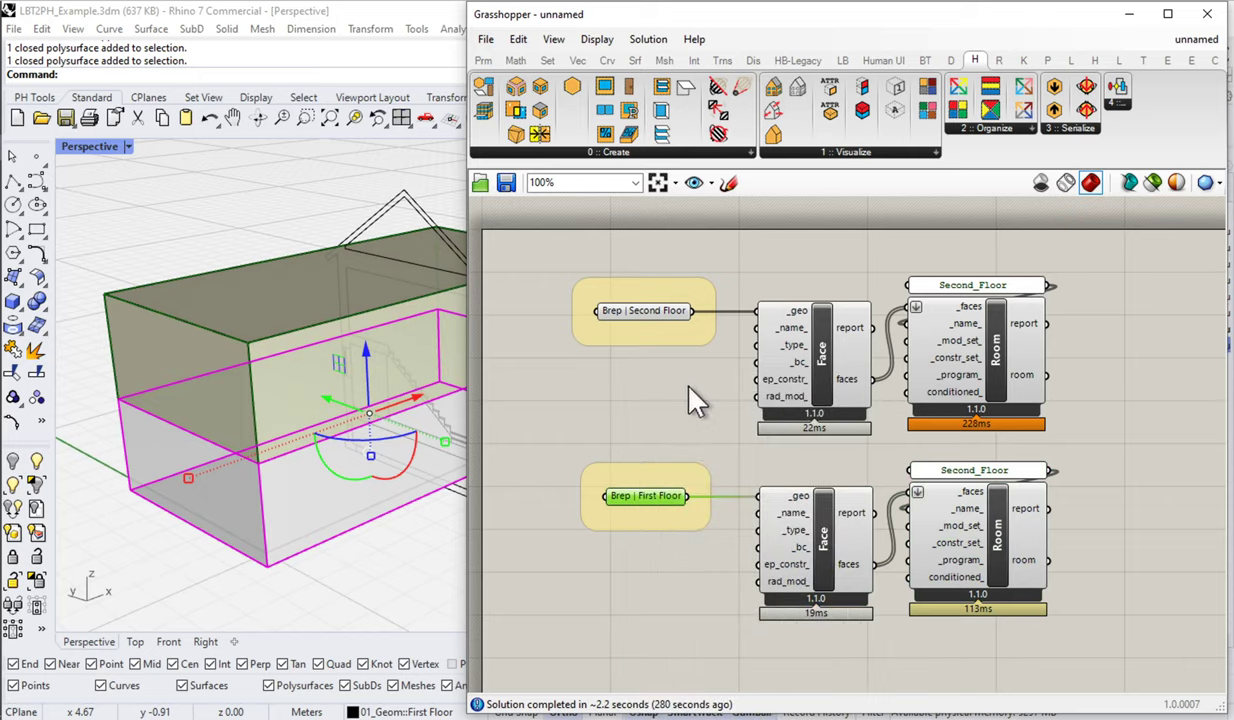
# Change the text of the copied name panel to "First_Floor".
pyautogui.doubleClick(930, 470)
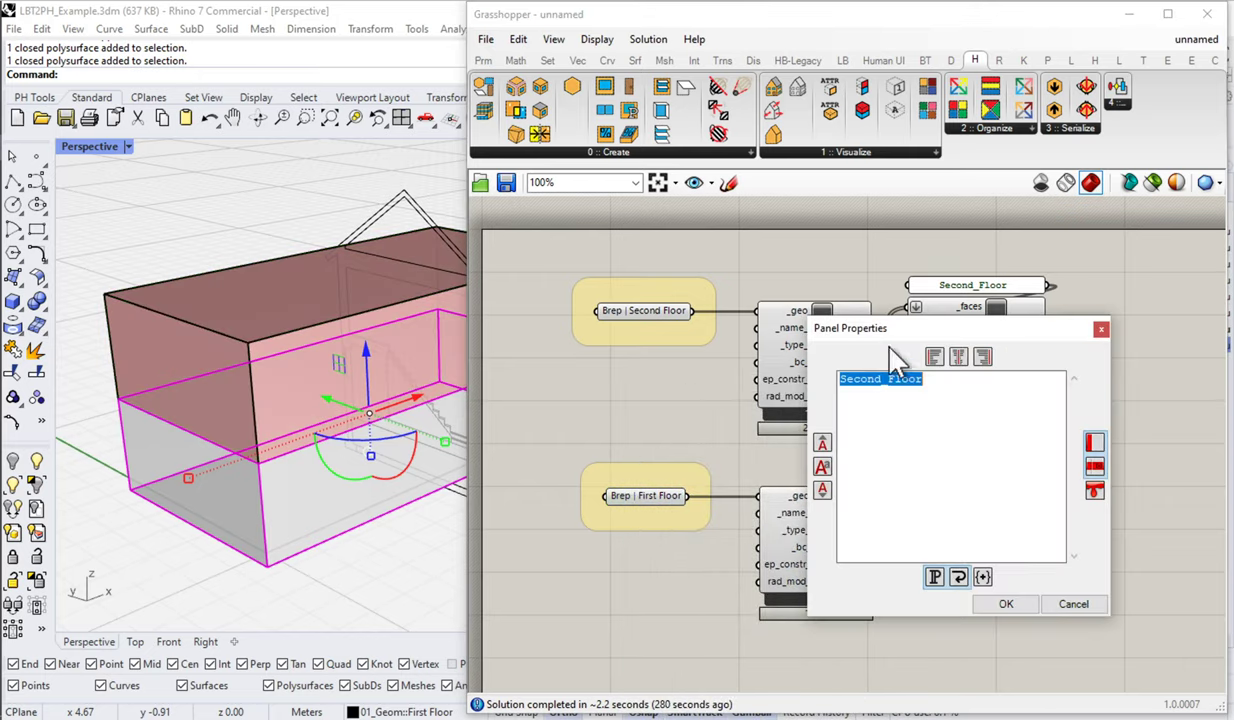
pyautogui.press('Left')
pyautogui.write('F')
pyautogui.click(1006, 604)
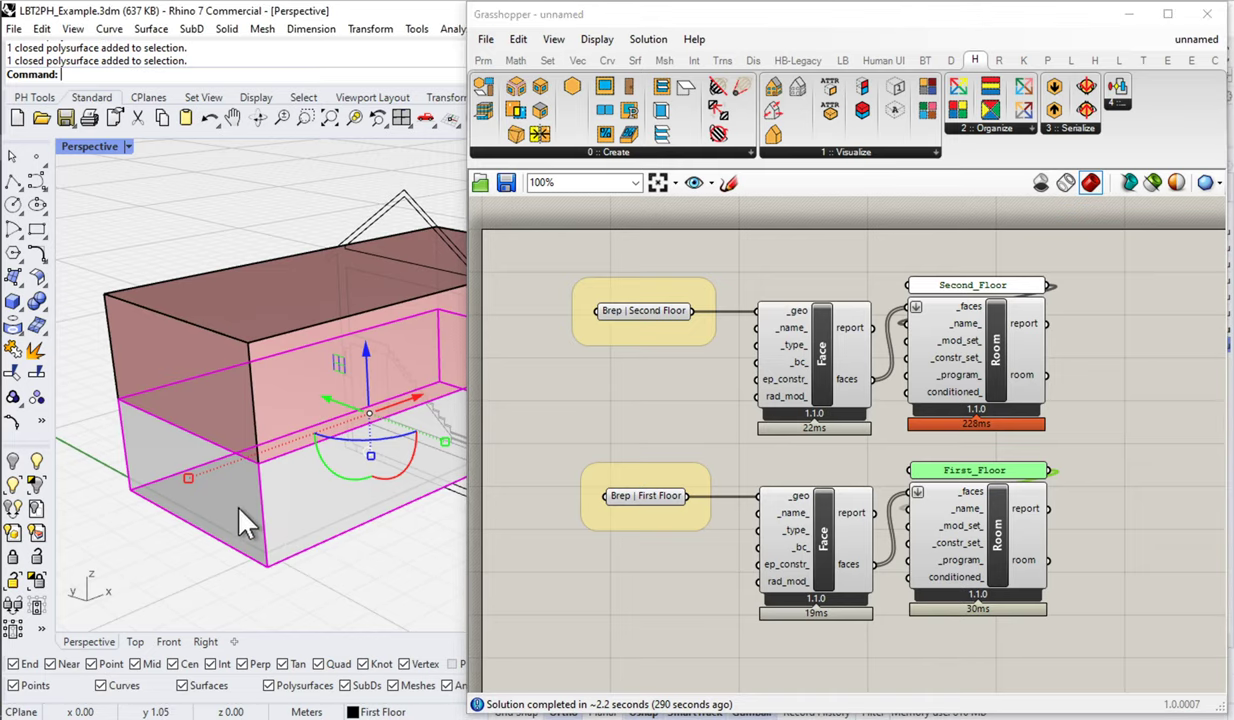
# Set the first-floor volume as the geometry of "Brep | First Floor", and highlight both floors' parameters to check their volumes.
pyautogui.click(618, 498)
pyautogui.rightClick(625, 499)
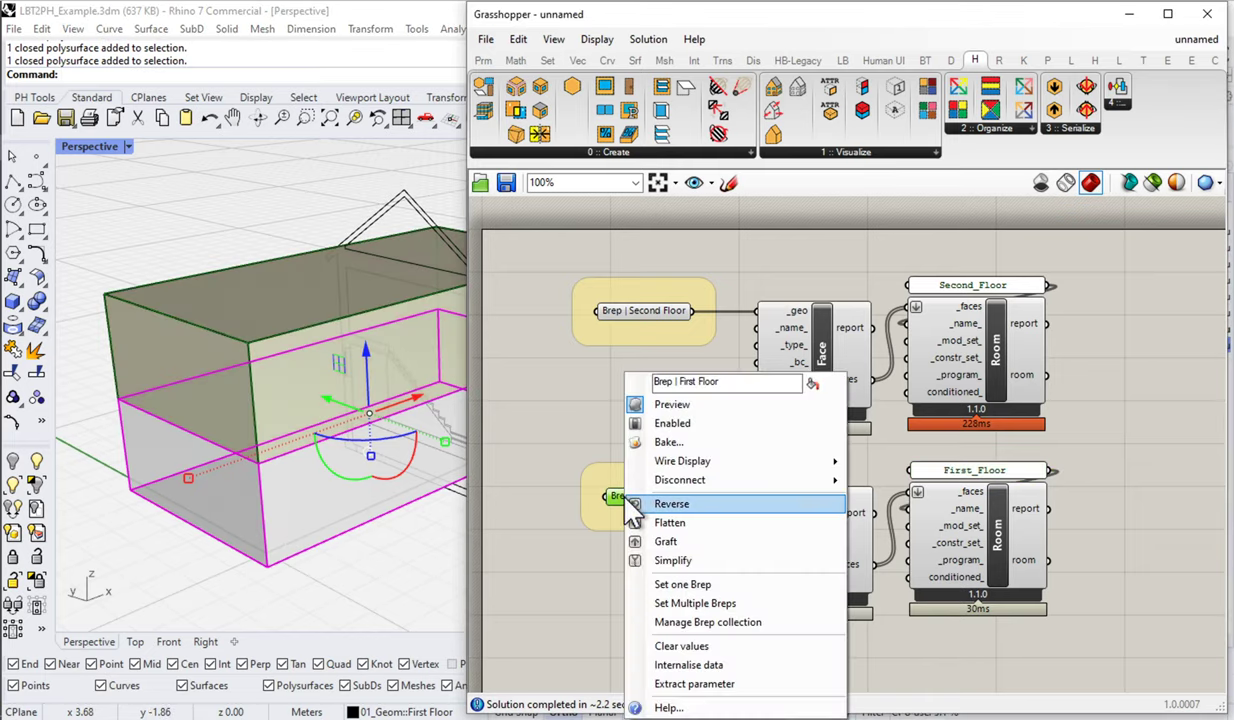
pyautogui.click(695, 603)
pyautogui.press('Return')
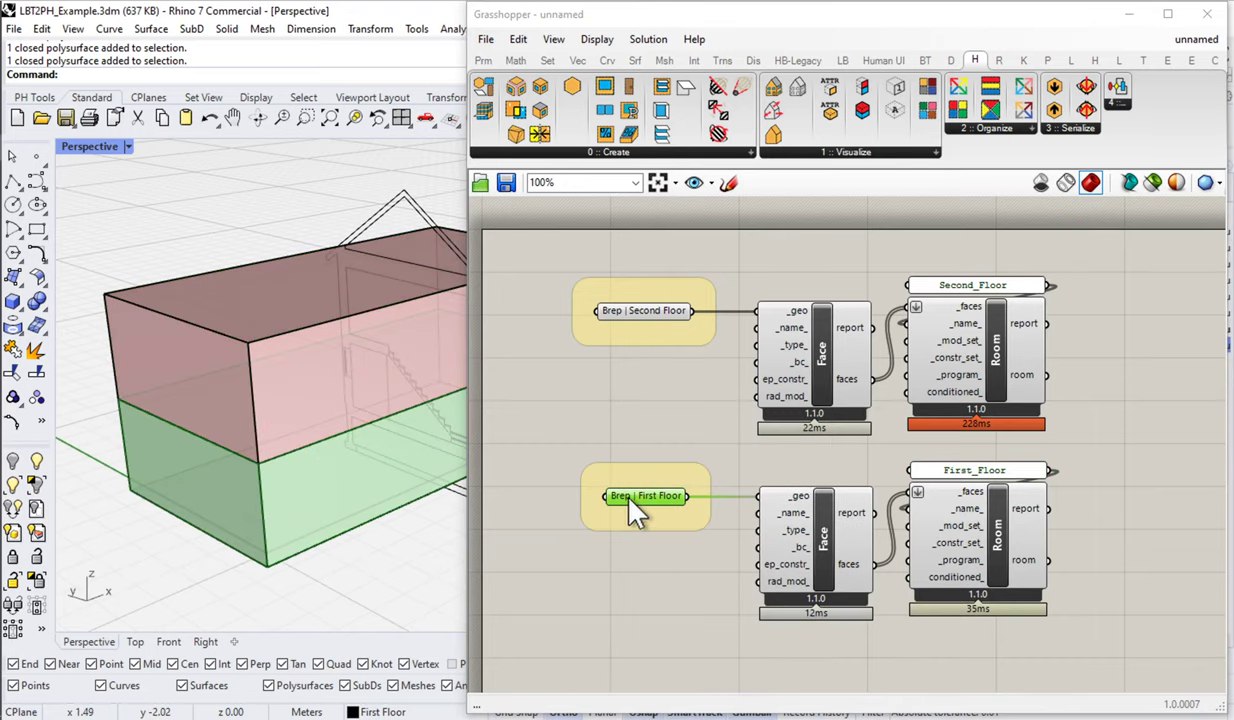
pyautogui.click(644, 315)
pyautogui.click(657, 497)
pyautogui.click(645, 312)
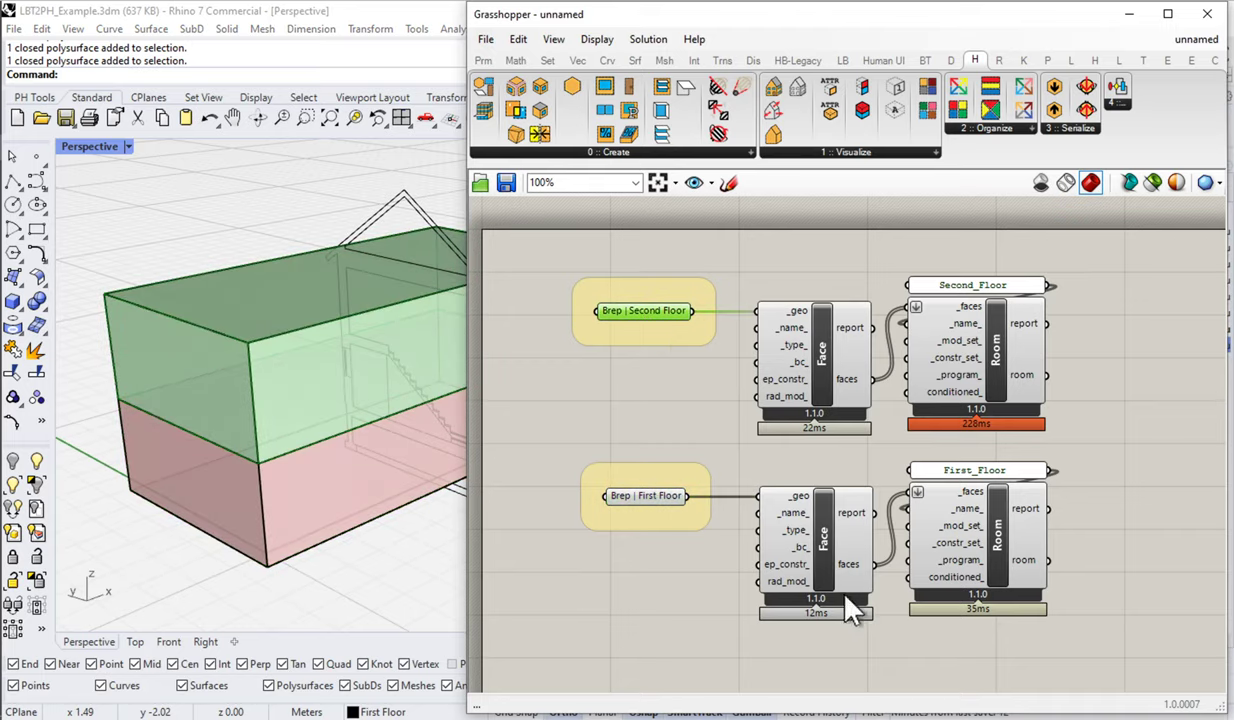
# Inspect the first-floor Face component's faces output in a panel enlarged to show the full list.
pyautogui.moveTo(842, 603); pyautogui.dragTo(771, 472, button='right')
pyautogui.click(800, 540)
pyautogui.doubleClick(800, 540)
pyautogui.write('panel')
pyautogui.press('Return')
pyautogui.moveTo(803, 439); pyautogui.dragTo(703, 565)
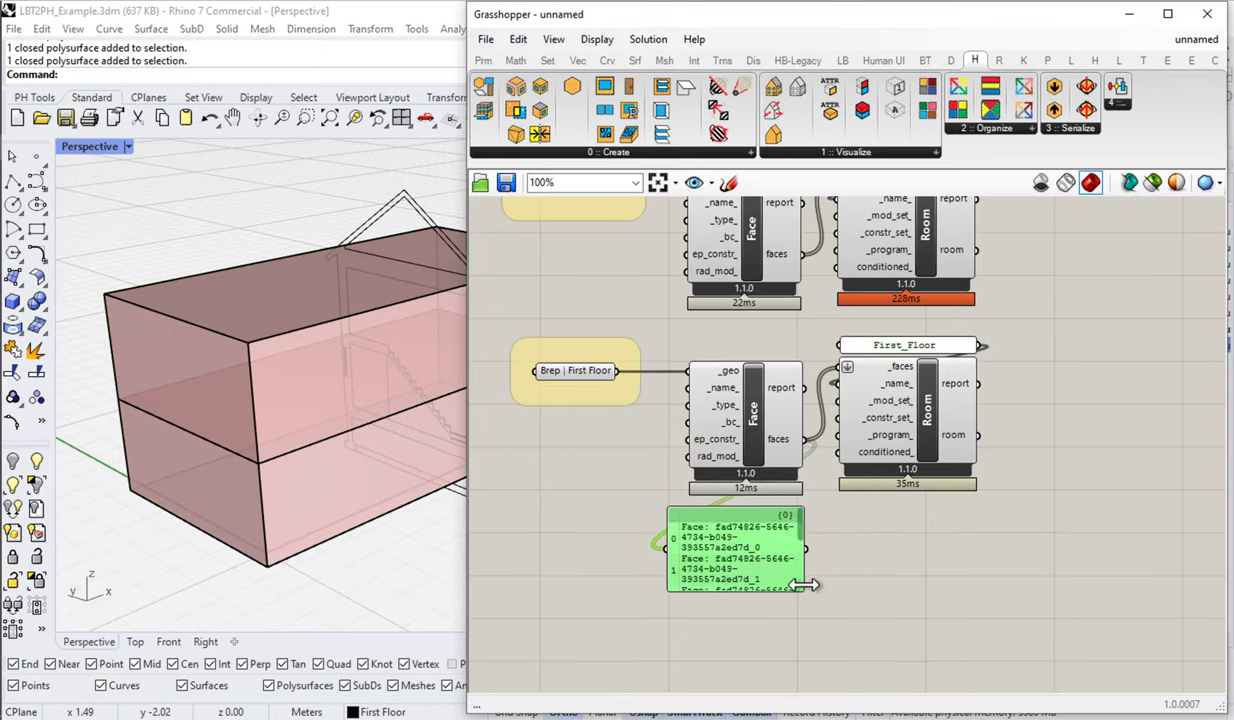
pyautogui.moveTo(804, 590); pyautogui.dragTo(1019, 634)
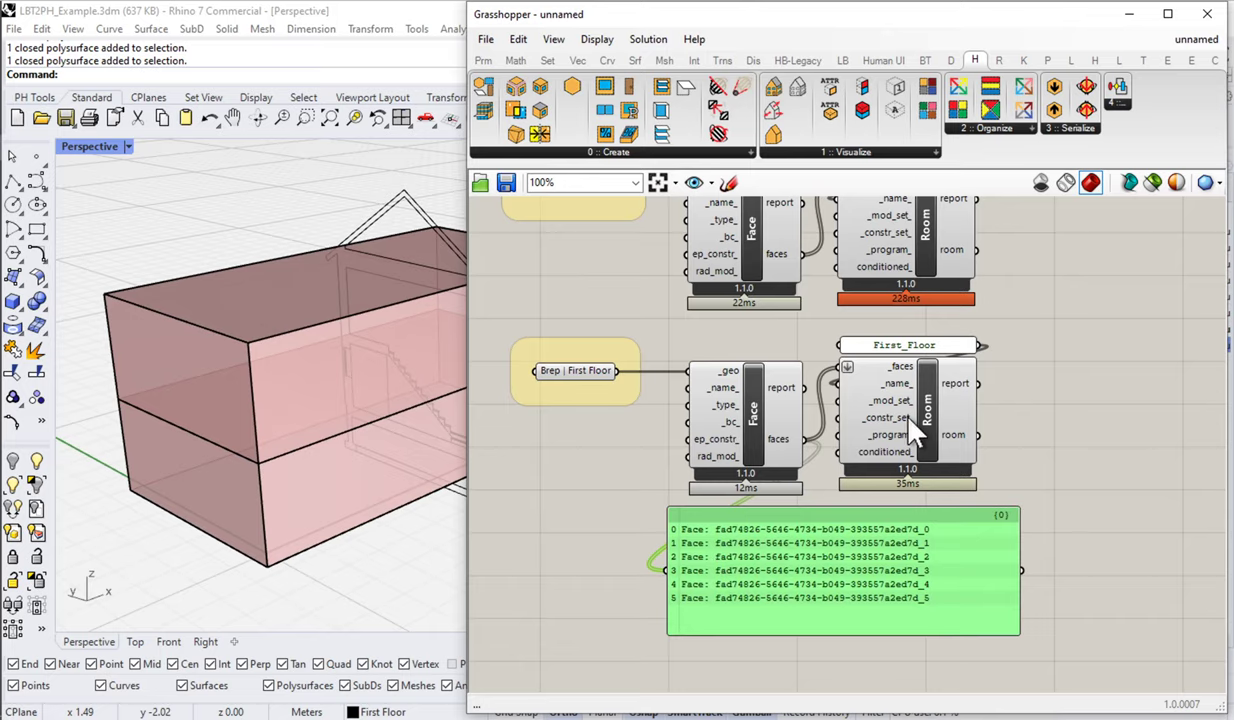
# Inspect both Room components' room outputs, reusing the faces panel for the first floor and adding a new panel for the second.
pyautogui.moveTo(1015, 390); pyautogui.dragTo(909, 405, button='right')
pyautogui.moveTo(789, 560); pyautogui.dragTo(1105, 430)
pyautogui.moveTo(867, 457); pyautogui.dragTo(976, 393)
pyautogui.moveTo(988, 262); pyautogui.dragTo(970, 312, button='right')
pyautogui.scroll(2, 971, 340)
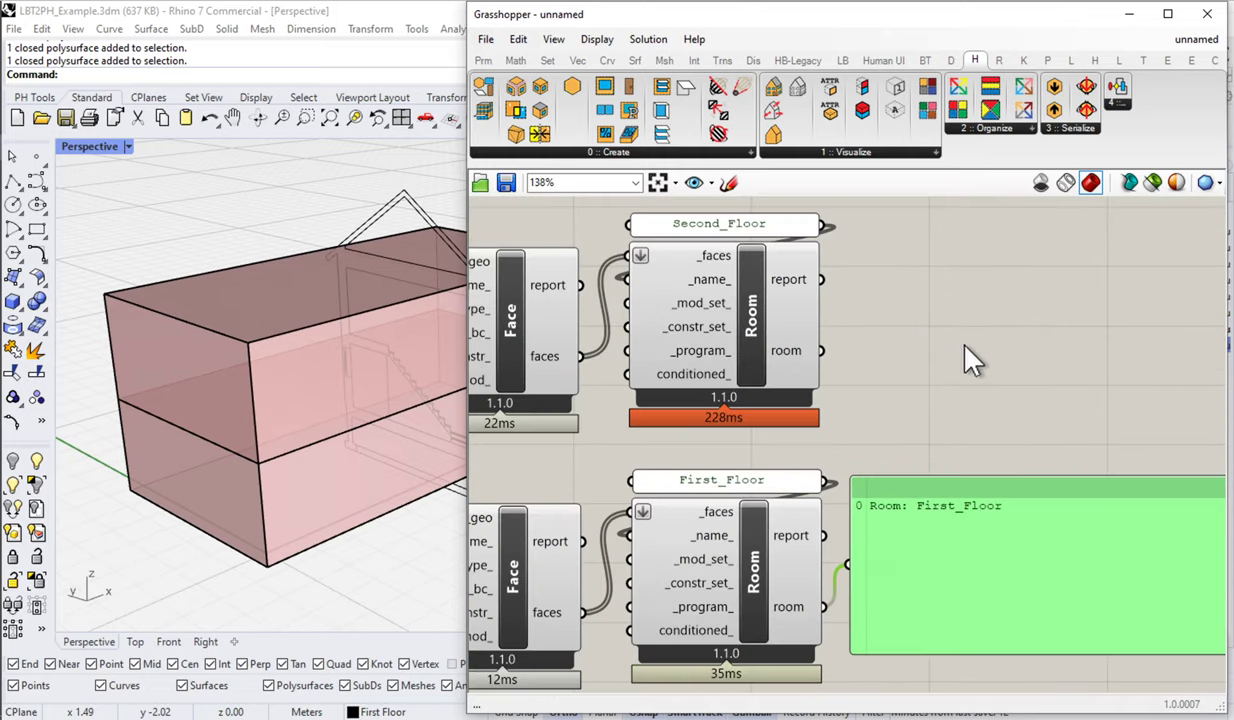
pyautogui.doubleClick(967, 355)
pyautogui.write('panel')
pyautogui.press('Return')
pyautogui.moveTo(822, 350); pyautogui.dragTo(886, 354)
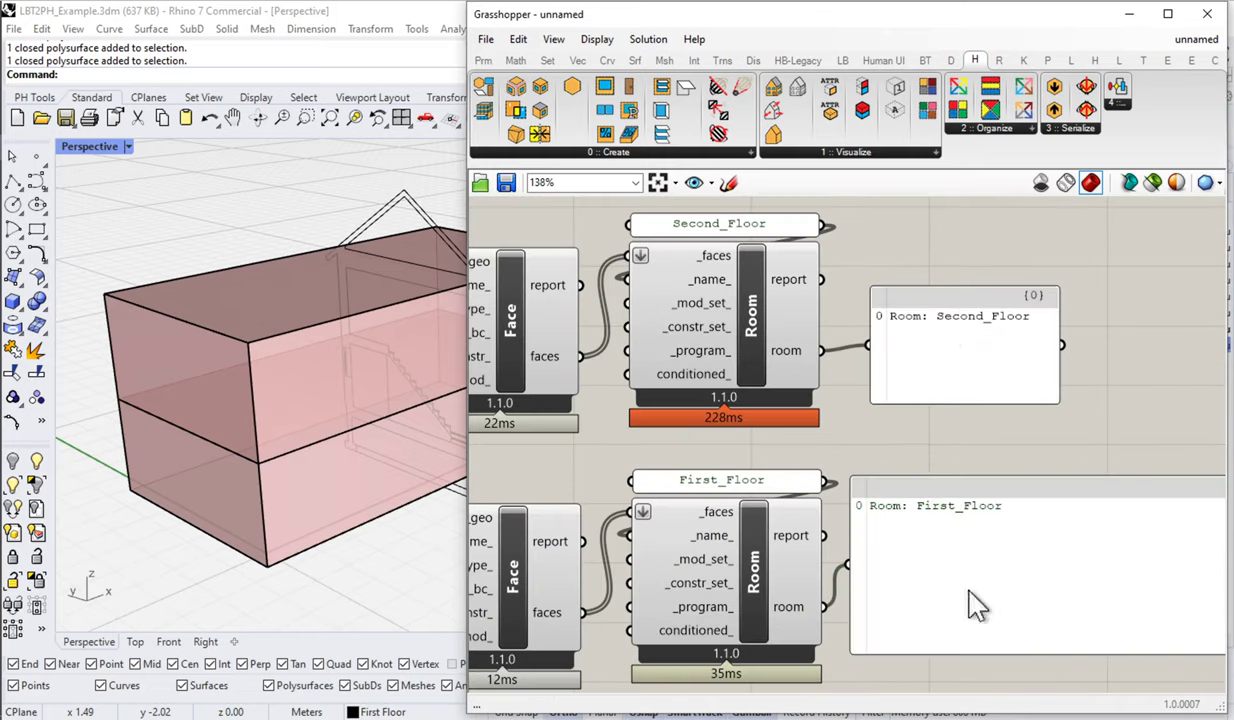
# Delete the two panels showing the room outputs.
pyautogui.click(967, 390)
pyautogui.press('Delete')
pyautogui.click(956, 540)
pyautogui.press('Delete')
# Place an HB Solve Adjacency component after the two Room components, and add a Merge component between them.
pyautogui.click(621, 156)
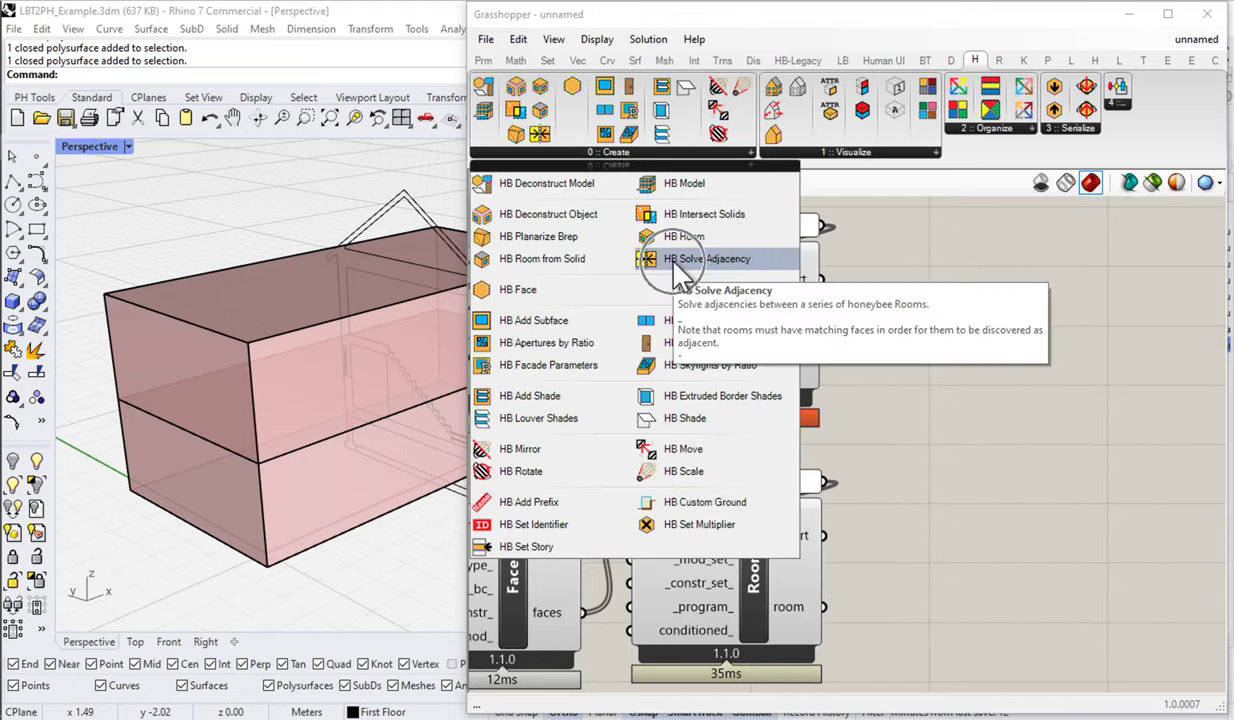
pyautogui.moveTo(680, 264); pyautogui.dragTo(1101, 438)
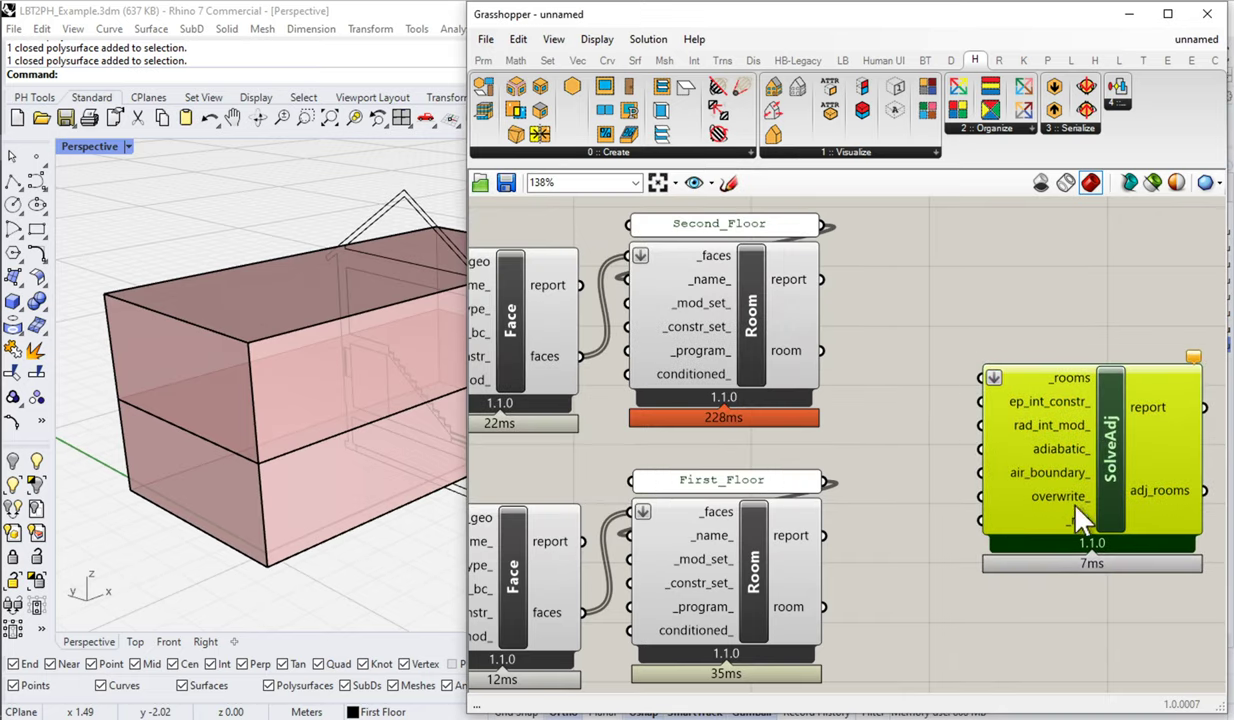
pyautogui.doubleClick(925, 325)
pyautogui.write('merg')
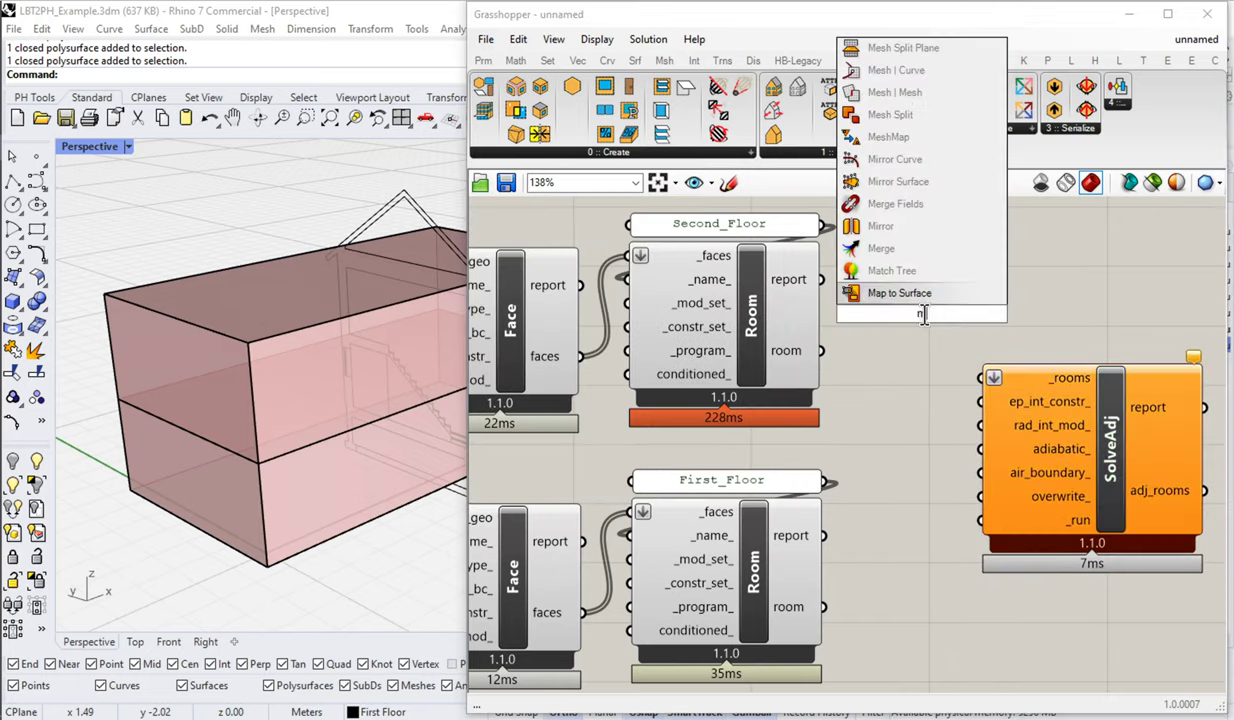
pyautogui.click(912, 296)
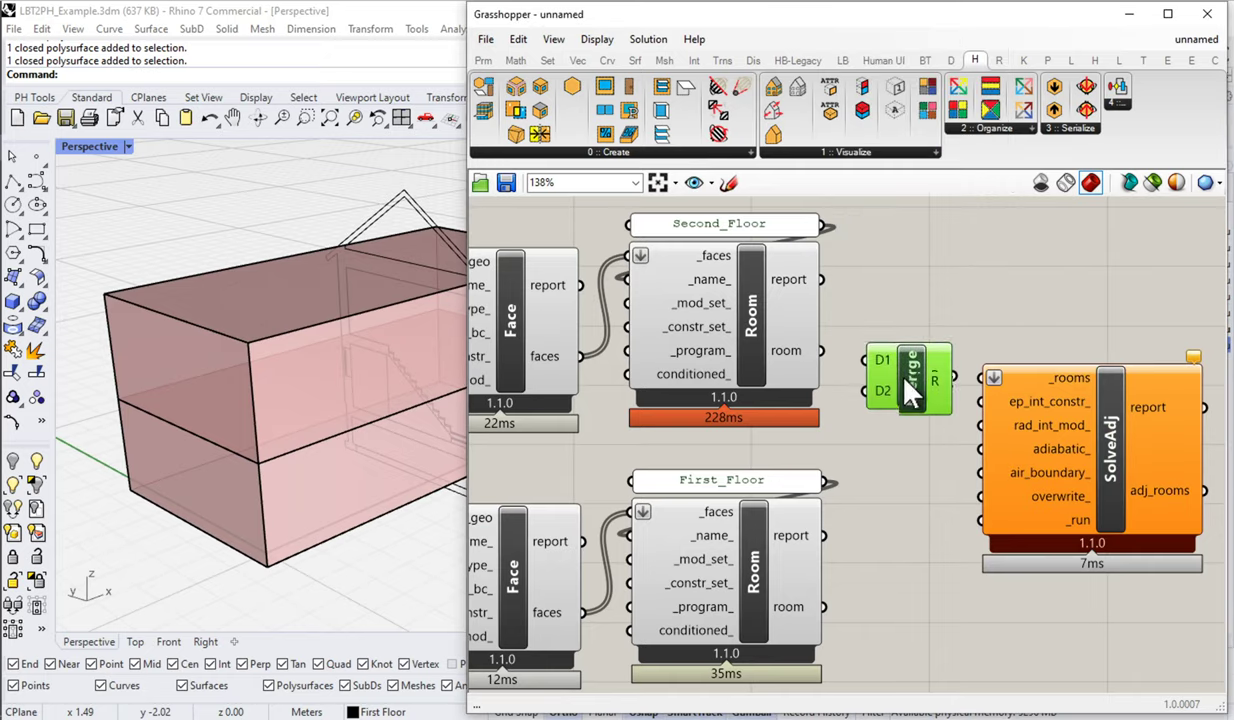
# Connect the second- and first-floor room outputs to Merge inputs D1 and D2, and remove the unused D3 input.
pyautogui.moveTo(826, 607); pyautogui.dragTo(868, 396)
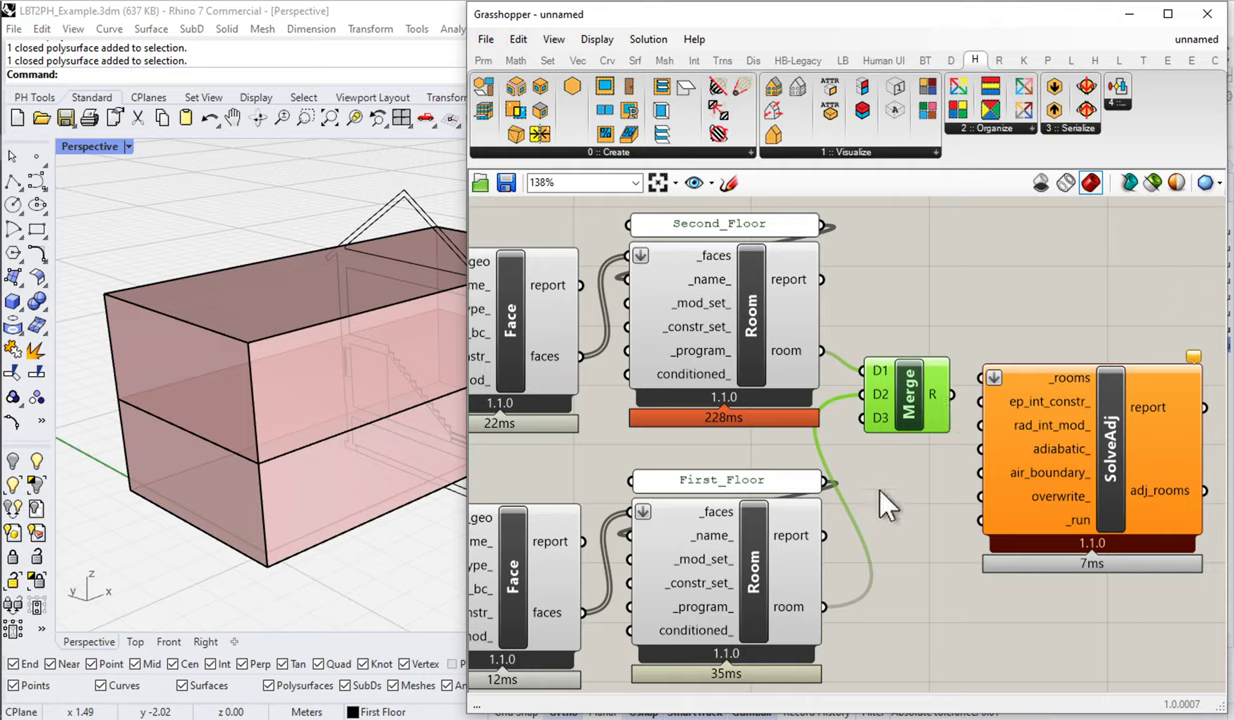
pyautogui.moveTo(895, 425); pyautogui.dragTo(770, 355, button='right')
pyautogui.moveTo(925, 440); pyautogui.dragTo(992, 489)
pyautogui.moveTo(773, 358); pyautogui.dragTo(796, 435)
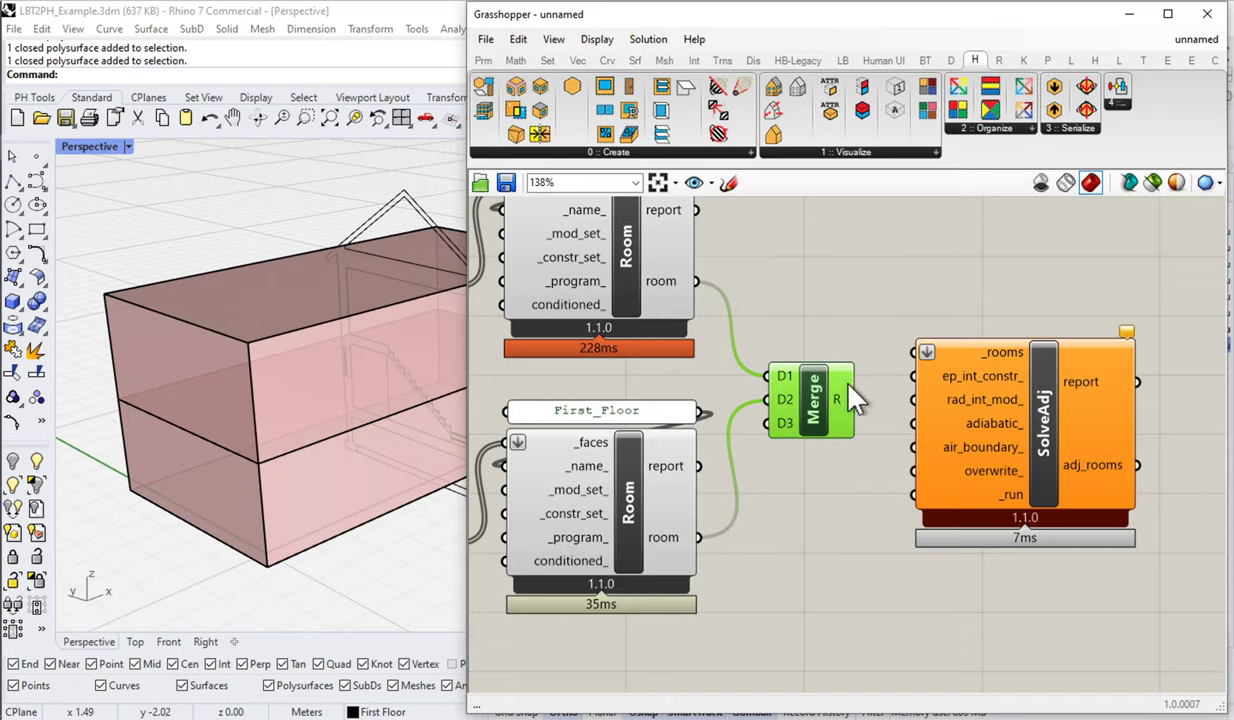
pyautogui.scroll(8, 800, 426)
pyautogui.click(795, 426)
pyautogui.scroll(-7, 794, 427)
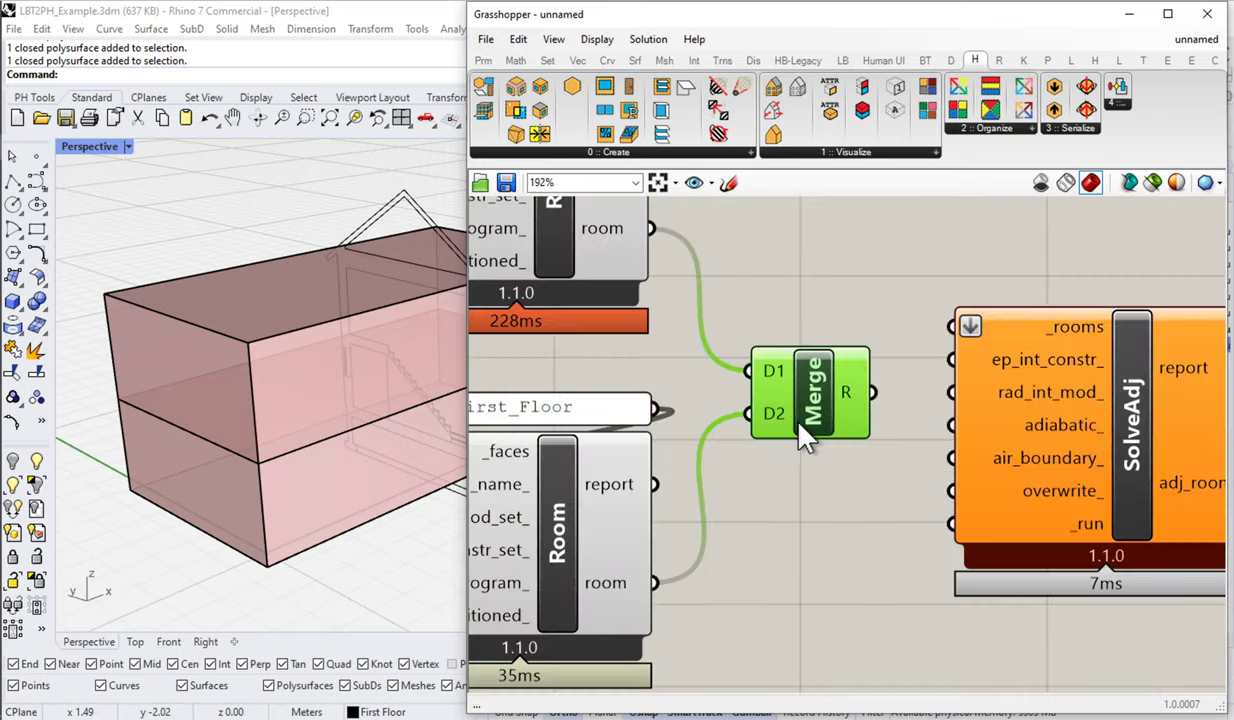
# Feed the merged result into the _rooms input of the Solve Adjacency component and line that component up with Merge.
pyautogui.moveTo(838, 396)
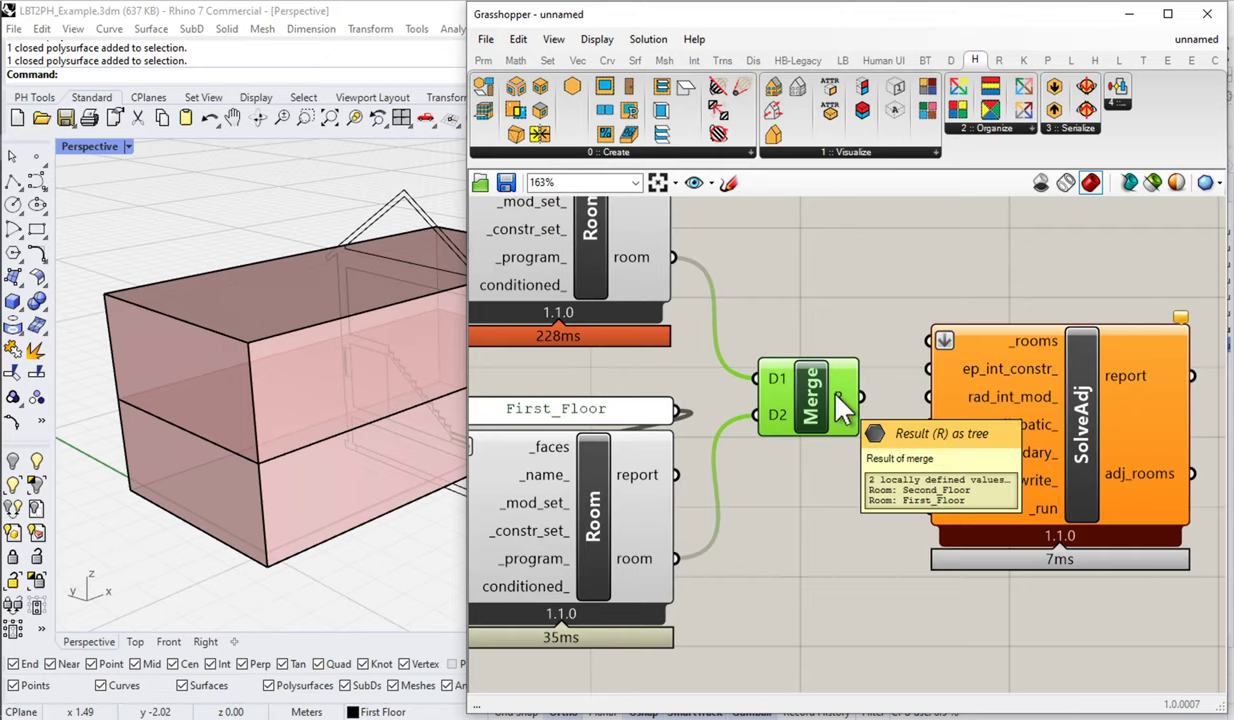
pyautogui.moveTo(860, 397); pyautogui.dragTo(932, 341)
pyautogui.moveTo(969, 408); pyautogui.dragTo(944, 463)
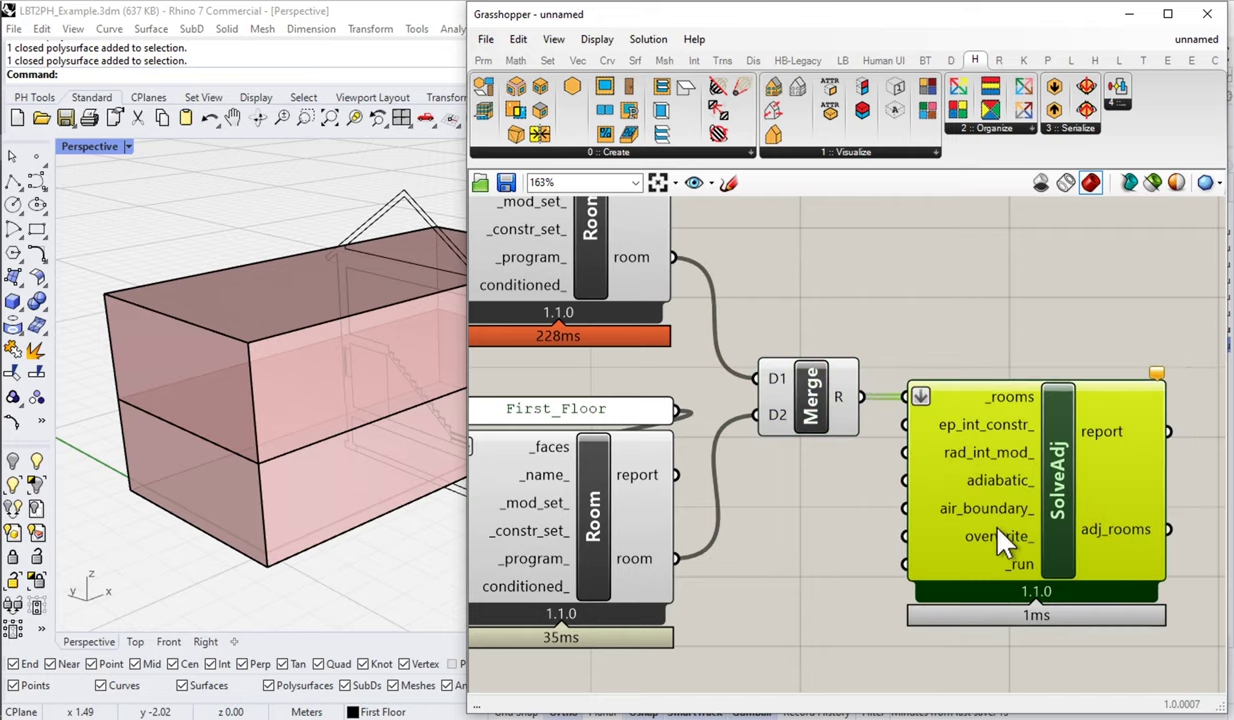
# Add a Boolean Toggle in its own group, wire it to Solve Adjacency's _run input, and set it to True.
pyautogui.moveTo(969, 529); pyautogui.dragTo(911, 467, button='right')
pyautogui.doubleClick(899, 632)
pyautogui.write('bool')
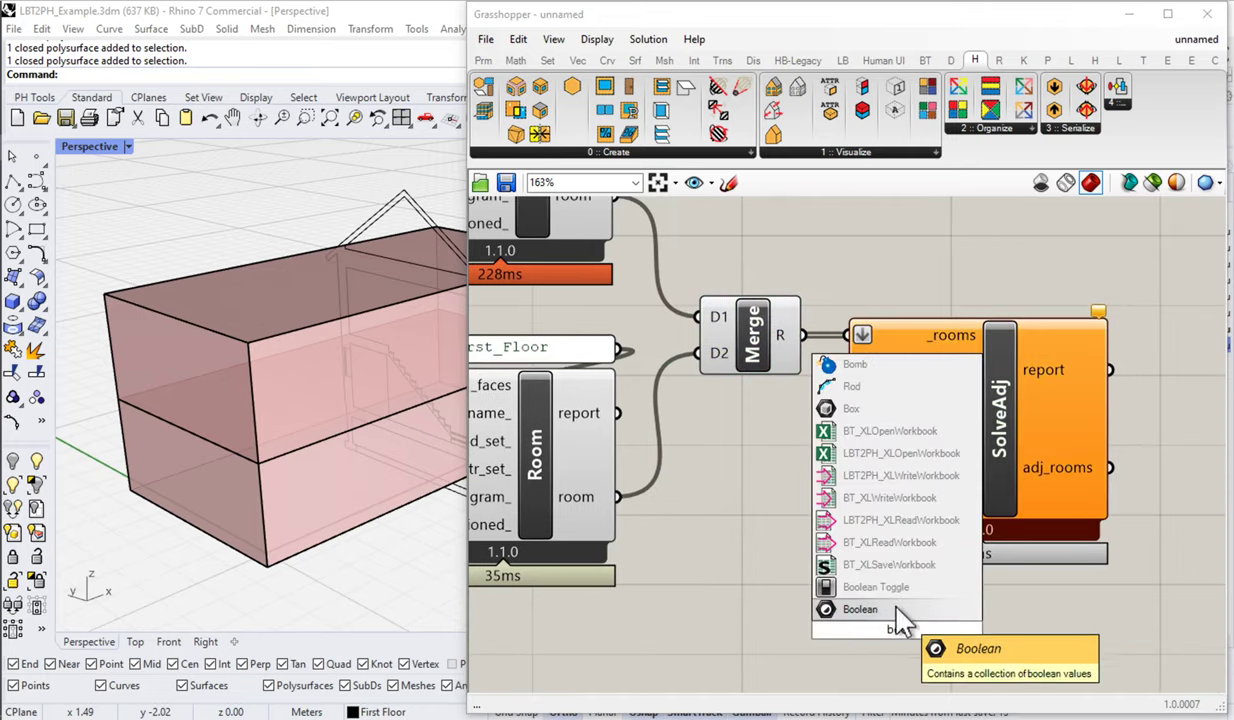
pyautogui.click(862, 576)
pyautogui.moveTo(972, 629); pyautogui.dragTo(846, 502)
pyautogui.moveTo(842, 609); pyautogui.dragTo(826, 602)
pyautogui.scroll(3, 859, 628)
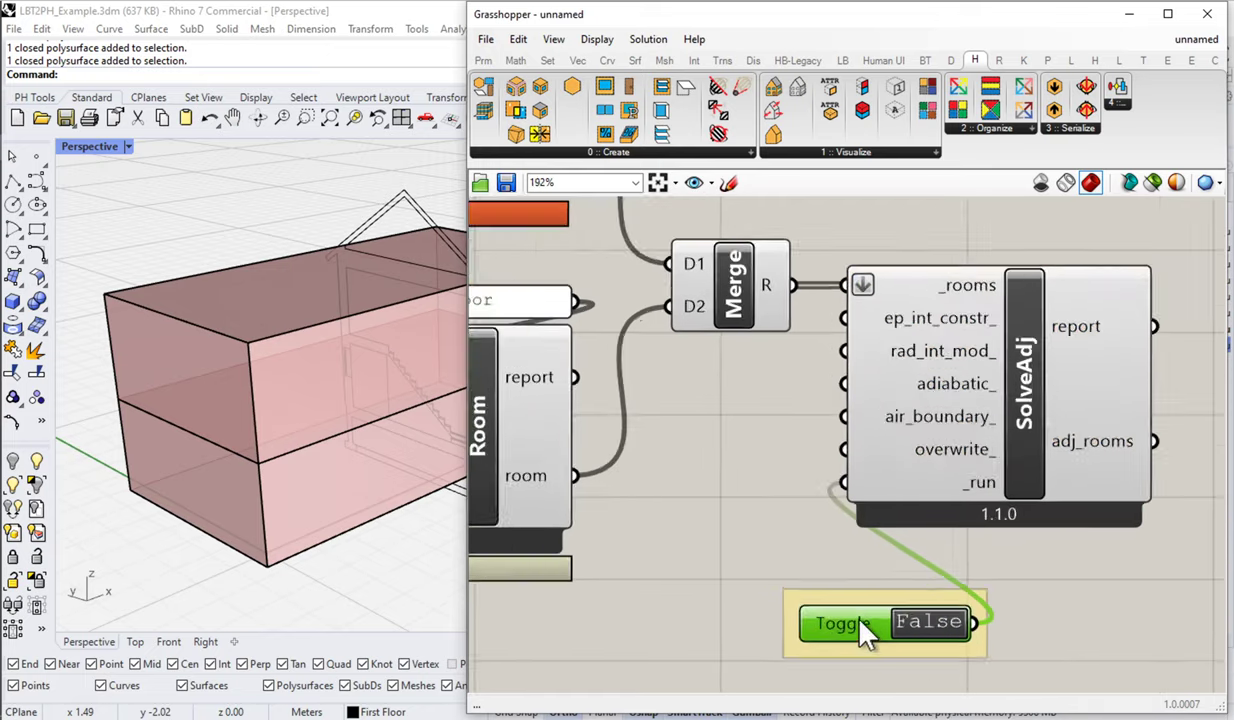
pyautogui.click(931, 628)
# Give the toggle's group a blob outline and a red colour, and arrange it beside the Solve Adjacency component.
pyautogui.rightClick(890, 590)
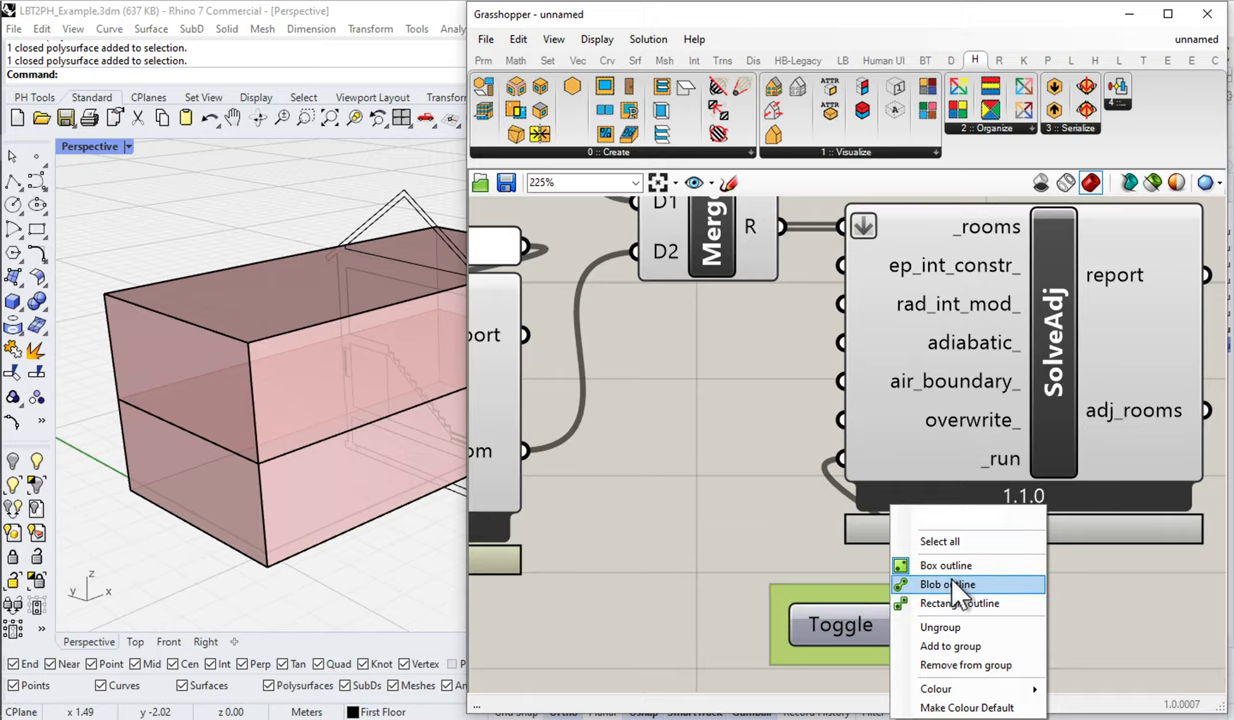
pyautogui.click(945, 584)
pyautogui.scroll(-3, 860, 562)
pyautogui.moveTo(794, 503); pyautogui.dragTo(705, 507)
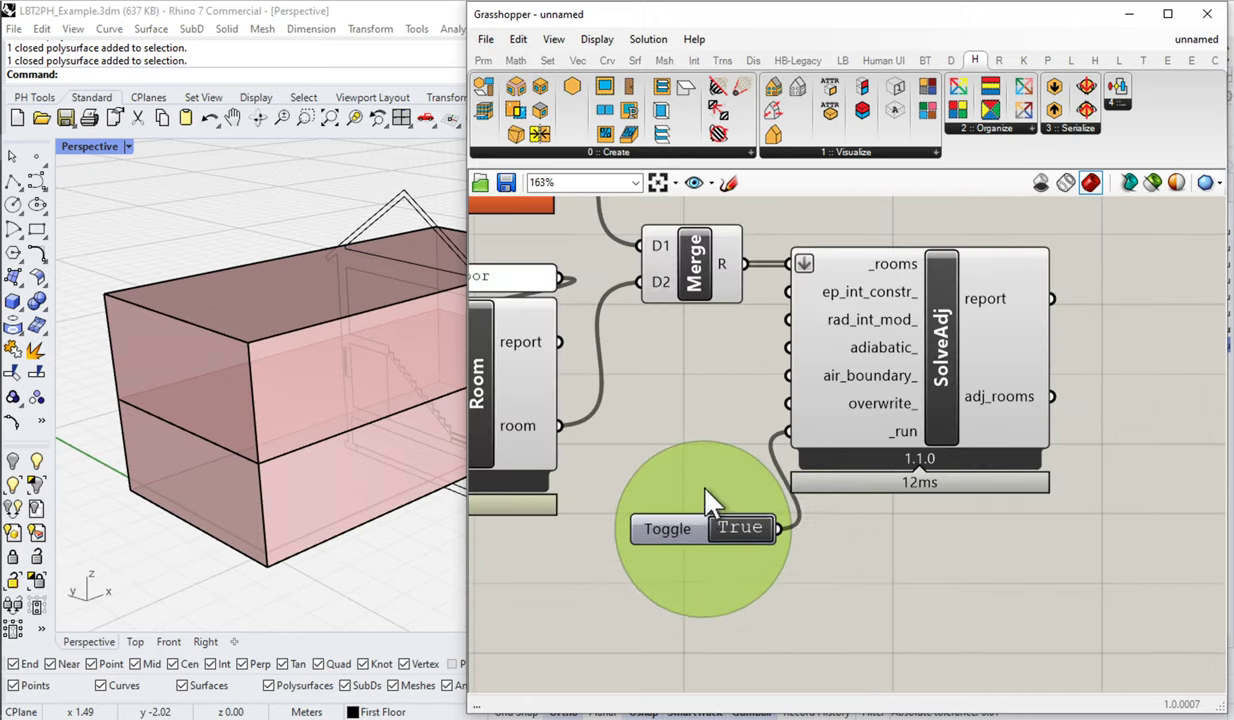
pyautogui.rightClick(705, 490)
pyautogui.moveTo(820, 680)
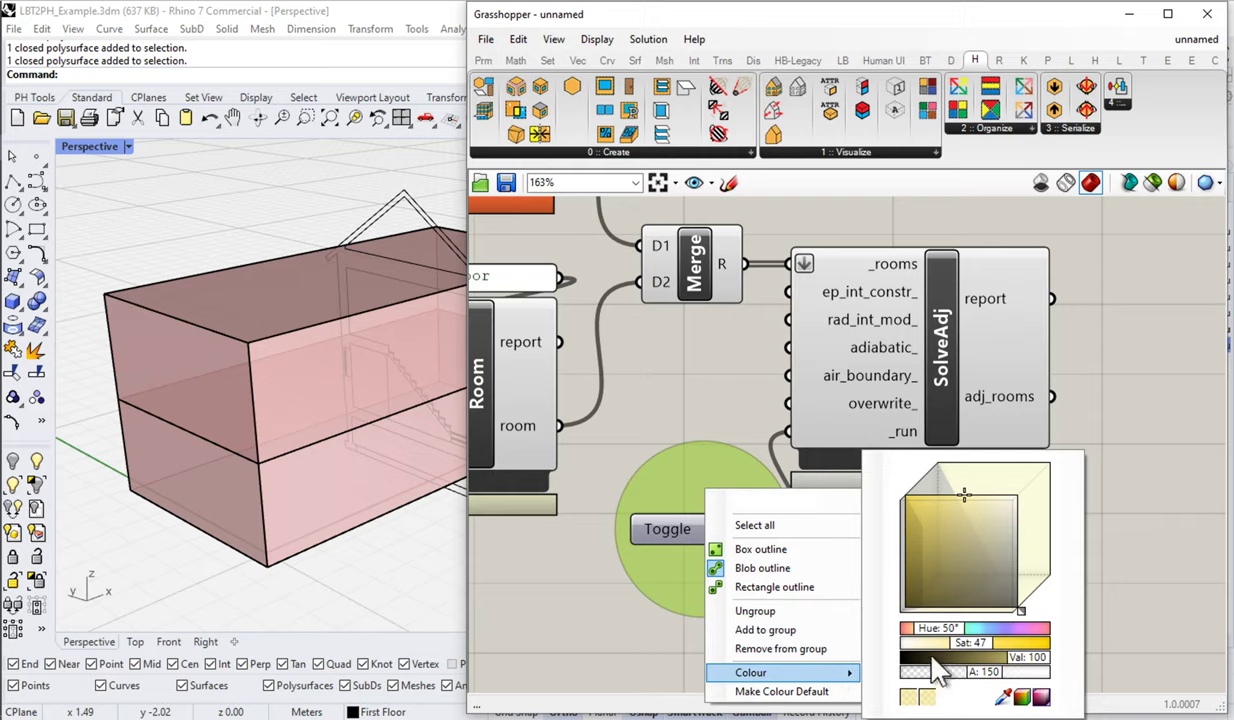
pyautogui.click(912, 612)
pyautogui.moveTo(878, 399); pyautogui.dragTo(936, 413)
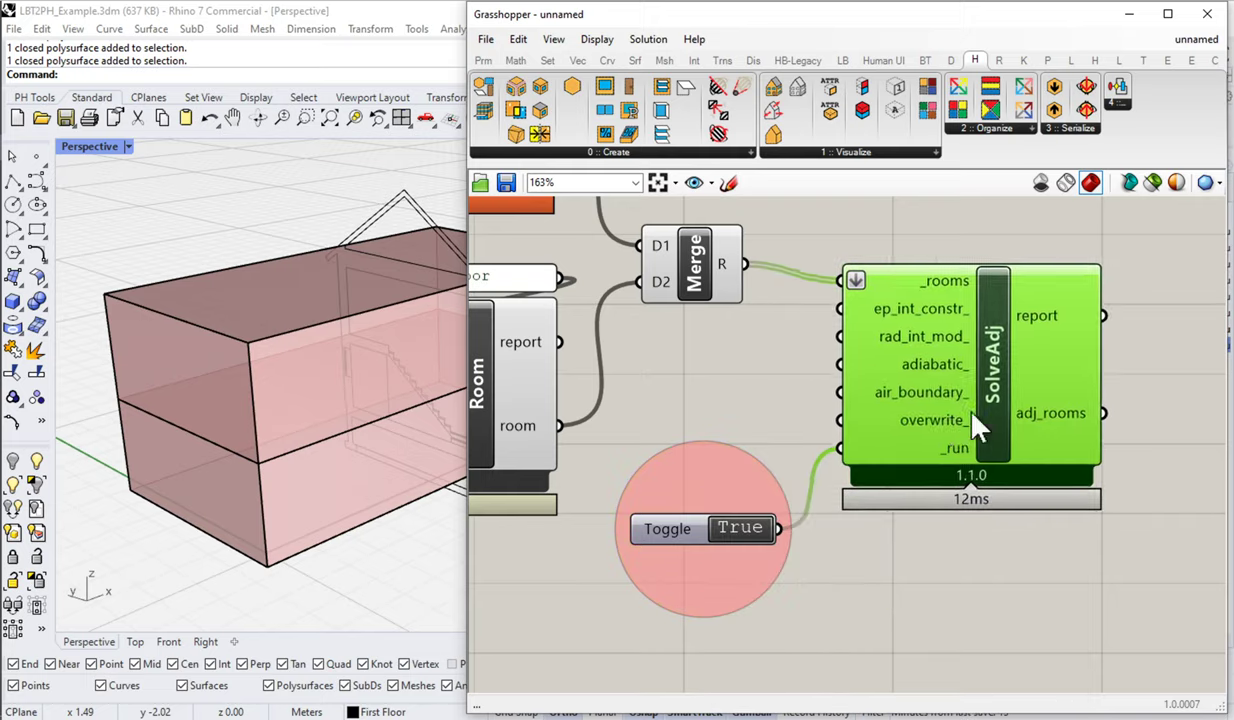
pyautogui.click(738, 504)
pyautogui.moveTo(738, 504); pyautogui.dragTo(754, 467)
pyautogui.moveTo(968, 460); pyautogui.dragTo(783, 444, button='right')
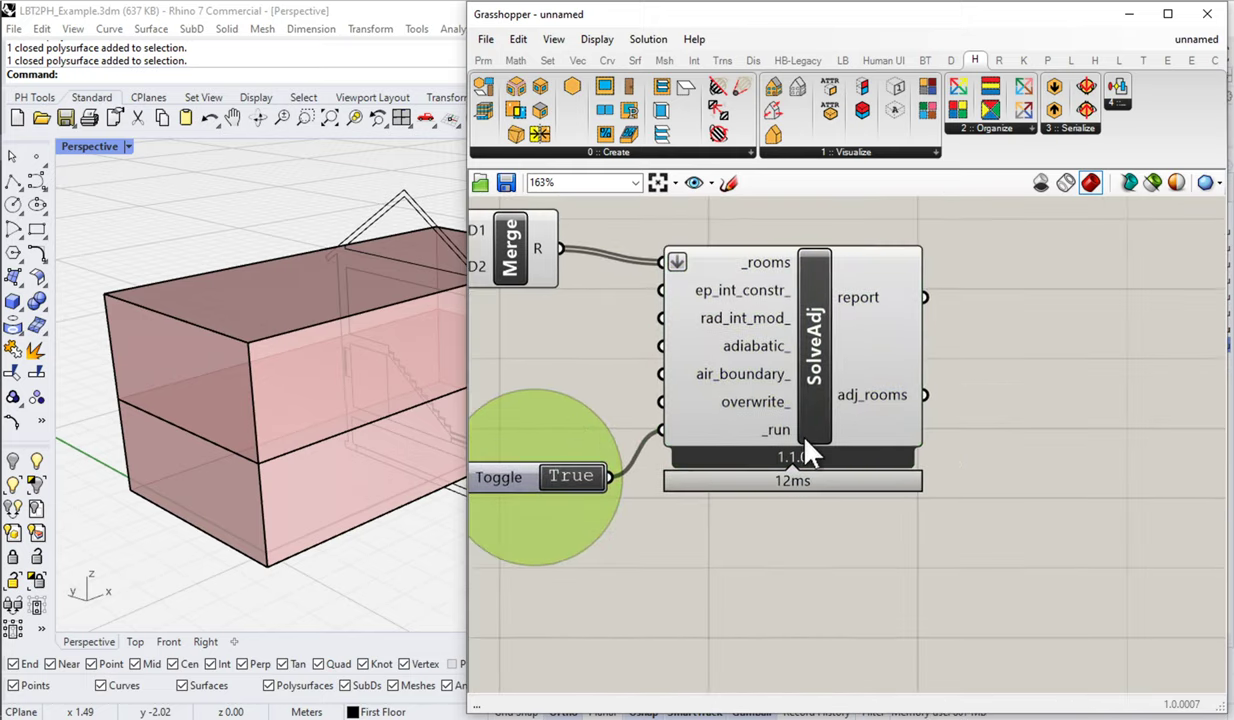
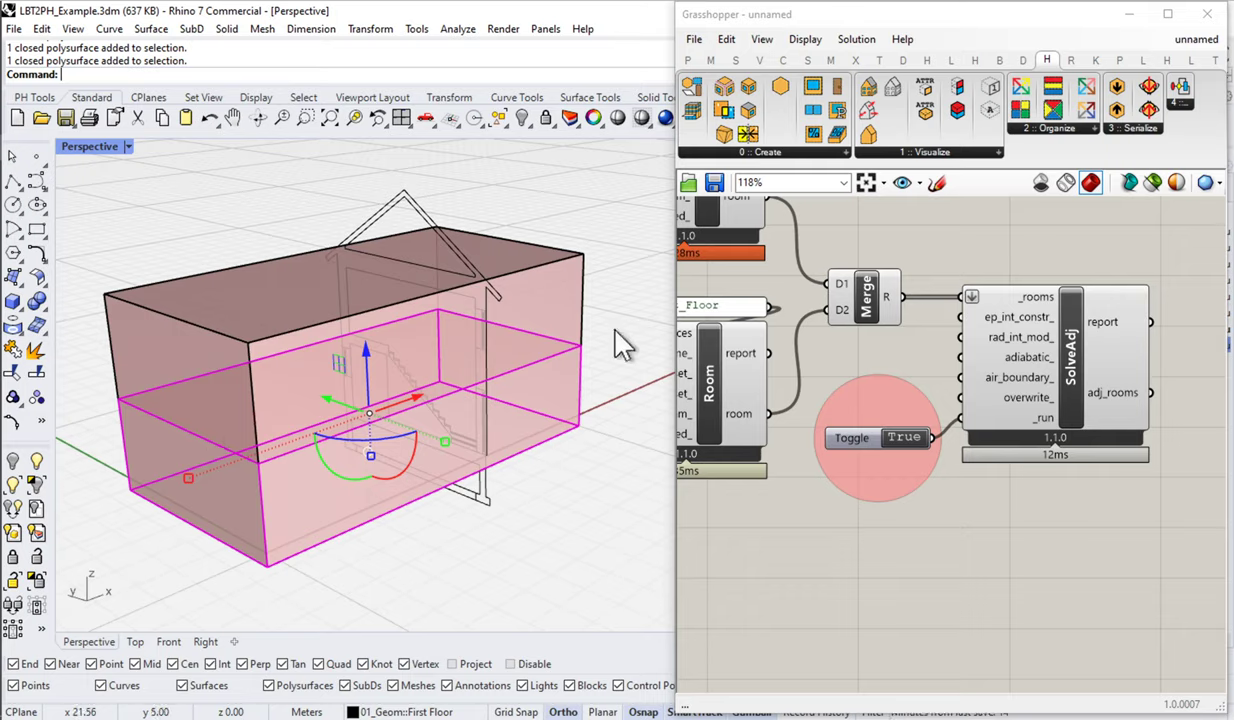
# Widen the Grasshopper window to show the definition from the floor Breps to the Solve Adjacency component.
pyautogui.click(1078, 395)
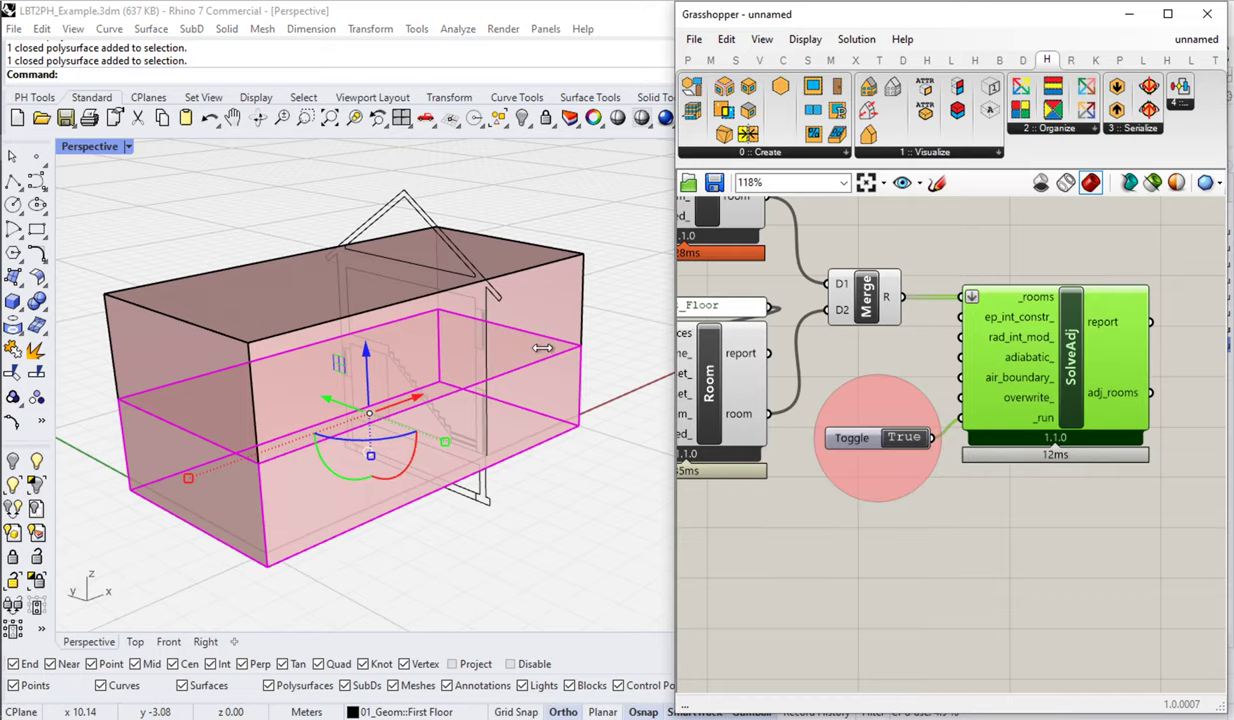
pyautogui.moveTo(668, 330); pyautogui.dragTo(237, 330)
pyautogui.moveTo(370, 385); pyautogui.dragTo(905, 547, button='right')
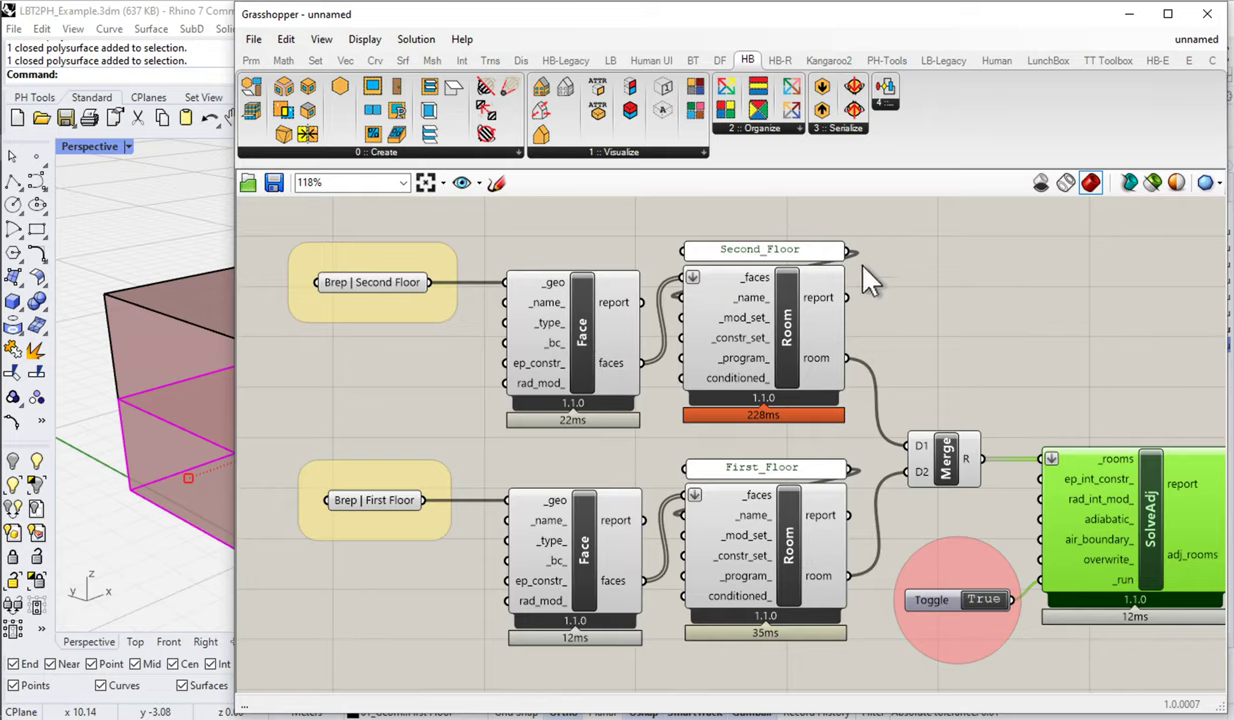
pyautogui.moveTo(828, 330)
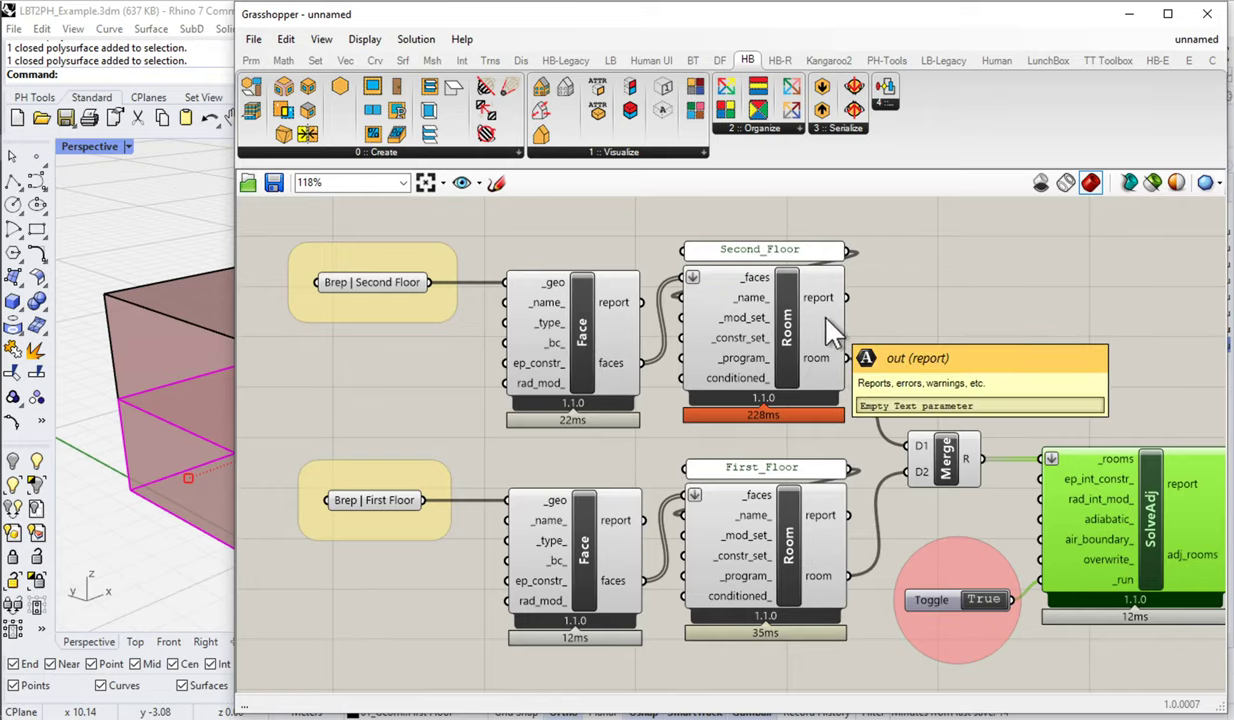
pyautogui.moveTo(818, 333); pyautogui.dragTo(504, 283, button='right')
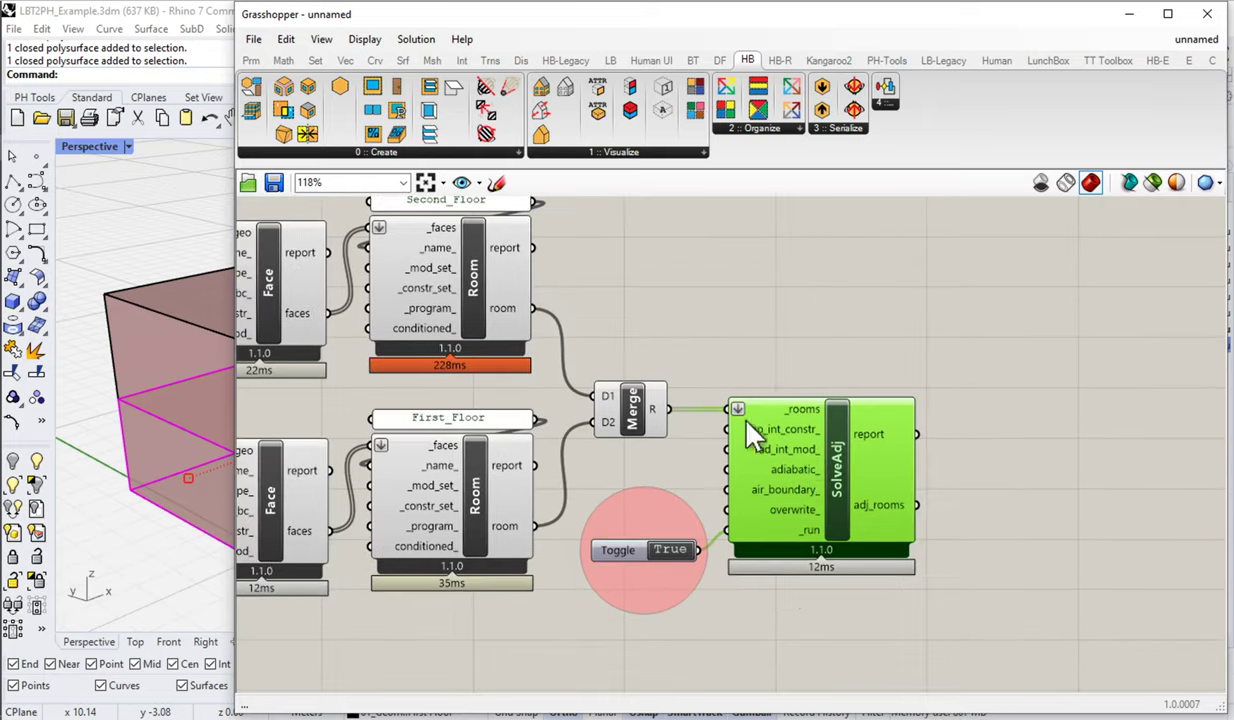
pyautogui.moveTo(768, 485)
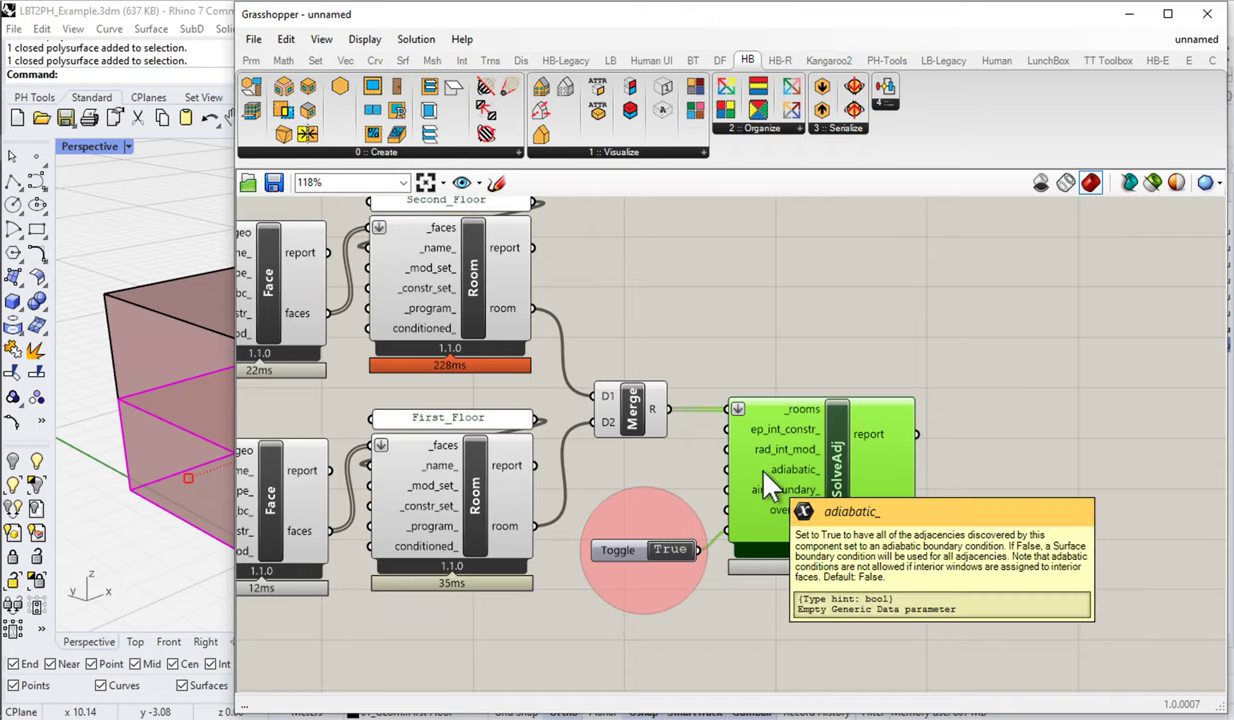
# Place an HB Model component after Solve Adjacency, connect adj_rooms to its rooms_ input, and align it.
pyautogui.click(405, 153)
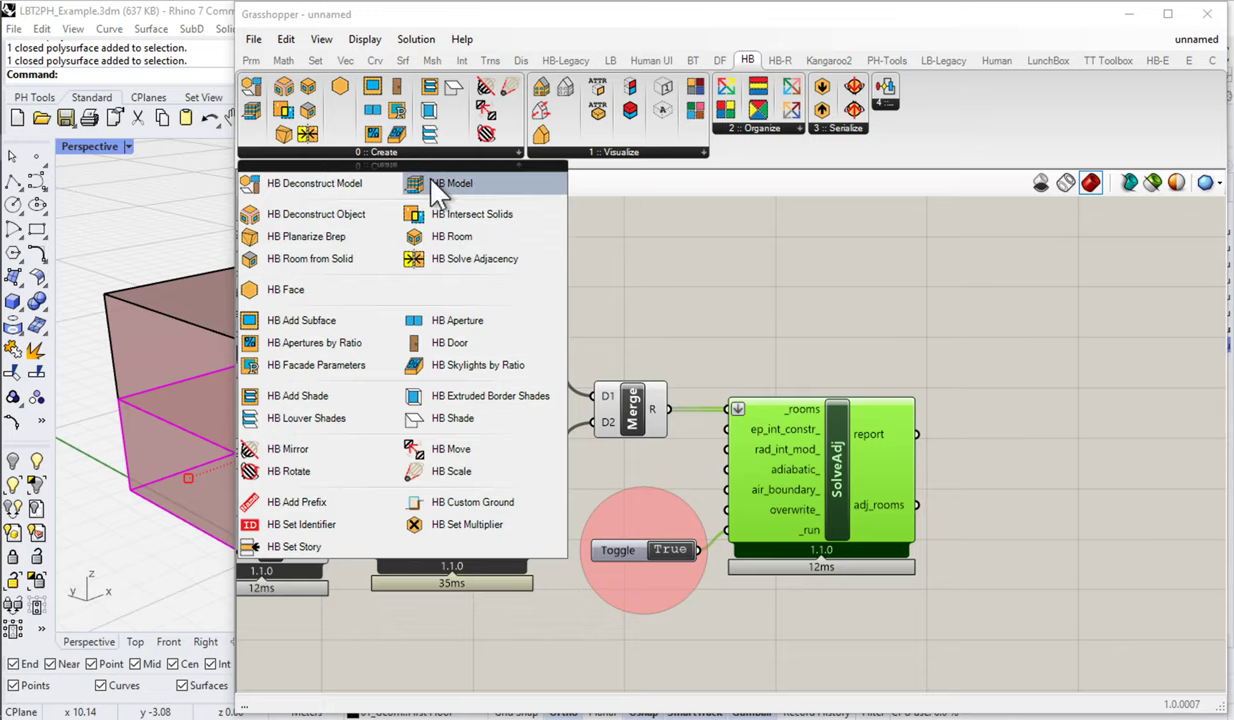
pyautogui.click(431, 188)
pyautogui.click(1084, 484)
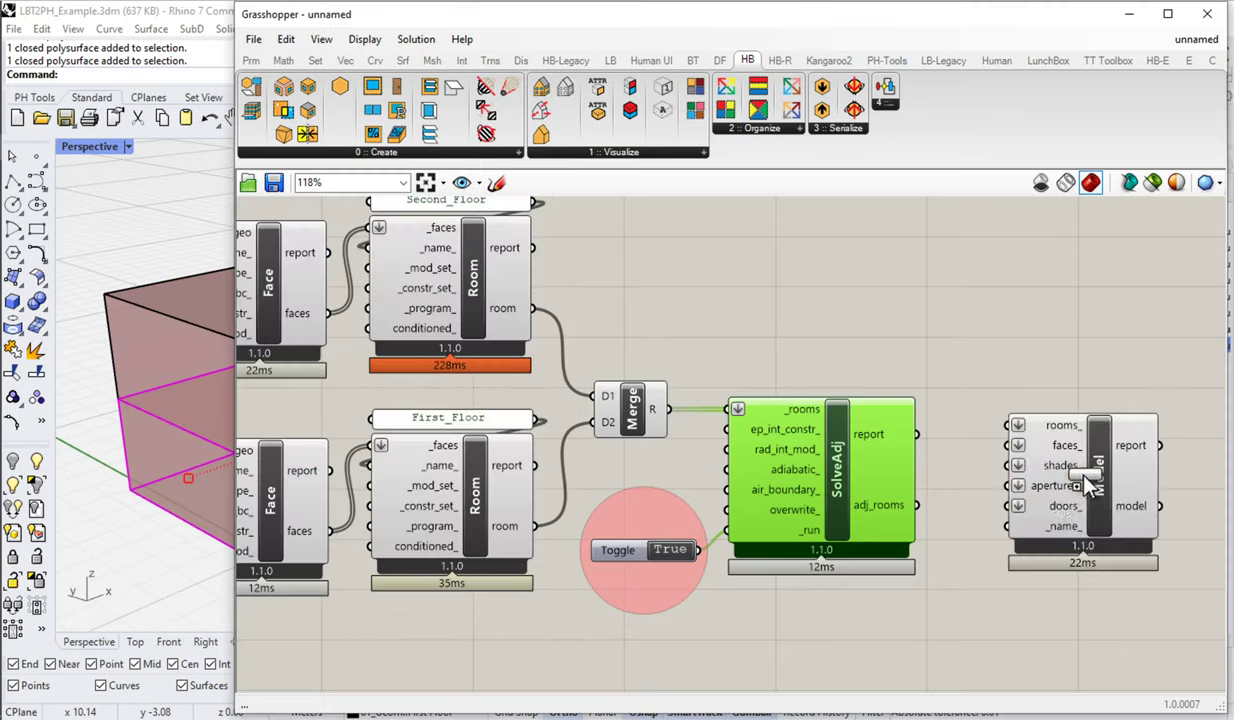
pyautogui.moveTo(917, 506); pyautogui.dragTo(1010, 425)
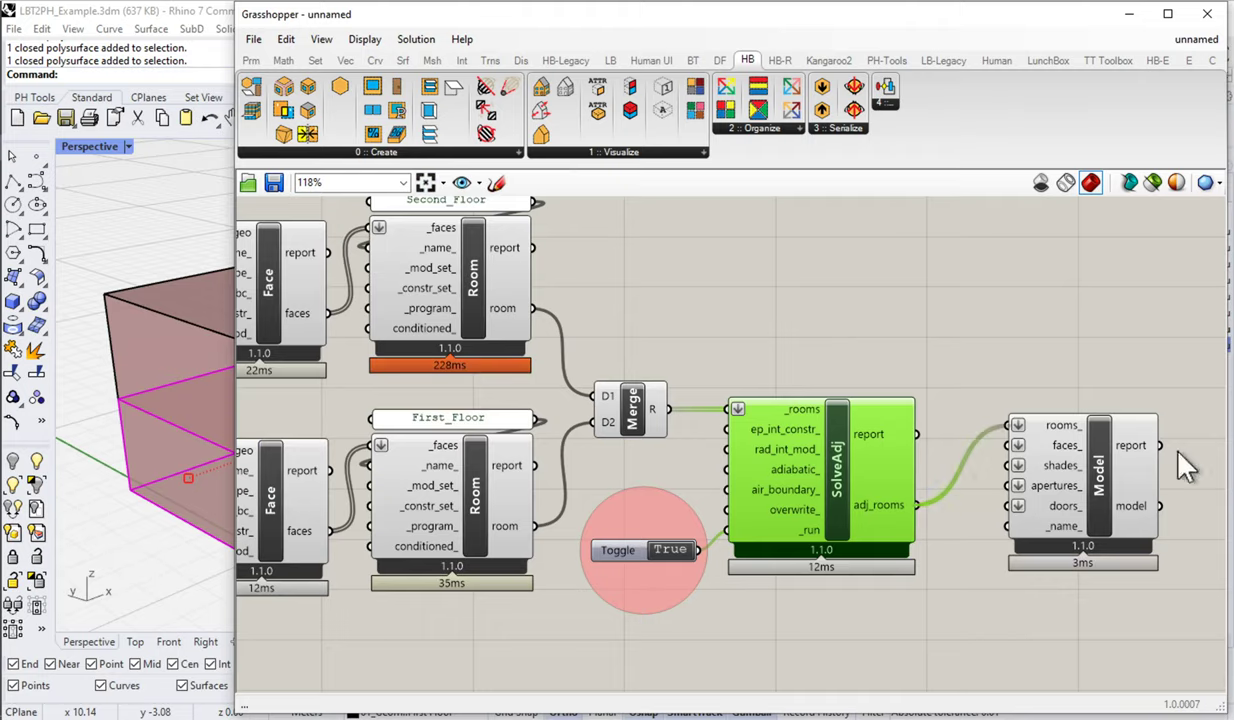
pyautogui.moveTo(1070, 474); pyautogui.dragTo(1075, 437)
pyautogui.moveTo(1078, 437); pyautogui.dragTo(826, 408, button='right')
pyautogui.moveTo(826, 408)
pyautogui.mouseDown()
pyautogui.moveTo(842, 427)
pyautogui.moveTo(829, 426)
pyautogui.mouseUp()
# Add a Data parameter after the Model component and connect the model output to it.
pyautogui.click(990, 410)
pyautogui.doubleClick(990, 410)
pyautogui.write('dat')
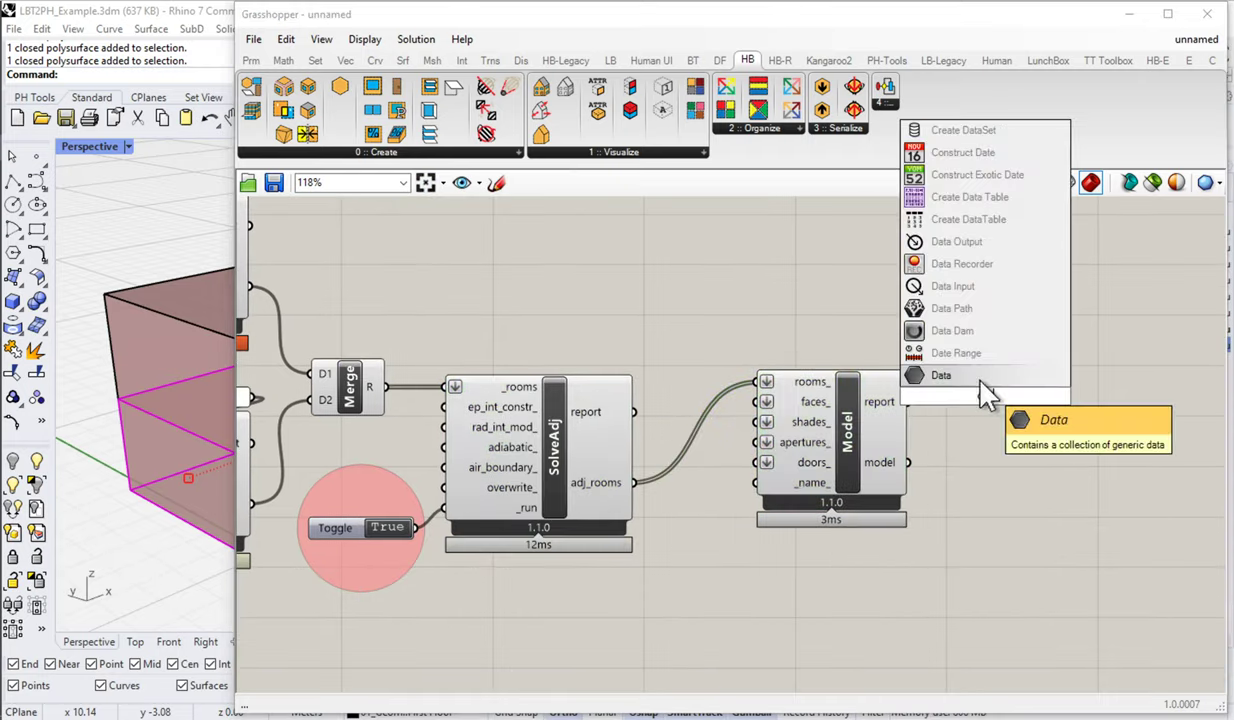
pyautogui.click(950, 378)
pyautogui.moveTo(911, 463); pyautogui.dragTo(1000, 362)
# Rename the Data parameter as "Data | To OSM ---->" and reposition it beside the Model component.
pyautogui.rightClick(1000, 362)
pyautogui.write('|')
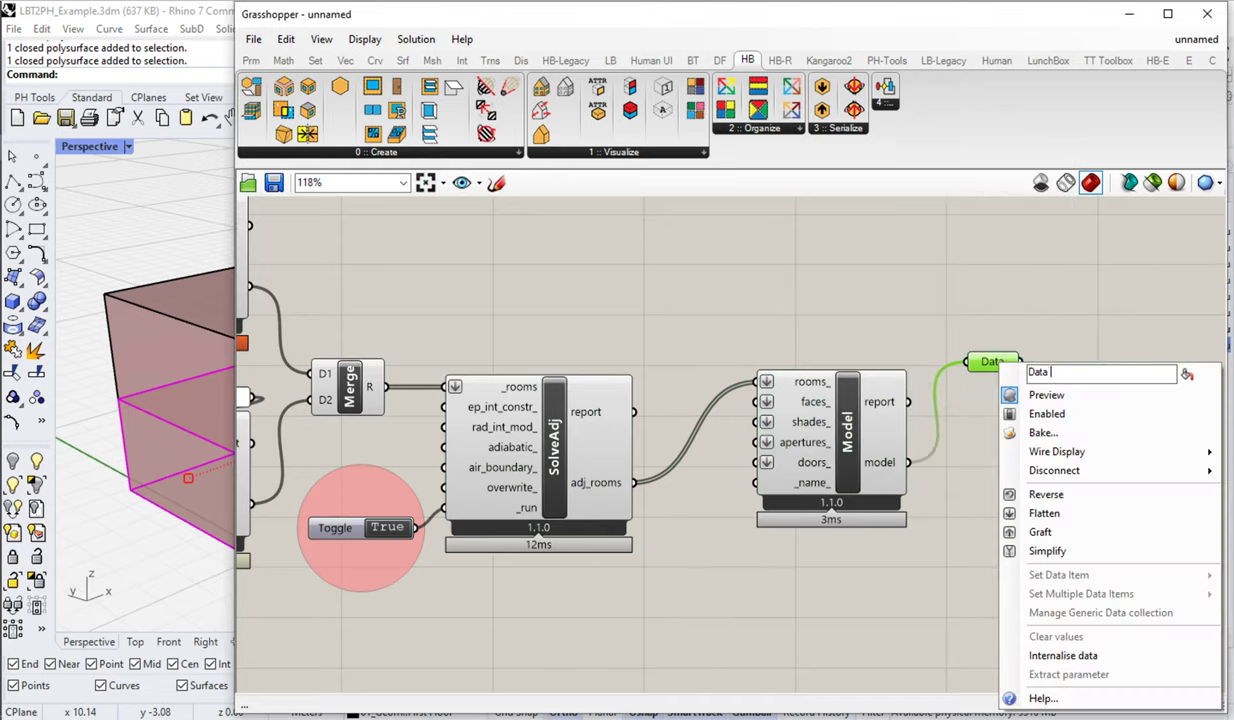
pyautogui.write(' To')
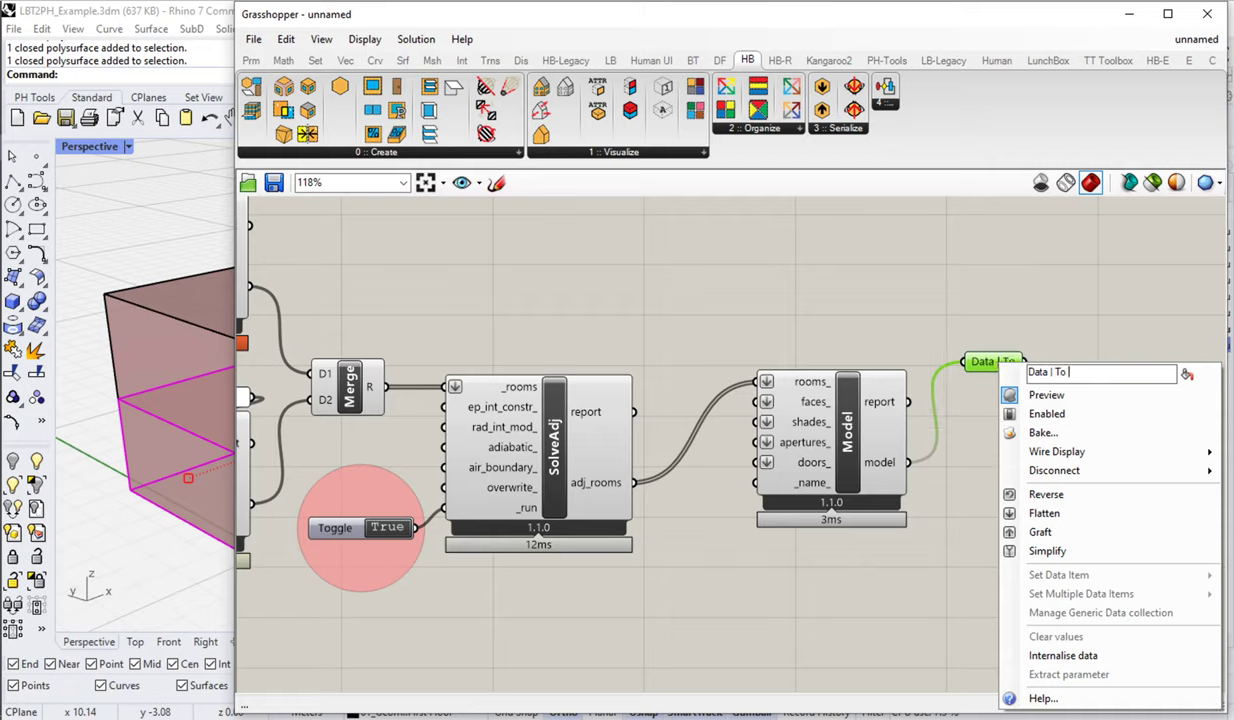
pyautogui.write(' OSM ---->')
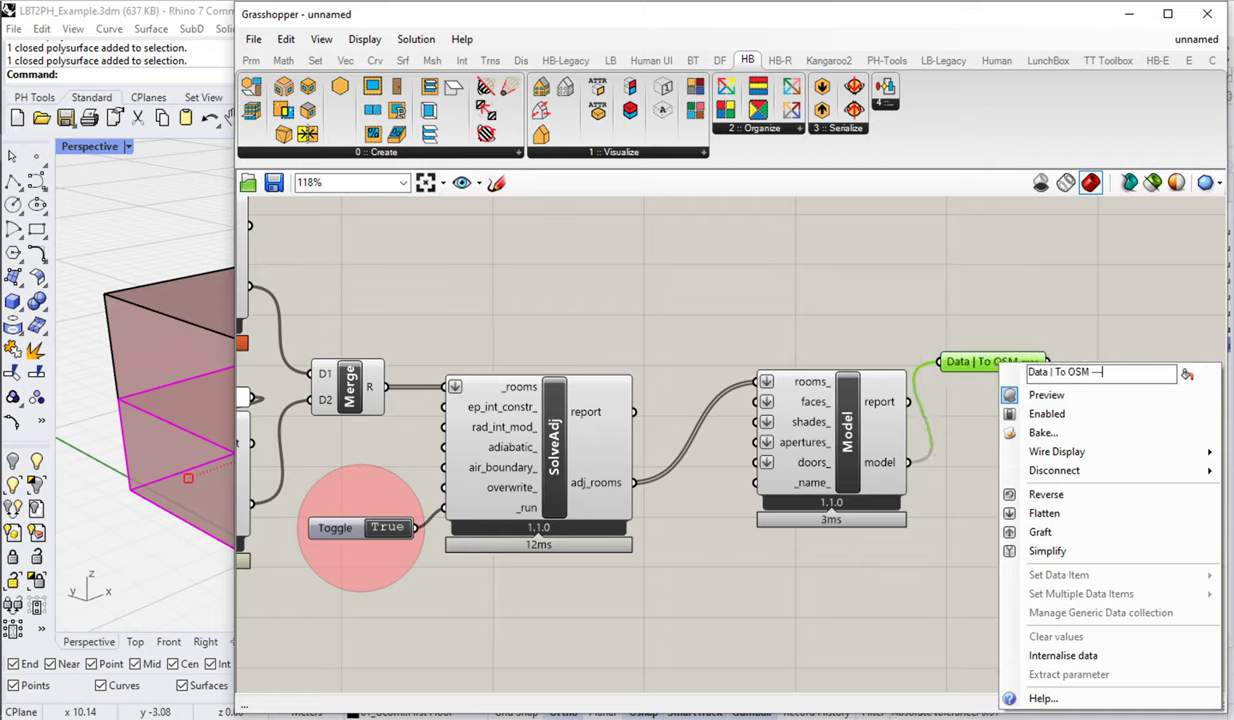
pyautogui.press('Return')
pyautogui.moveTo(958, 364); pyautogui.dragTo(1007, 391)
pyautogui.click(1030, 337)
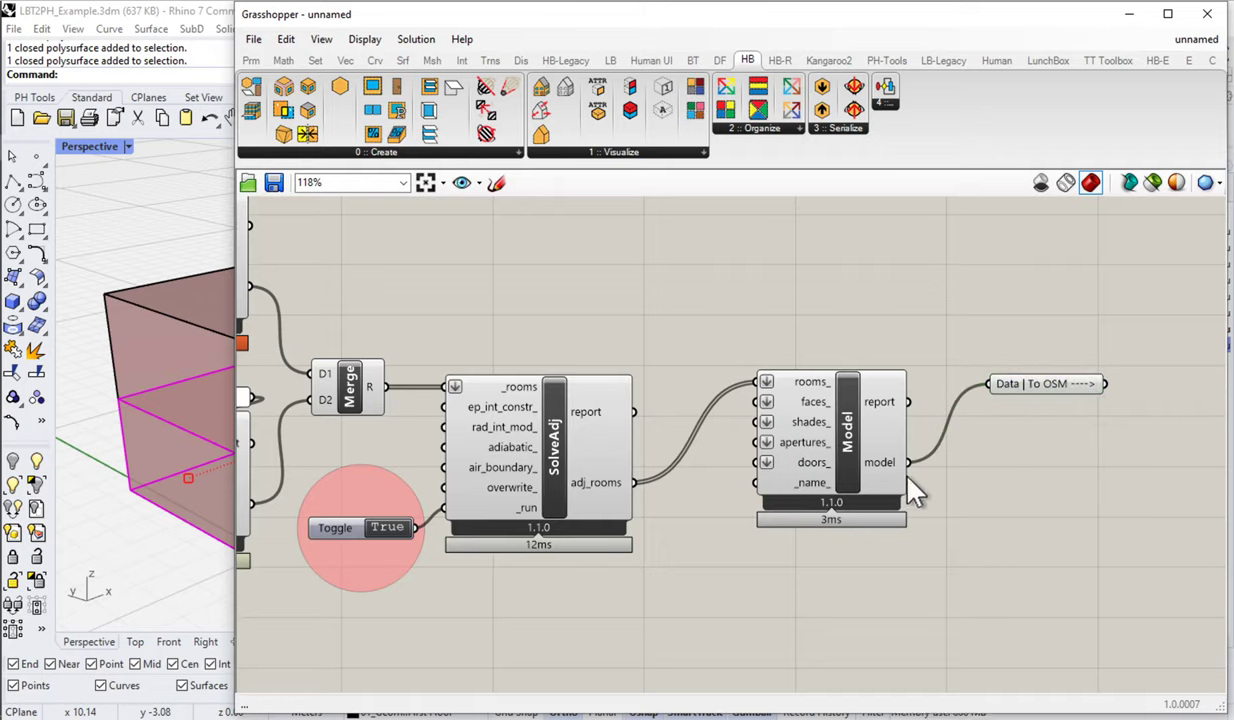
# Duplicate the To OSM parameter below the original, keeping its model connection, and rename the copy as "Data | To PHPP ---->".
pyautogui.click(1030, 388)
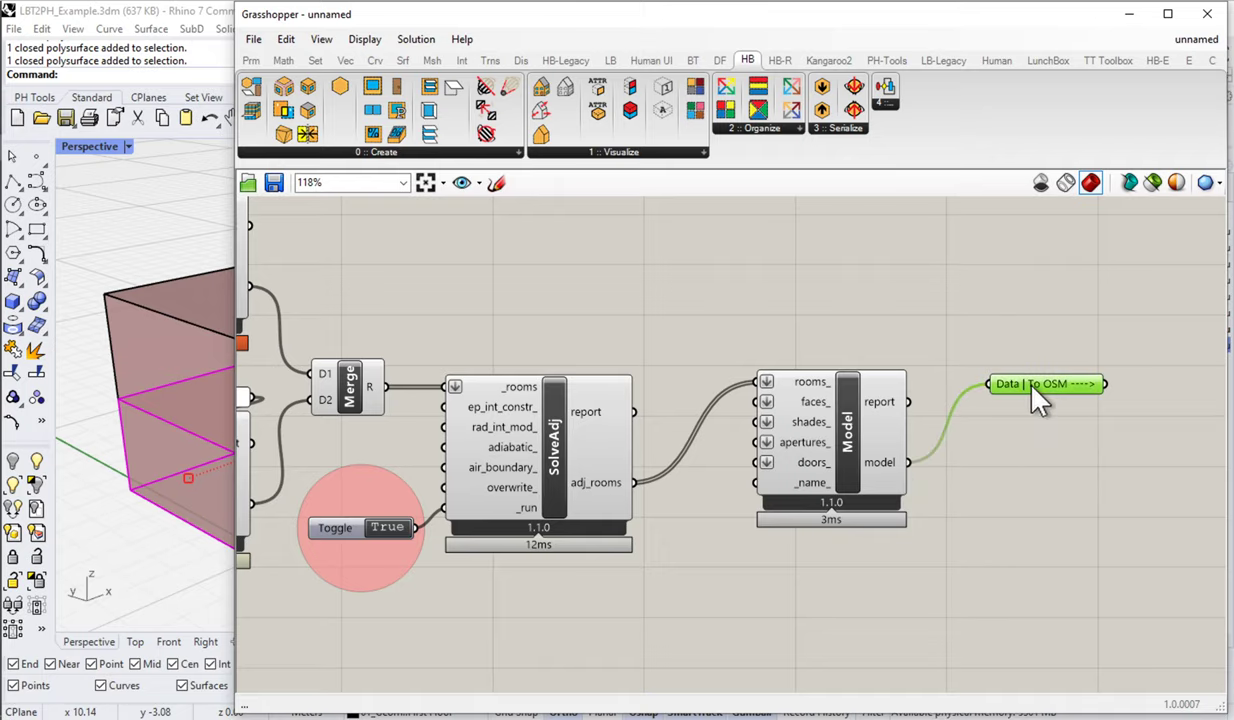
pyautogui.keyDown('alt'); pyautogui.moveTo(1045, 386); pyautogui.dragTo(1035, 525); pyautogui.keyUp('alt')
pyautogui.rightClick(1035, 525)
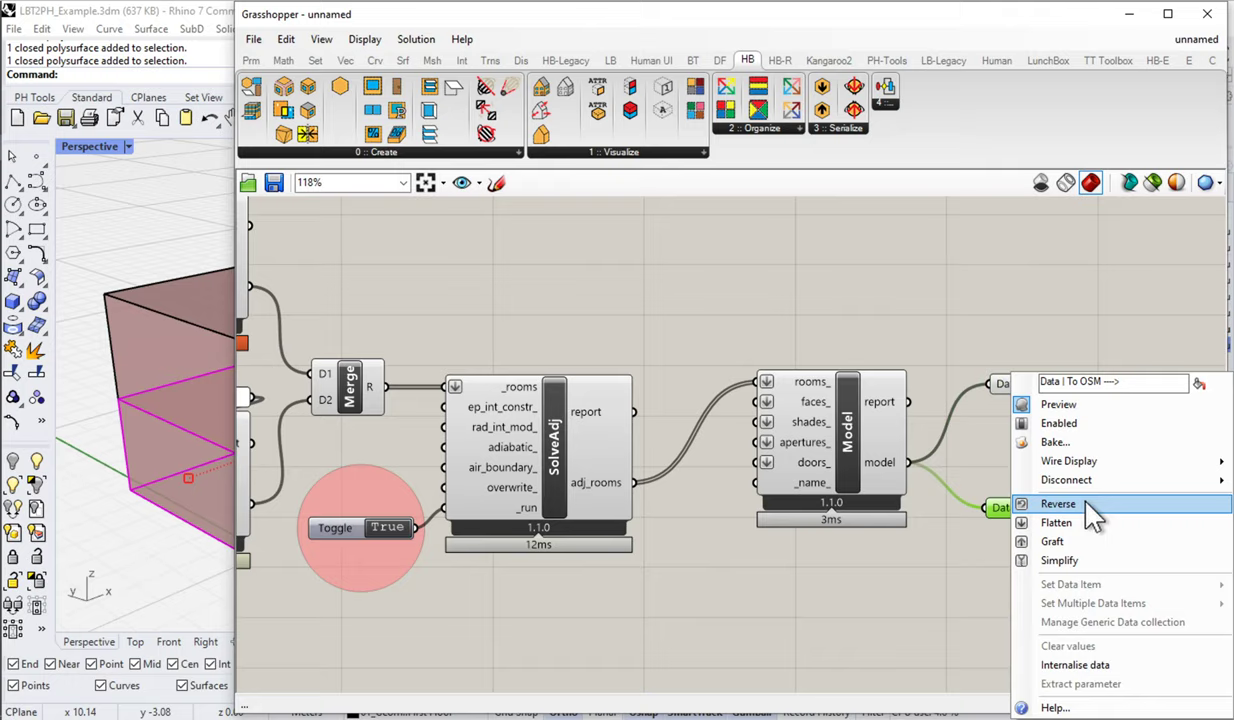
pyautogui.doubleClick(1090, 381)
pyautogui.write('PHPP')
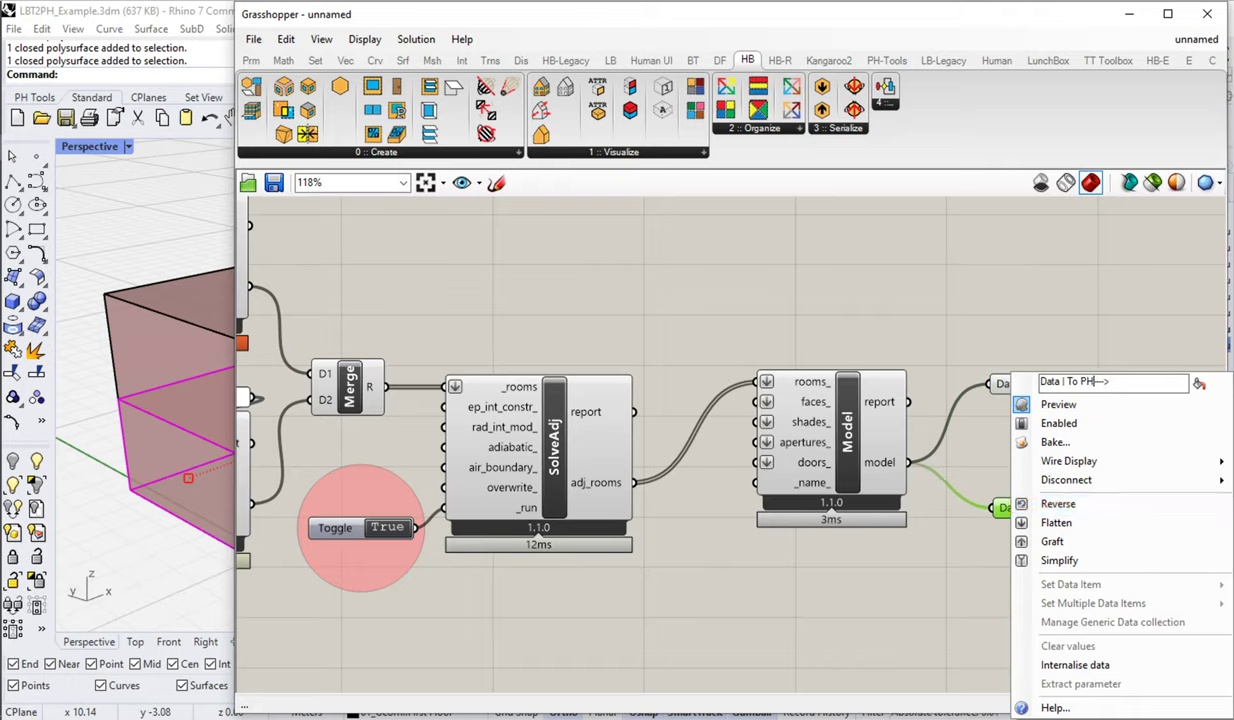
pyautogui.click(1070, 441)
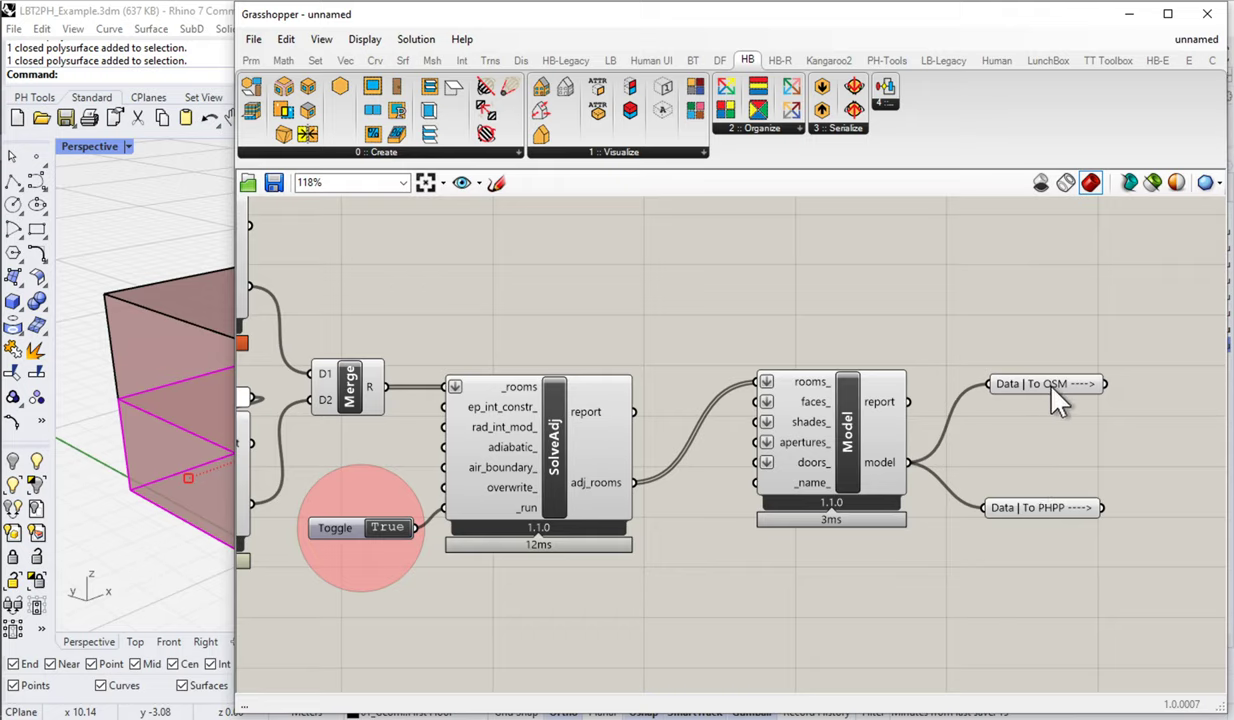
# Review the whole definition from the floor Breps through to the To OSM and To PHPP parameters.
pyautogui.moveTo(1057, 399)
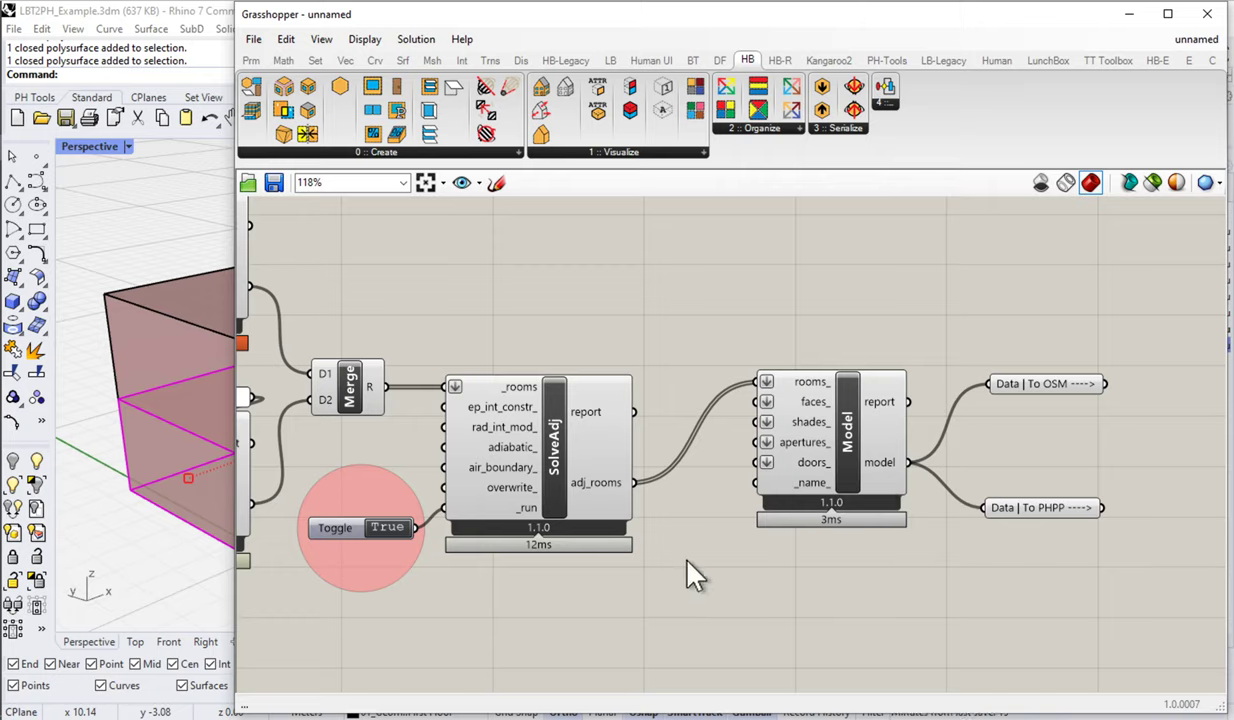
pyautogui.press('super+Right')
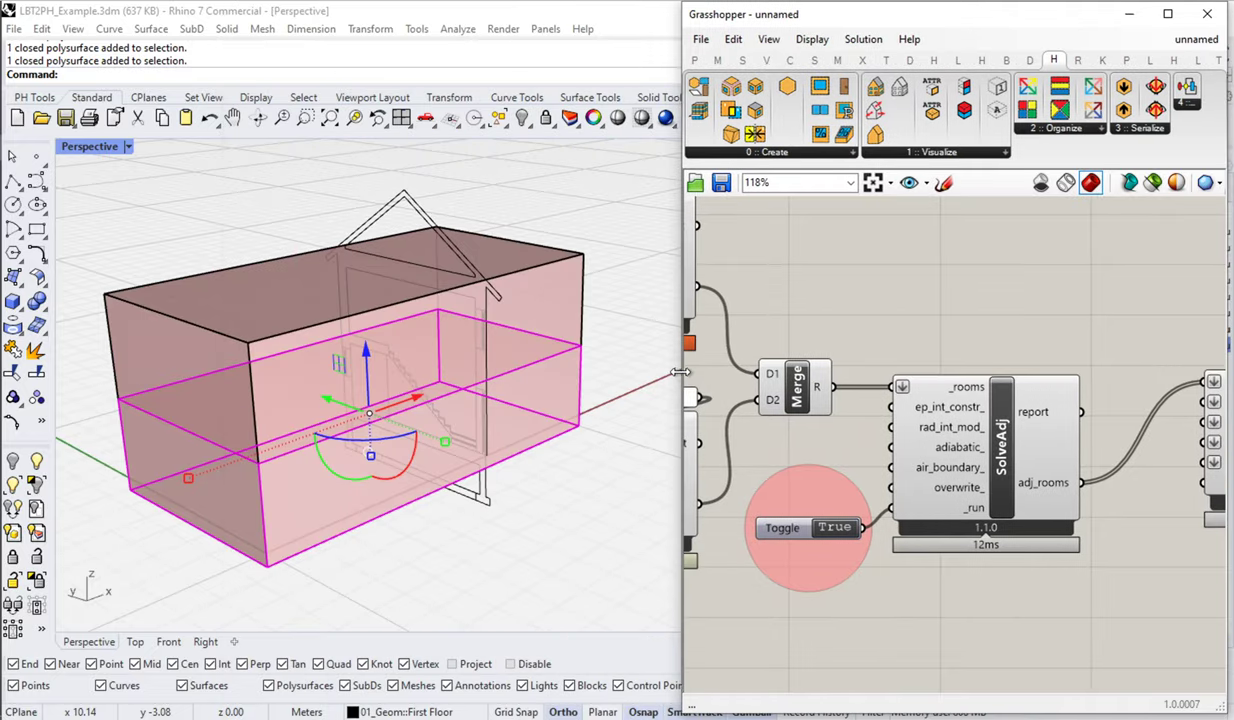
pyautogui.moveTo(681, 276); pyautogui.dragTo(240, 280)
pyautogui.scroll(-3, 960, 365)
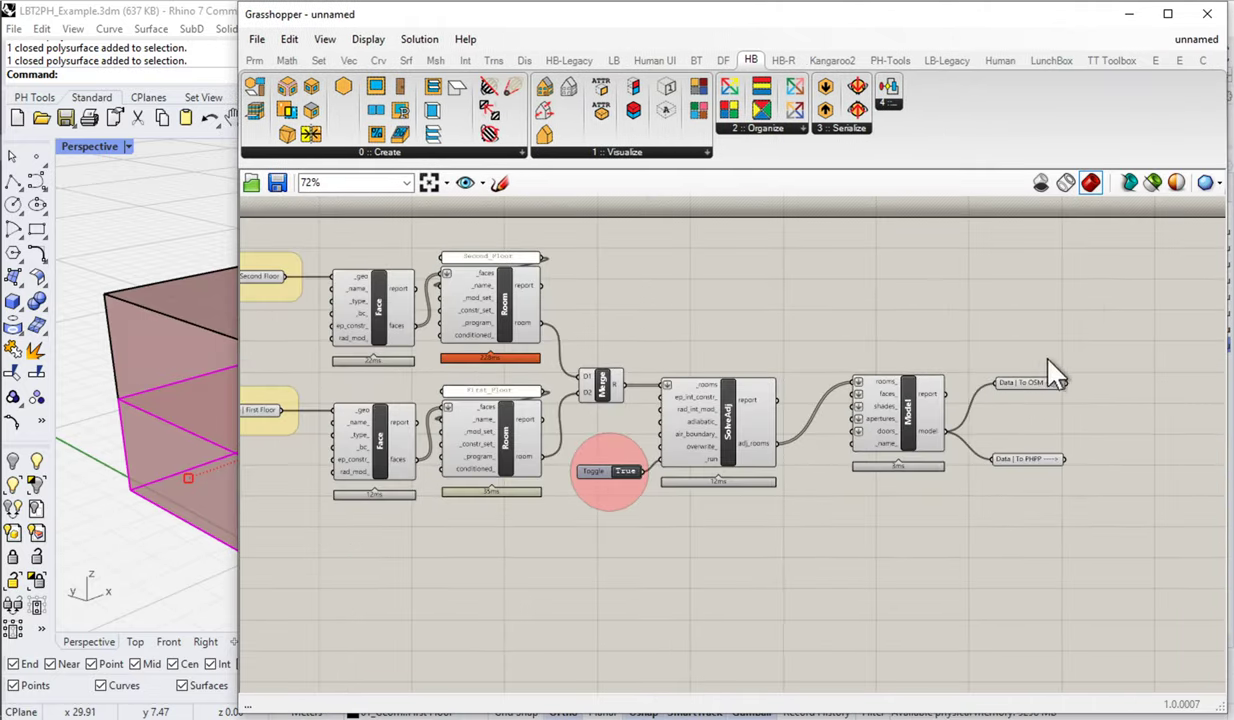
pyautogui.moveTo(660, 300); pyautogui.dragTo(720, 321, button='right')
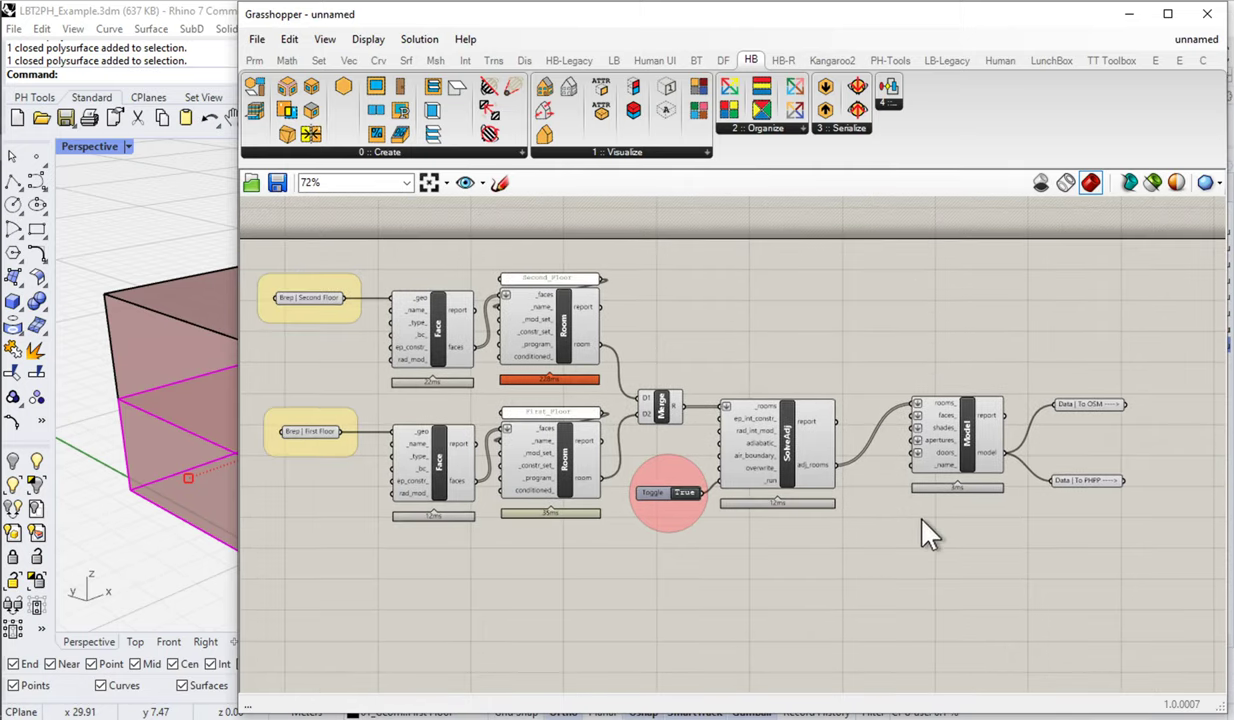
pyautogui.moveTo(1074, 523); pyautogui.dragTo(688, 446, button='right')
pyautogui.scroll(4, 887, 388)
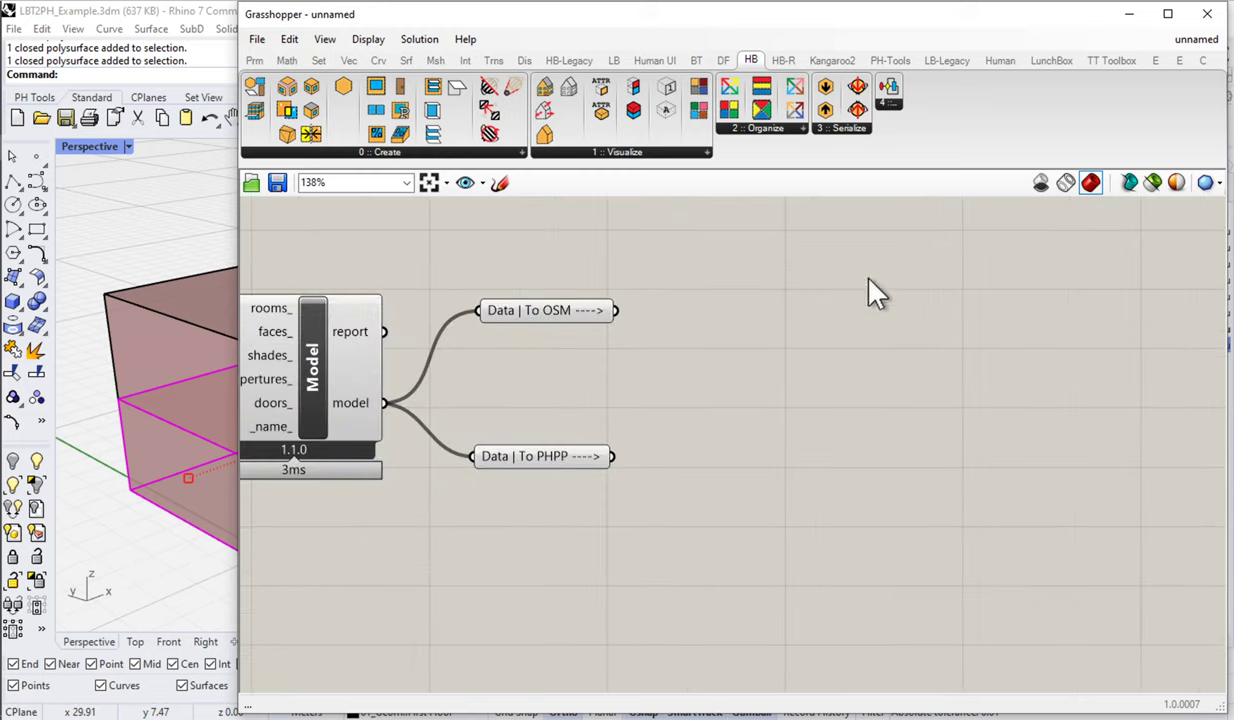
# Add the PH-Tools LBT2PH_ConvertLBT2PHPPObjs component beyond the Data parameters and move the To PHPP parameter lower to line up with its _HB_model input.
pyautogui.click(890, 61)
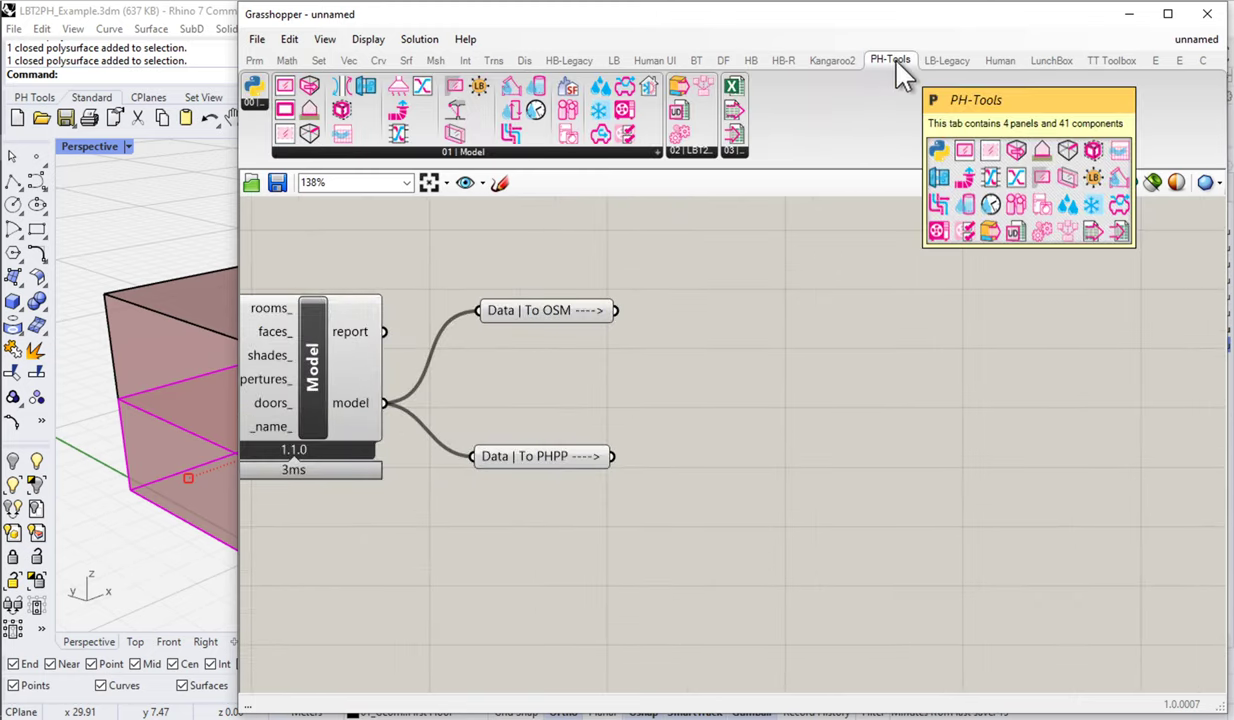
pyautogui.click(697, 167)
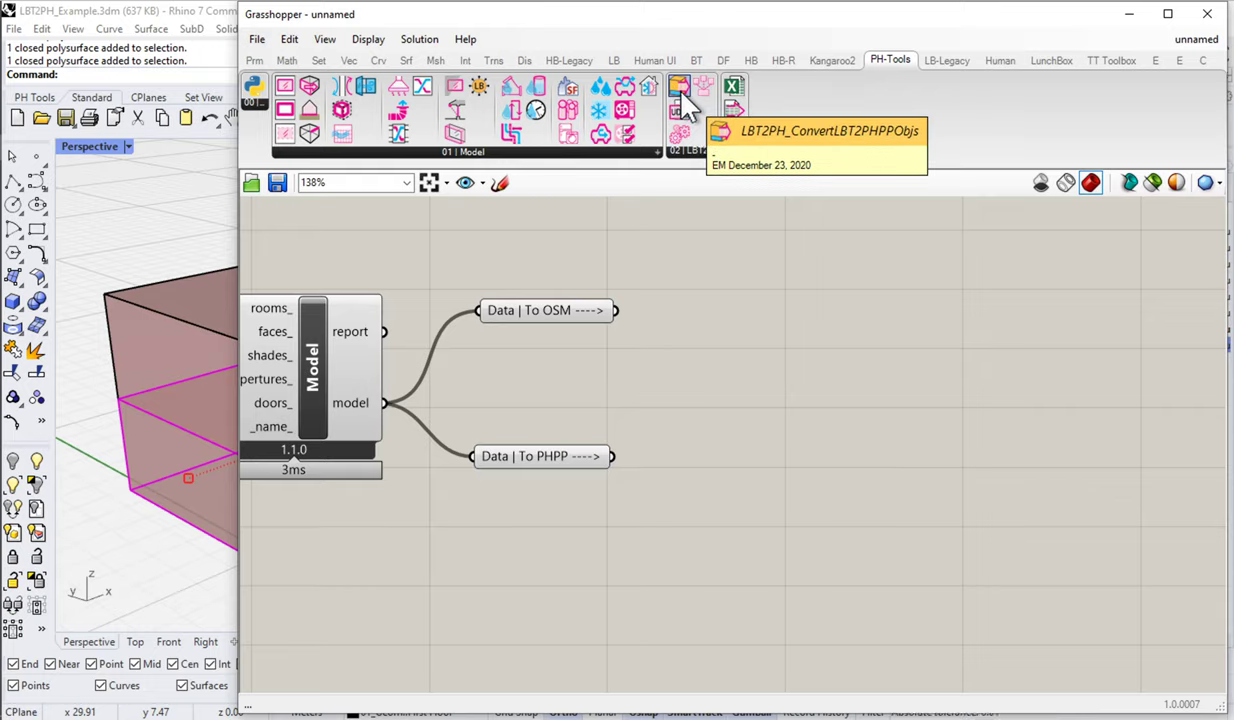
pyautogui.moveTo(734, 466); pyautogui.dragTo(835, 418)
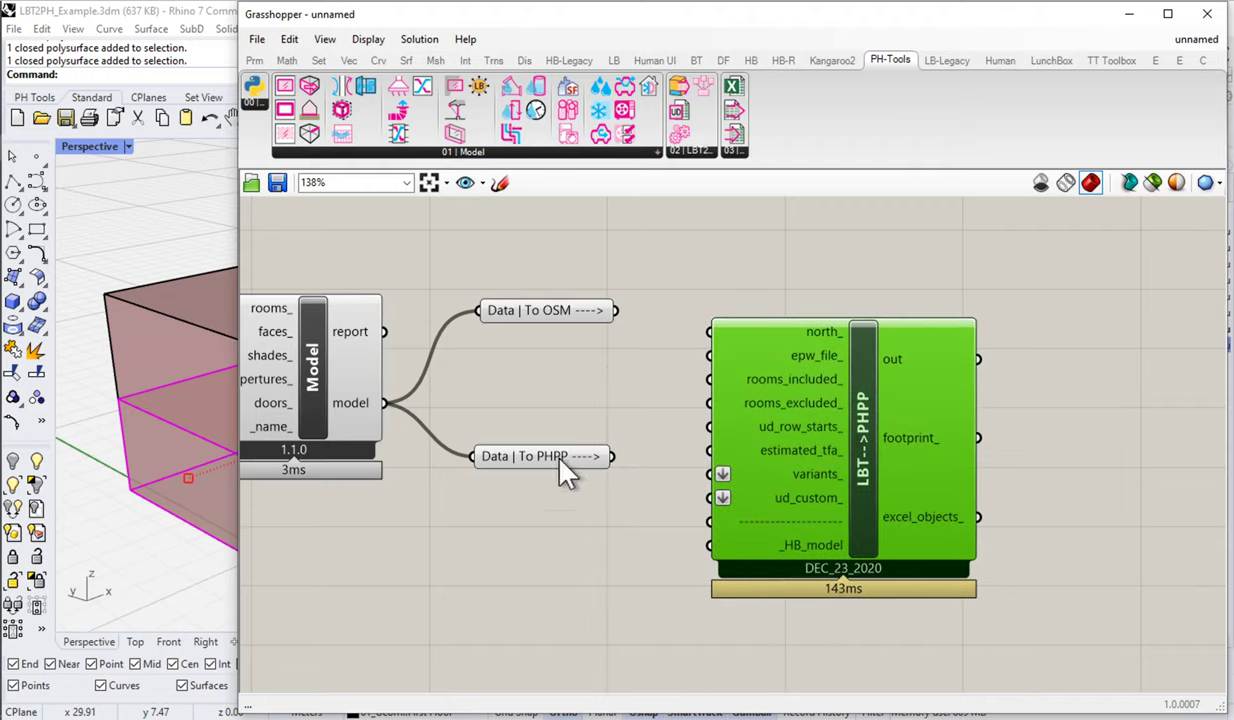
pyautogui.moveTo(561, 461); pyautogui.dragTo(566, 546)
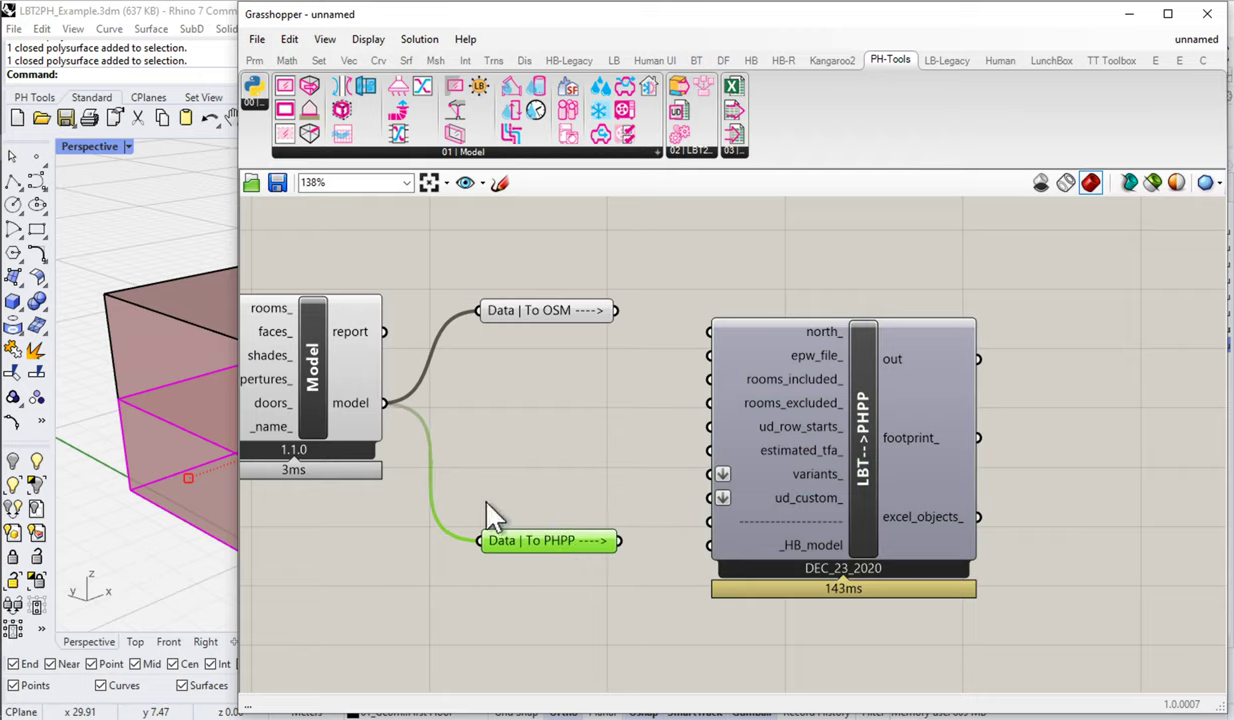
# Add a panel beneath the To PHPP parameter and connect the parameter's output to it to show the model name.
pyautogui.doubleClick(565, 610)
pyautogui.write('panel')
pyautogui.press('Return')
pyautogui.moveTo(645, 550); pyautogui.dragTo(678, 383, button='right')
pyautogui.click(650, 449)
pyautogui.moveTo(651, 374); pyautogui.dragTo(487, 462)
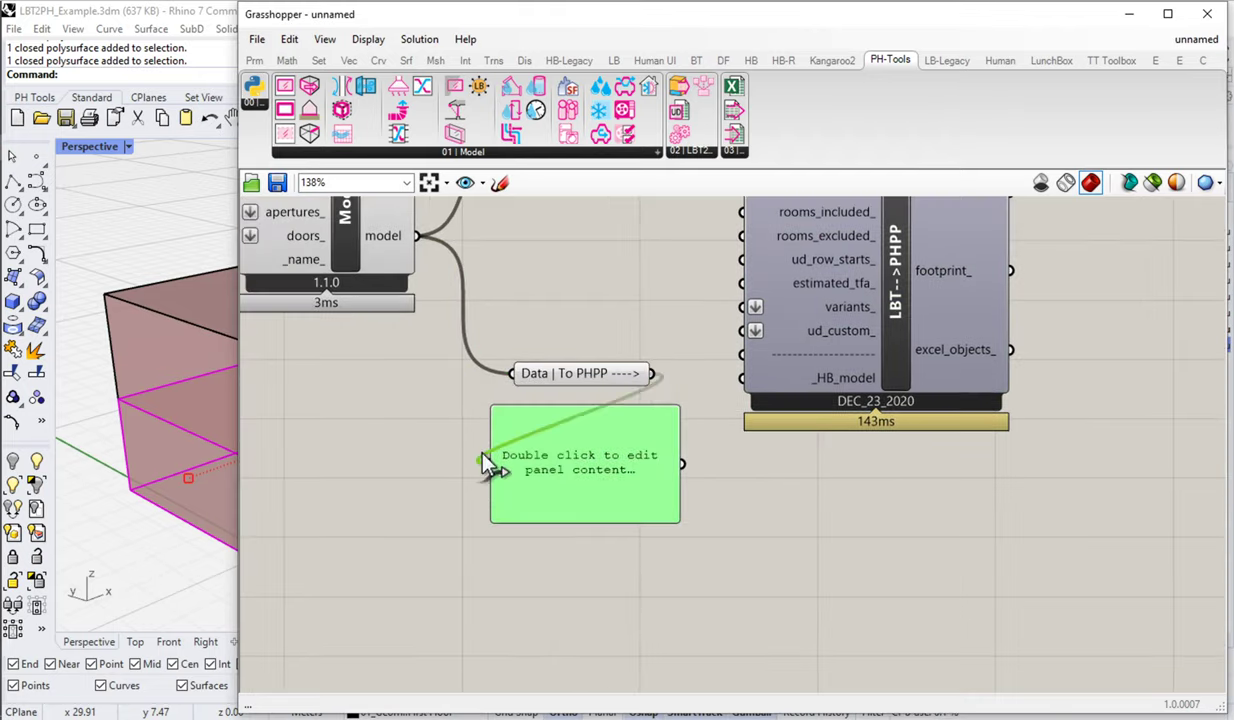
pyautogui.moveTo(545, 450); pyautogui.dragTo(700, 504, button='right')
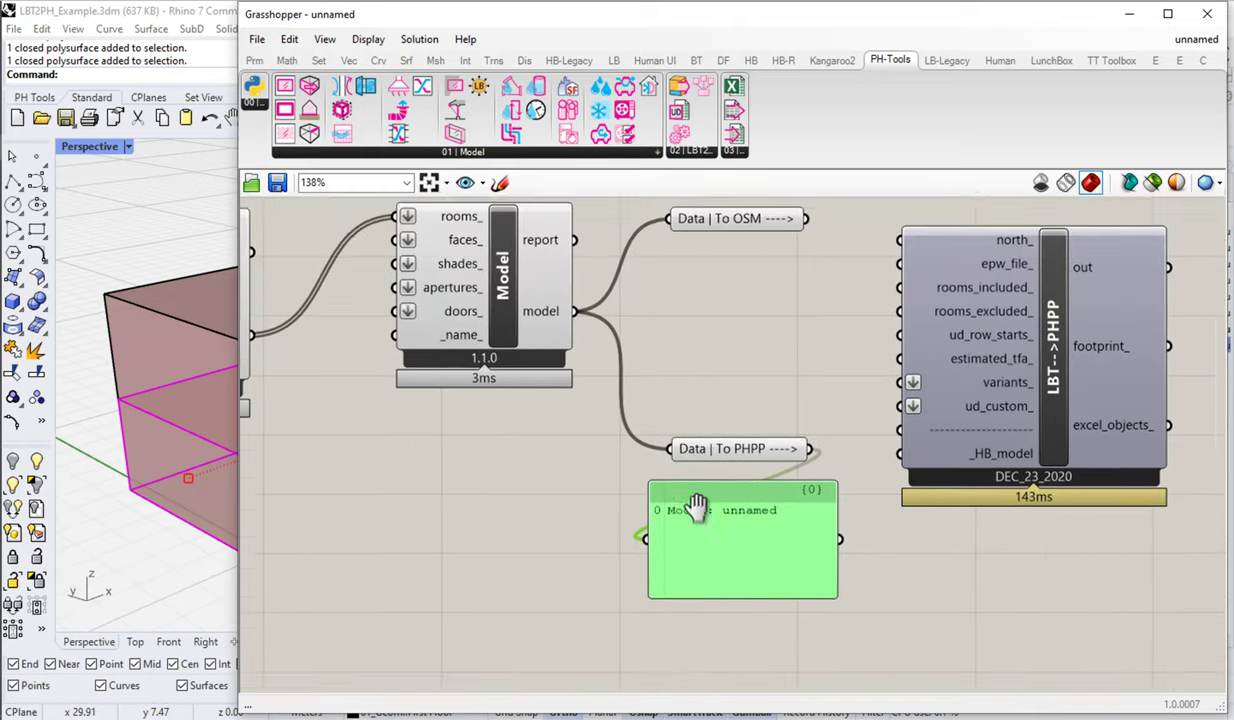
pyautogui.moveTo(507, 322); pyautogui.dragTo(485, 470, button='right')
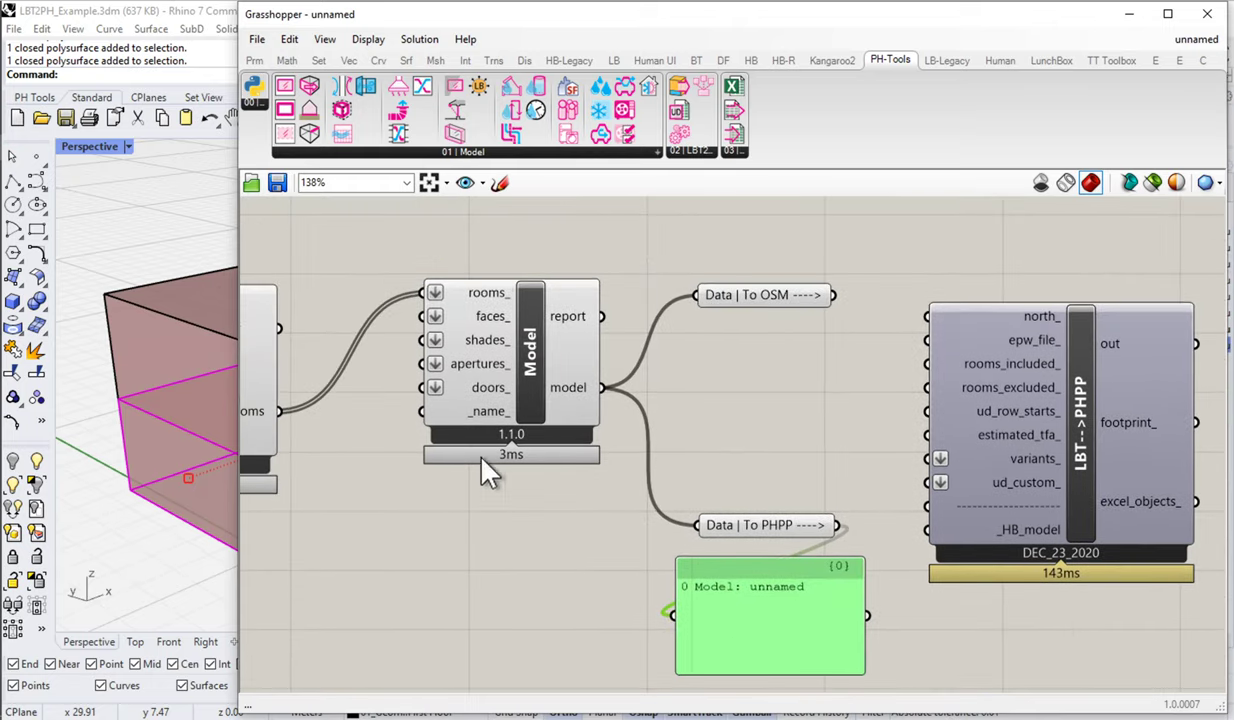
# Create a panel containing "Eds_First_House", connect it to the Model component's _name_ input, and fit it directly above that component.
pyautogui.doubleClick(487, 245)
pyautogui.write('panel"Ed\'s')
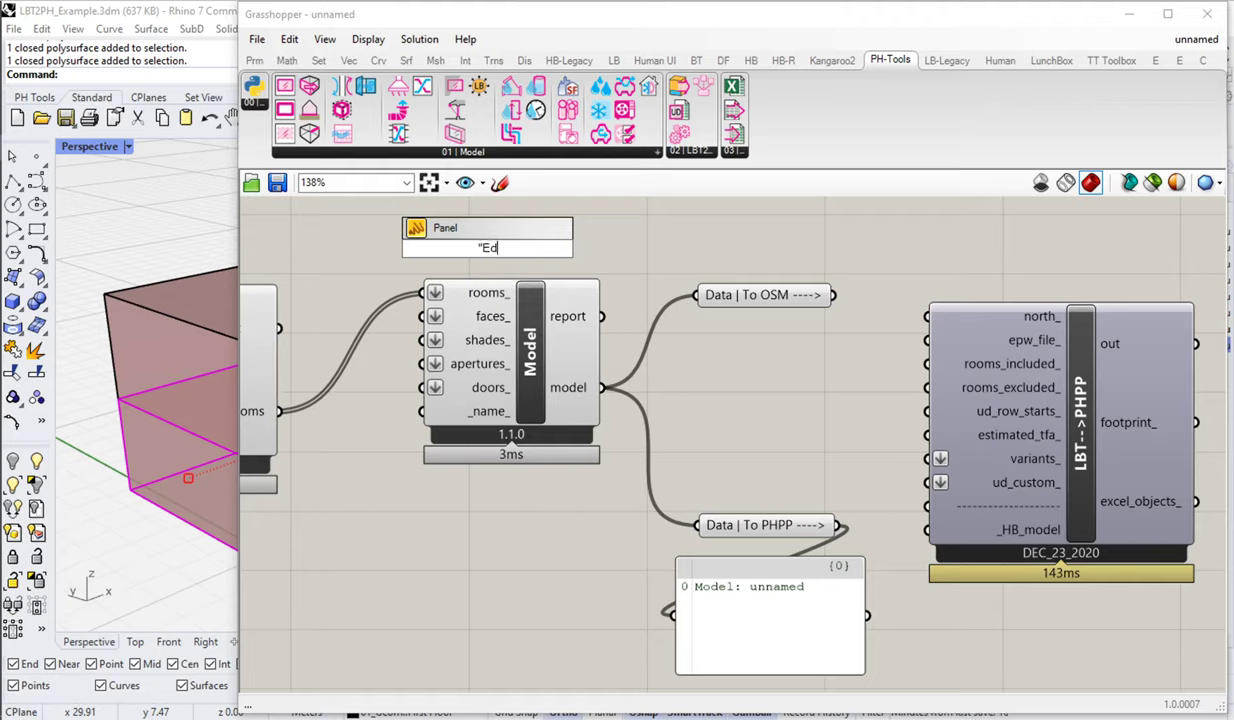
pyautogui.press('BackSpace')
pyautogui.press('BackSpace')
pyautogui.write('s_First_House')
pyautogui.press('Return')
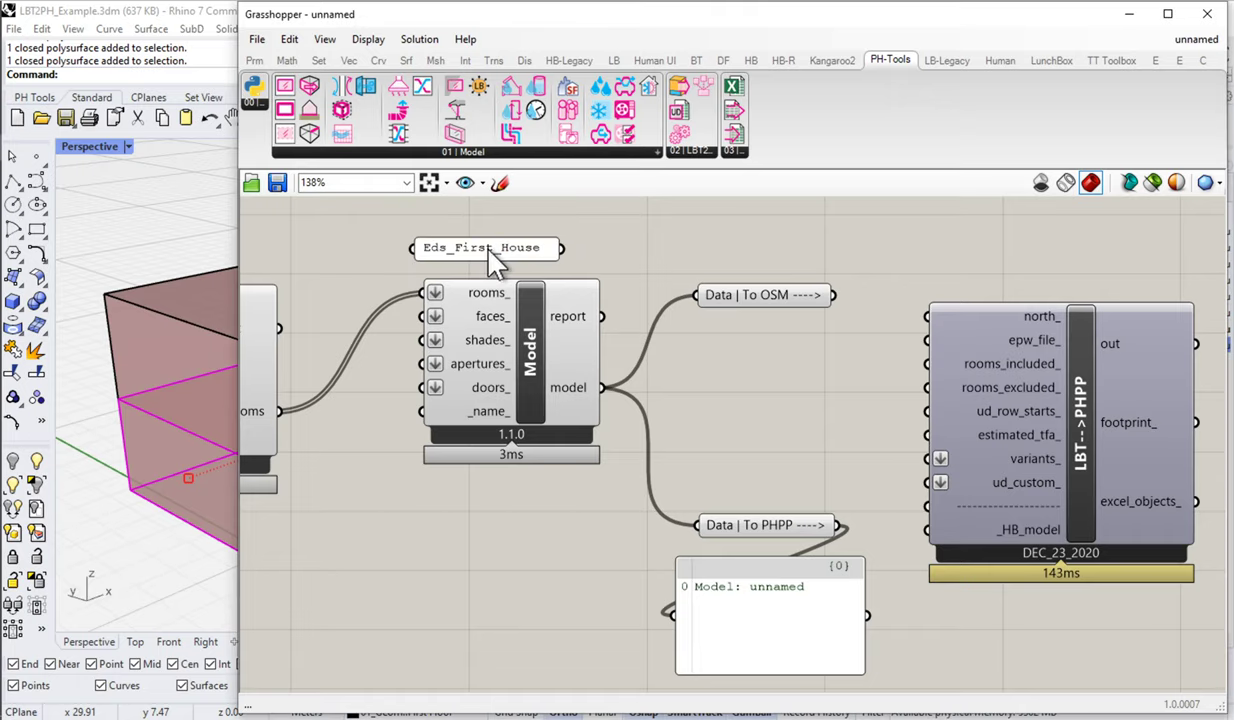
pyautogui.moveTo(560, 248); pyautogui.dragTo(415, 428)
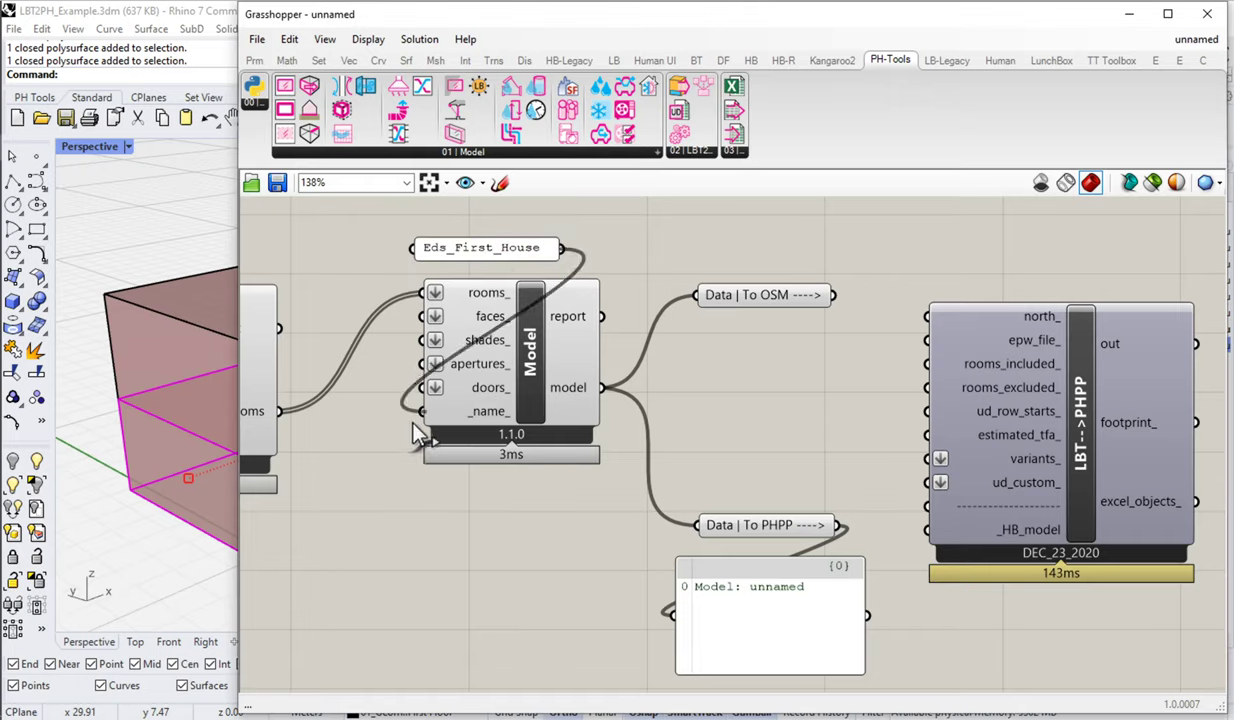
pyautogui.moveTo(474, 252); pyautogui.dragTo(484, 266)
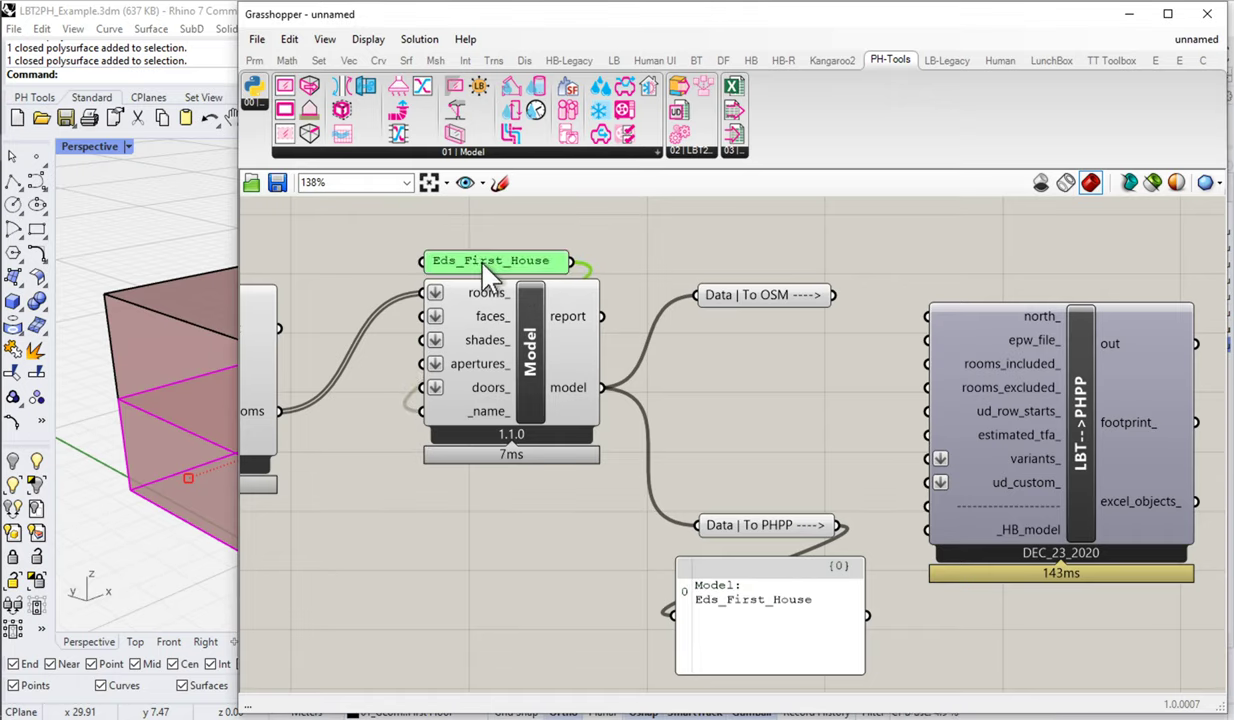
pyautogui.moveTo(570, 249); pyautogui.dragTo(594, 250)
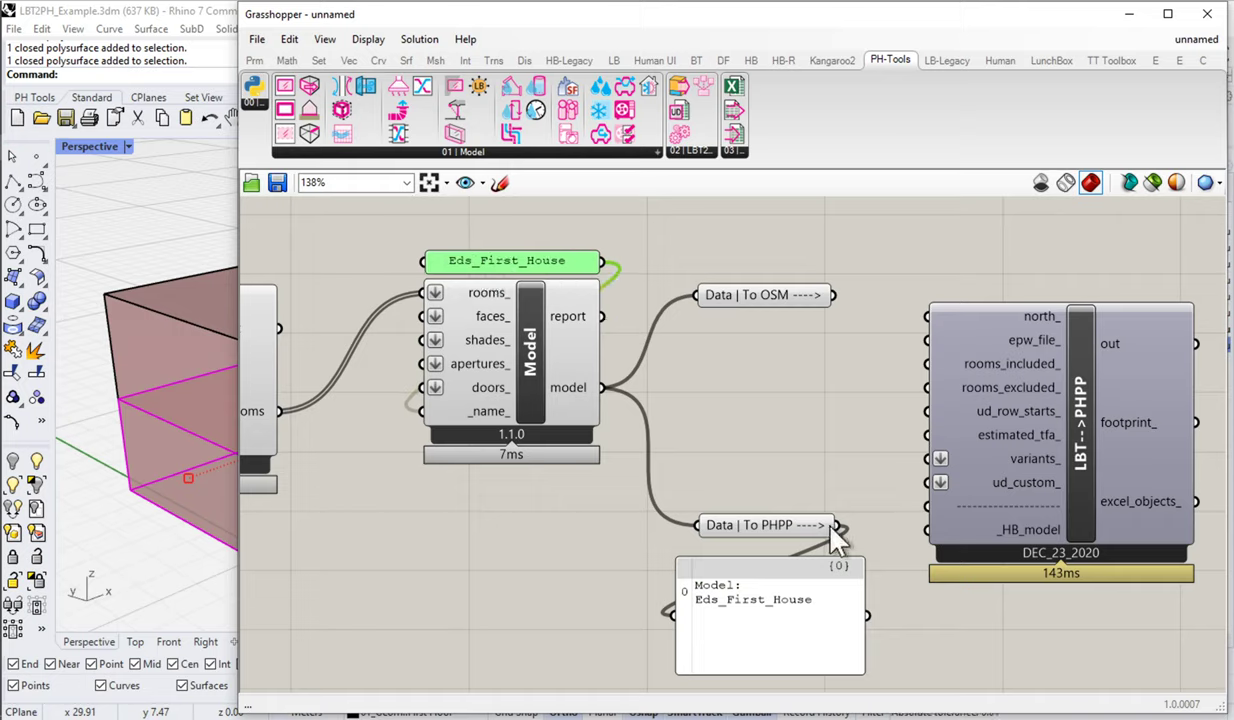
# Connect the To PHPP parameter to the _HB_model input of LBT-->PHPP and align the component with the wire.
pyautogui.moveTo(835, 522); pyautogui.dragTo(954, 541)
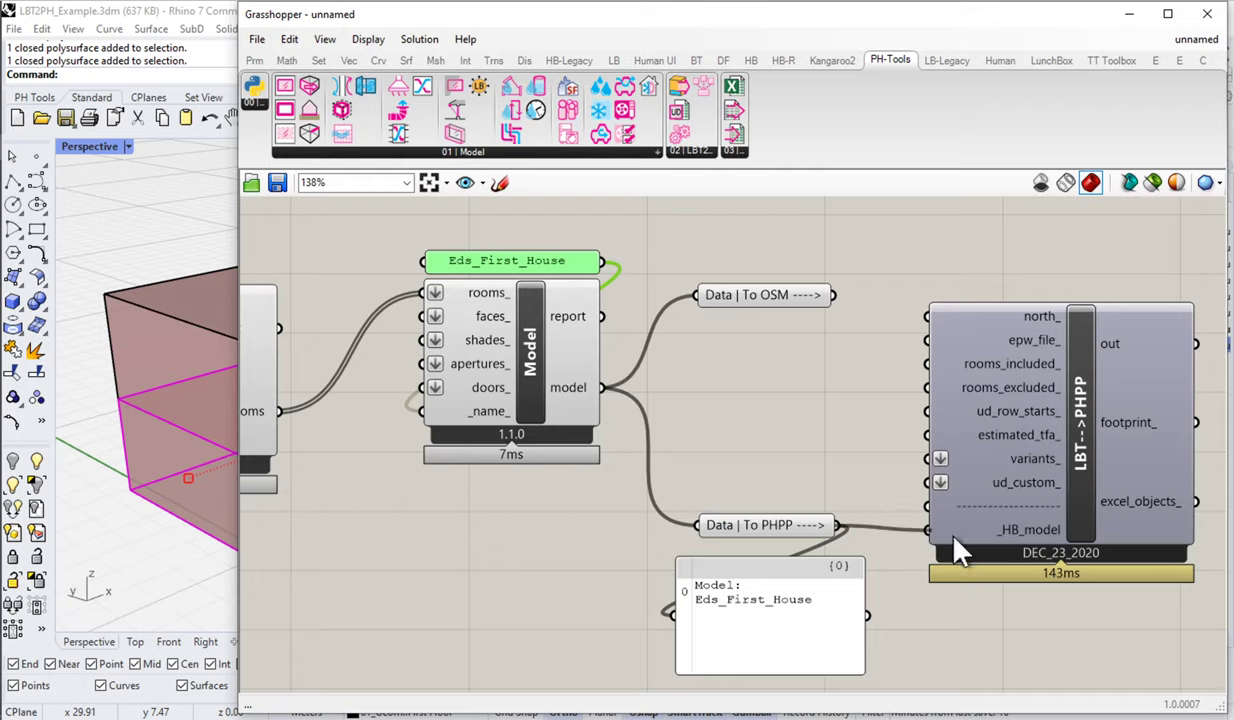
pyautogui.moveTo(1071, 535); pyautogui.dragTo(1047, 530)
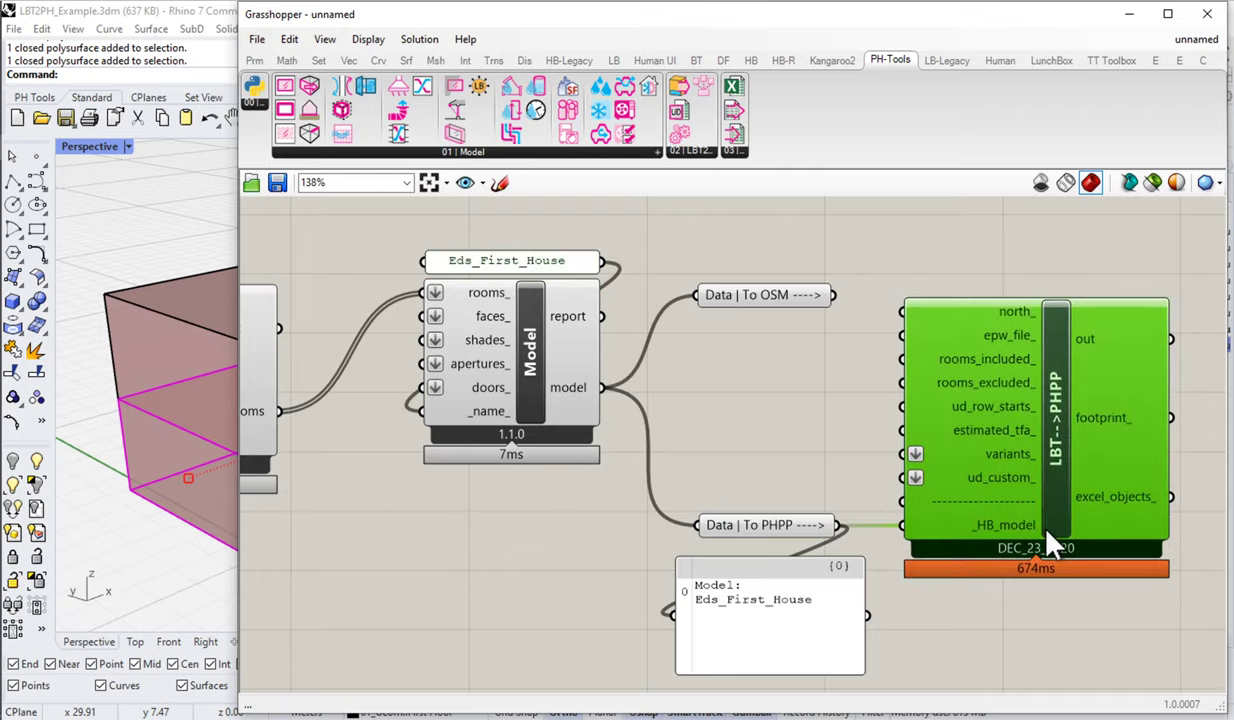
pyautogui.moveTo(1073, 484); pyautogui.dragTo(648, 454, button='right')
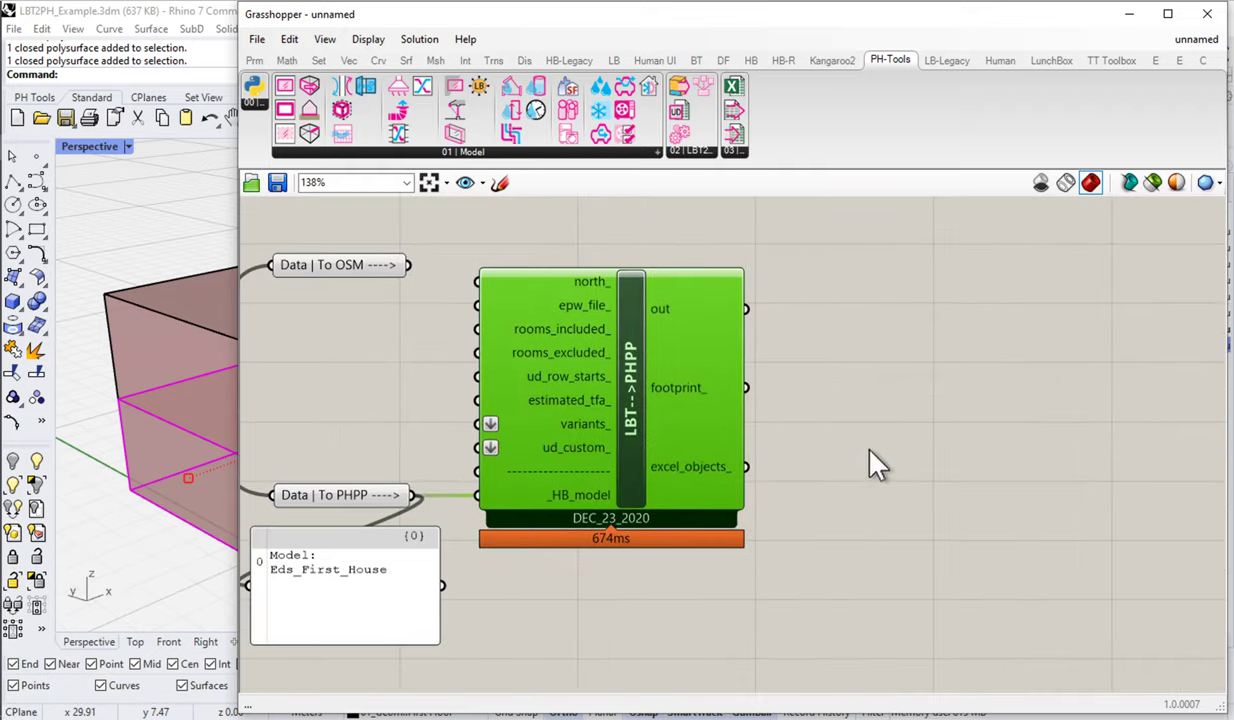
# Add a panel fed by the excel_objects_ output, enlarge it to show full PHPP object lines, and move it below the component.
pyautogui.doubleClick(878, 420)
pyautogui.press('Return')
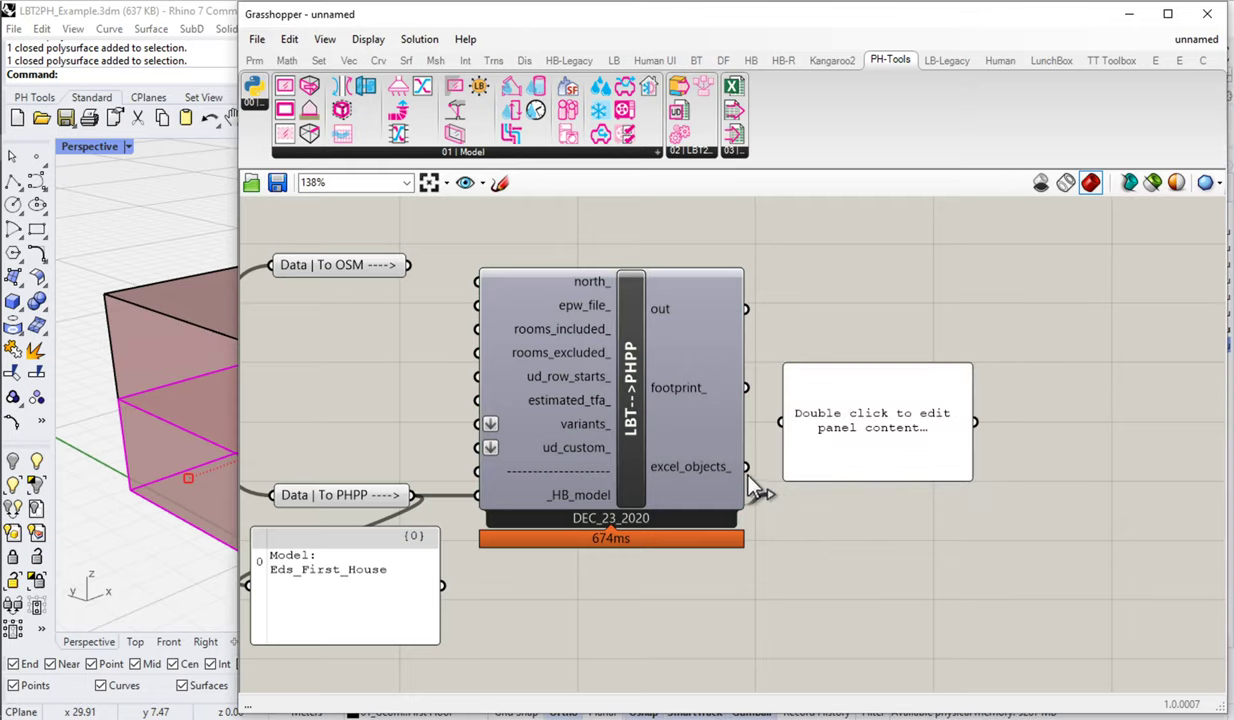
pyautogui.moveTo(972, 478); pyautogui.dragTo(1226, 482)
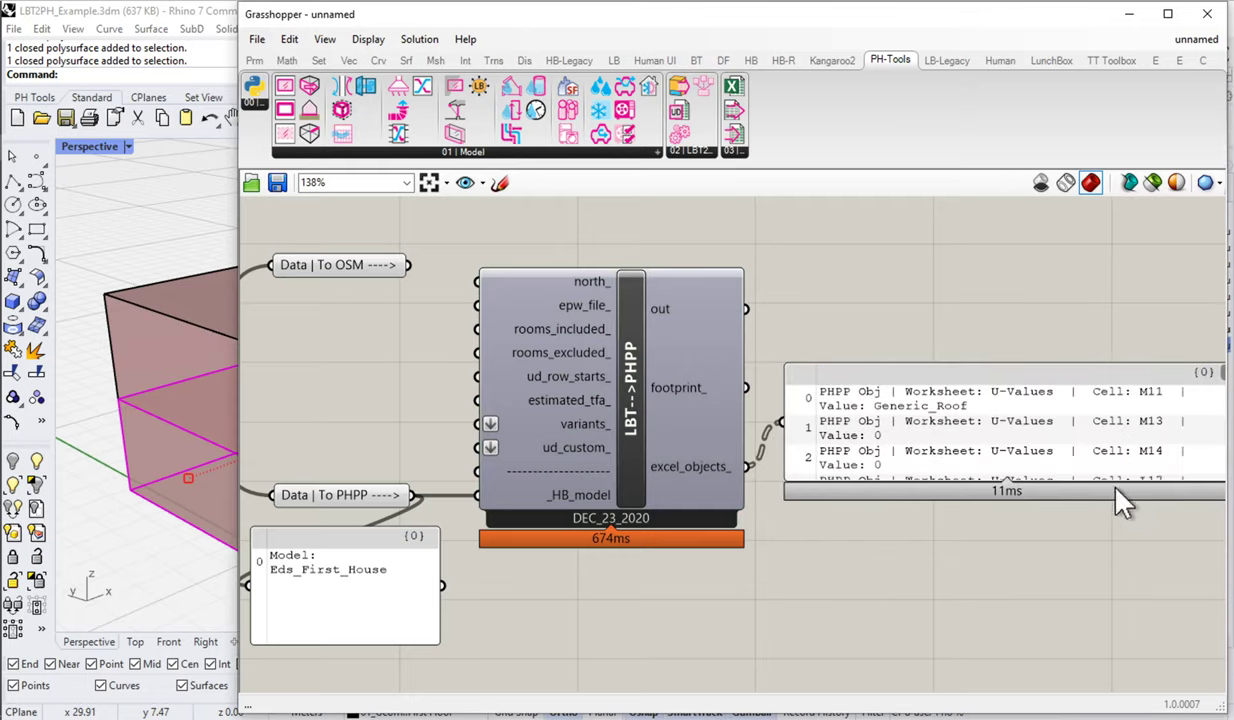
pyautogui.moveTo(1129, 505); pyautogui.dragTo(760, 465, button='right')
pyautogui.moveTo(842, 436); pyautogui.dragTo(1095, 658)
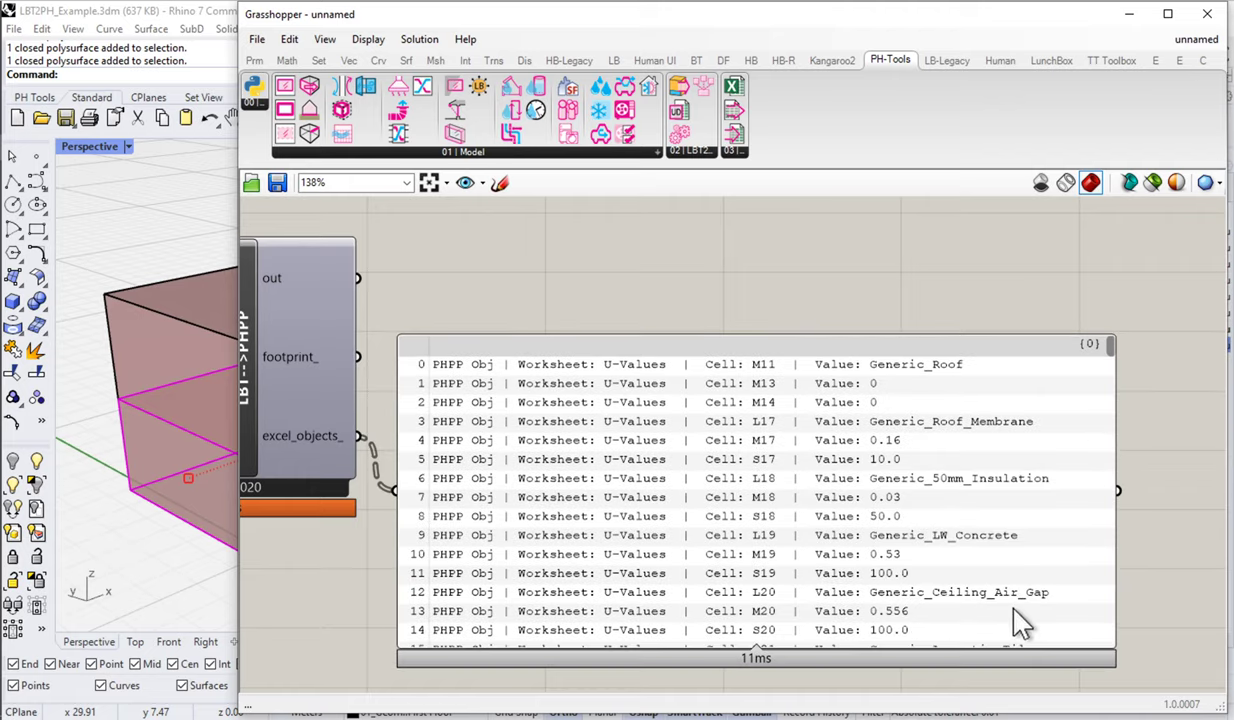
pyautogui.moveTo(654, 460); pyautogui.dragTo(680, 368)
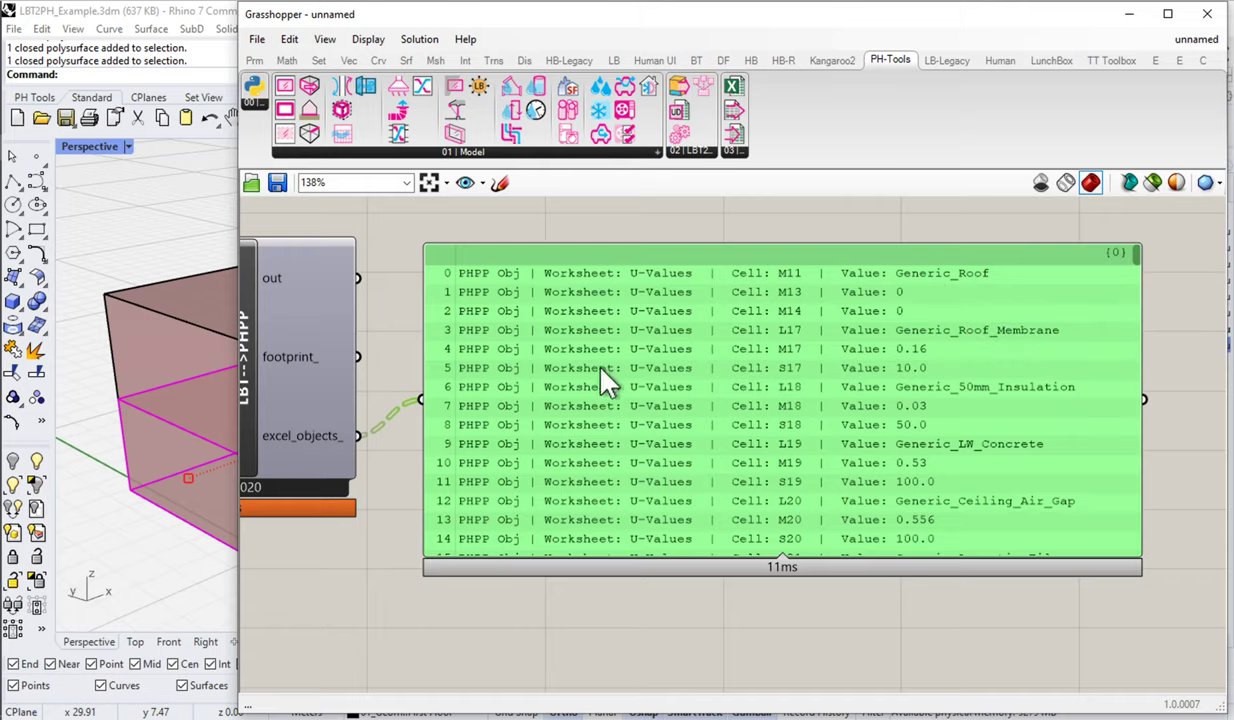
pyautogui.moveTo(590, 255); pyautogui.dragTo(617, 590)
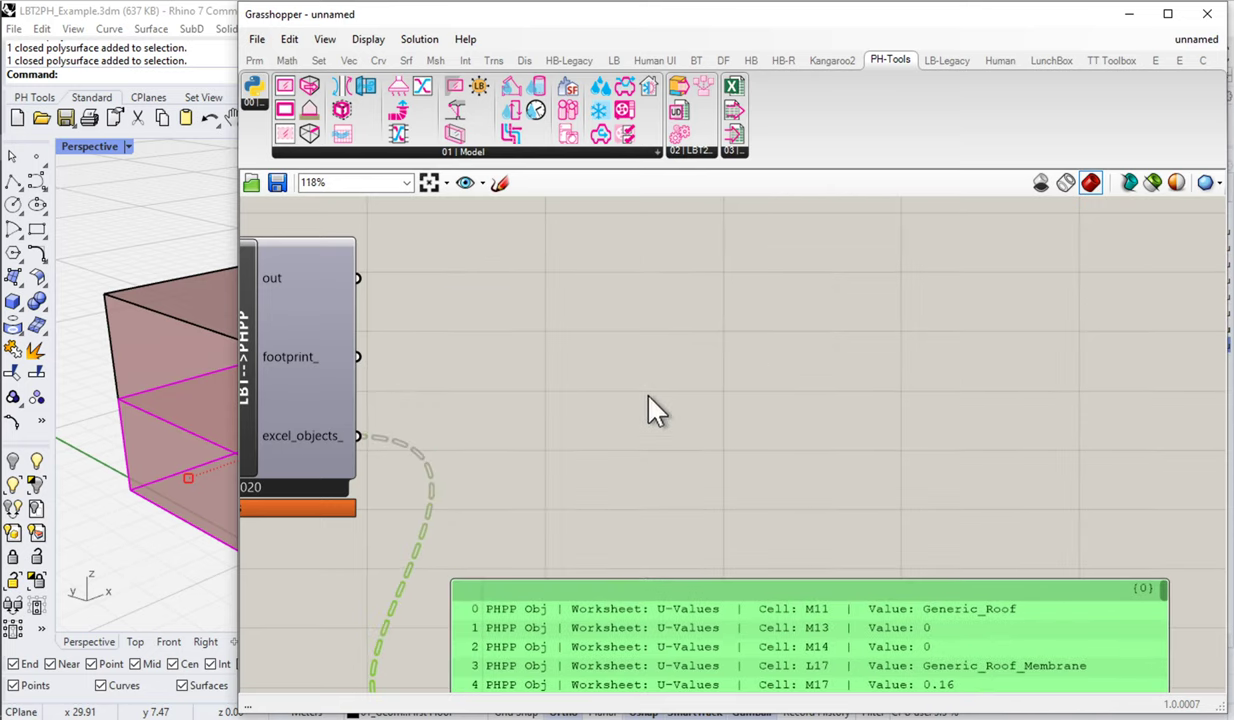
# Place an LBT2PH_XLOpenWorkbook component above the PHPP objects panel, leaving space before its inputs.
pyautogui.scroll(-2, 655, 410)
pyautogui.moveTo(611, 377); pyautogui.dragTo(720, 288, button='right')
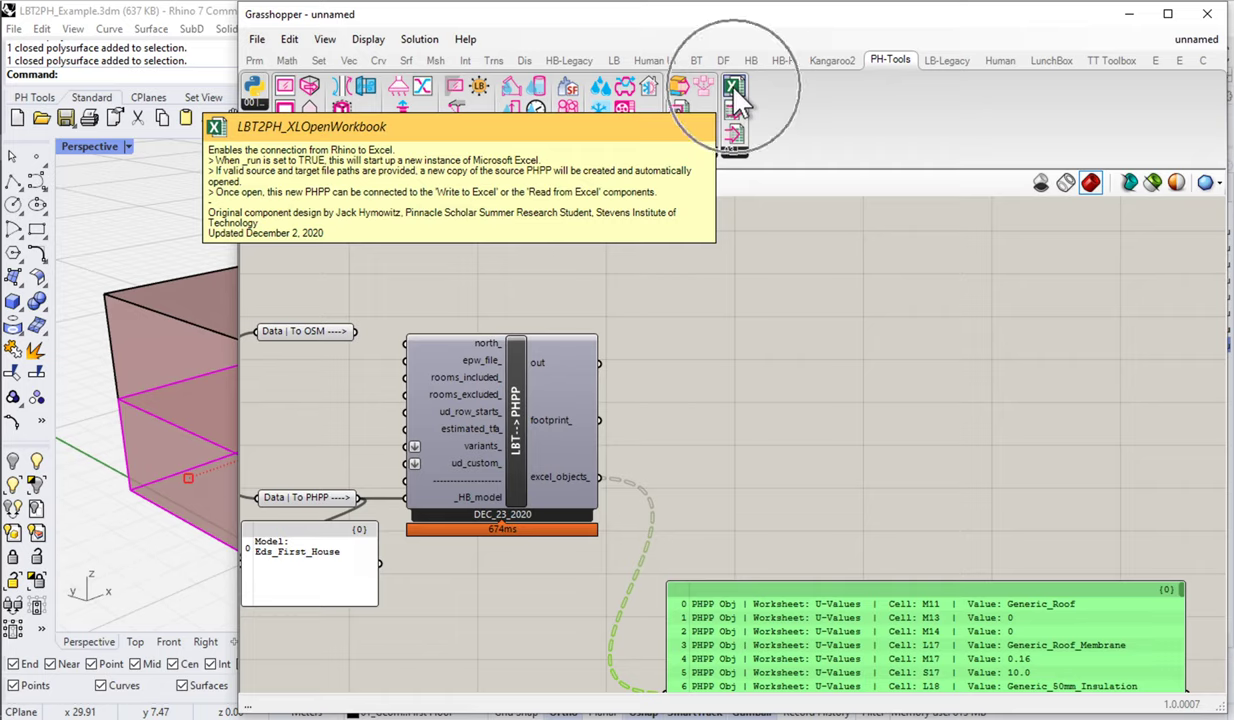
pyautogui.moveTo(735, 85); pyautogui.dragTo(818, 325)
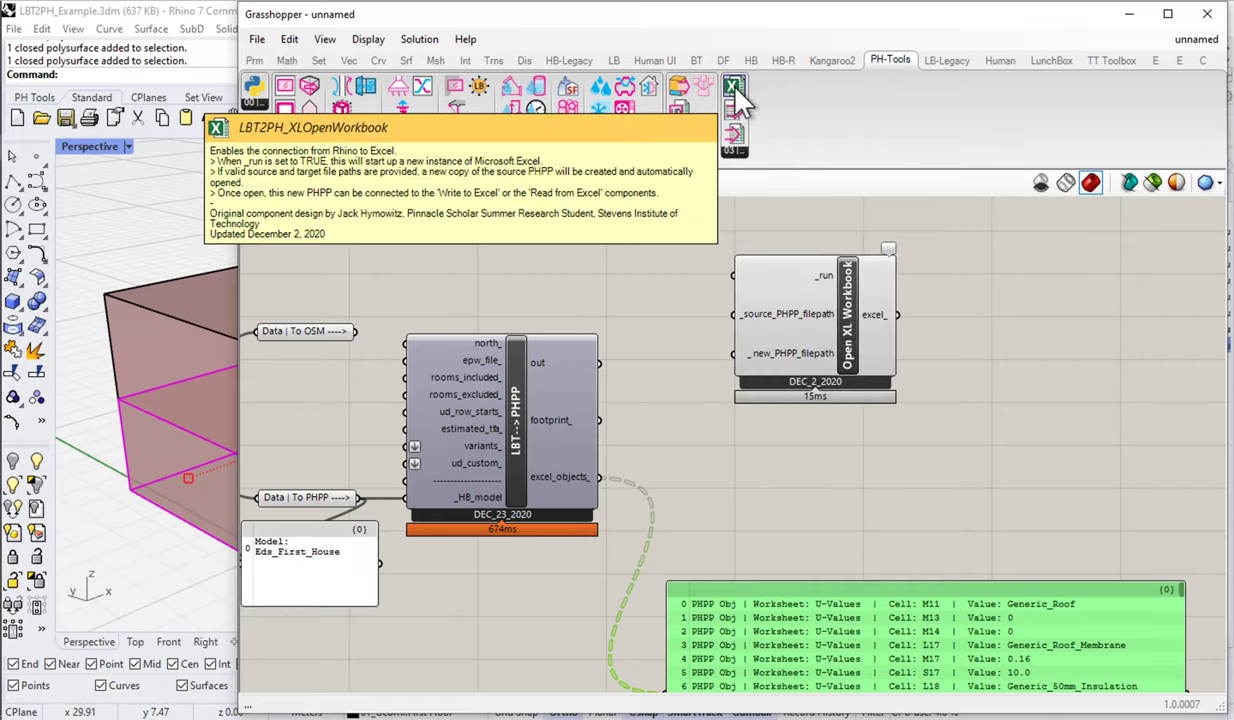
pyautogui.moveTo(840, 312); pyautogui.dragTo(962, 308)
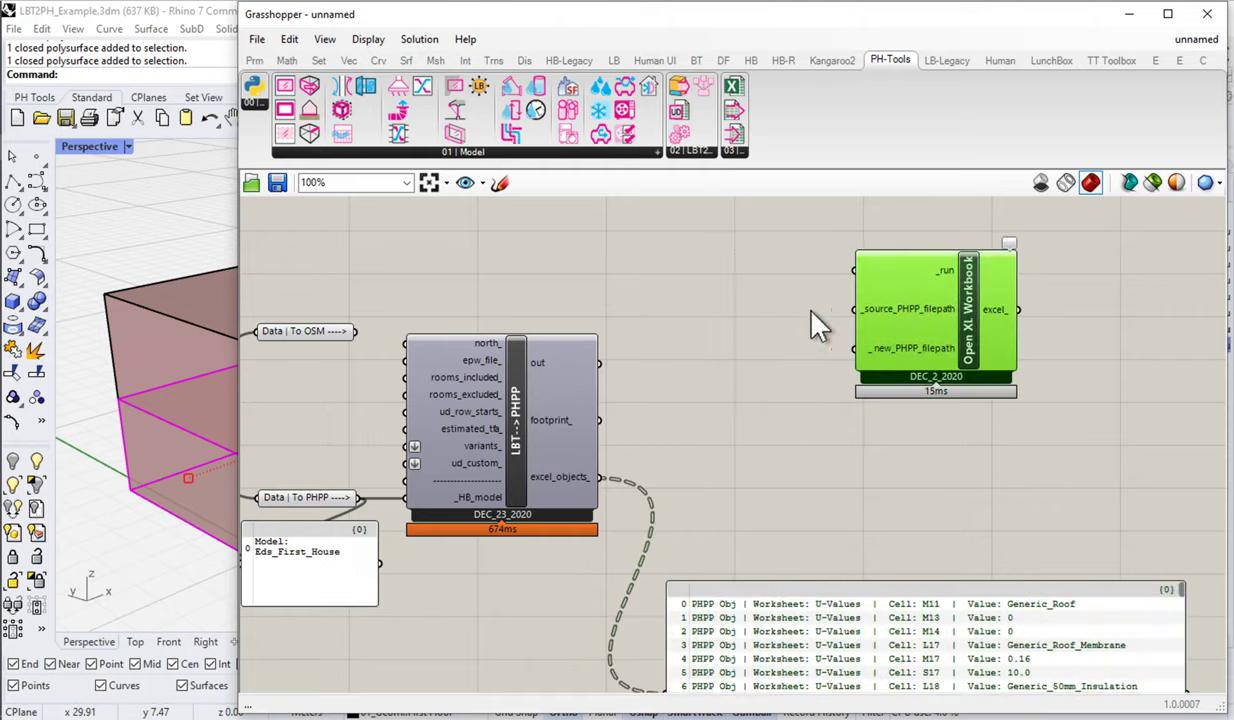
# Add two small empty panels and connect them to the _source_PHPP_filepath and _new_PHPP_filepath inputs of Open XL Workbook.
pyautogui.scroll(2, 795, 303)
pyautogui.doubleClick(708, 316)
pyautogui.write('panel')
pyautogui.press('Return')
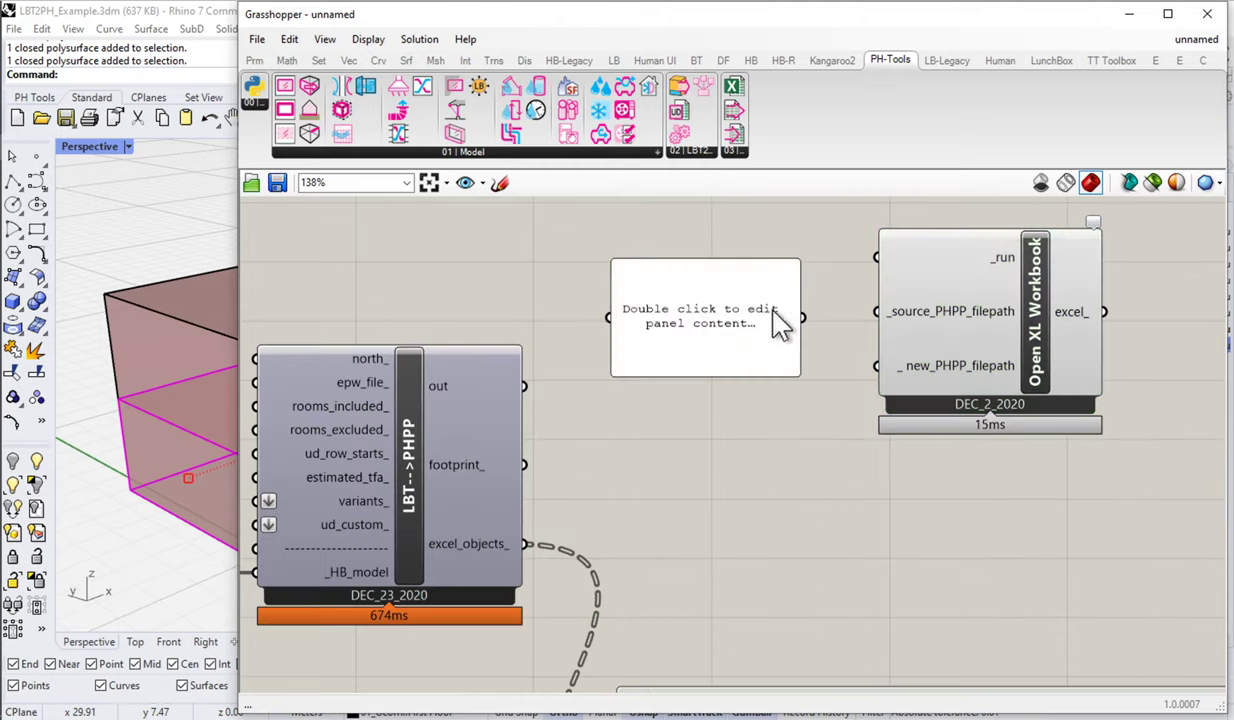
pyautogui.moveTo(809, 318); pyautogui.dragTo(875, 314)
pyautogui.moveTo(708, 377); pyautogui.dragTo(765, 392)
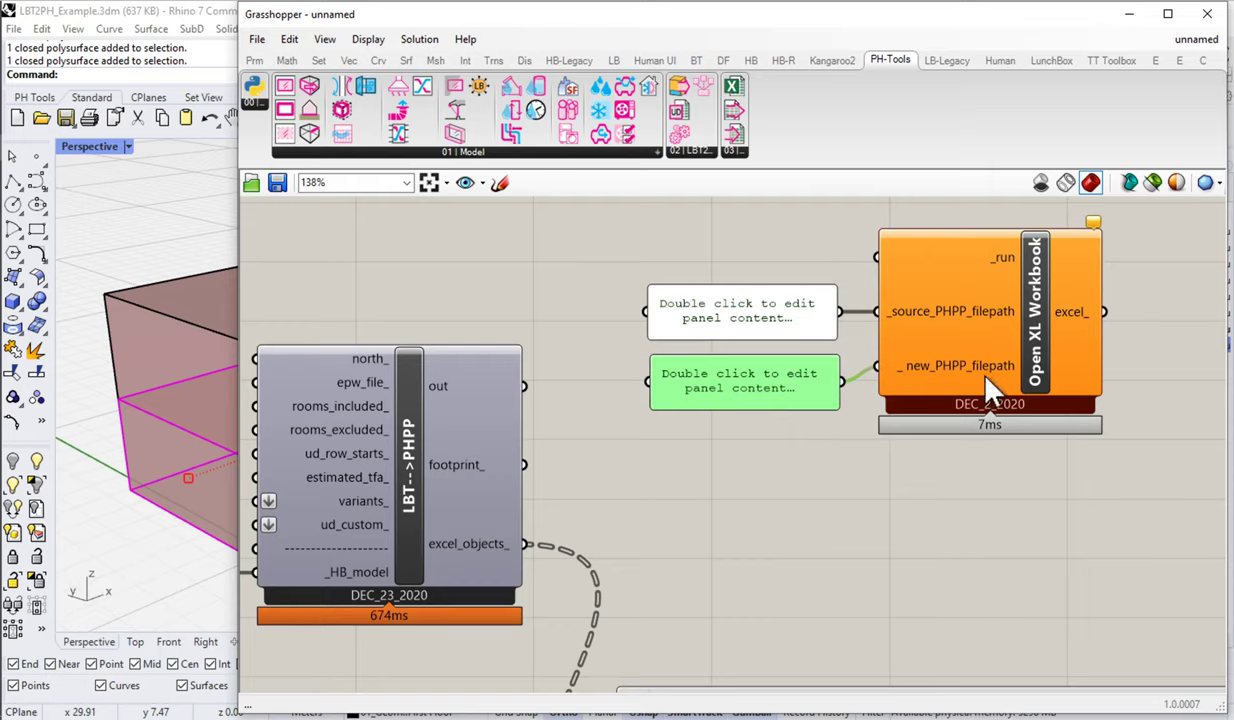
# Add a Boolean Toggle above the file path panels and connect it to the _run input of Open XL Workbook.
pyautogui.moveTo(771, 248); pyautogui.dragTo(763, 275, button='right')
pyautogui.doubleClick(763, 260)
pyautogui.write('bool')
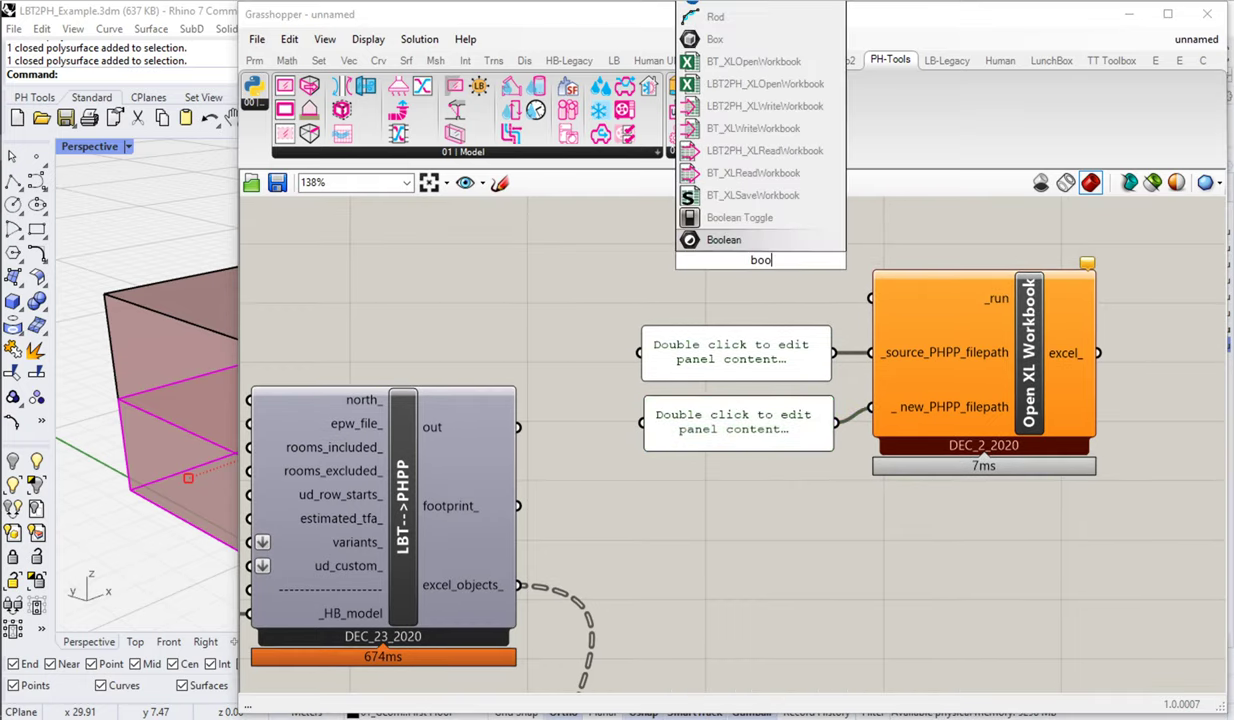
pyautogui.click(725, 208)
pyautogui.moveTo(845, 283); pyautogui.dragTo(868, 298)
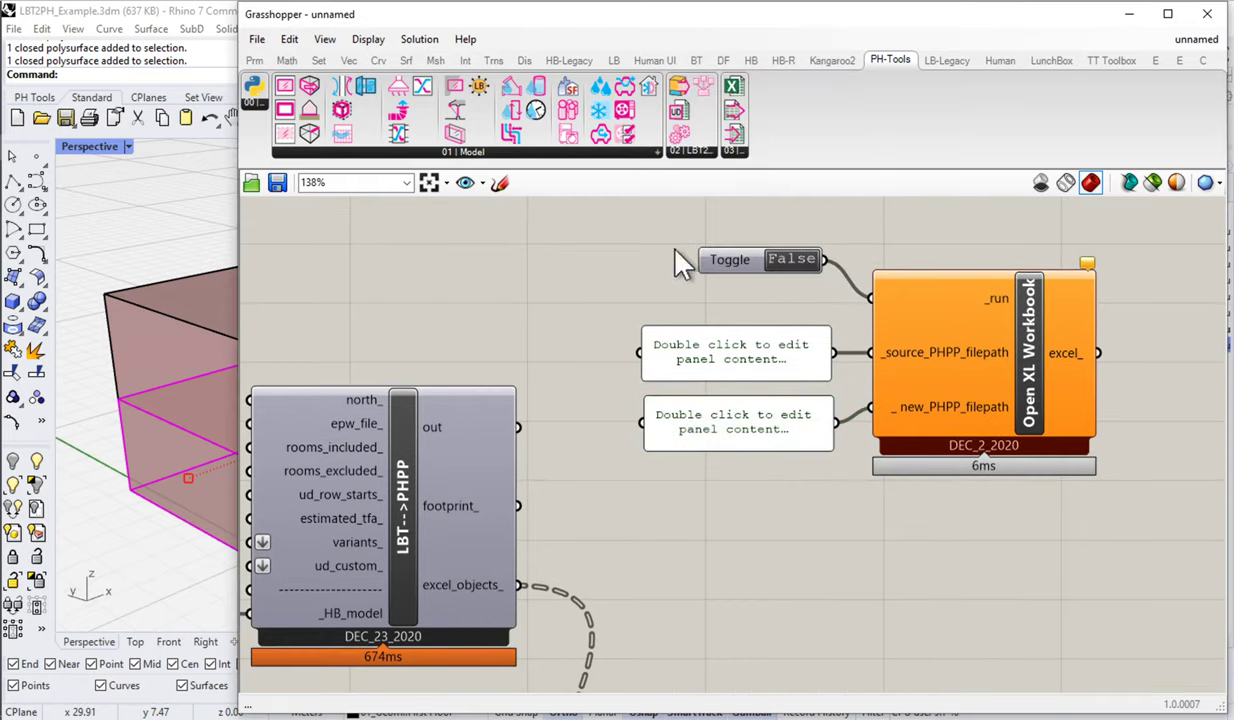
# Group the Boolean Toggle, give the group a blob outline with a red colour, and nudge it closer to the _run input.
pyautogui.click(720, 262)
pyautogui.moveTo(710, 250); pyautogui.dragTo(755, 287, button='right')
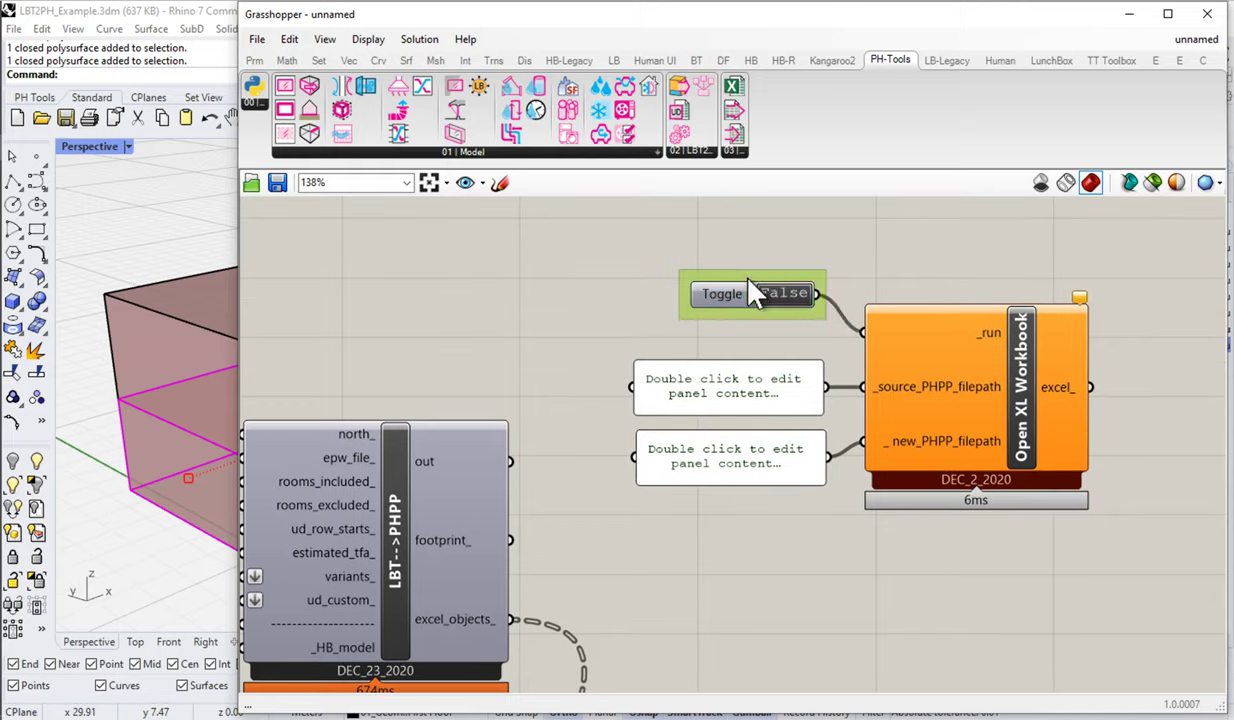
pyautogui.rightClick(748, 282)
pyautogui.moveTo(885, 462)
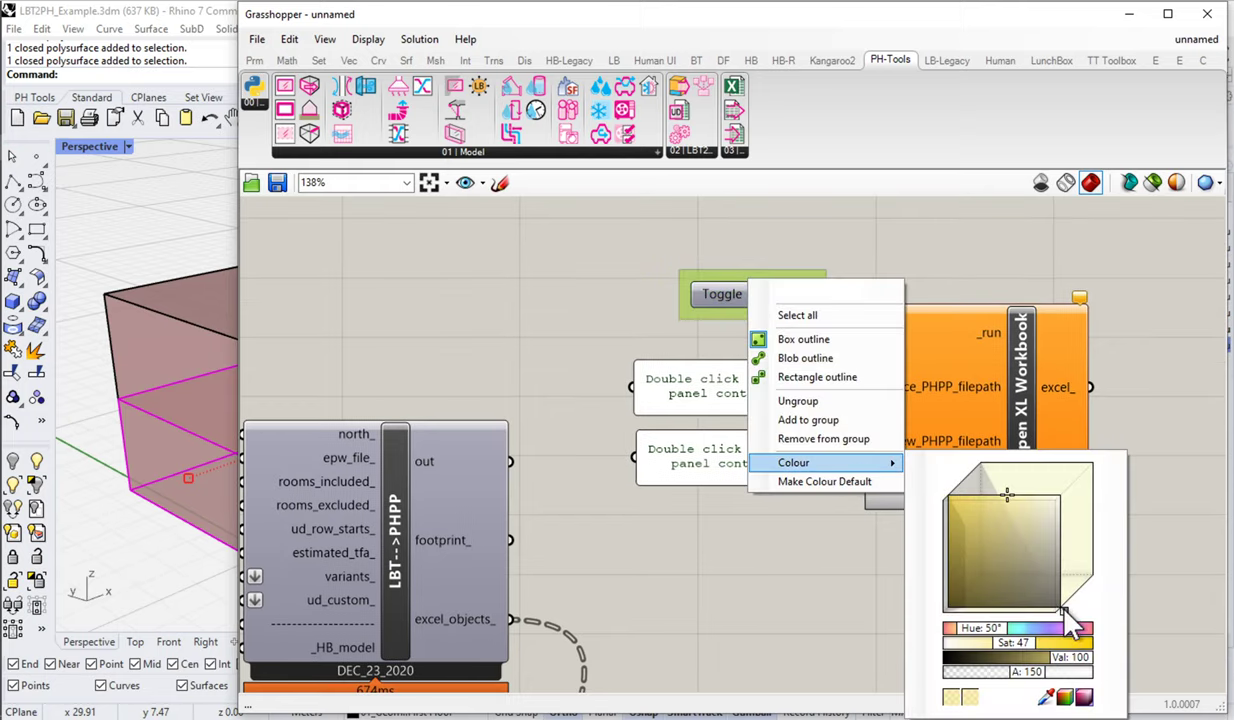
pyautogui.click(790, 339)
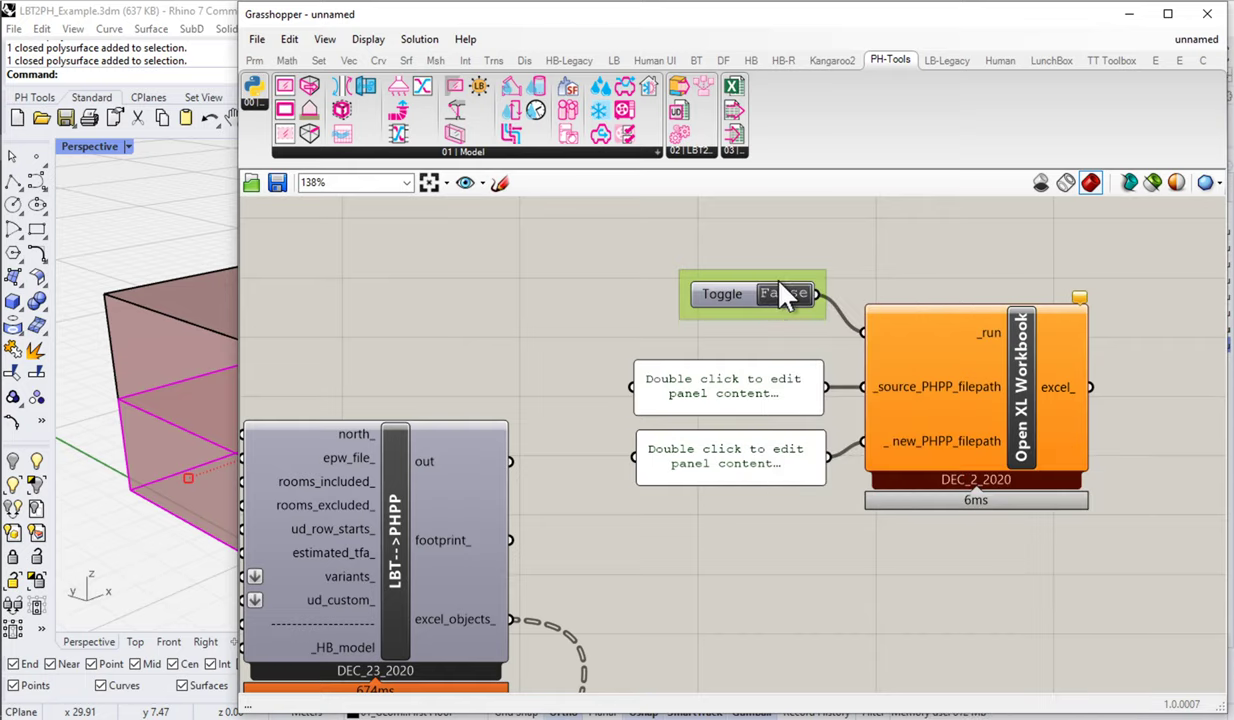
pyautogui.rightClick(778, 292)
pyautogui.click(840, 359)
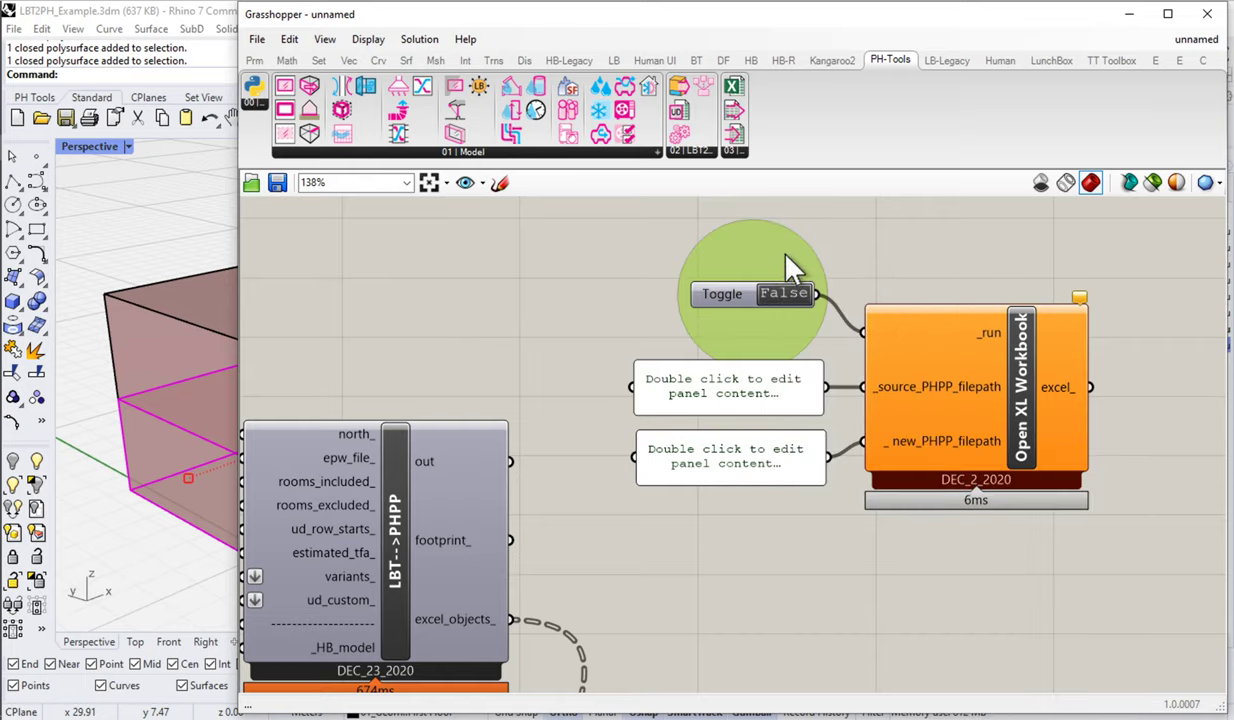
pyautogui.moveTo(786, 258); pyautogui.dragTo(784, 266)
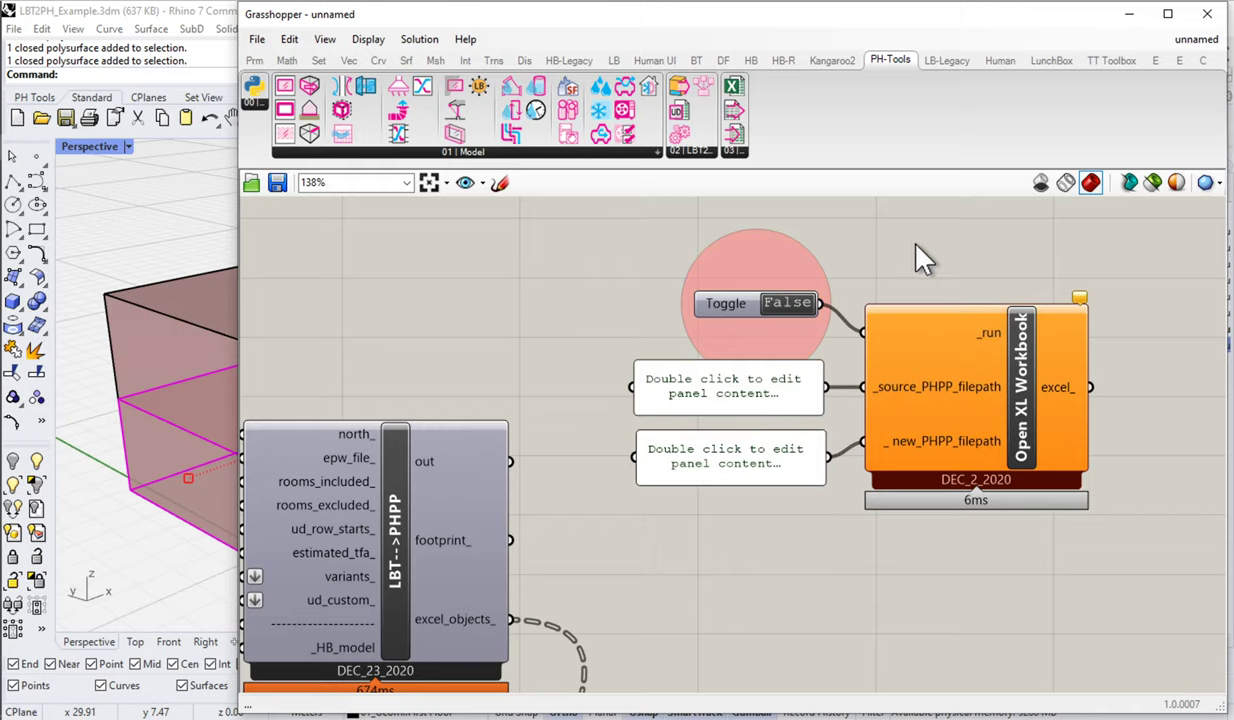
# Add a File Path parameter to the canvas near the Boolean Toggle and the file path panels.
pyautogui.doubleClick(562, 275)
pyautogui.write('path')
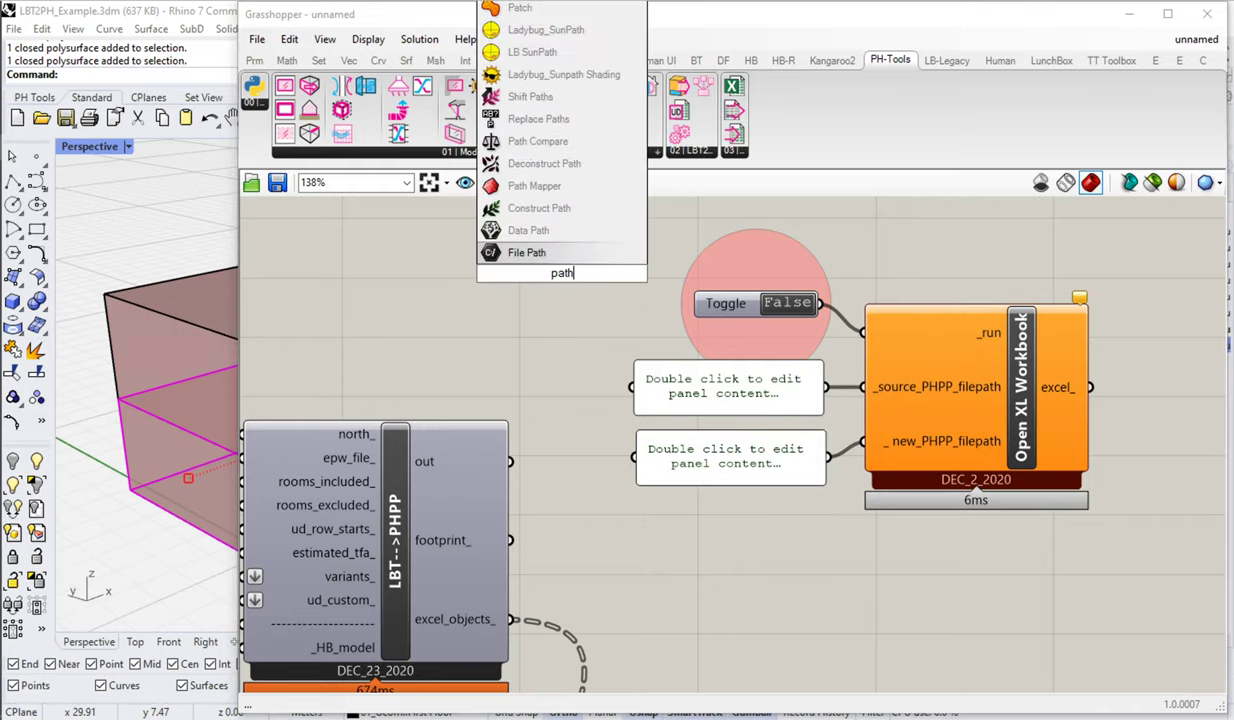
pyautogui.click(521, 232)
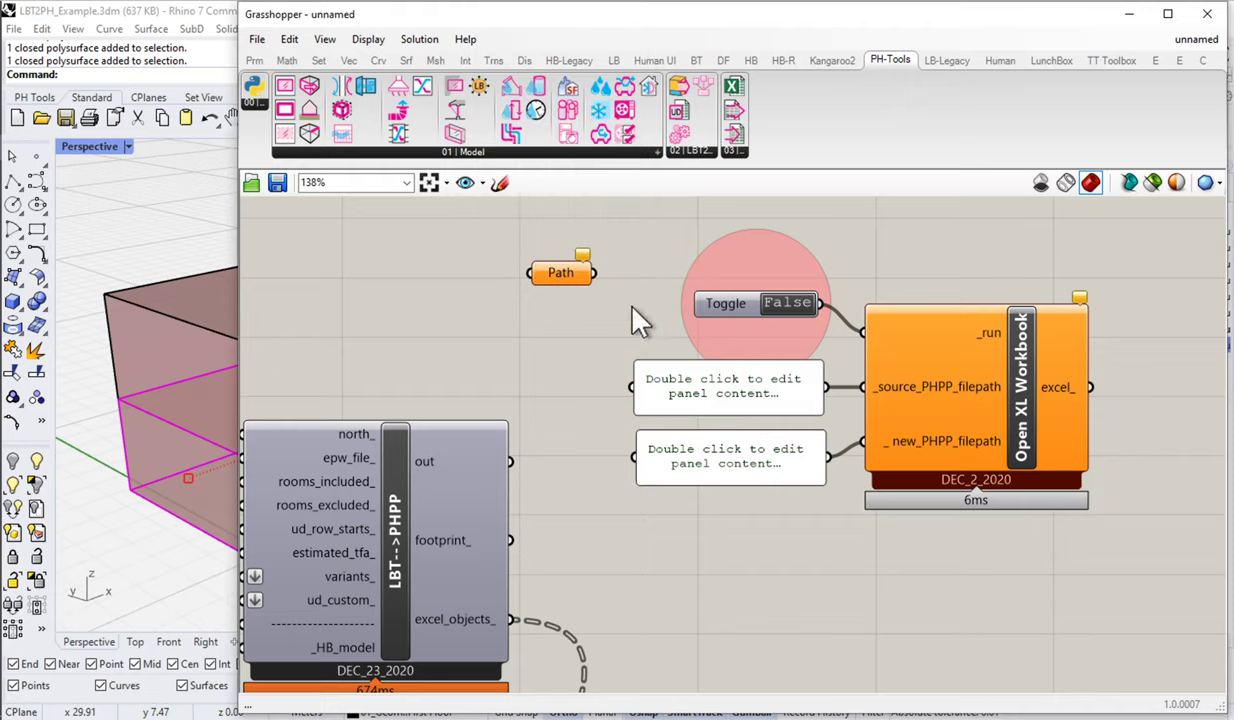
pyautogui.rightClick(560, 289)
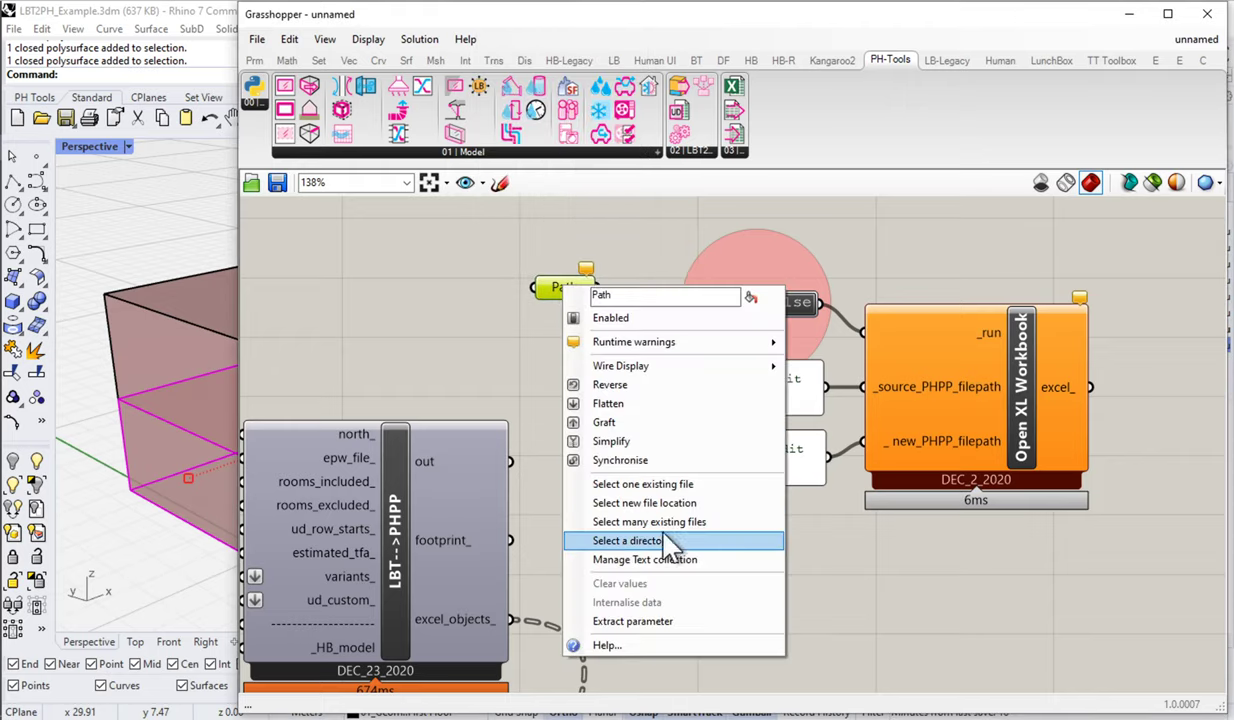
pyautogui.click(523, 233)
pyautogui.doubleClick(523, 233)
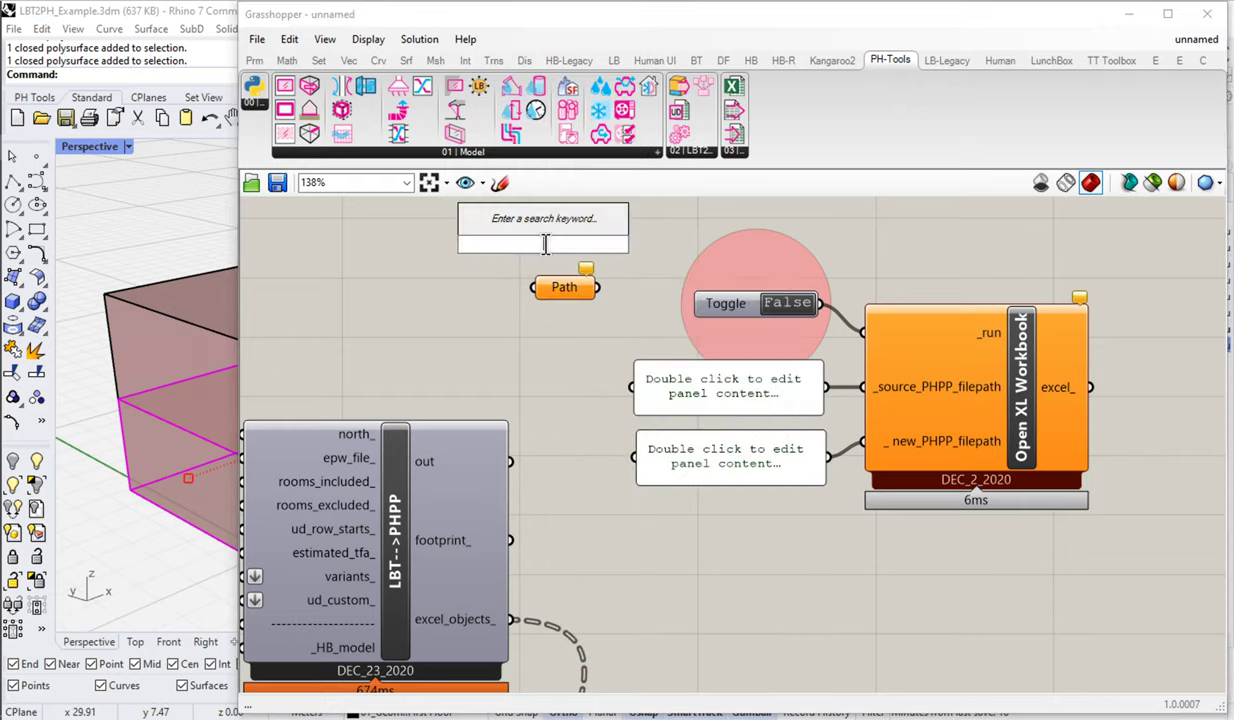
pyautogui.write('pat')
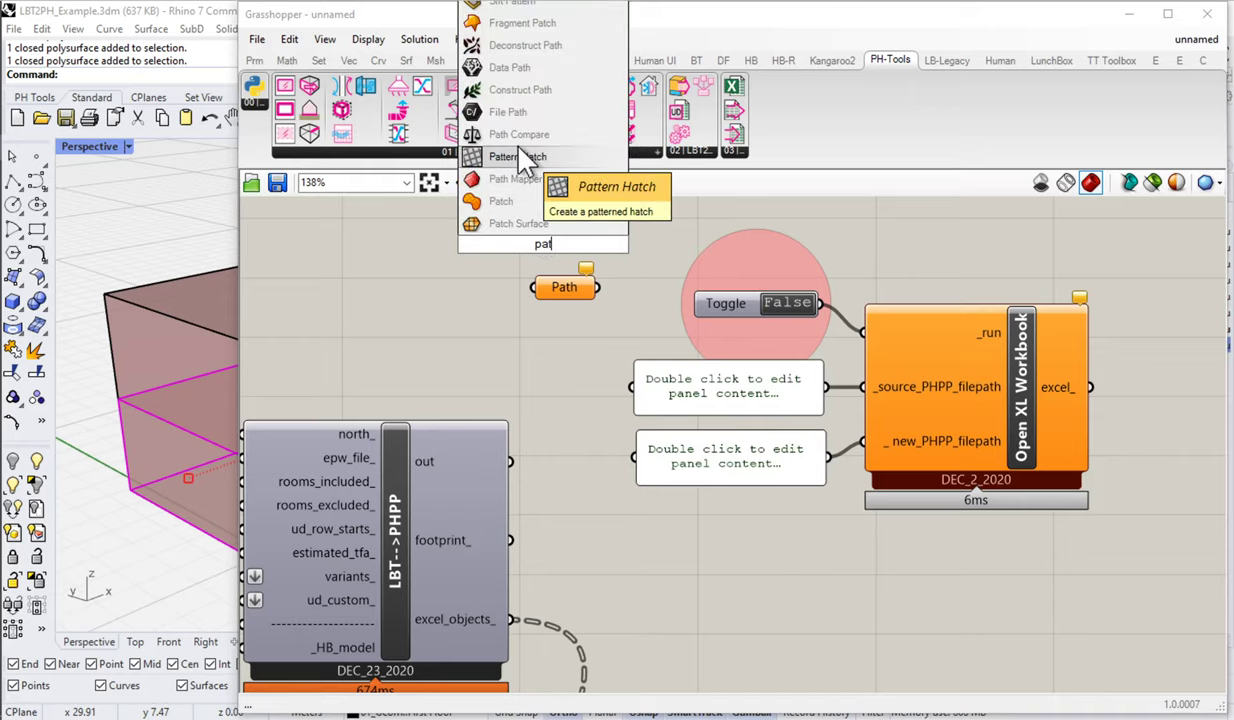
# Set the Path parameter to the existing file Source_PHPP_File.xlsx in C:\LBT2PH_example and connect it to the source file path panel.
pyautogui.rightClick(562, 298)
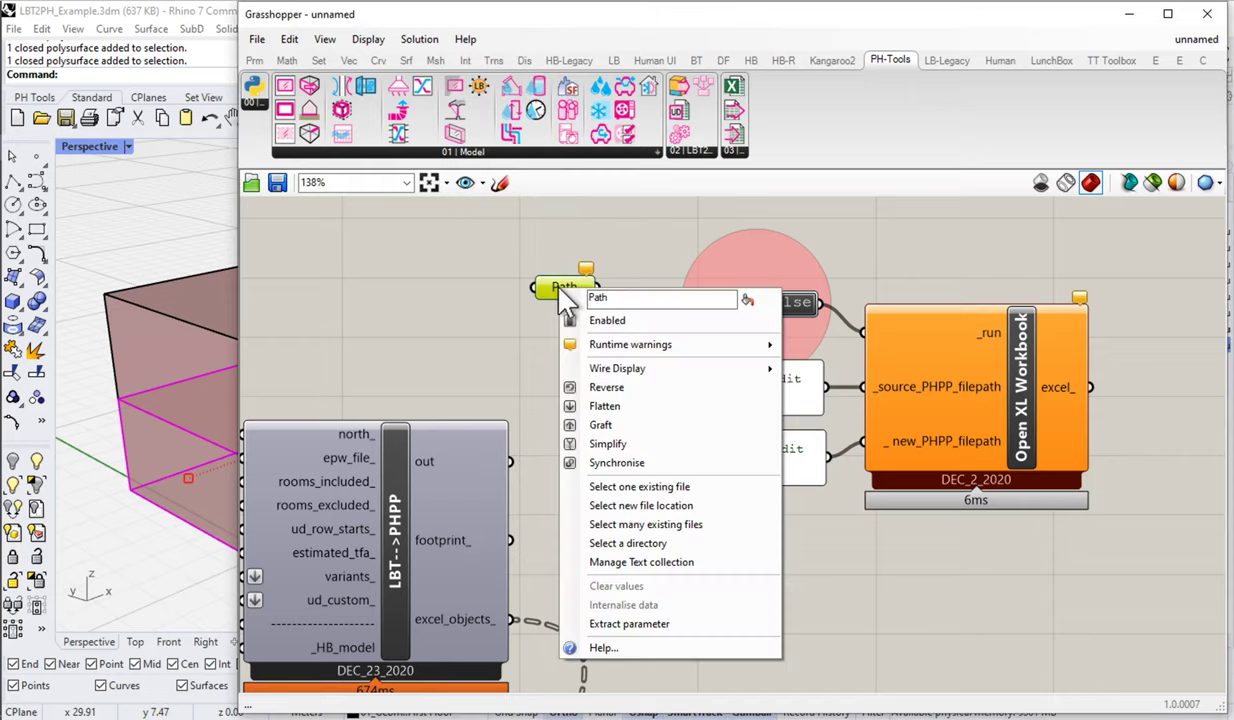
pyautogui.click(670, 488)
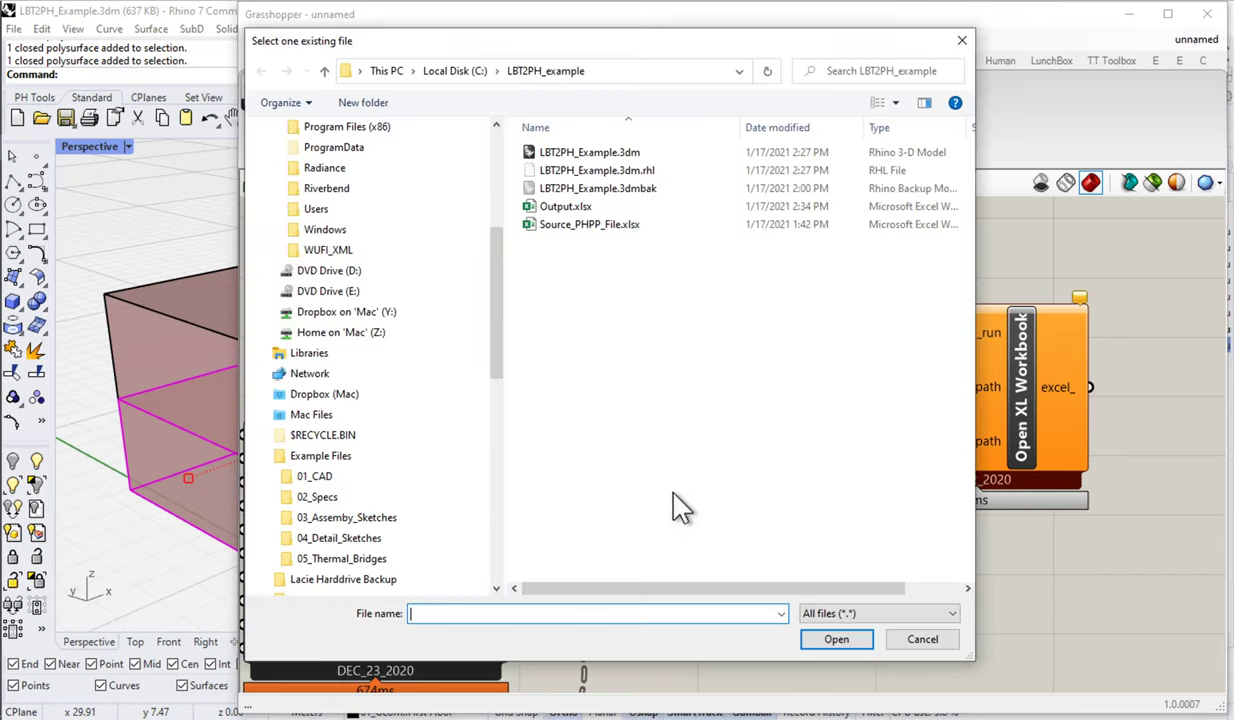
pyautogui.click(330, 312)
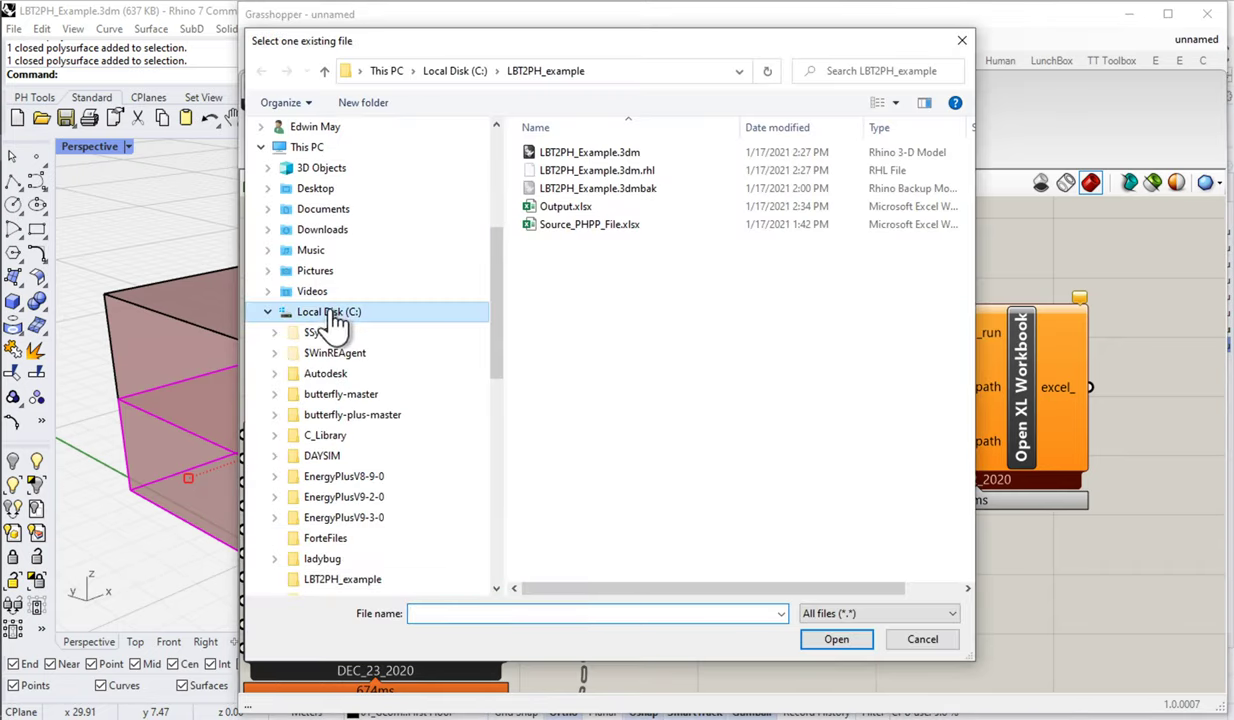
pyautogui.click(330, 580)
pyautogui.scroll(-1, 498, 375)
pyautogui.scroll(-1, 498, 370)
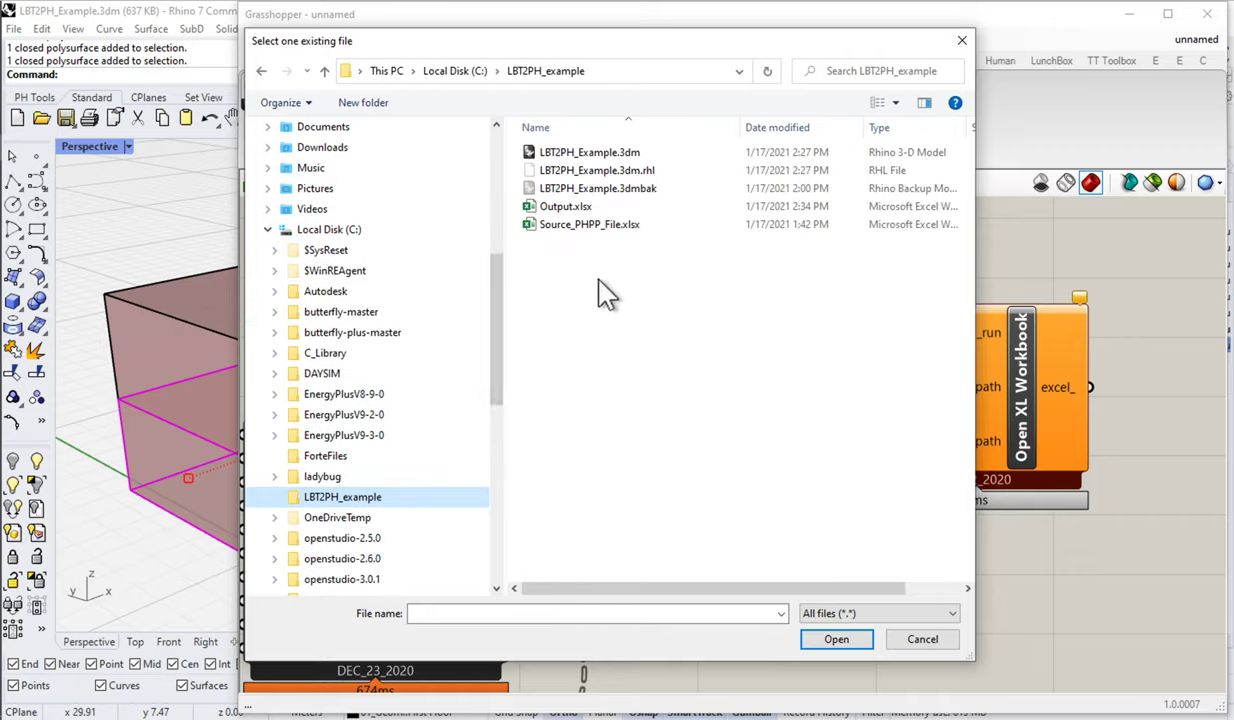
pyautogui.click(567, 242)
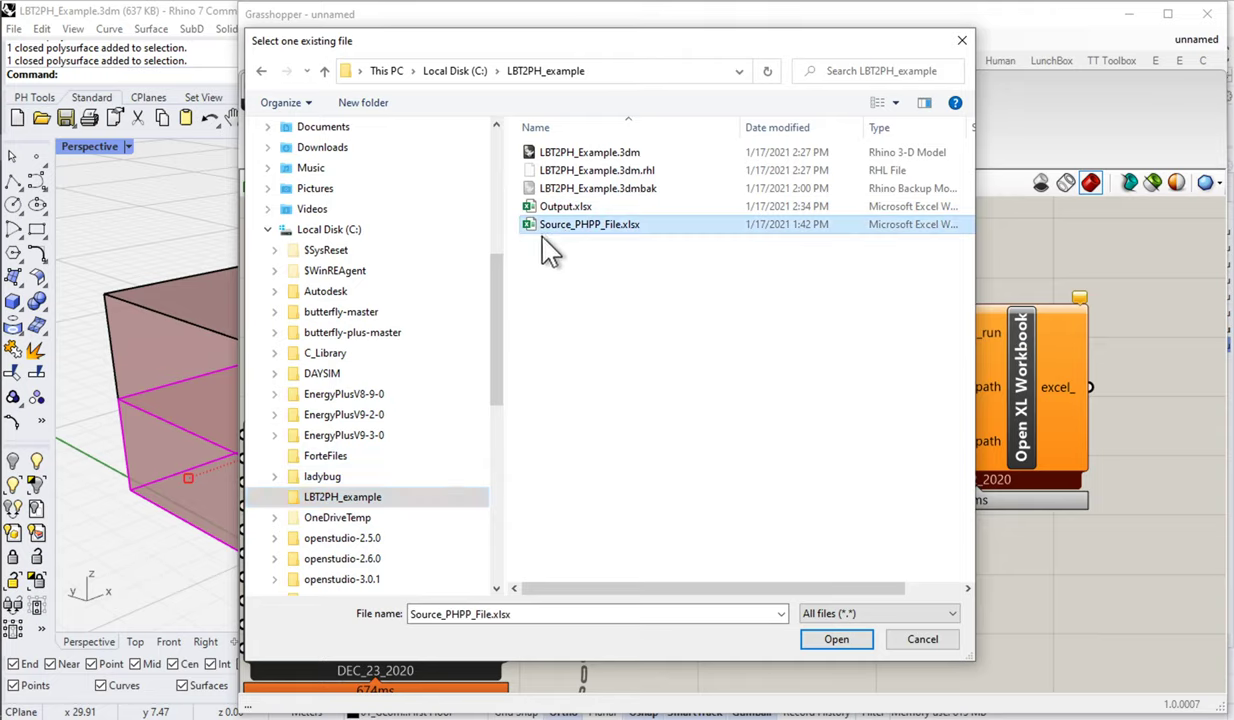
pyautogui.click(832, 640)
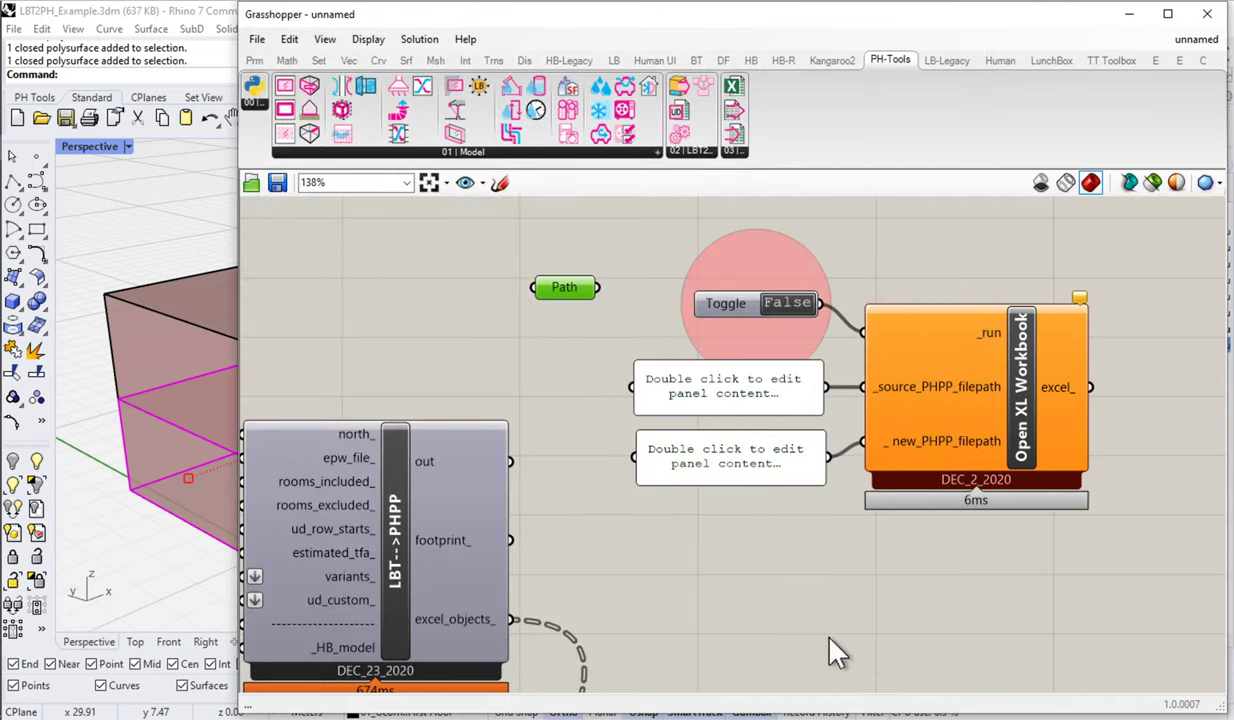
pyautogui.moveTo(598, 287); pyautogui.dragTo(633, 388)
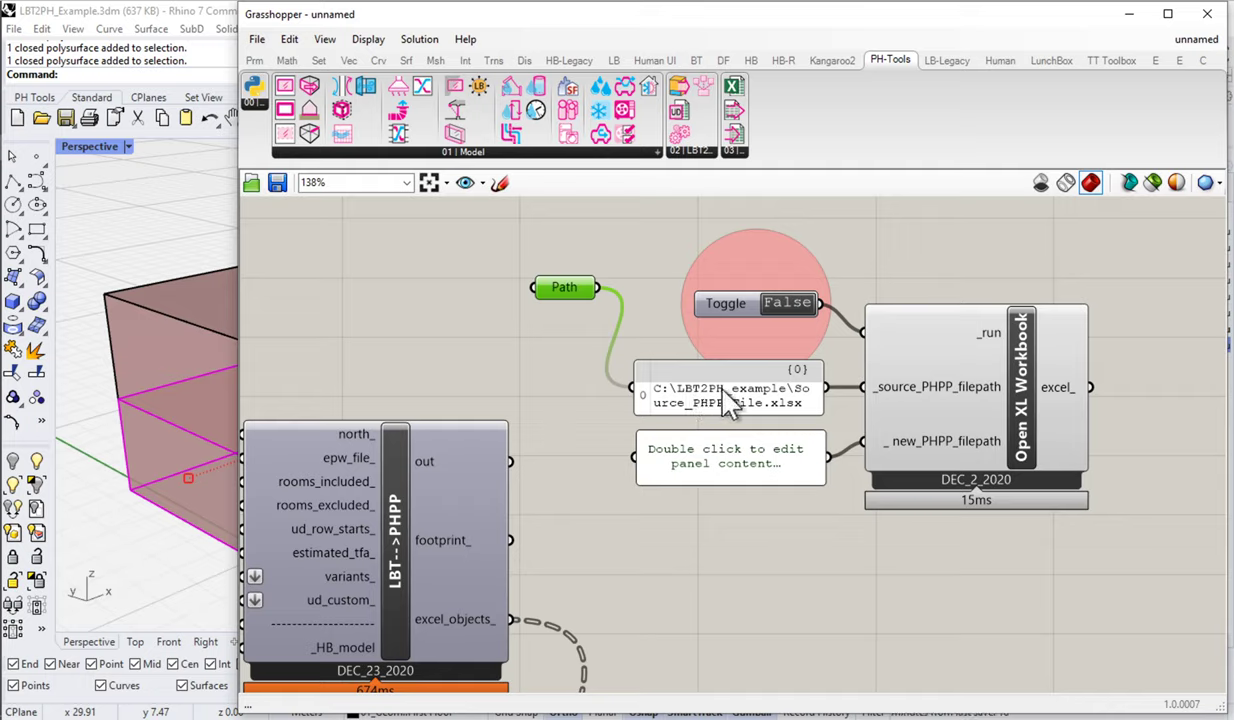
# Widen the source file path panel to fit its path and move the whole Open XL Workbook setup further from the LBT-->PHPP component.
pyautogui.moveTo(634, 374); pyautogui.dragTo(465, 374)
pyautogui.moveTo(1005, 225); pyautogui.dragTo(590, 488)
pyautogui.moveTo(742, 460); pyautogui.dragTo(684, 453)
pyautogui.moveTo(930, 425); pyautogui.dragTo(992, 425)
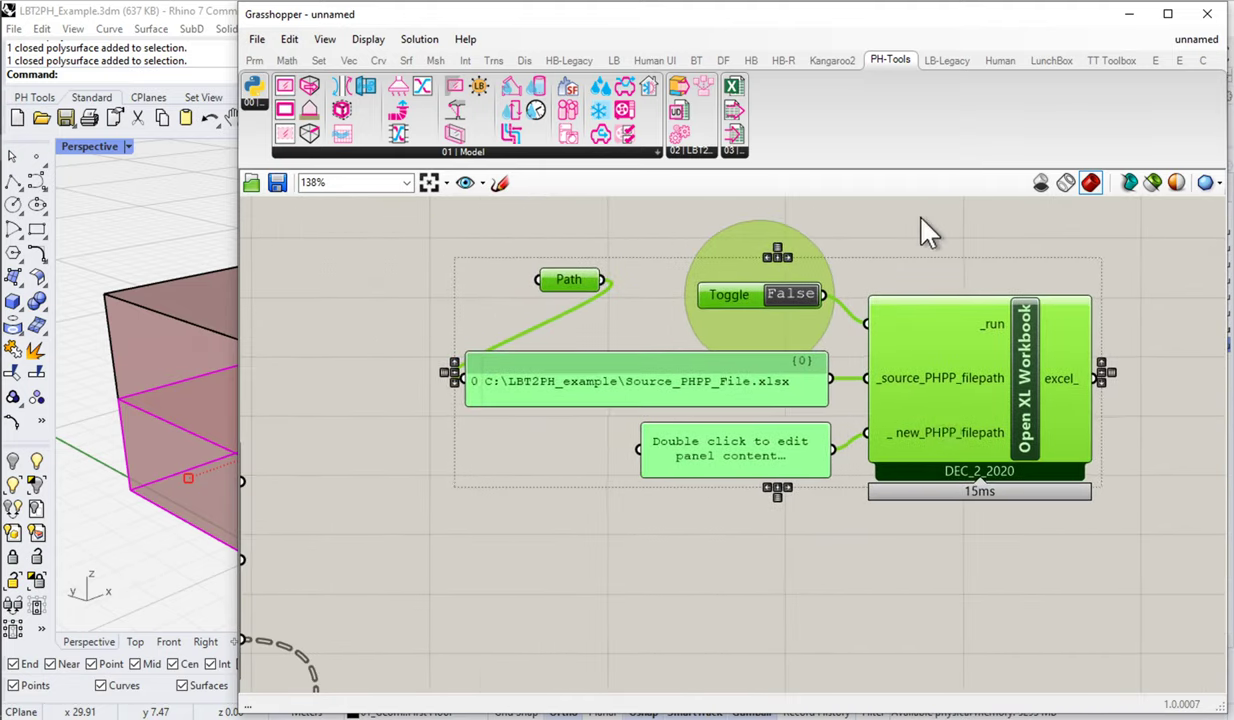
# Move the Path parameter beside the source file path panel's input and widen the empty new file path panel to match.
pyautogui.click(520, 300)
pyautogui.moveTo(562, 280); pyautogui.dragTo(398, 386)
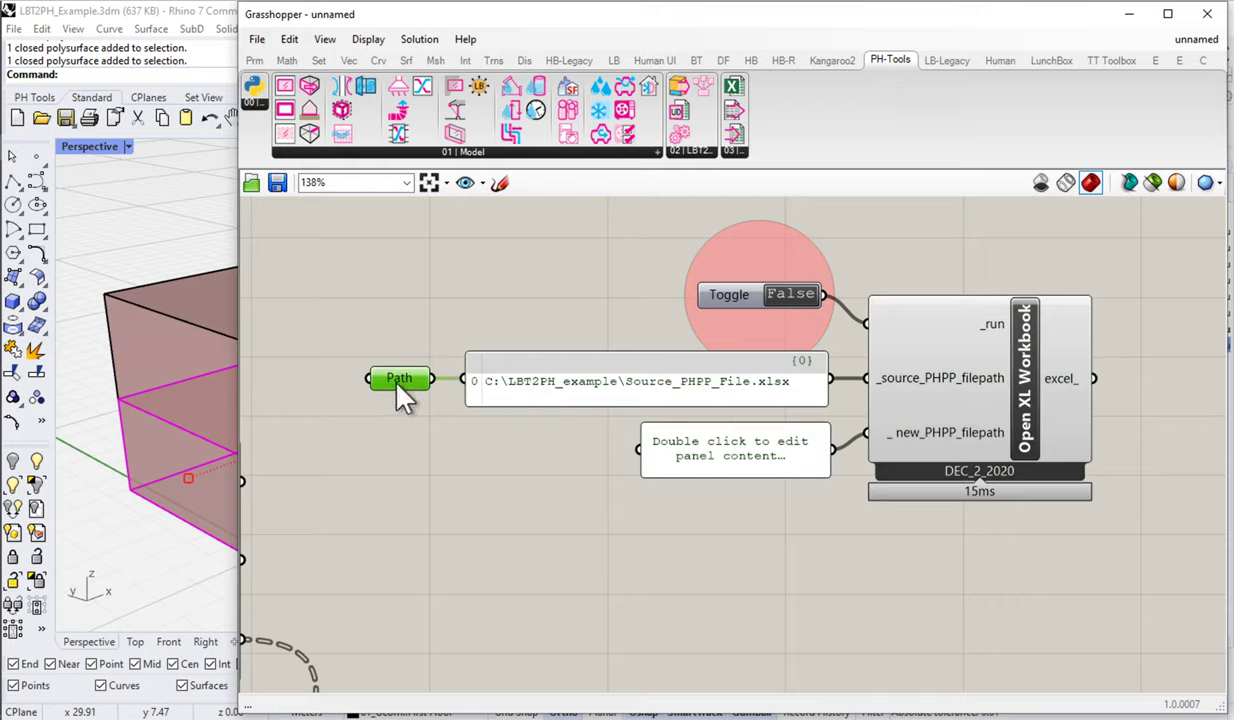
pyautogui.moveTo(641, 441); pyautogui.dragTo(470, 435)
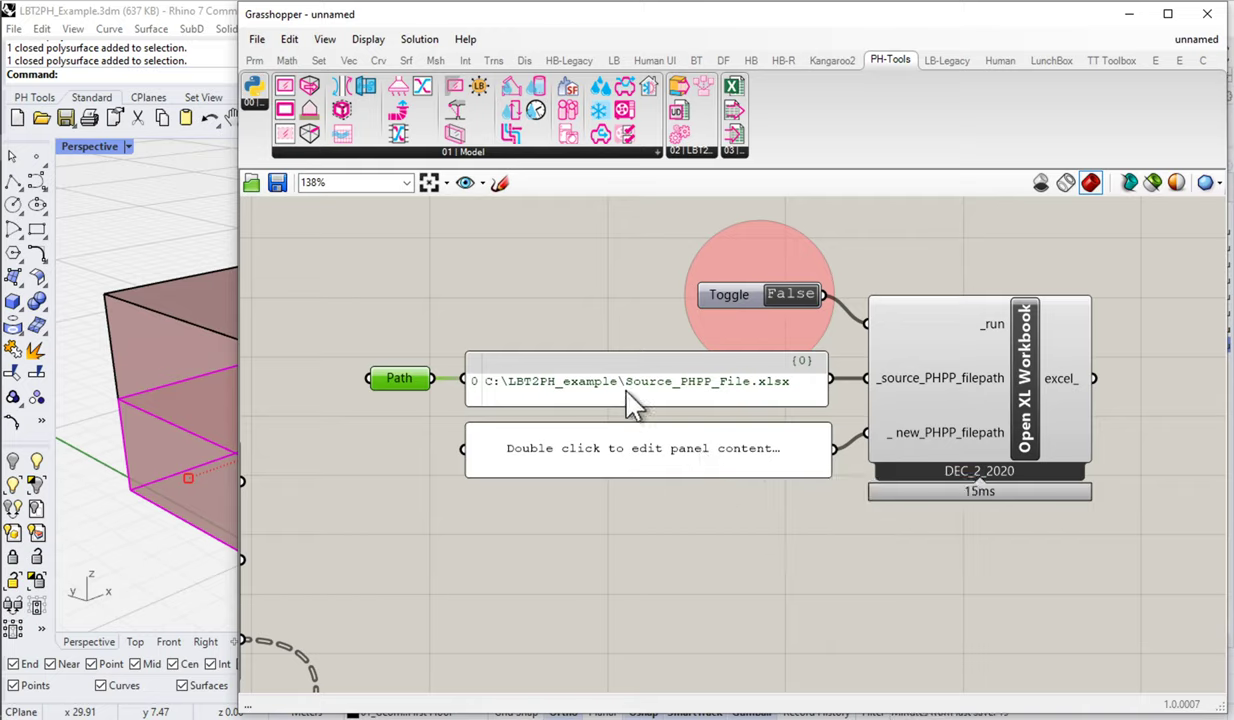
# Copy the source panel's data only and paste it over the placeholder text in the new file path panel.
pyautogui.click(590, 385)
pyautogui.rightClick(588, 378)
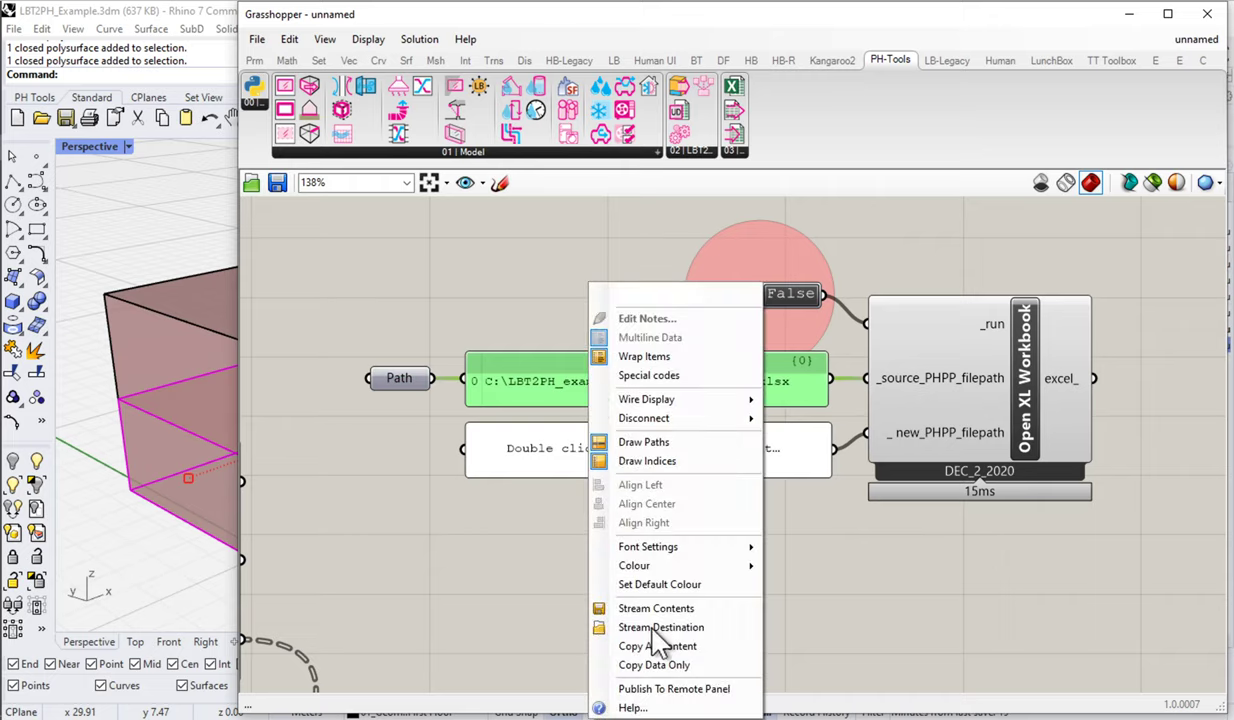
pyautogui.click(653, 667)
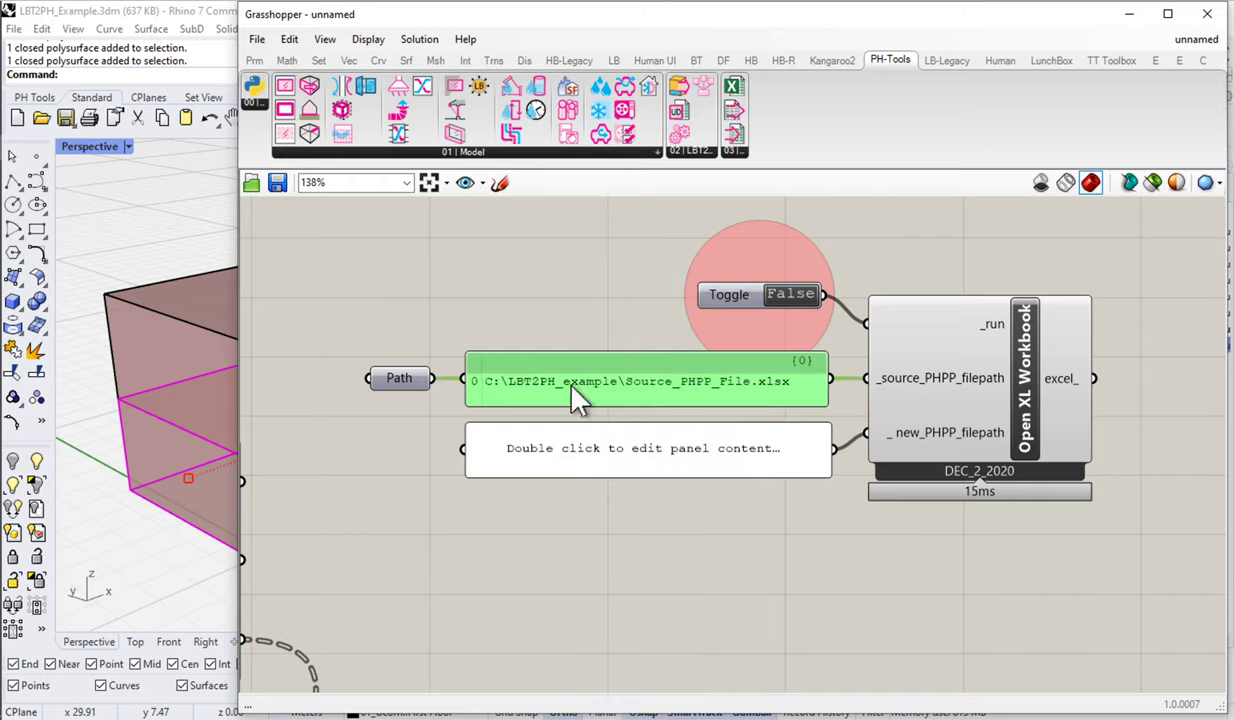
pyautogui.click(590, 456)
pyautogui.doubleClick(590, 466)
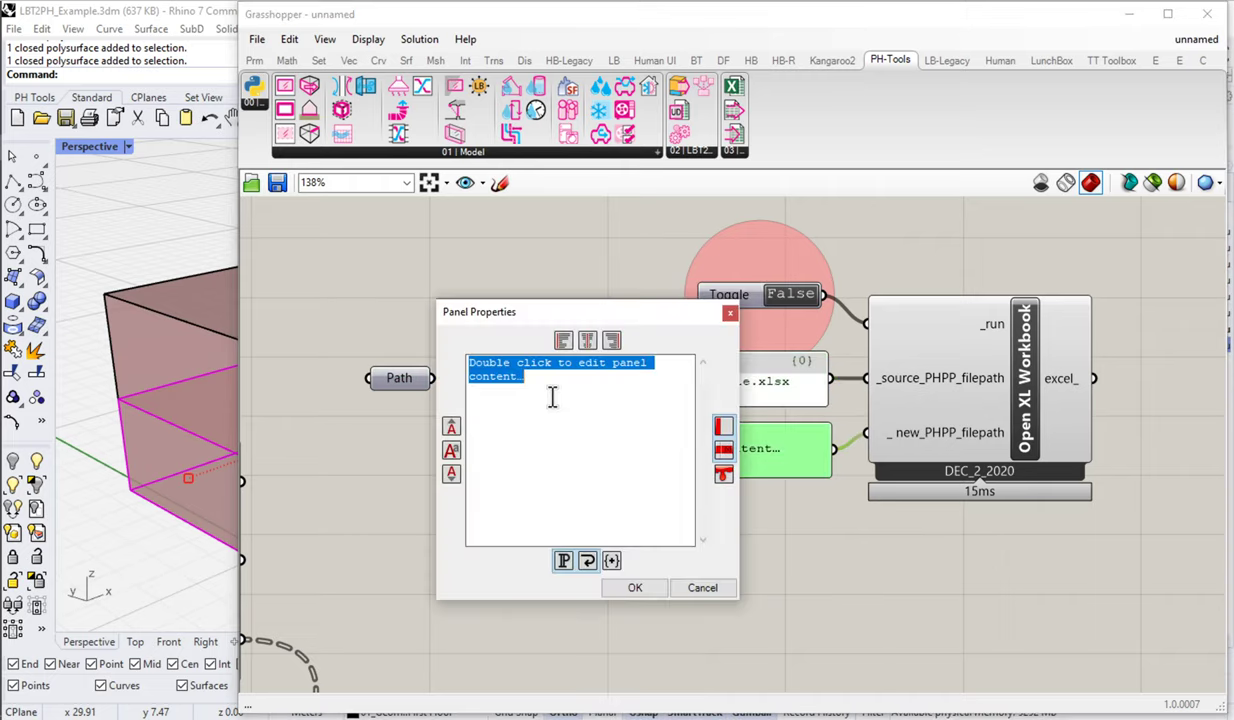
pyautogui.hotkey('ctrl', 'v')
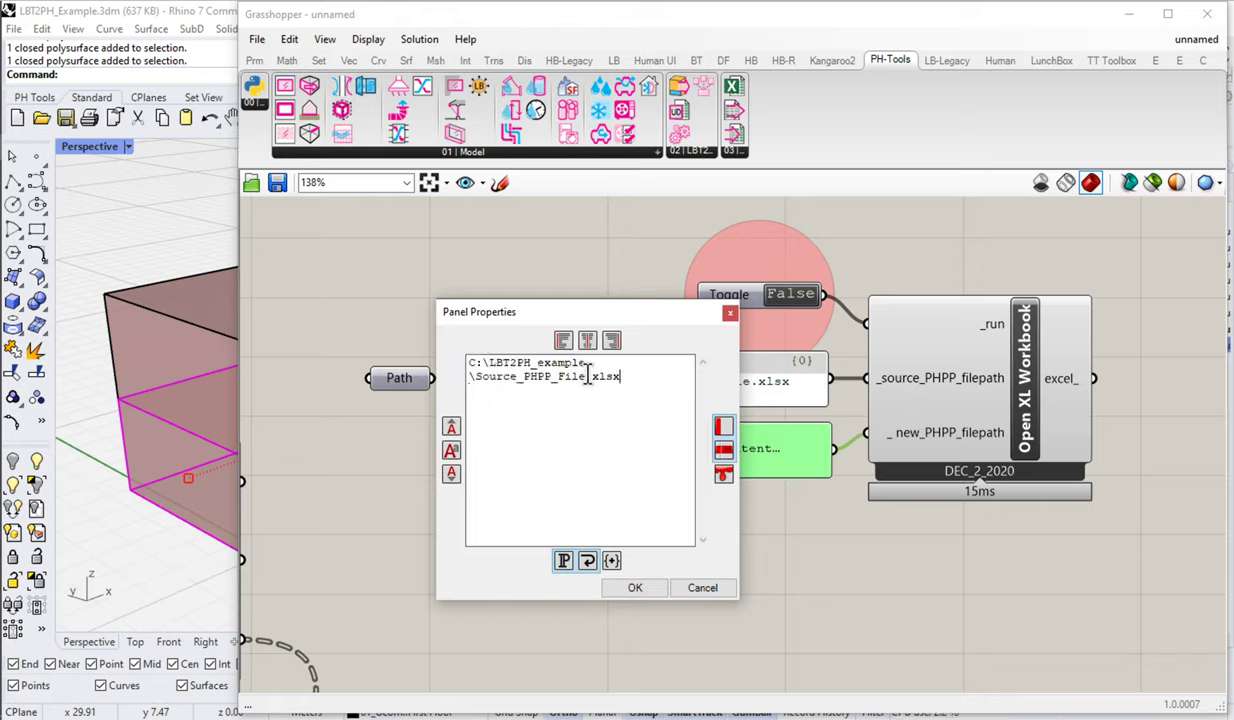
# Replace the file name in the pasted path so the panel reads C:\LBT2PH_example\My_Results.xlsx.
pyautogui.moveTo(588, 376); pyautogui.dragTo(474, 378)
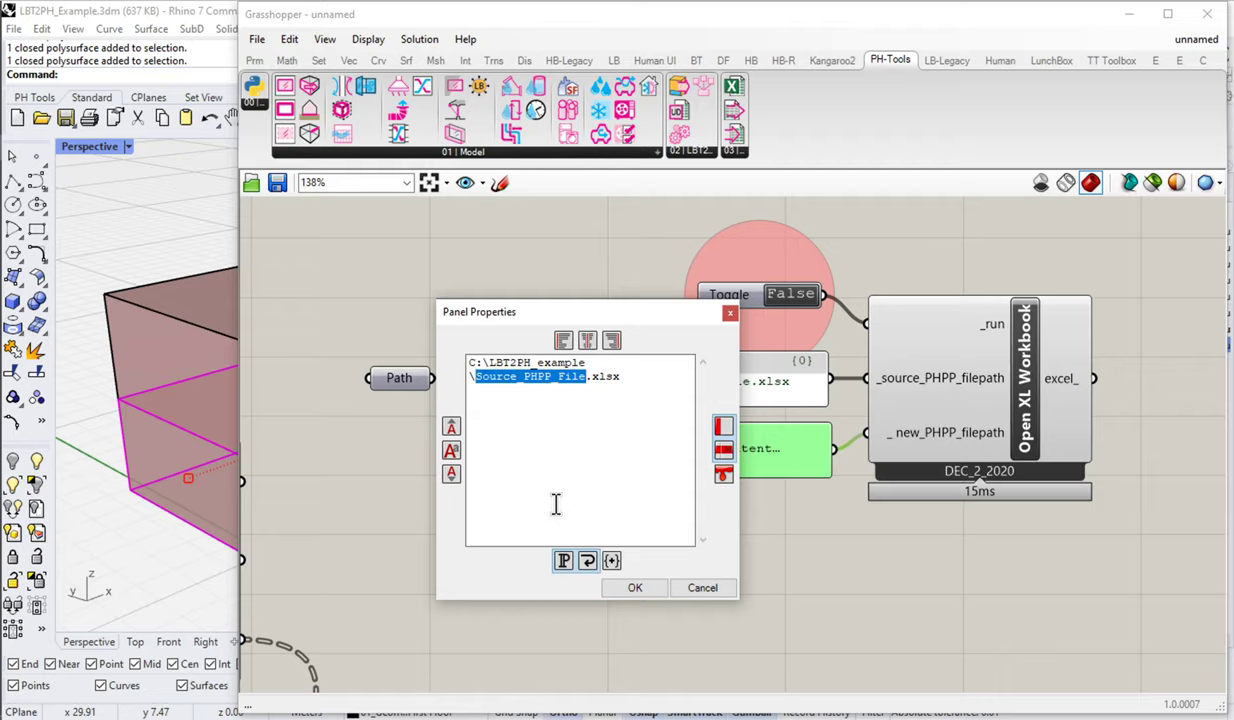
pyautogui.write('My_Result')
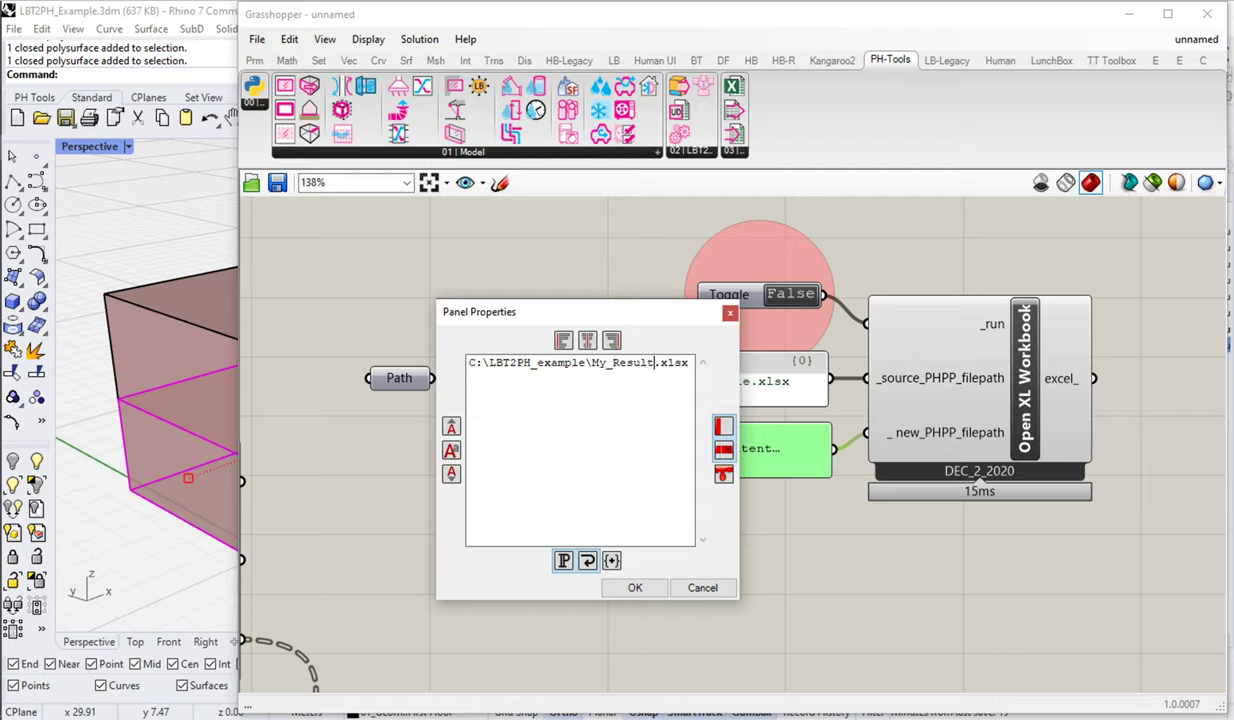
pyautogui.write('s')
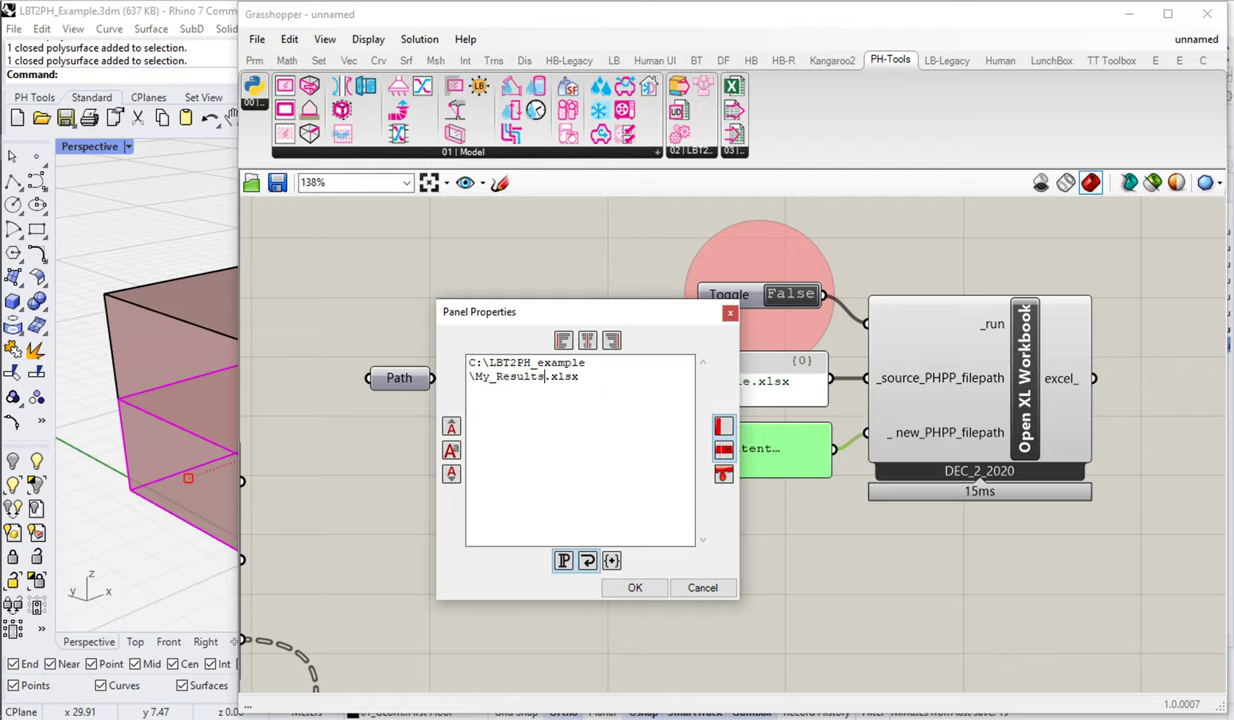
pyautogui.click(636, 588)
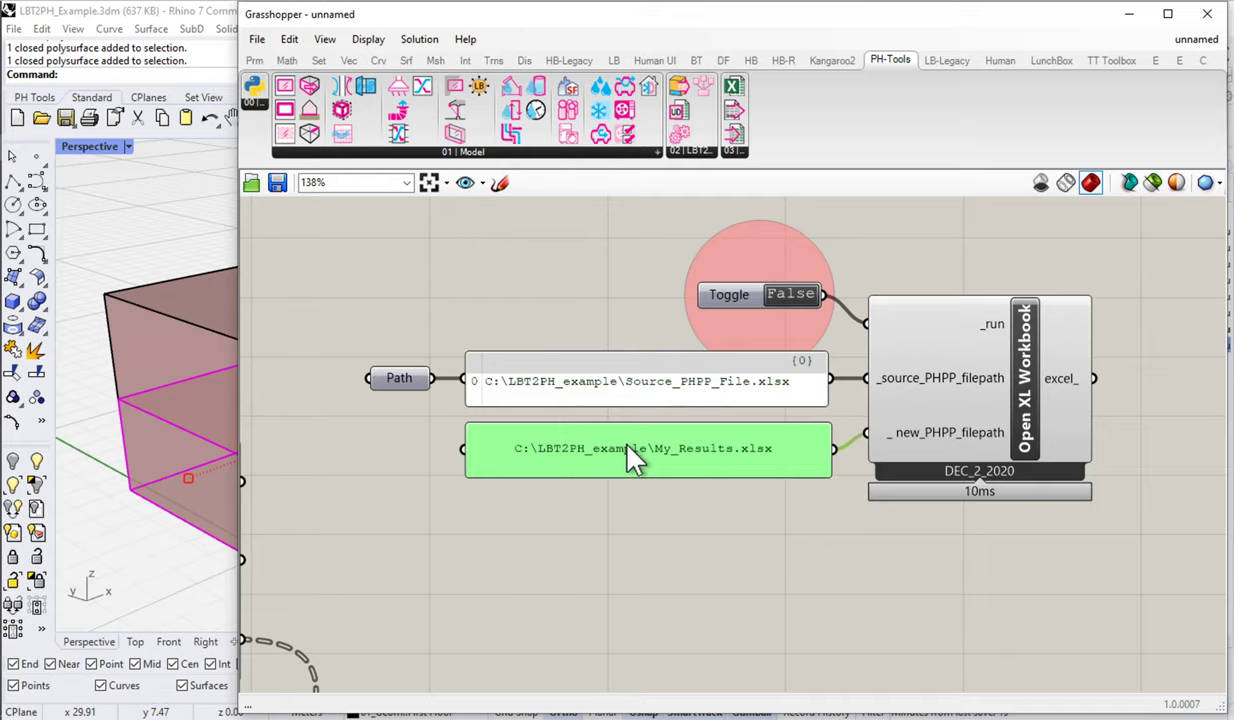
# Set the Open XL Workbook toggle to True and switch to the My_Results.xlsx workbook in Excel.
pyautogui.click(790, 294)
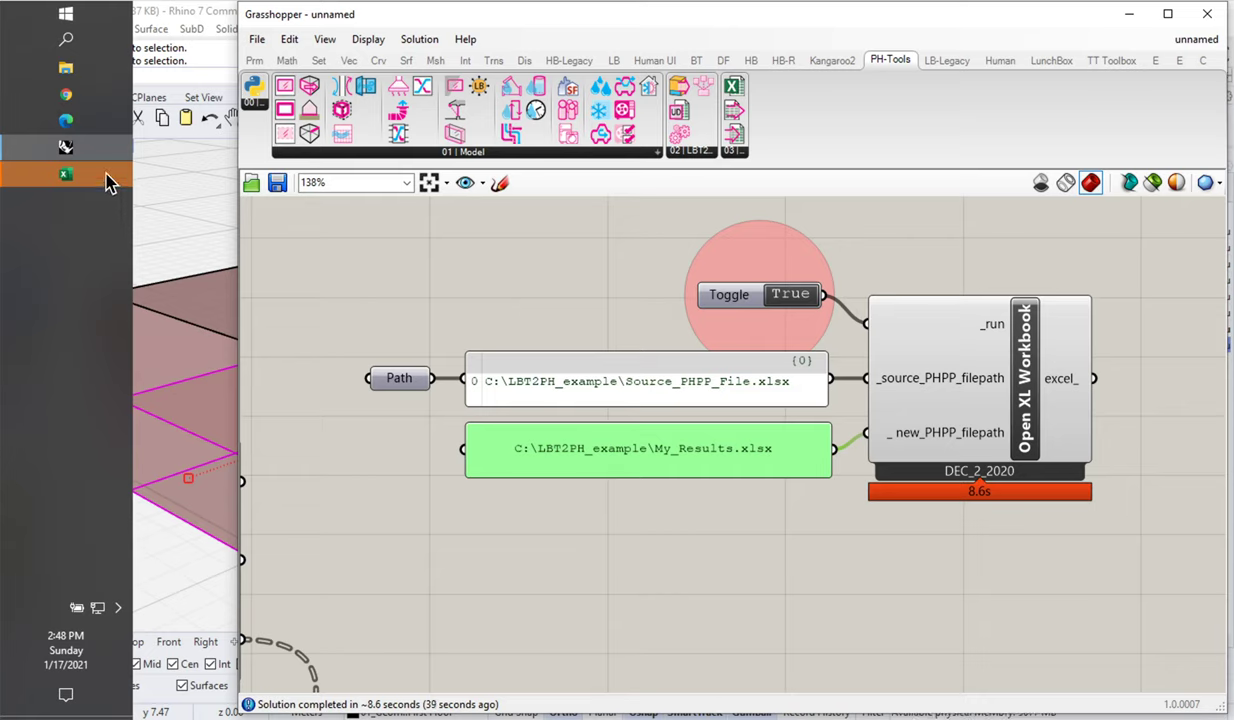
pyautogui.click(63, 174)
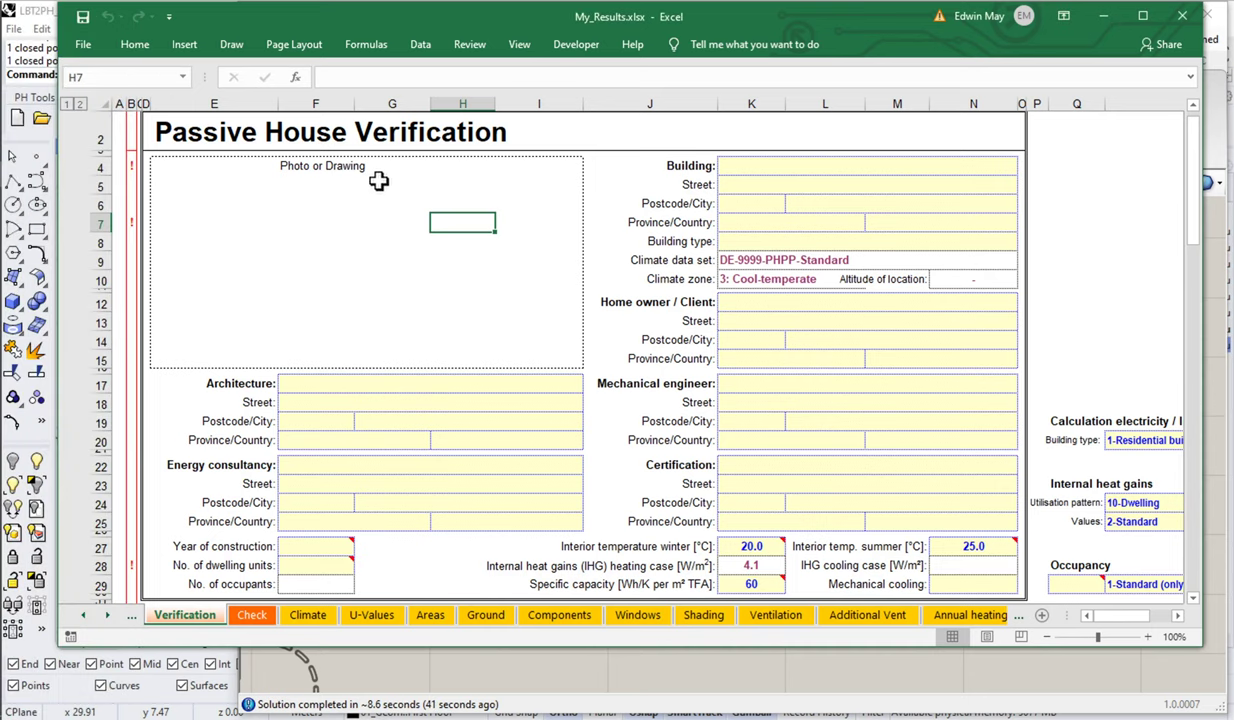
pyautogui.click(622, 30)
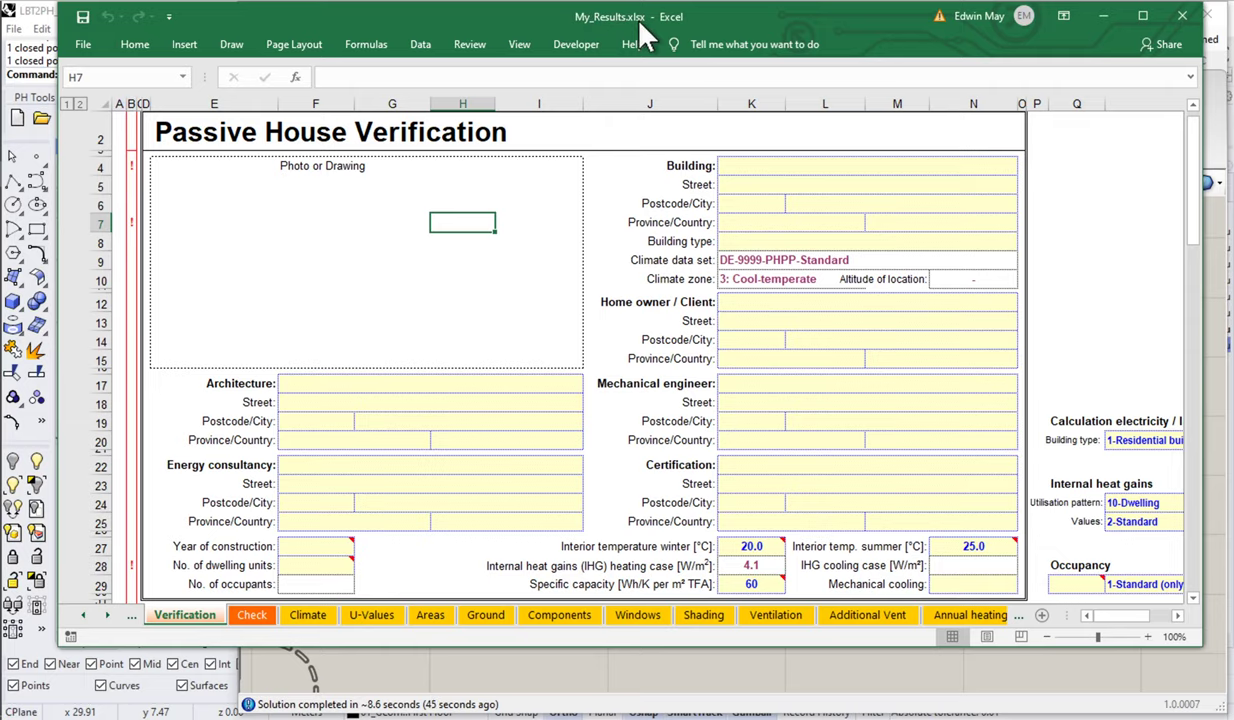
pyautogui.moveTo(641, 28)
pyautogui.mouseDown()
pyautogui.moveTo(630, 64)
pyautogui.moveTo(625, 28)
pyautogui.mouseUp()
# Examine the Verification and Areas worksheets of My_Results.xlsx and return to the Grasshopper canvas.
pyautogui.scroll(-3, 276, 494)
pyautogui.scroll(-9, 427, 267)
pyautogui.scroll(2, 498, 242)
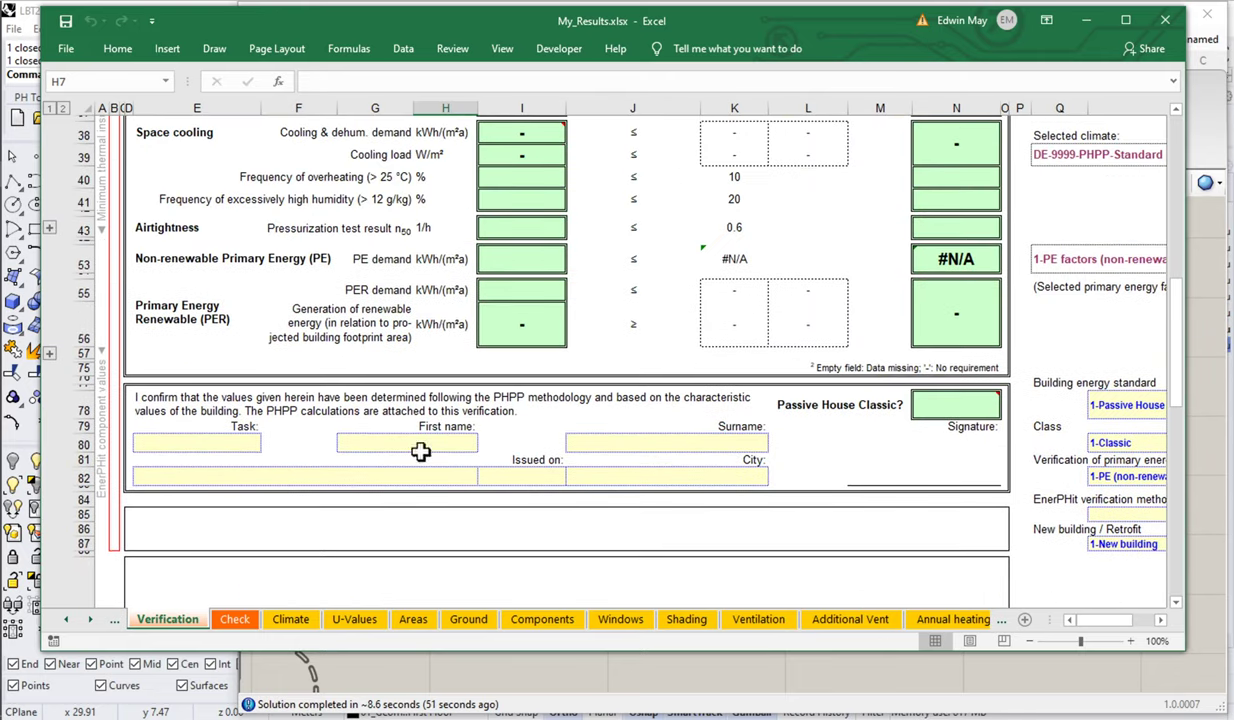
pyautogui.click(413, 619)
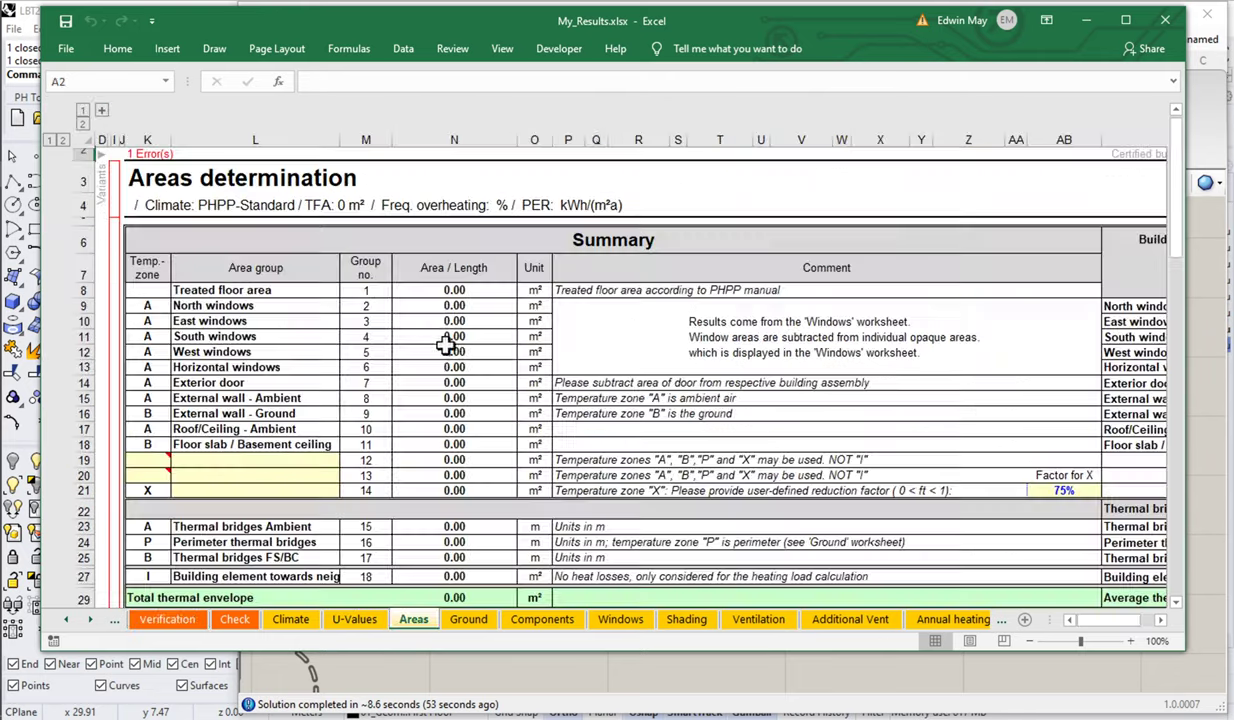
pyautogui.scroll(-5, 446, 366)
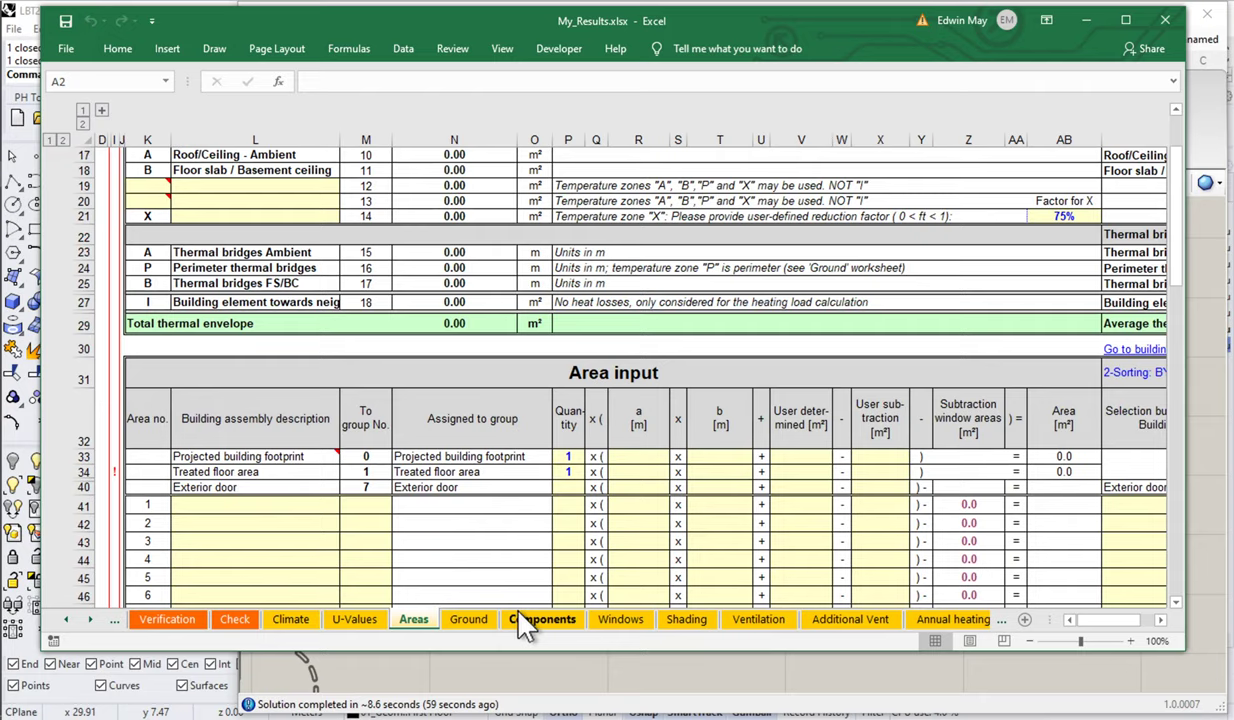
pyautogui.click(1205, 350)
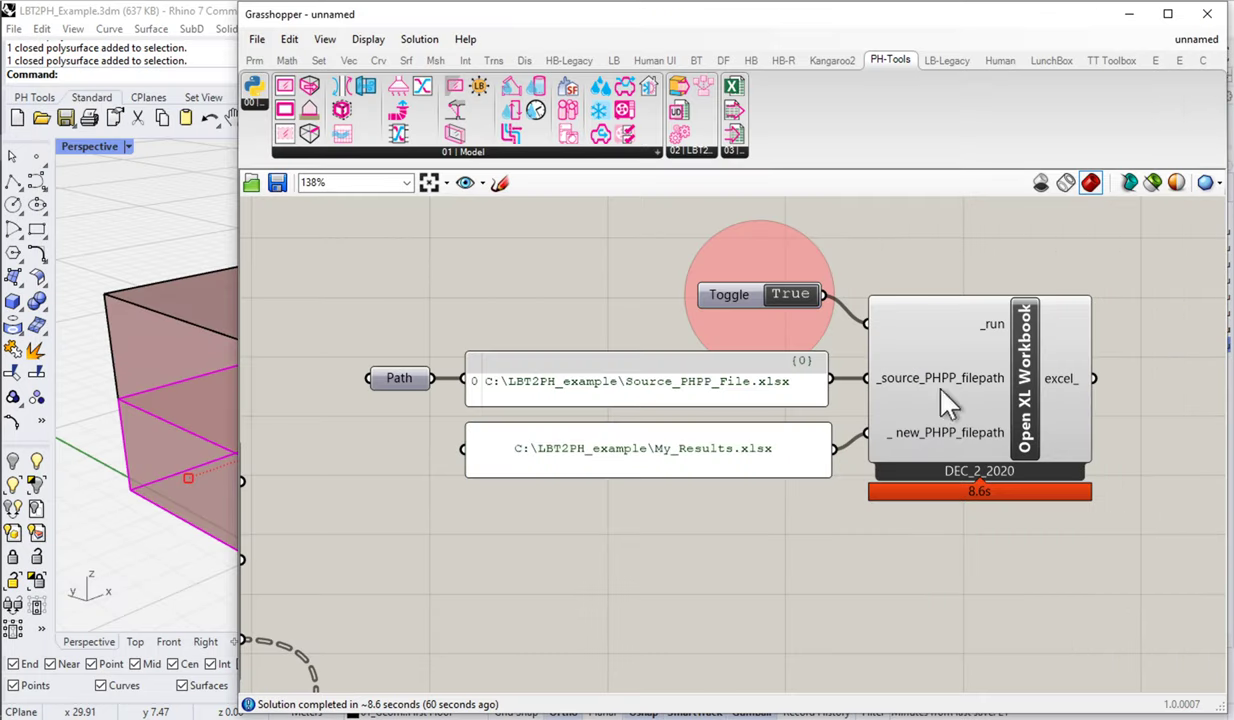
# Delete the panel listing the PHPP objects from the LBT-->PHPP excel_objects_ output.
pyautogui.moveTo(903, 342)
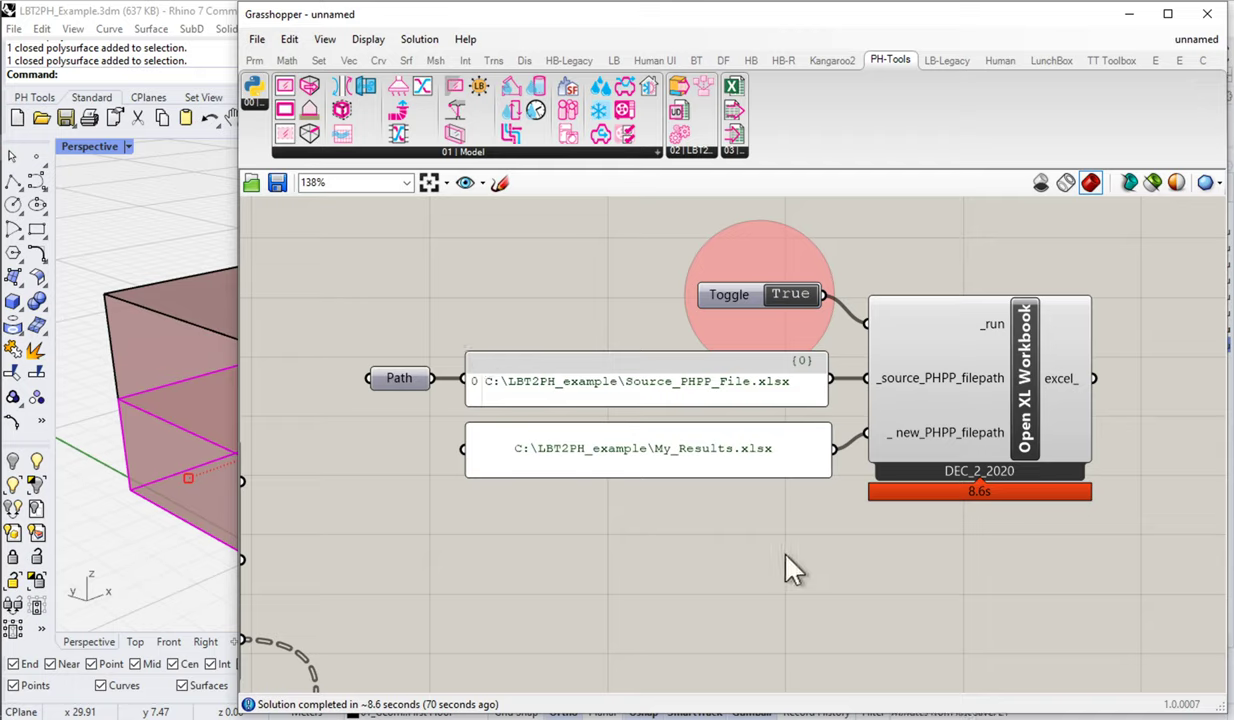
pyautogui.moveTo(796, 606); pyautogui.dragTo(757, 386, button='right')
pyautogui.moveTo(735, 600); pyautogui.dragTo(784, 483)
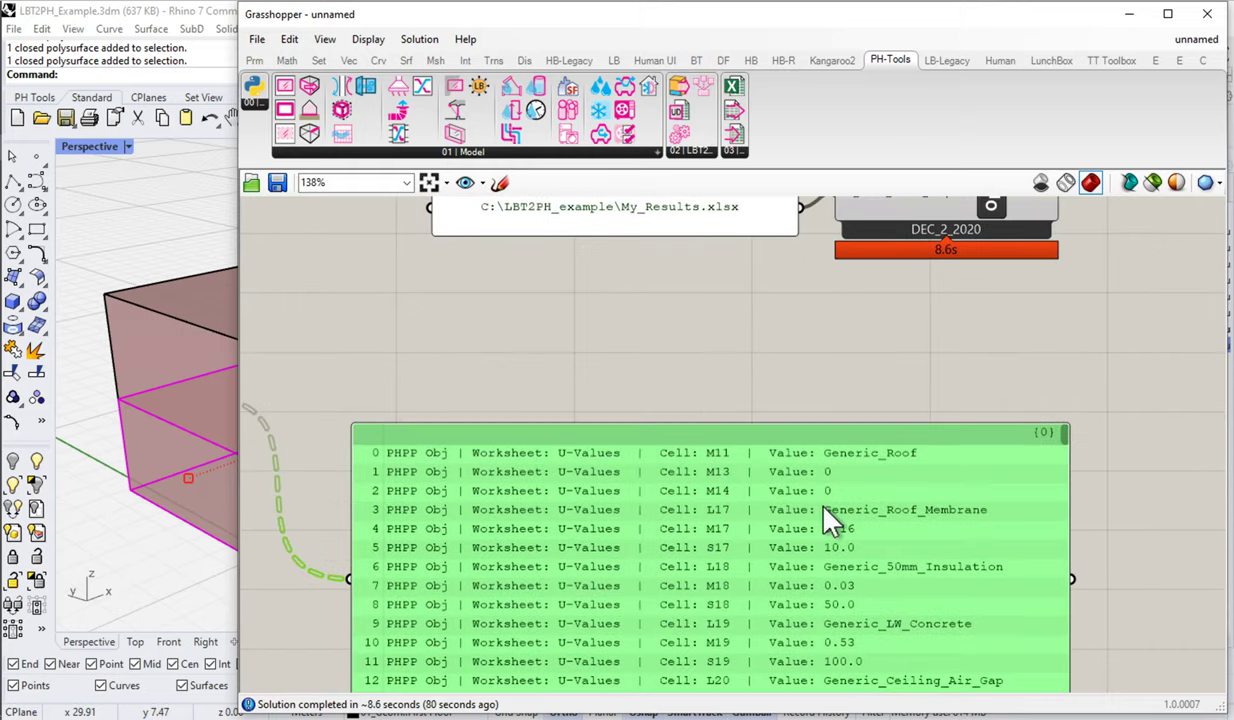
pyautogui.scroll(-3, 785, 605)
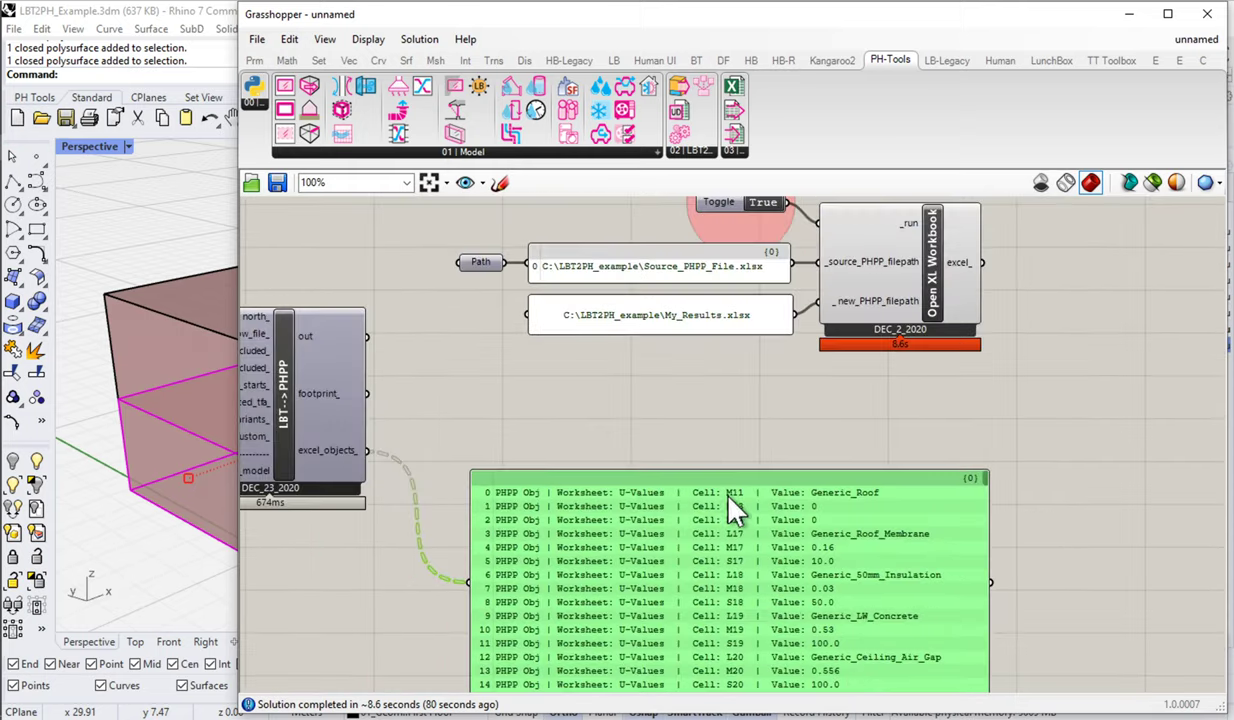
pyautogui.press('Delete')
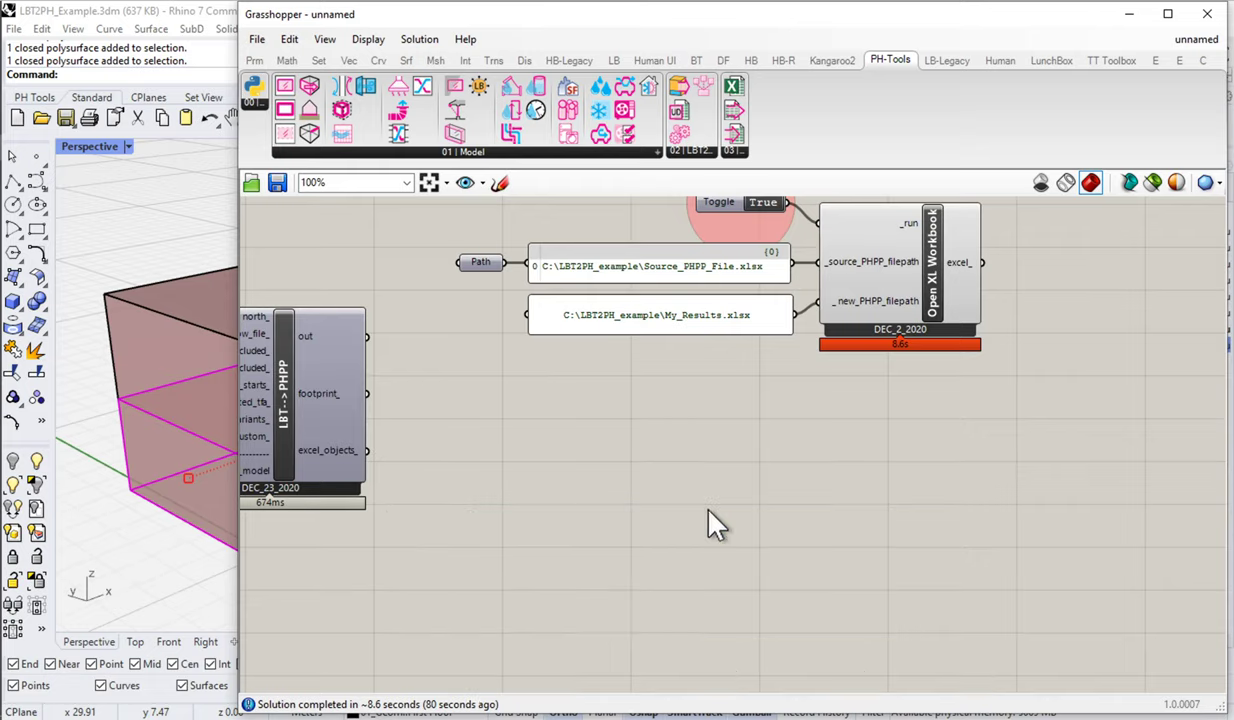
# Add an LBT2PH_XLWriteWorkbook component below Open XL Workbook, wiring excel_objects_ into _XL_Objects and the excel_ output into _excel.
pyautogui.click(735, 141)
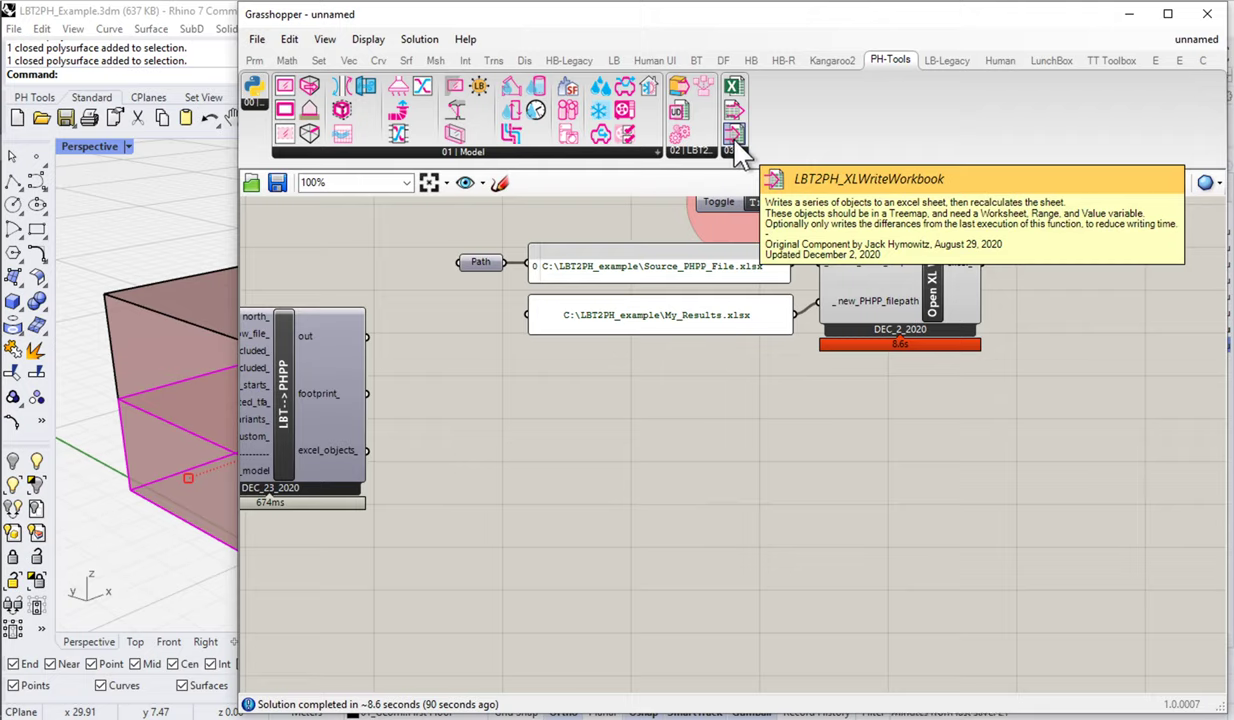
pyautogui.moveTo(736, 143); pyautogui.dragTo(898, 470)
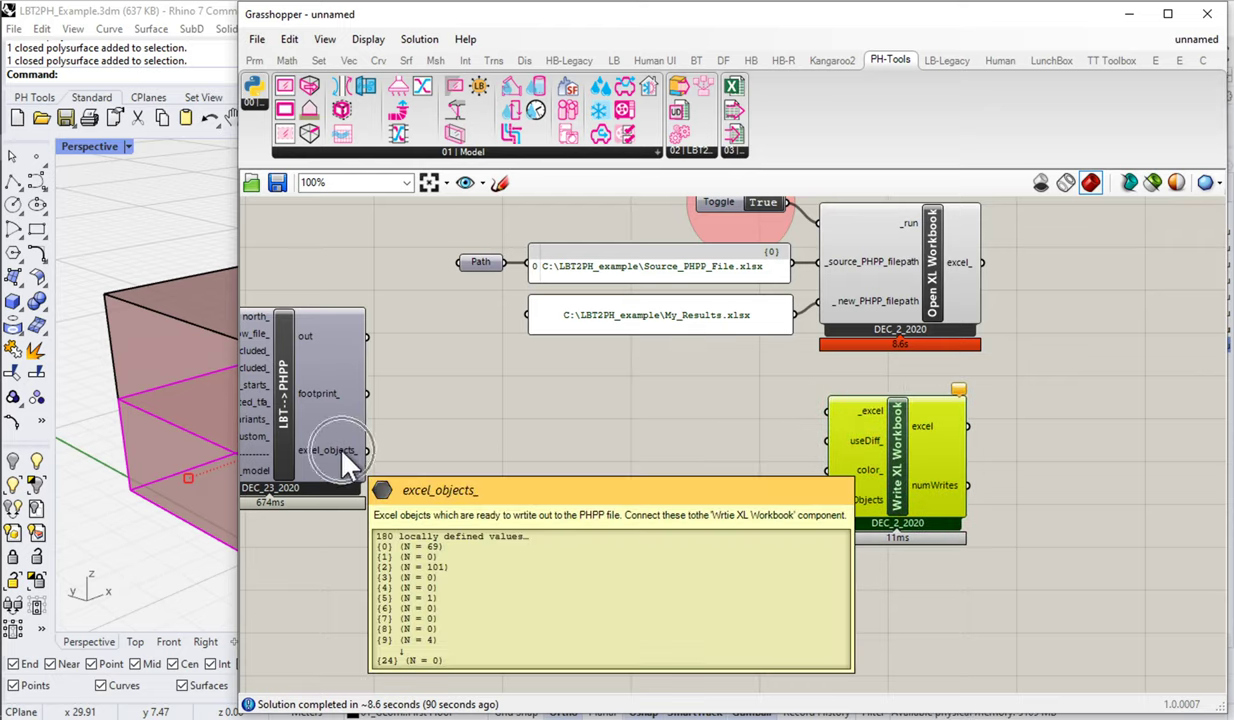
pyautogui.moveTo(368, 452); pyautogui.dragTo(820, 510)
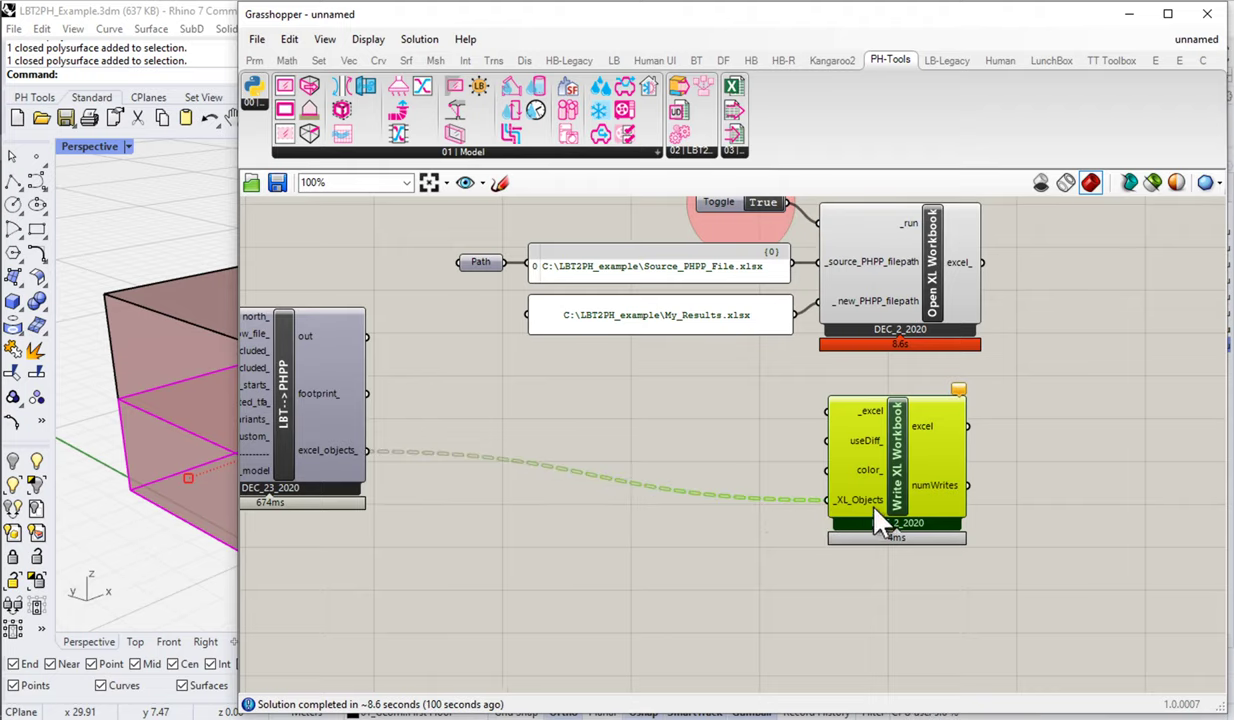
pyautogui.click(966, 261)
pyautogui.moveTo(995, 276); pyautogui.dragTo(822, 412)
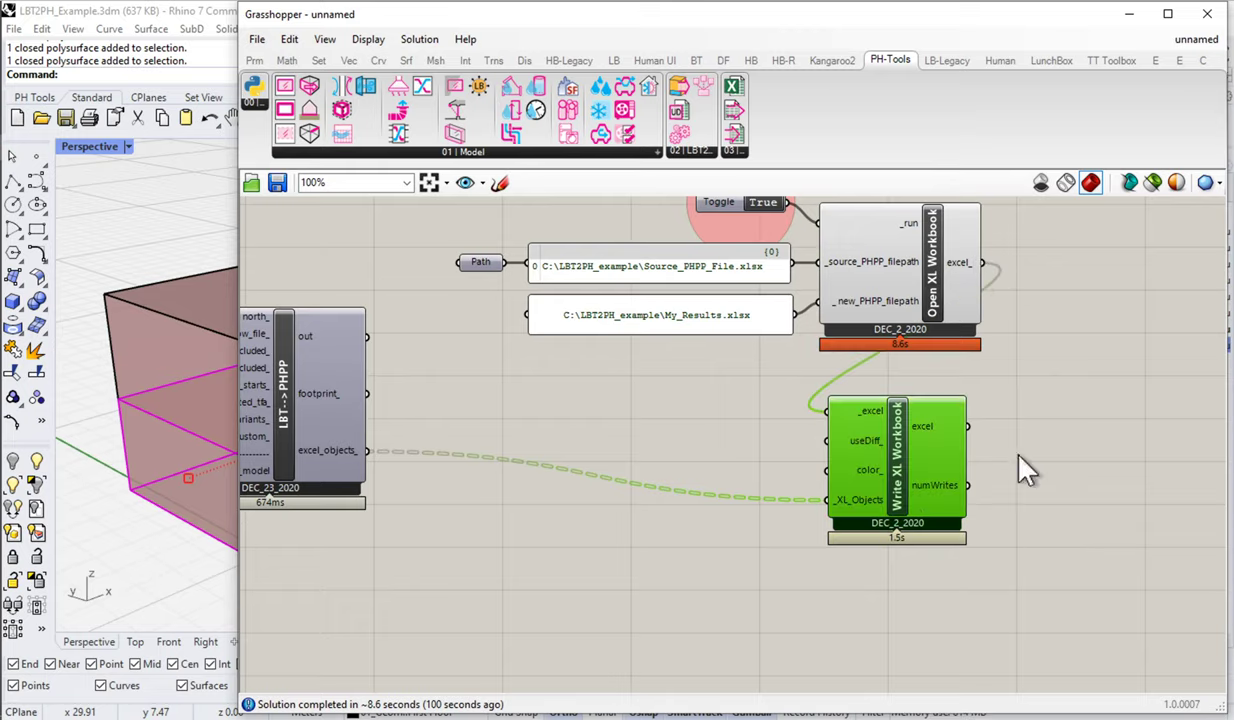
# Switch to My_Results.xlsx in Excel, examine the rows written to the Areas worksheet, and return to Grasshopper.
pyautogui.moveTo(5, 110)
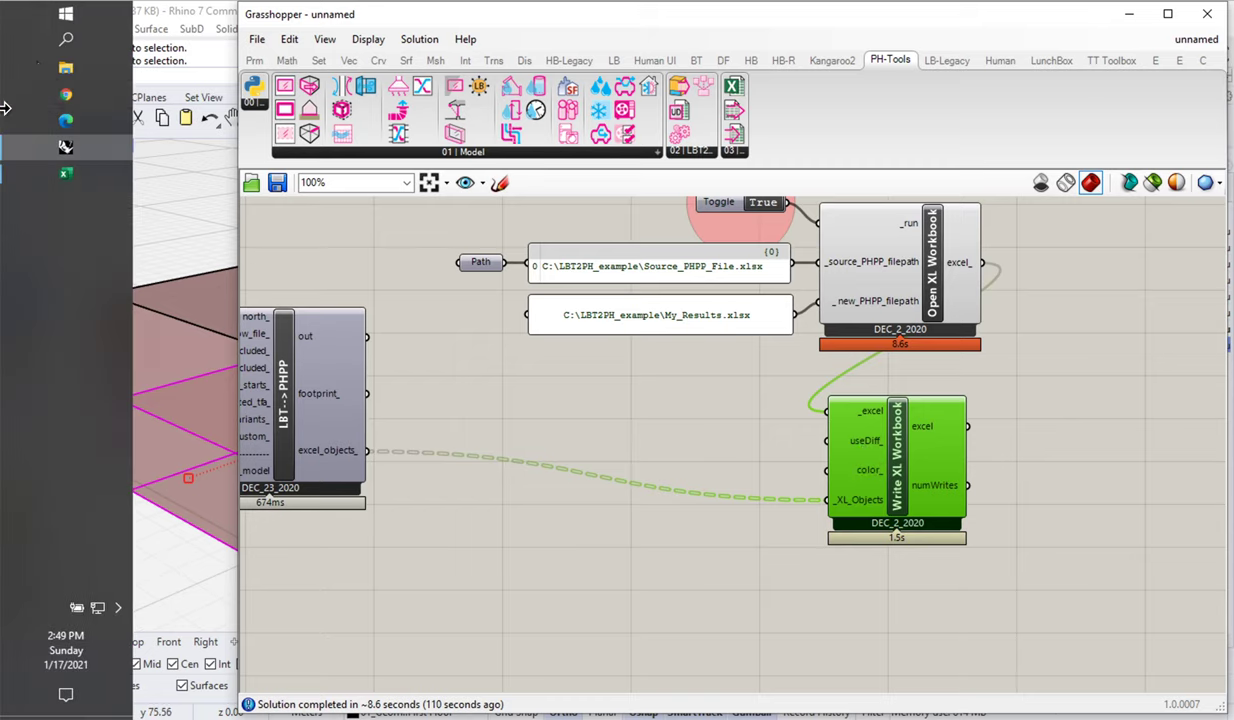
pyautogui.click(65, 170)
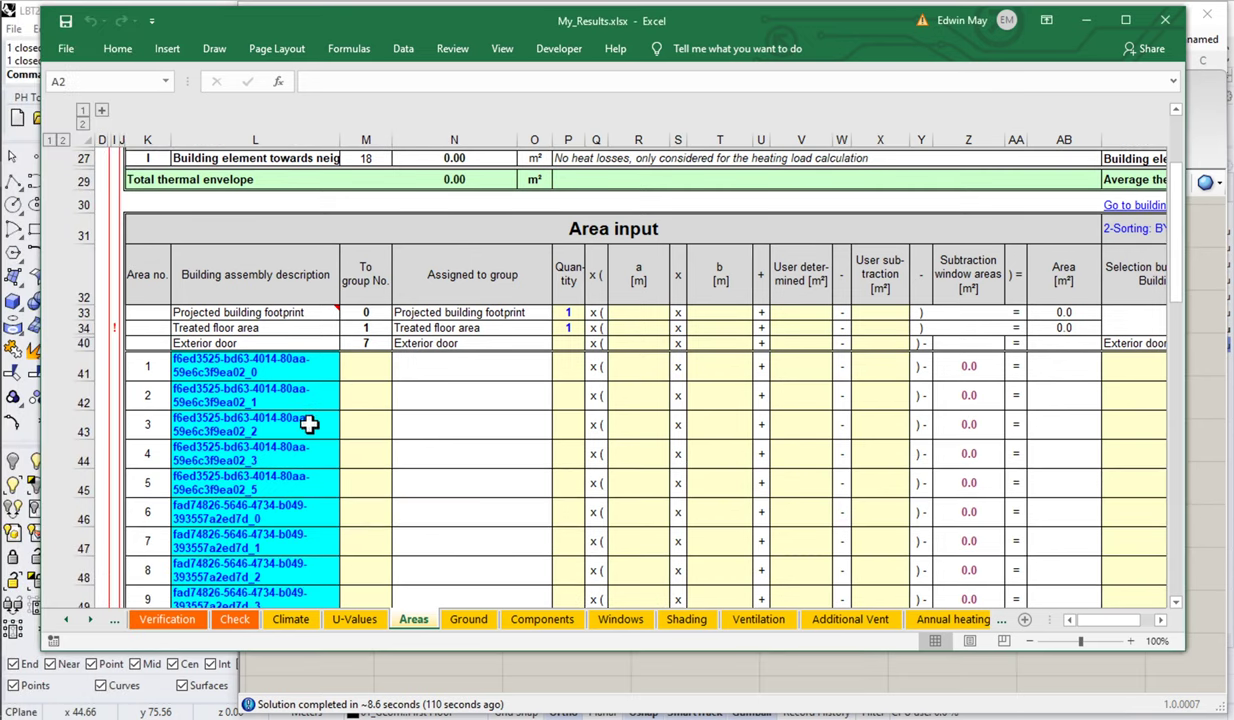
pyautogui.scroll(-2, 307, 432)
pyautogui.scroll(-5, 308, 470)
pyautogui.scroll(5, 308, 505)
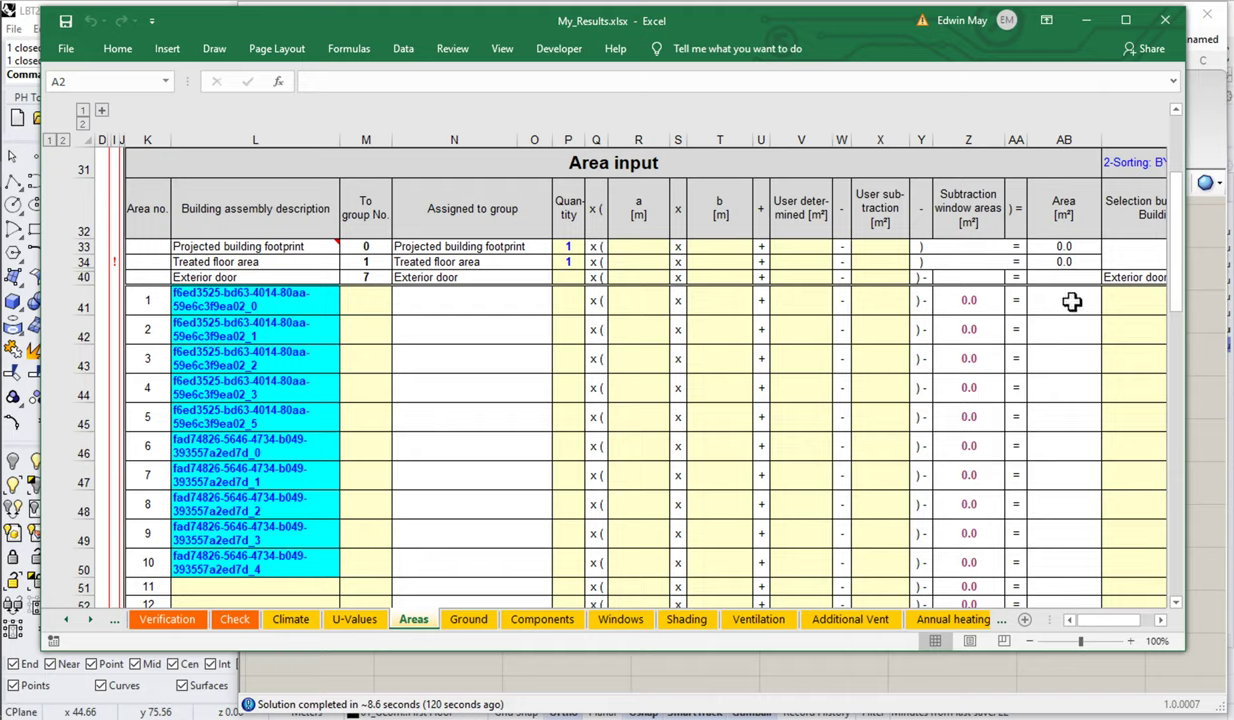
pyautogui.click(1207, 290)
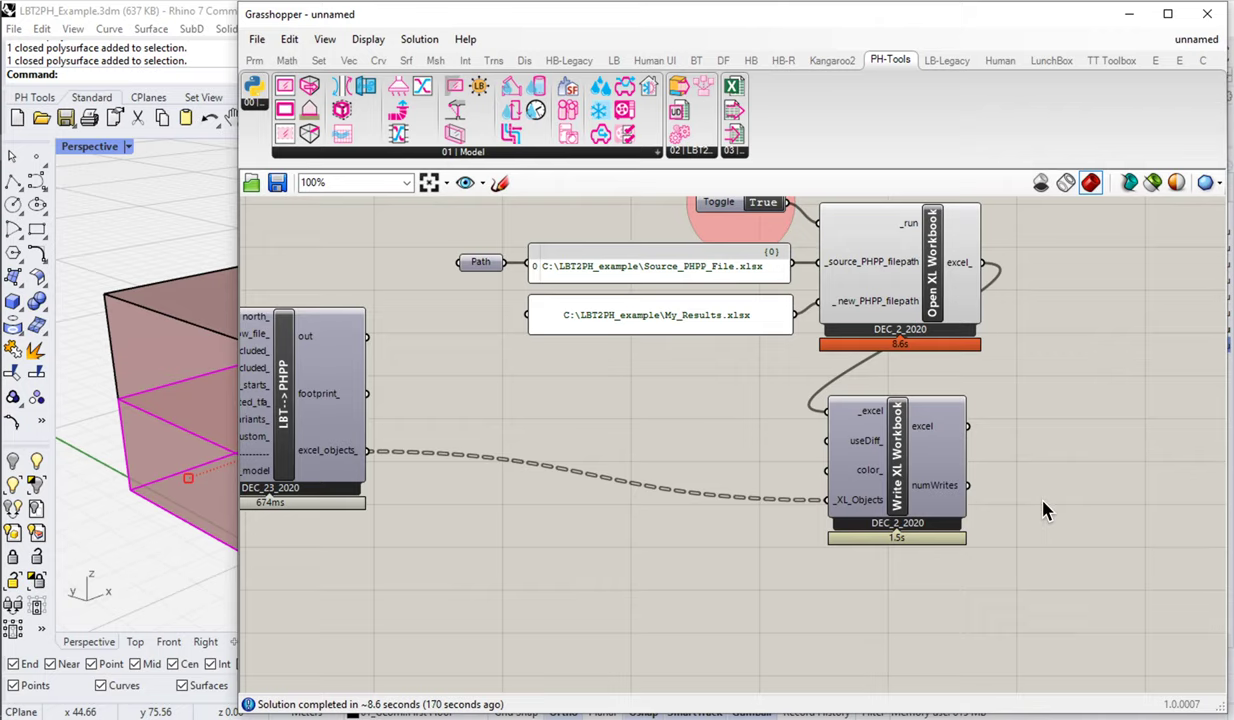
# Connect a new panel to the numWrites output of Write XL Workbook and shrink it to a compact size.
pyautogui.scroll(3, 940, 490)
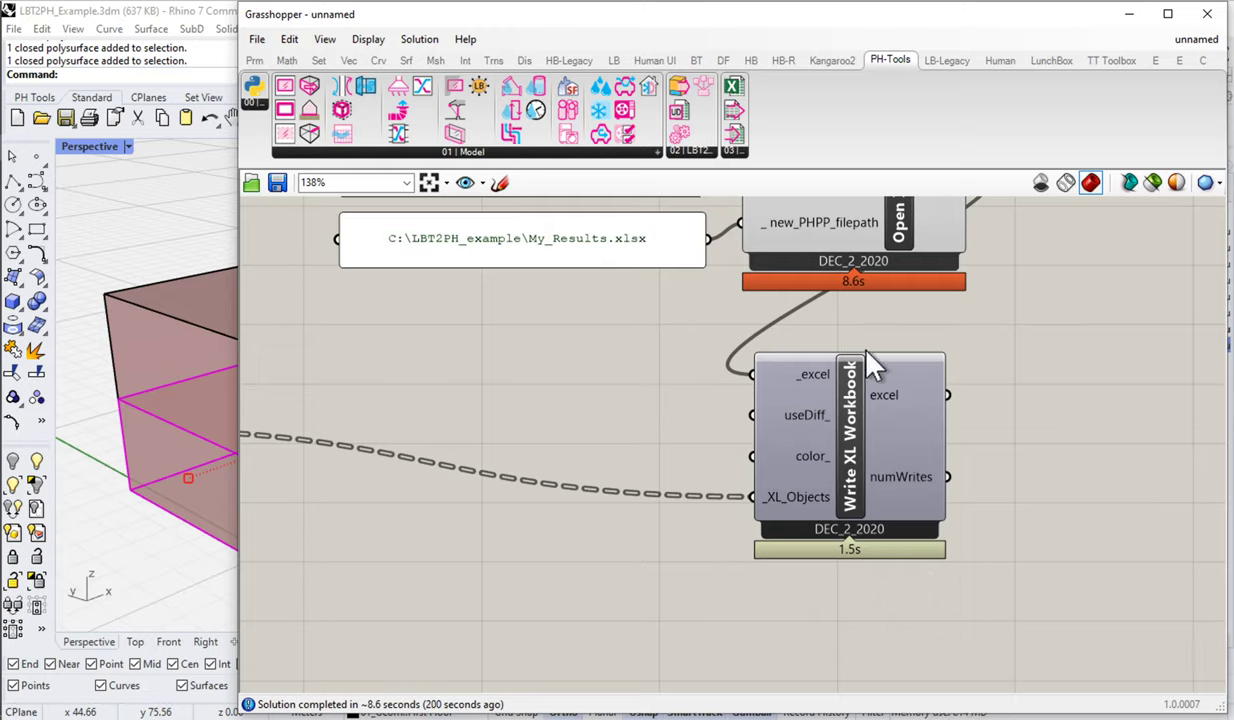
pyautogui.moveTo(744, 532); pyautogui.dragTo(782, 520, button='right')
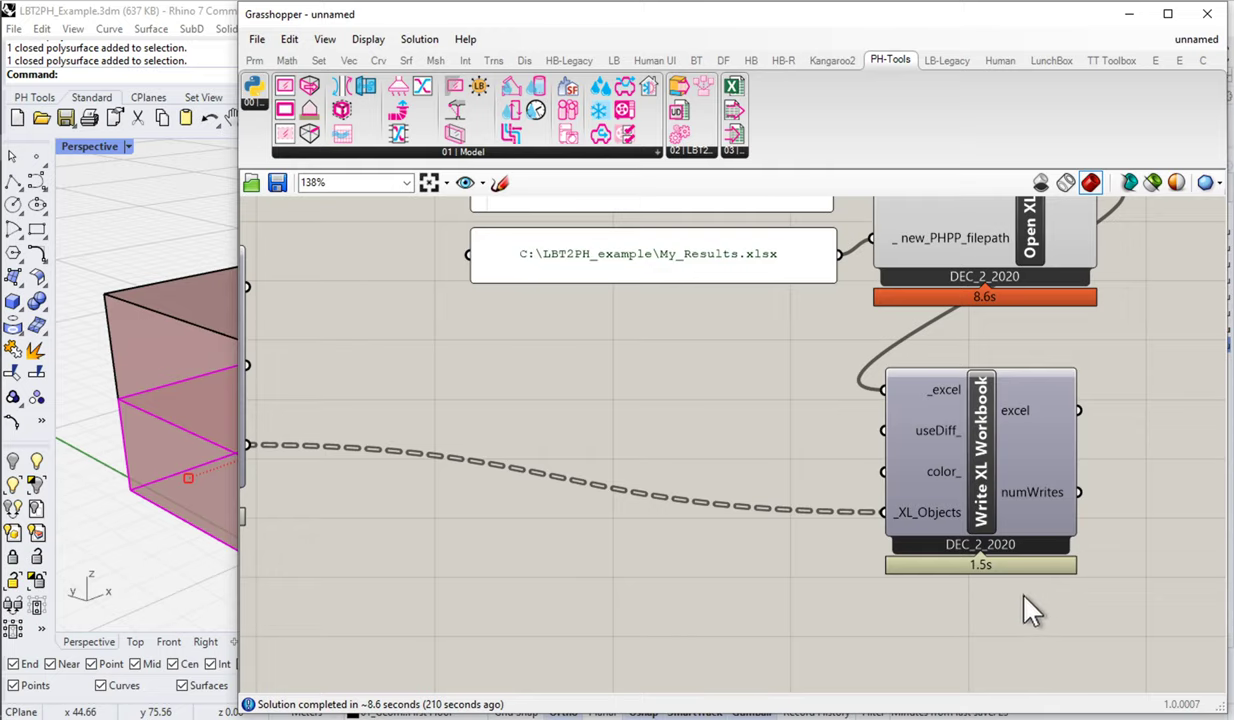
pyautogui.moveTo(1030, 594); pyautogui.dragTo(960, 594, button='right')
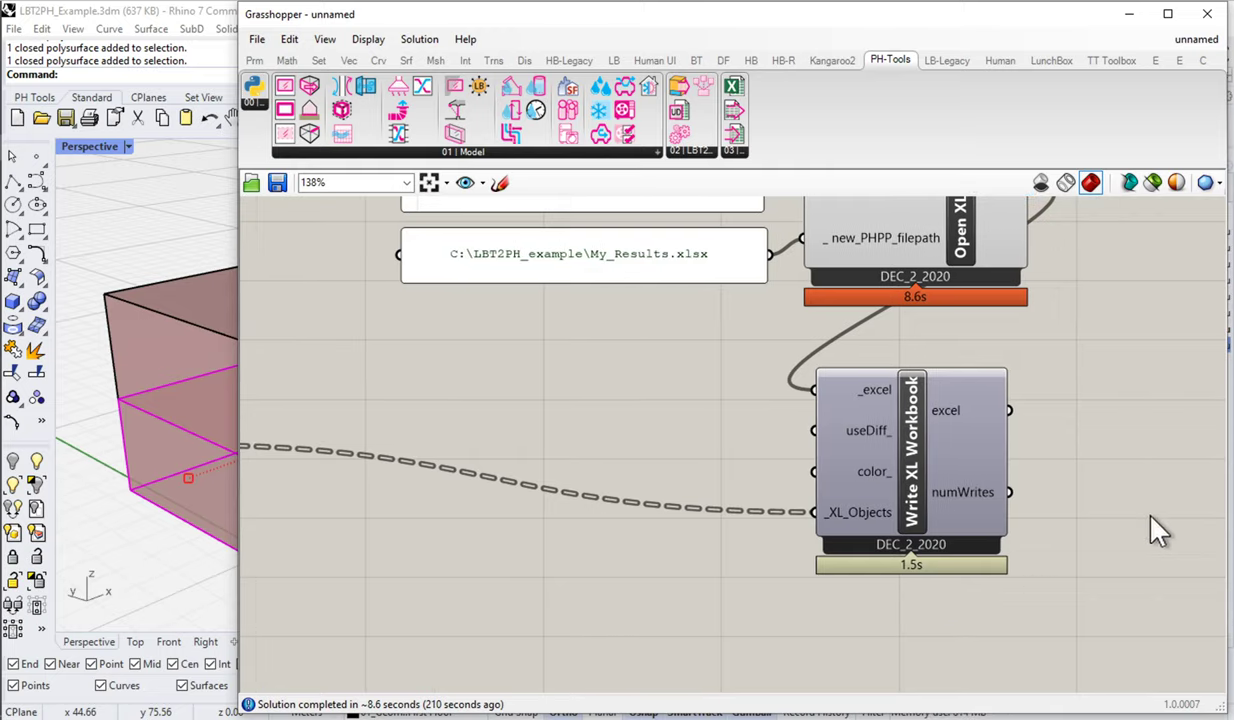
pyautogui.moveTo(1008, 492); pyautogui.dragTo(1041, 482)
pyautogui.click(1041, 482)
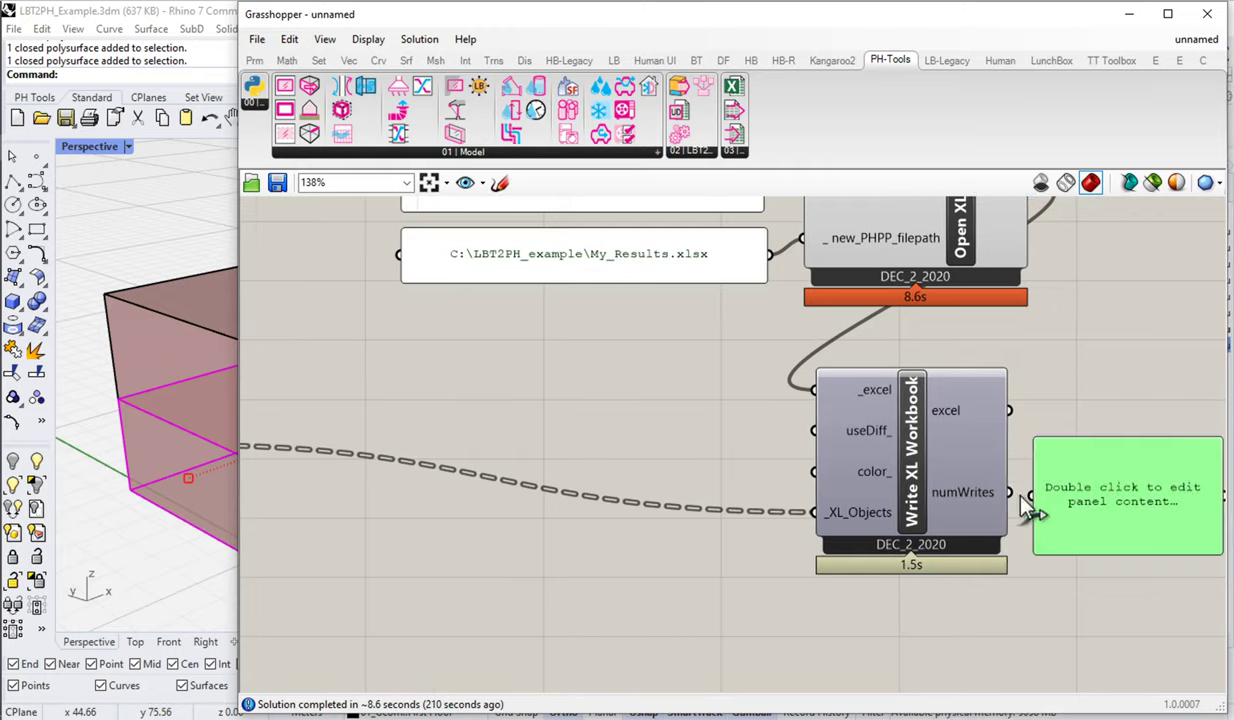
pyautogui.moveTo(1142, 530); pyautogui.dragTo(1026, 518, button='right')
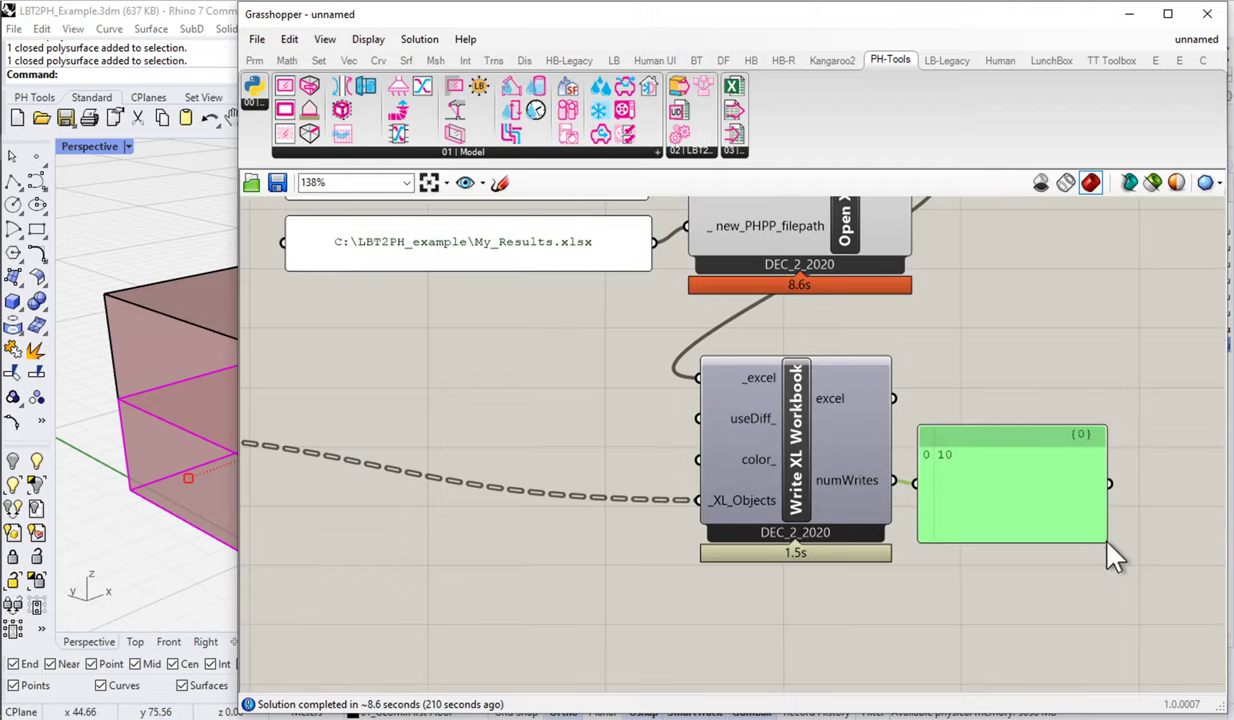
pyautogui.moveTo(1107, 543); pyautogui.dragTo(1037, 520)
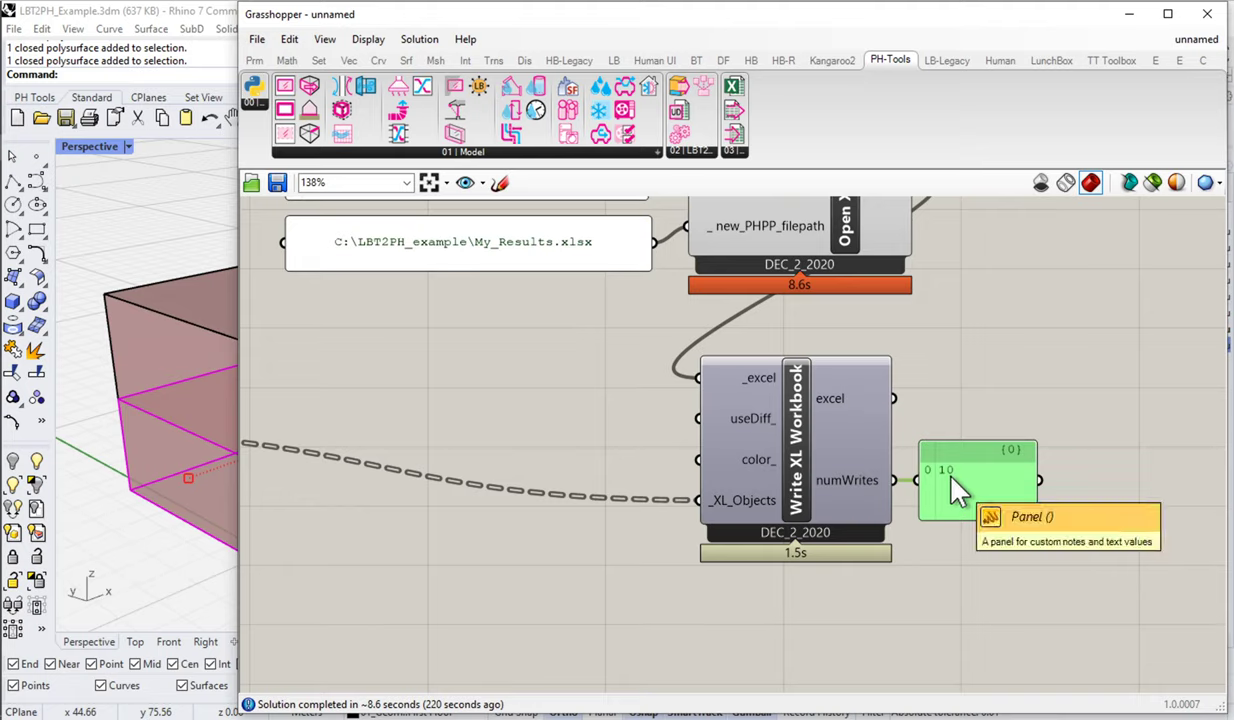
# Inspect the data held in the excel_objects_ output of the LBT-->PHPP component.
pyautogui.moveTo(302, 438); pyautogui.dragTo(812, 508, button='right')
pyautogui.doubleClick(745, 415)
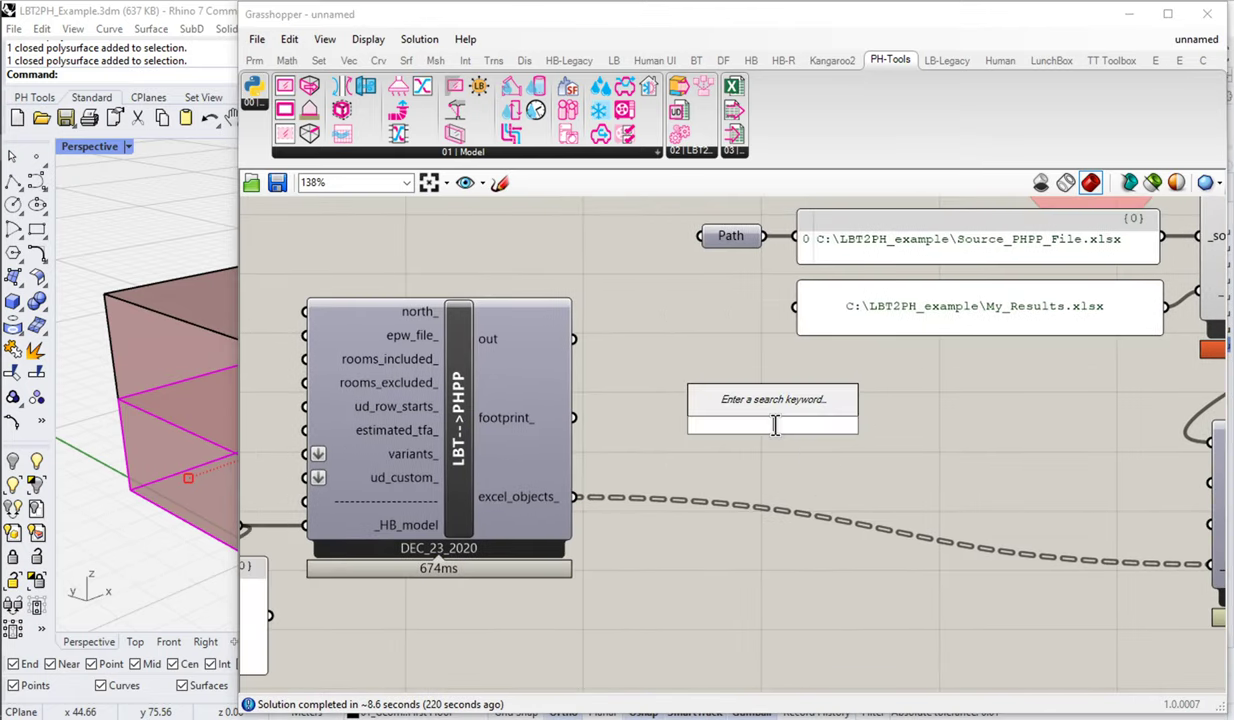
pyautogui.moveTo(524, 505)
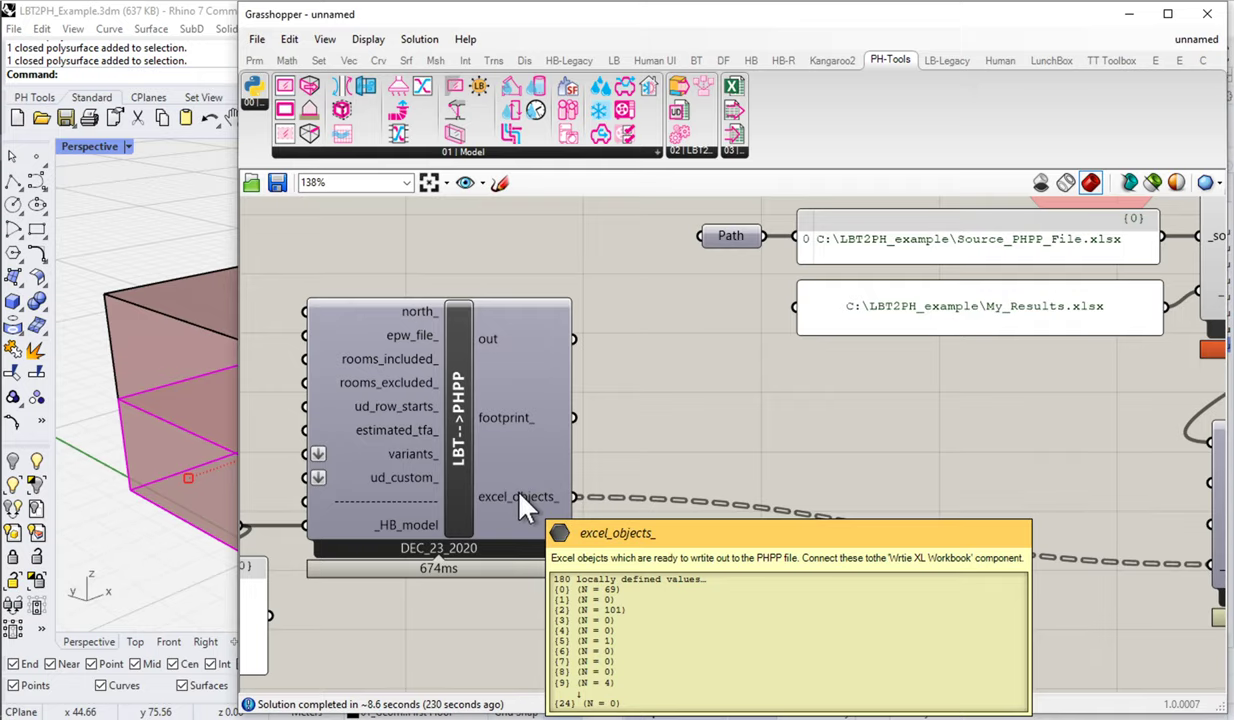
pyautogui.moveTo(936, 518); pyautogui.dragTo(489, 470, button='right')
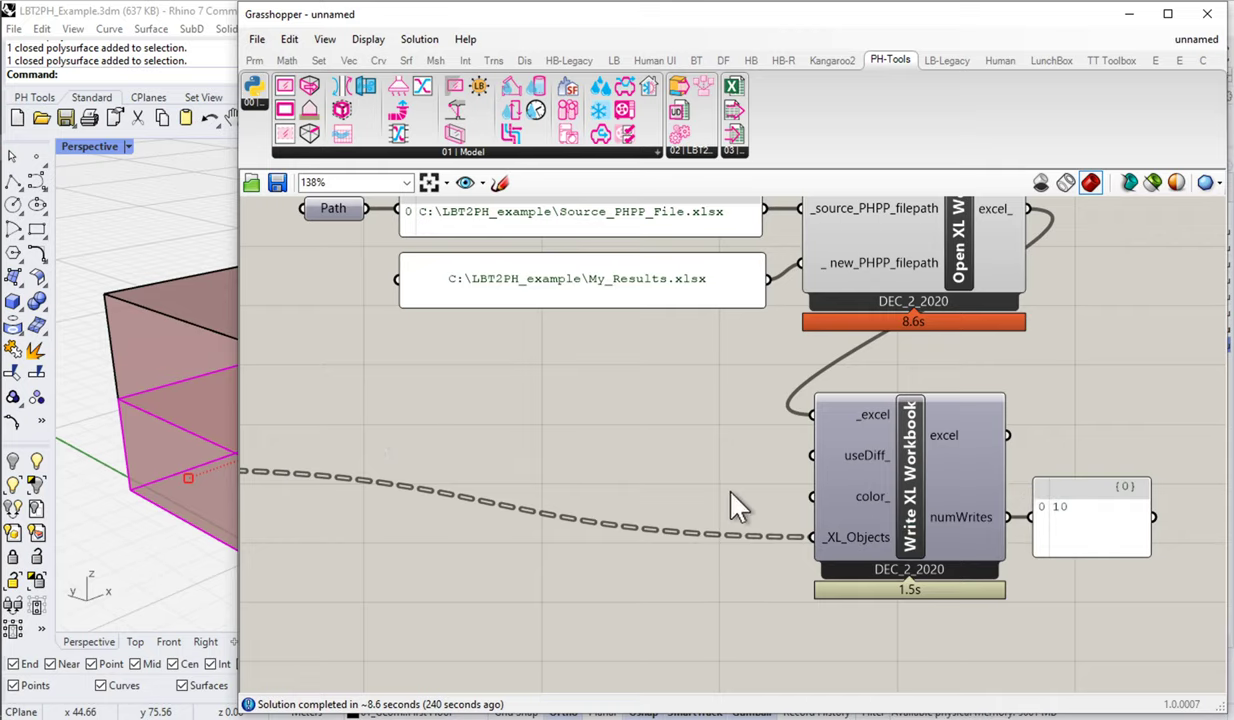
# Add a Boolean Toggle set to False and connect it to the useDiff_ input of Write XL Workbook.
pyautogui.moveTo(843, 461)
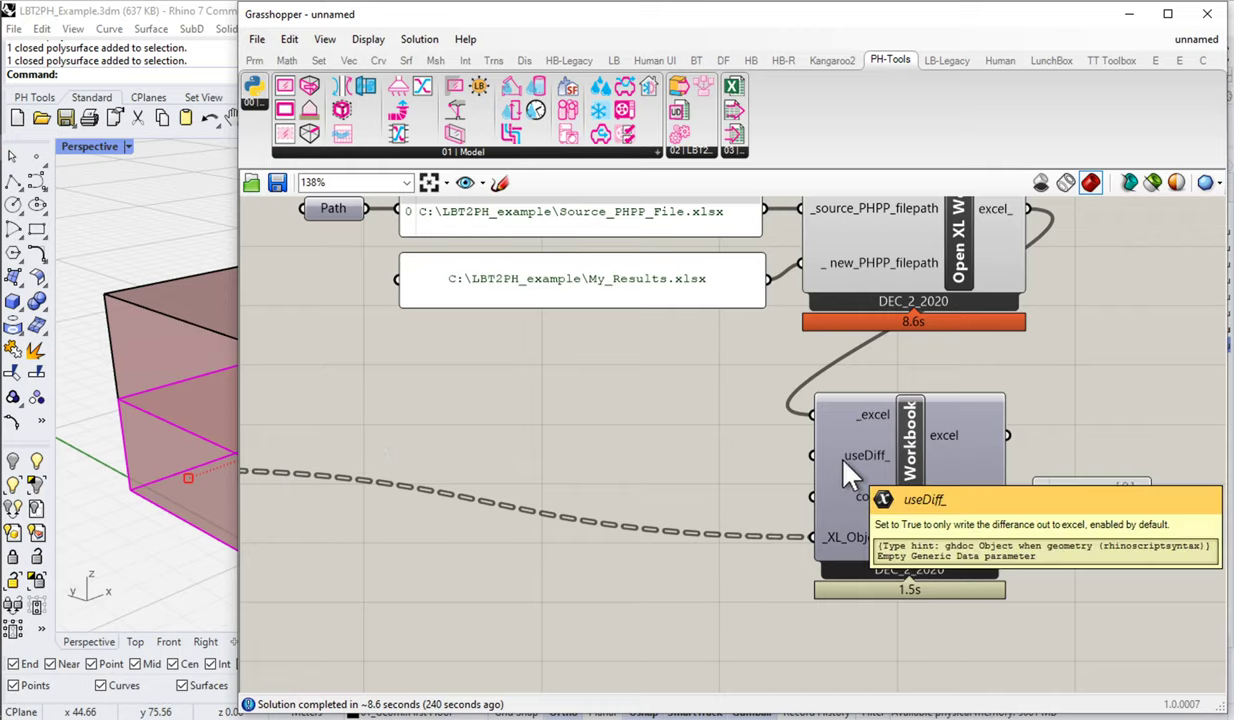
pyautogui.doubleClick(724, 438)
pyautogui.write('n')
pyautogui.press('BackSpace')
pyautogui.write('bool')
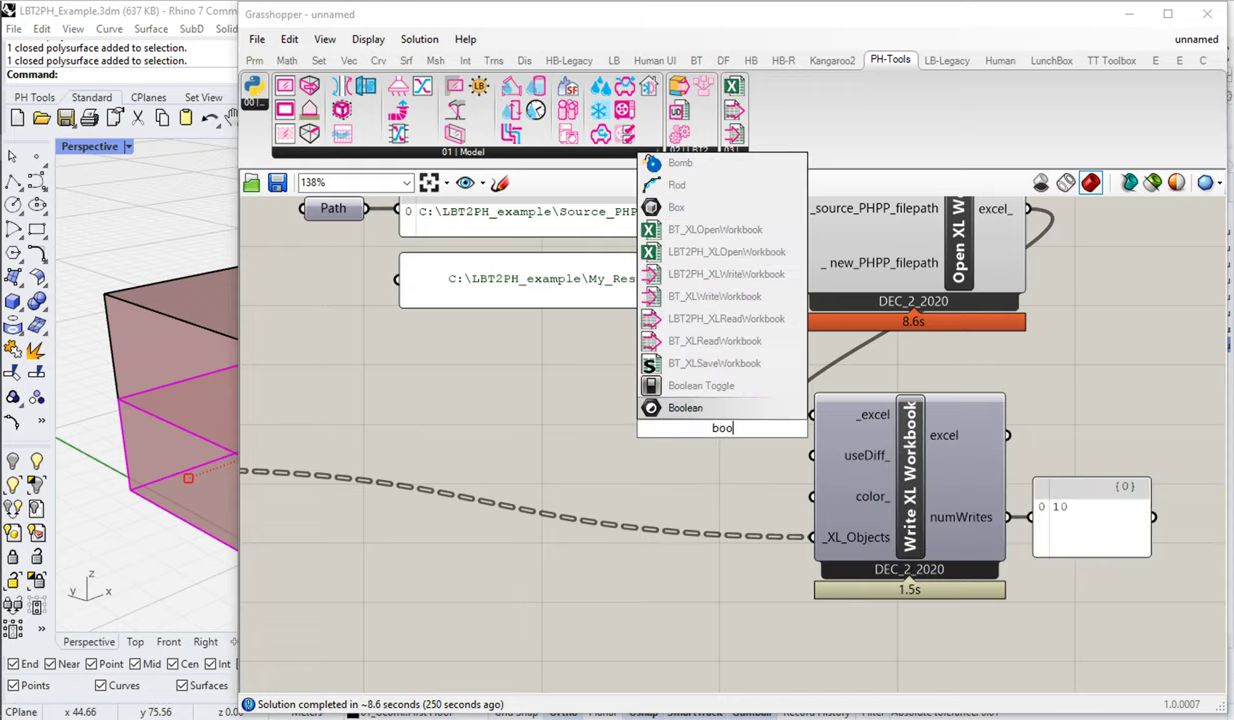
pyautogui.press('Return')
pyautogui.moveTo(692, 428); pyautogui.dragTo(660, 432)
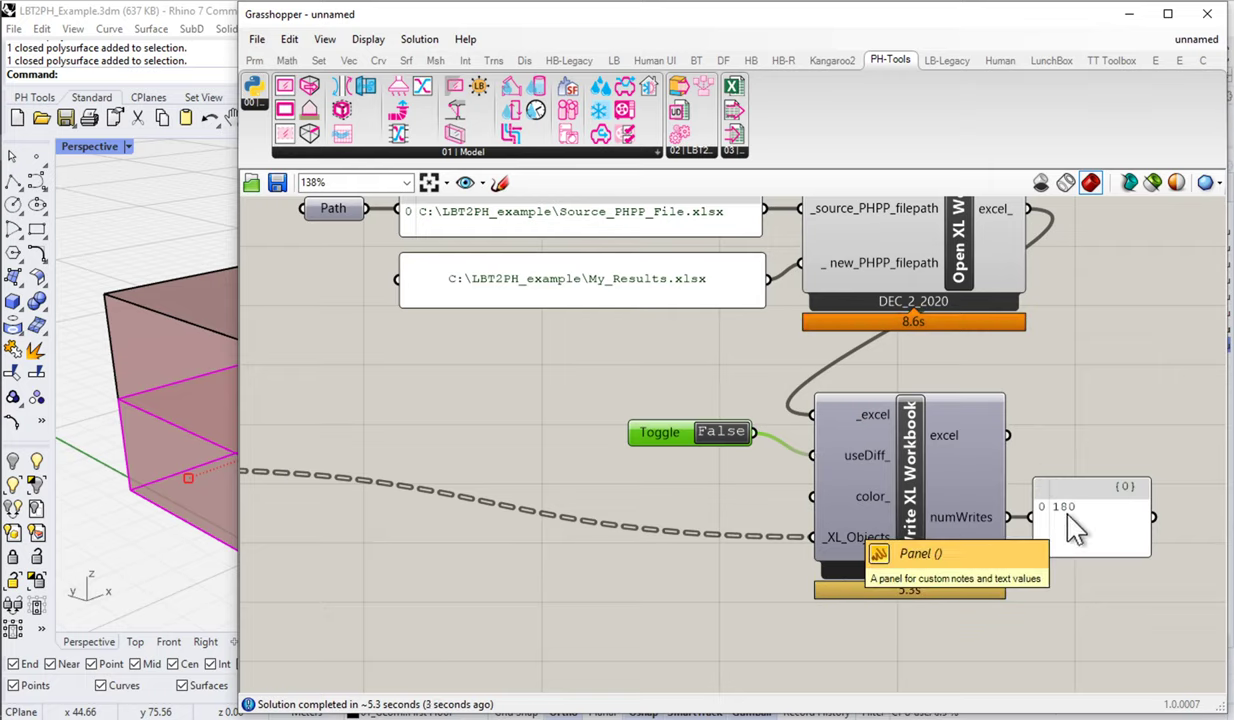
# Set the useDiff_ toggle to True and move it level with the useDiff_ input.
pyautogui.moveTo(674, 530); pyautogui.dragTo(625, 545, button='right')
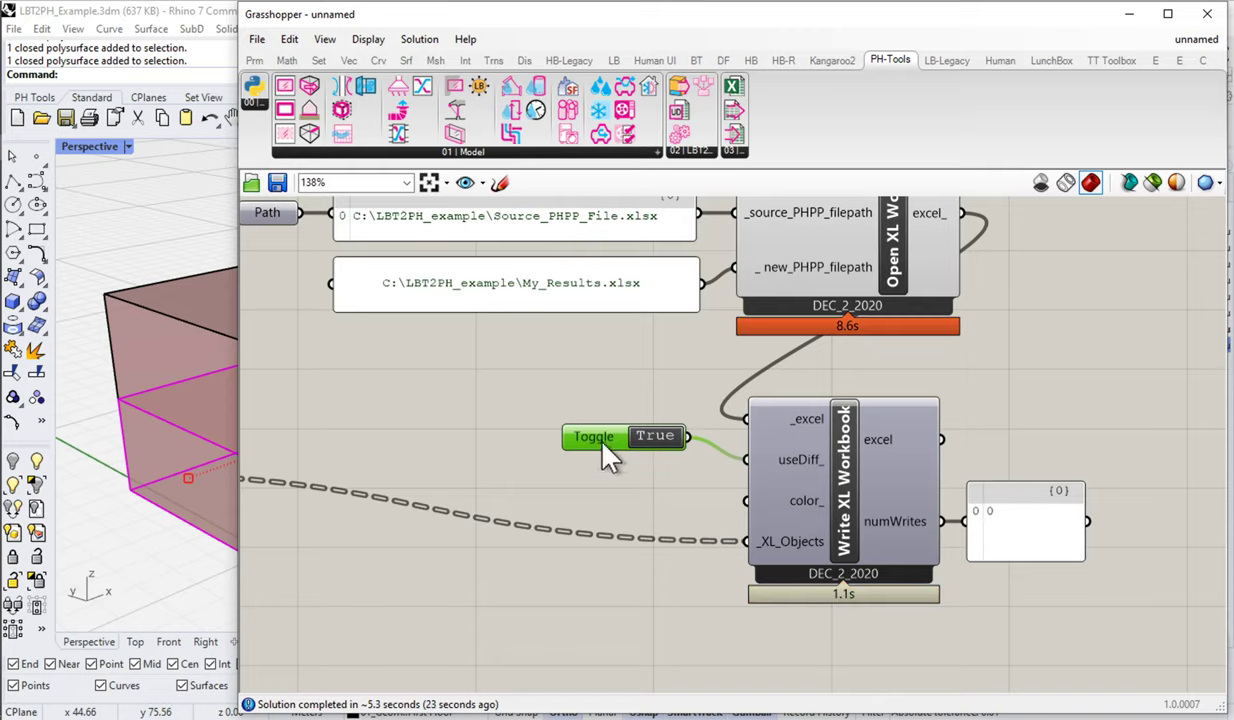
pyautogui.moveTo(601, 441); pyautogui.dragTo(625, 464)
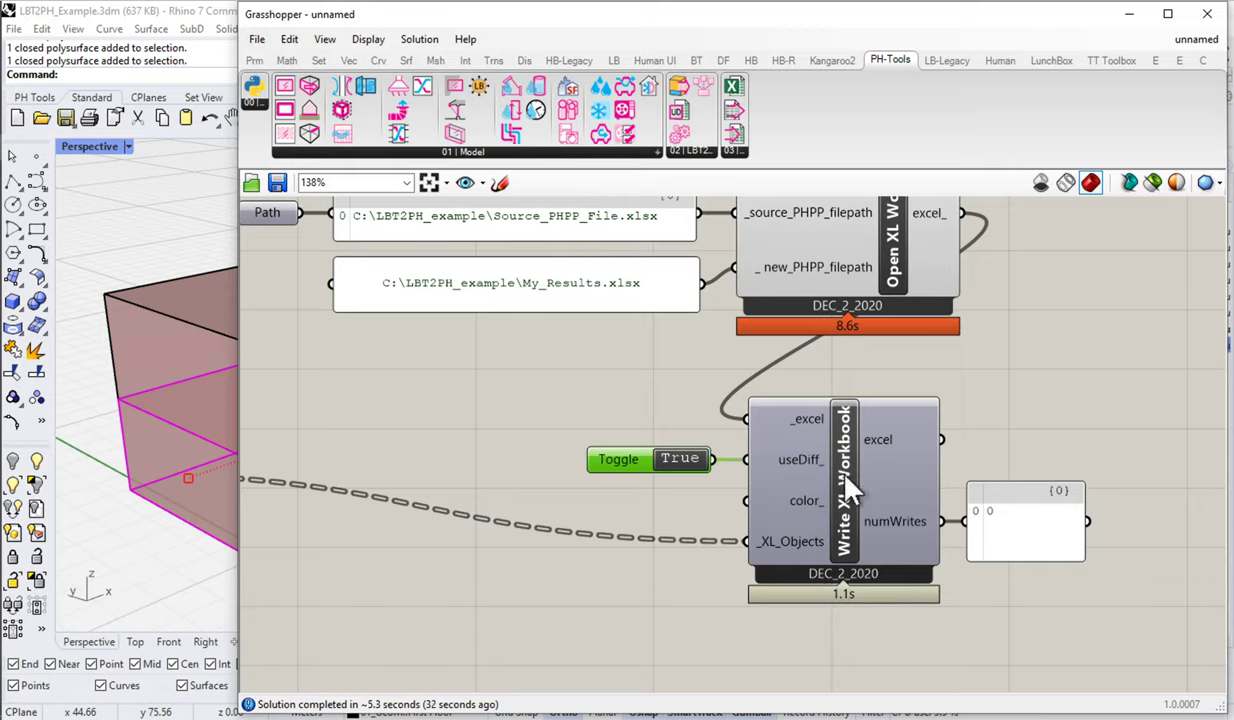
pyautogui.moveTo(890, 502)
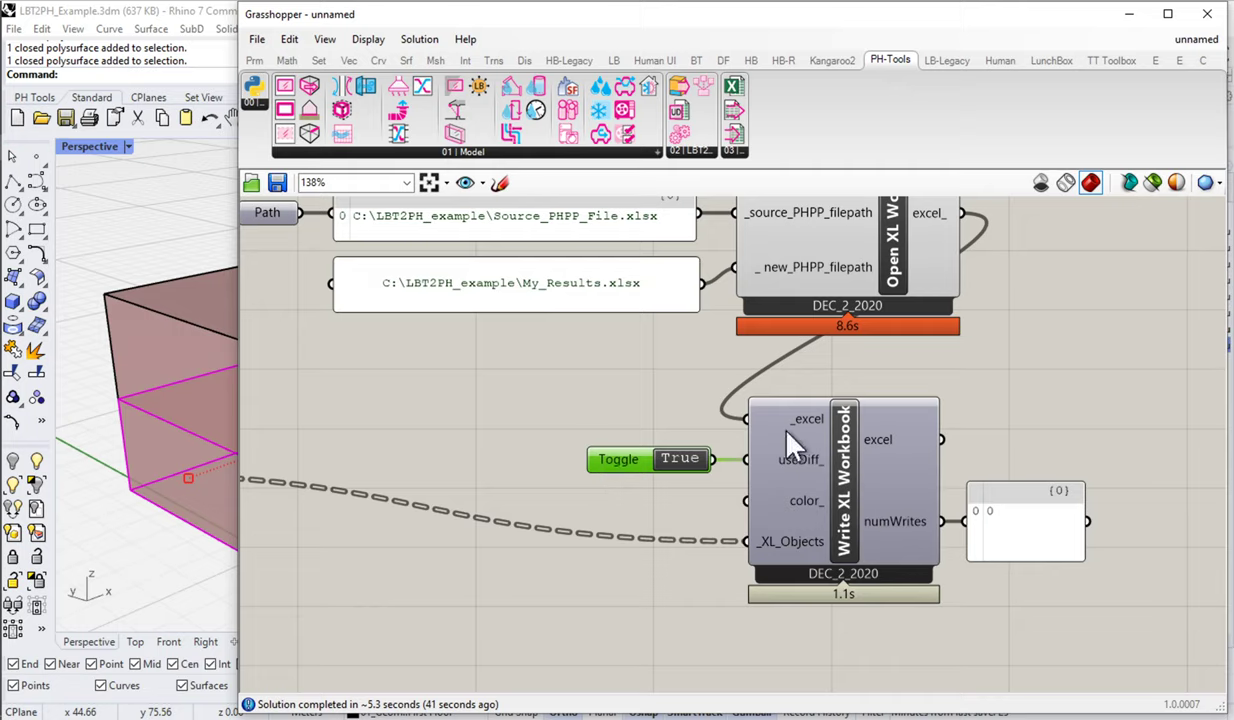
pyautogui.moveTo(760, 480)
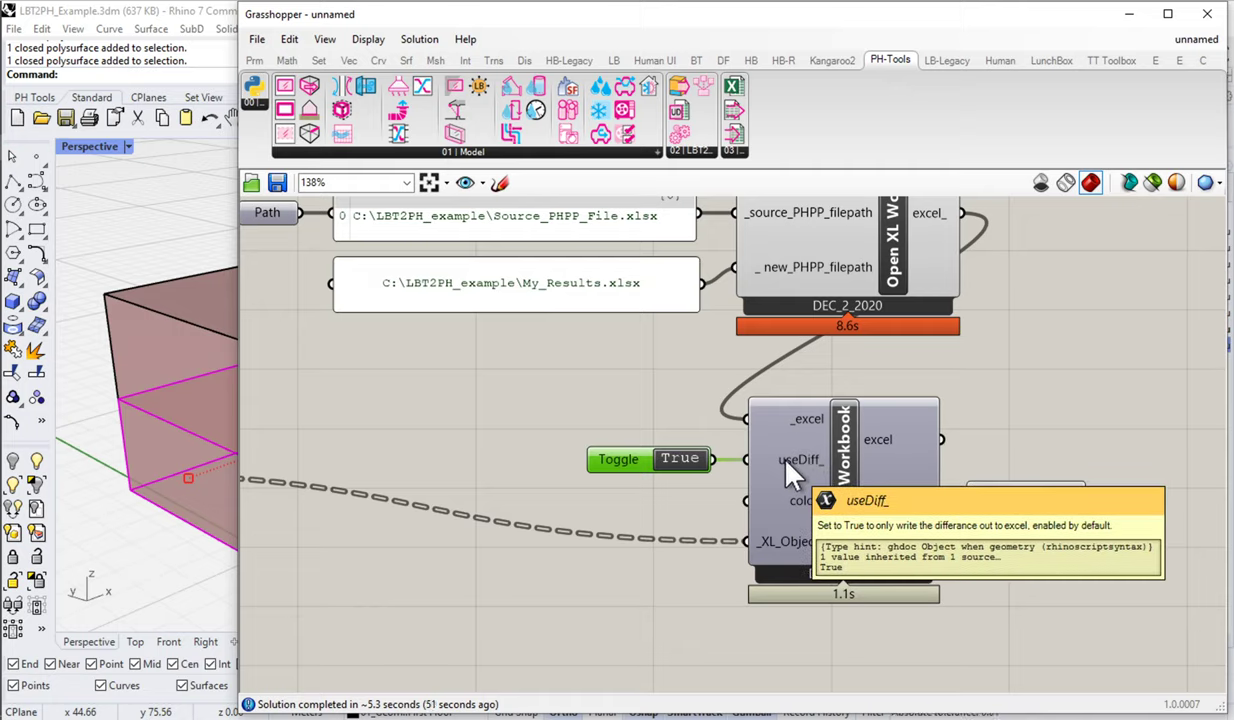
# Switch to My_Results.xlsx in Excel and examine the user-determined areas and assigned building assemblies on the Areas worksheet.
pyautogui.scroll(-2, 786, 463)
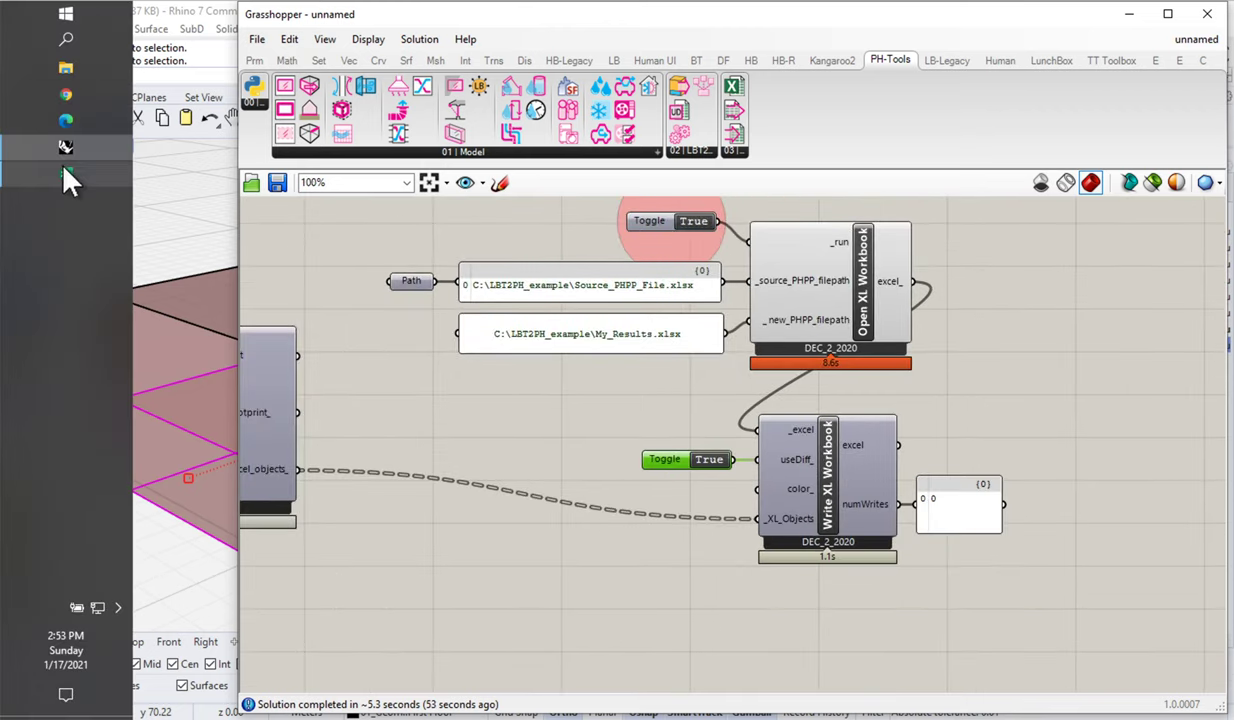
pyautogui.click(60, 158)
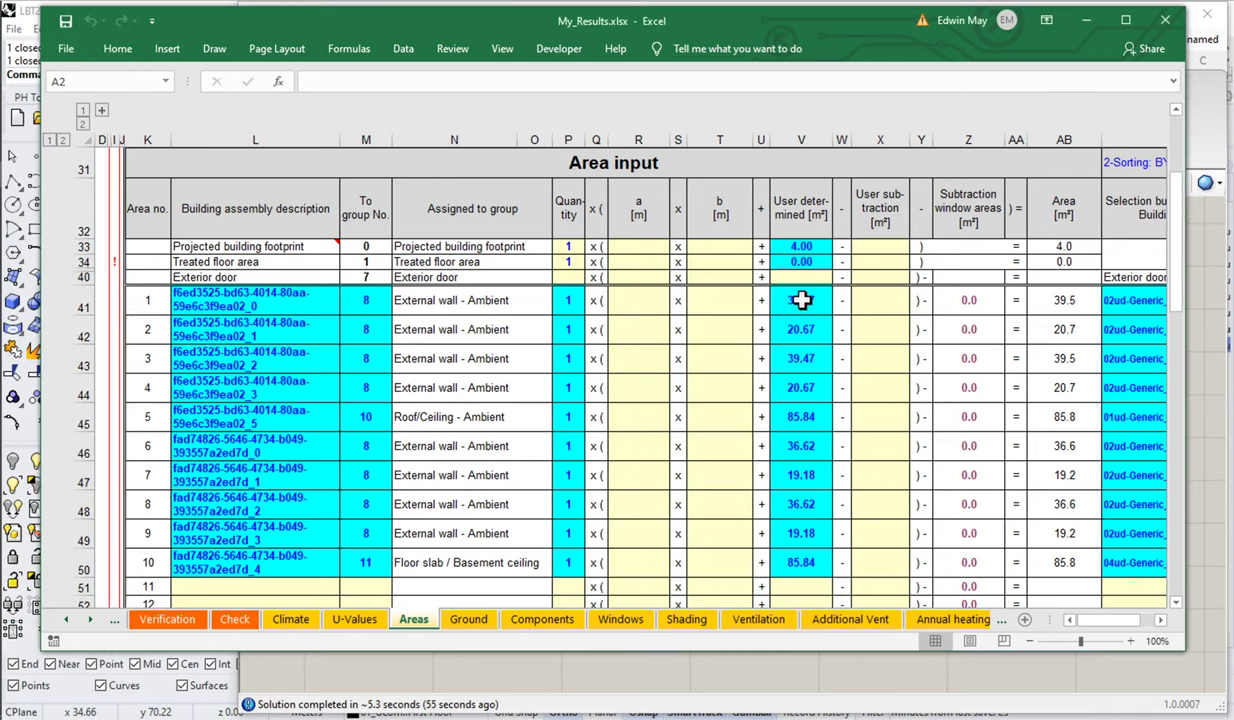
pyautogui.moveTo(795, 299); pyautogui.dragTo(790, 562)
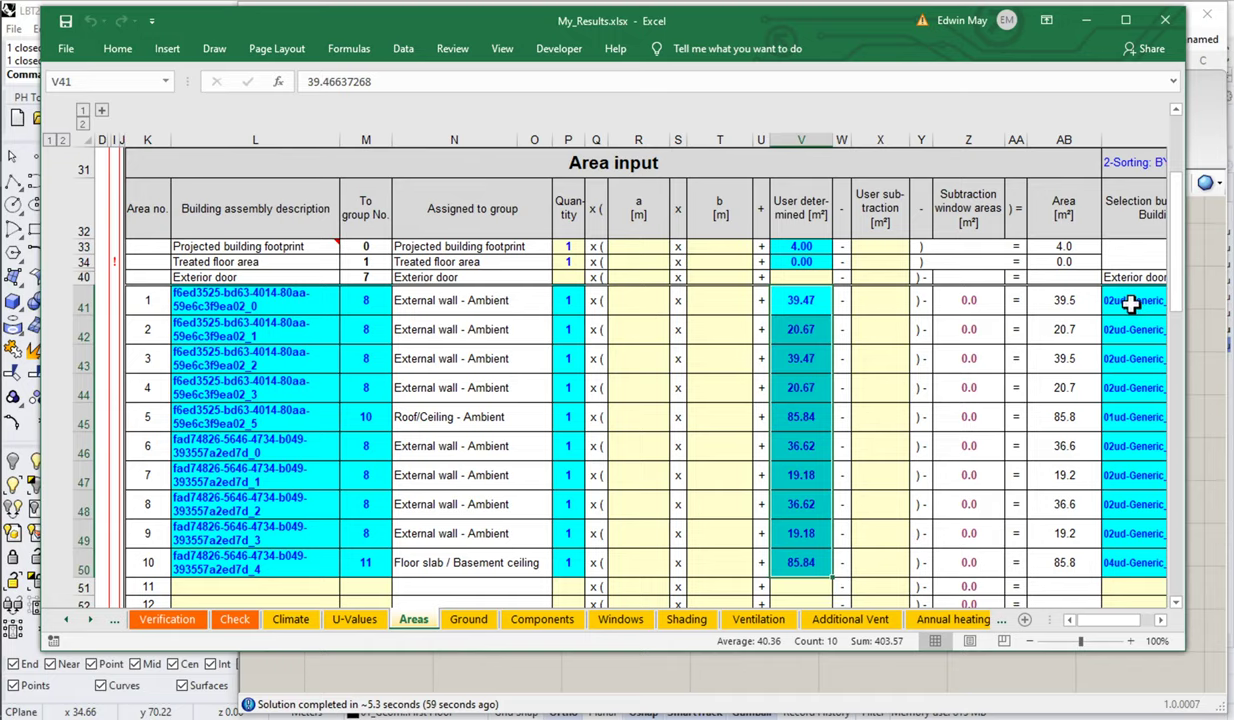
pyautogui.moveTo(1112, 301); pyautogui.dragTo(1137, 562)
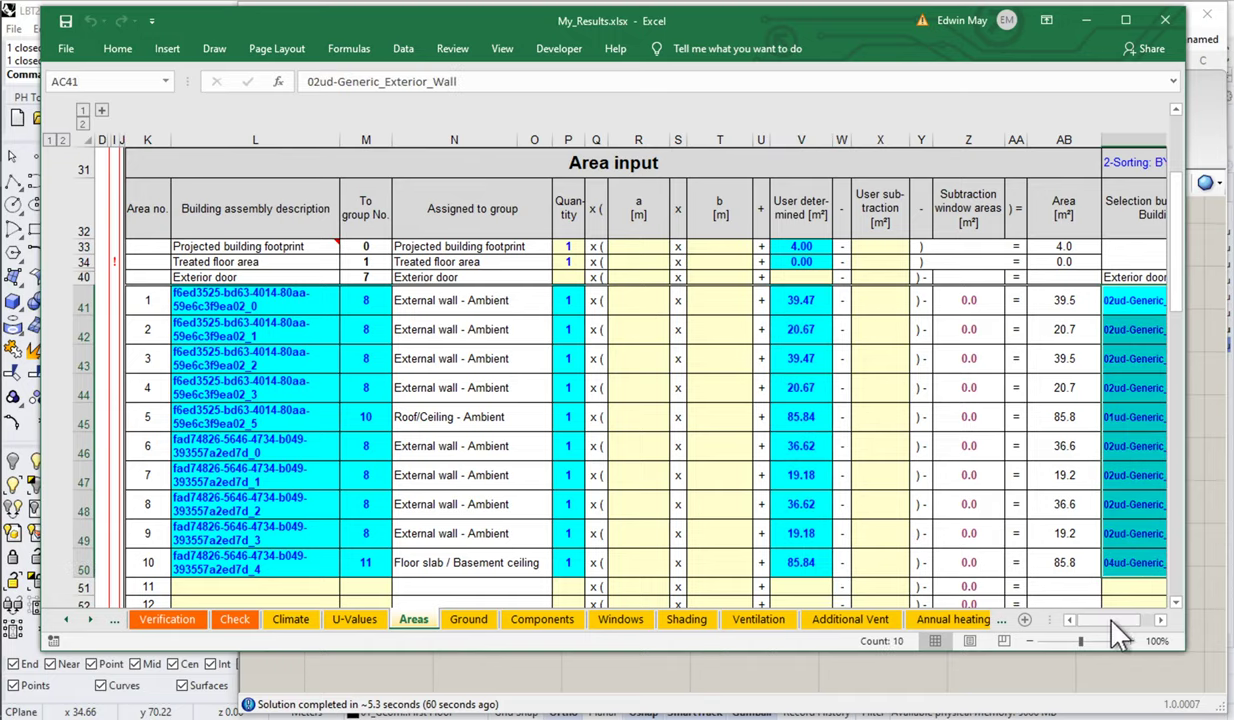
pyautogui.moveTo(1098, 620)
pyautogui.mouseDown()
pyautogui.moveTo(1120, 630)
pyautogui.moveTo(1102, 630)
pyautogui.mouseUp()
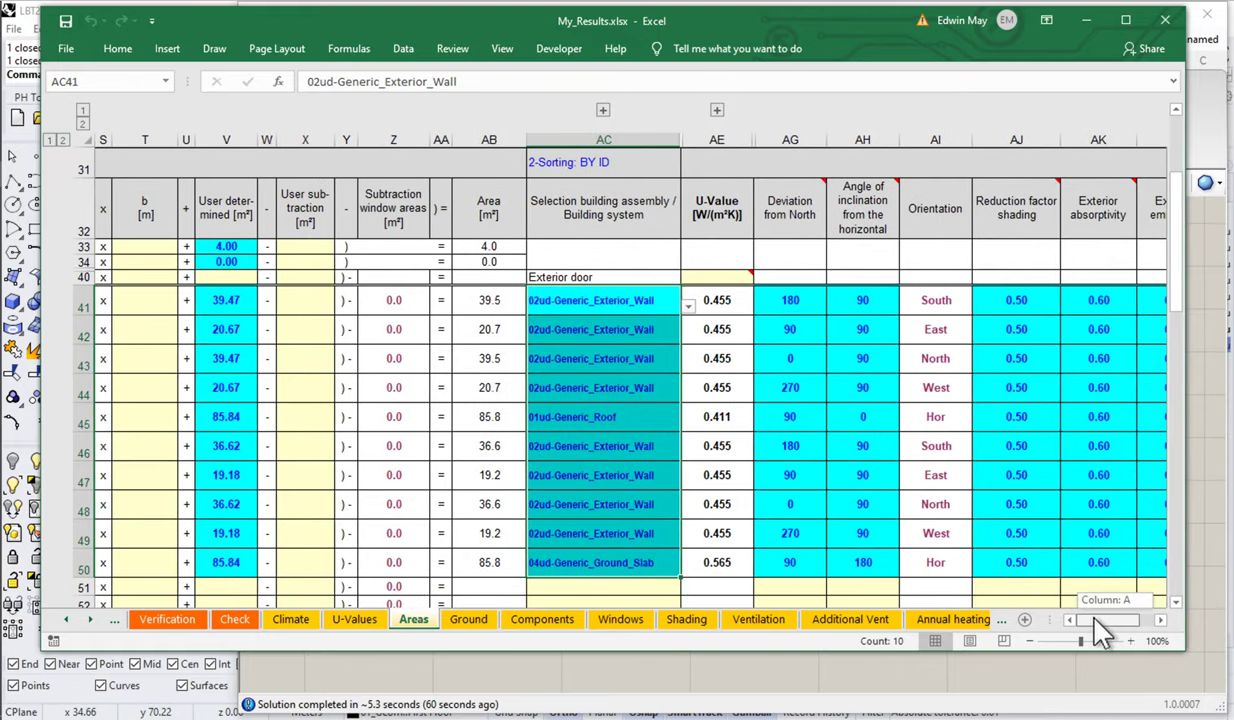
pyautogui.moveTo(1104, 630); pyautogui.dragTo(1098, 630)
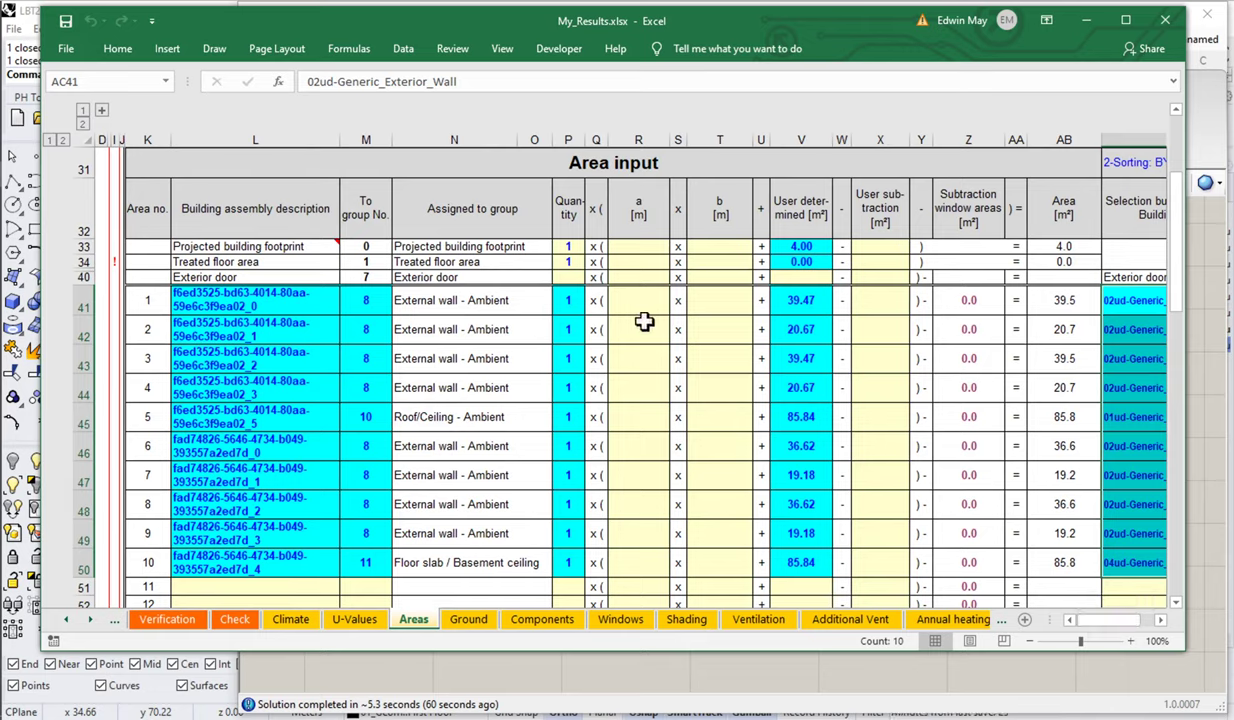
# Check the group numbers of the roof, floor slab and external wall rows, and return to Open XL Workbook in Grasshopper.
pyautogui.click(377, 420)
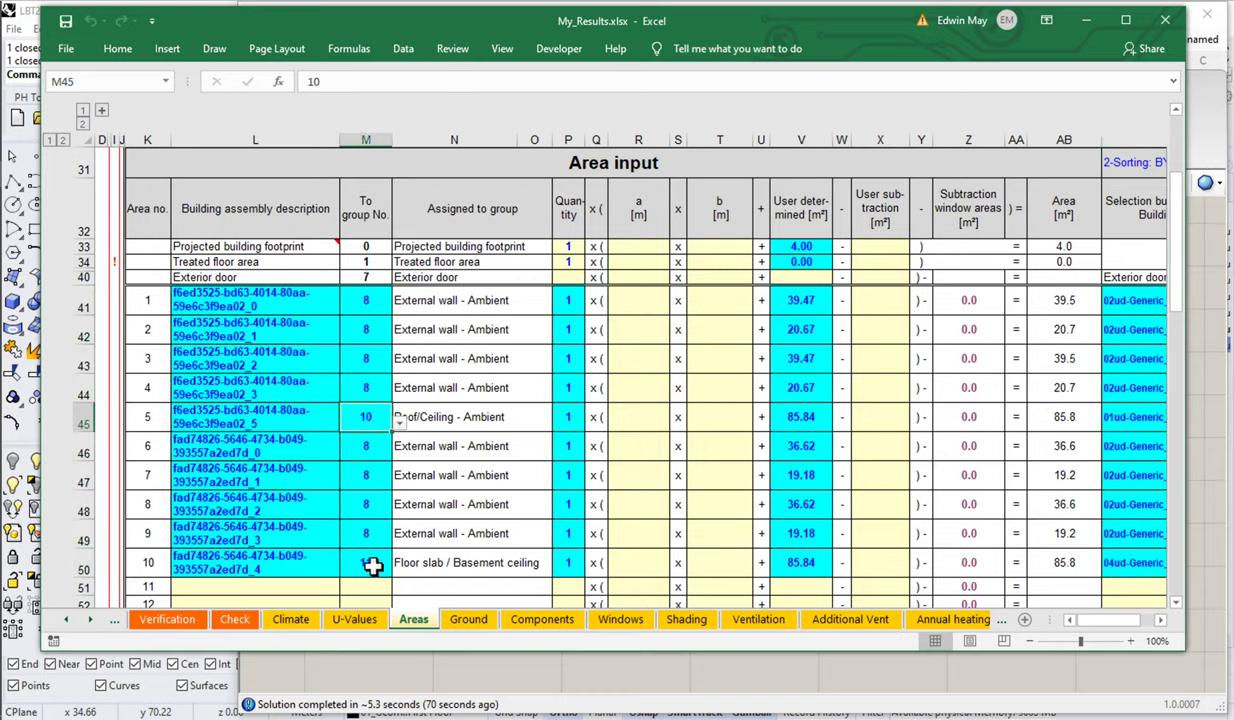
pyautogui.click(371, 564)
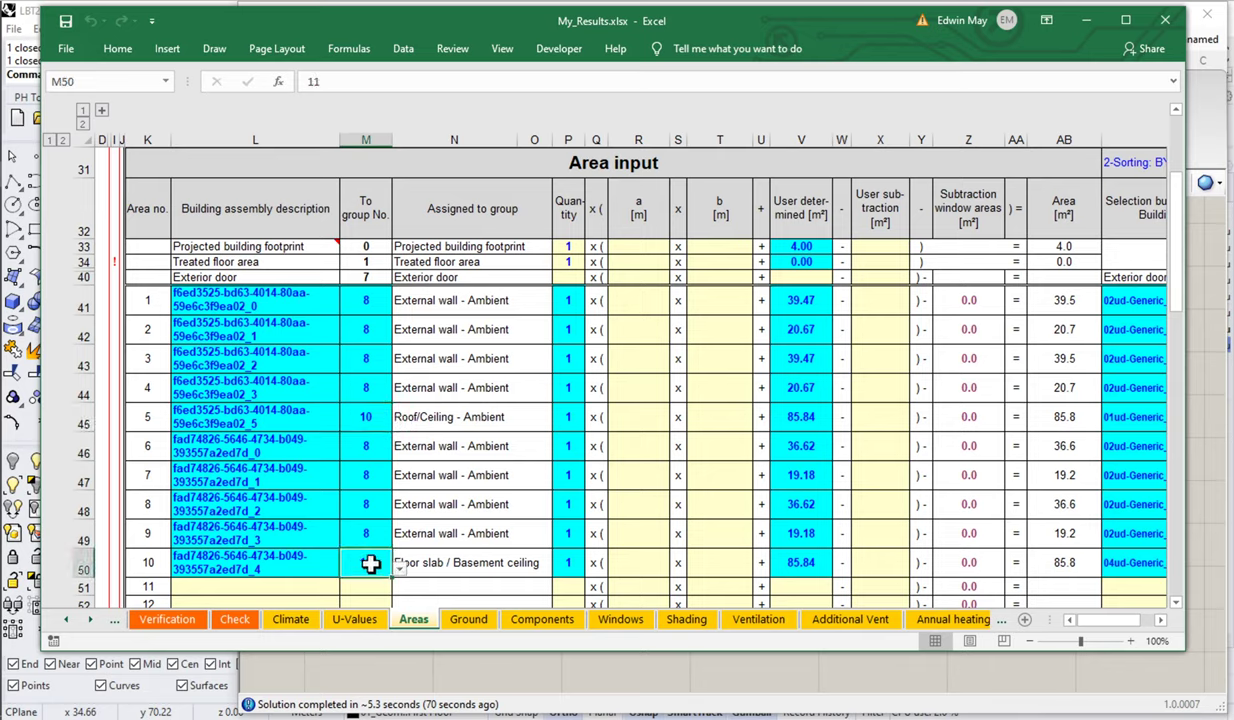
pyautogui.moveTo(366, 442); pyautogui.dragTo(367, 530)
pyautogui.moveTo(366, 380); pyautogui.dragTo(372, 311)
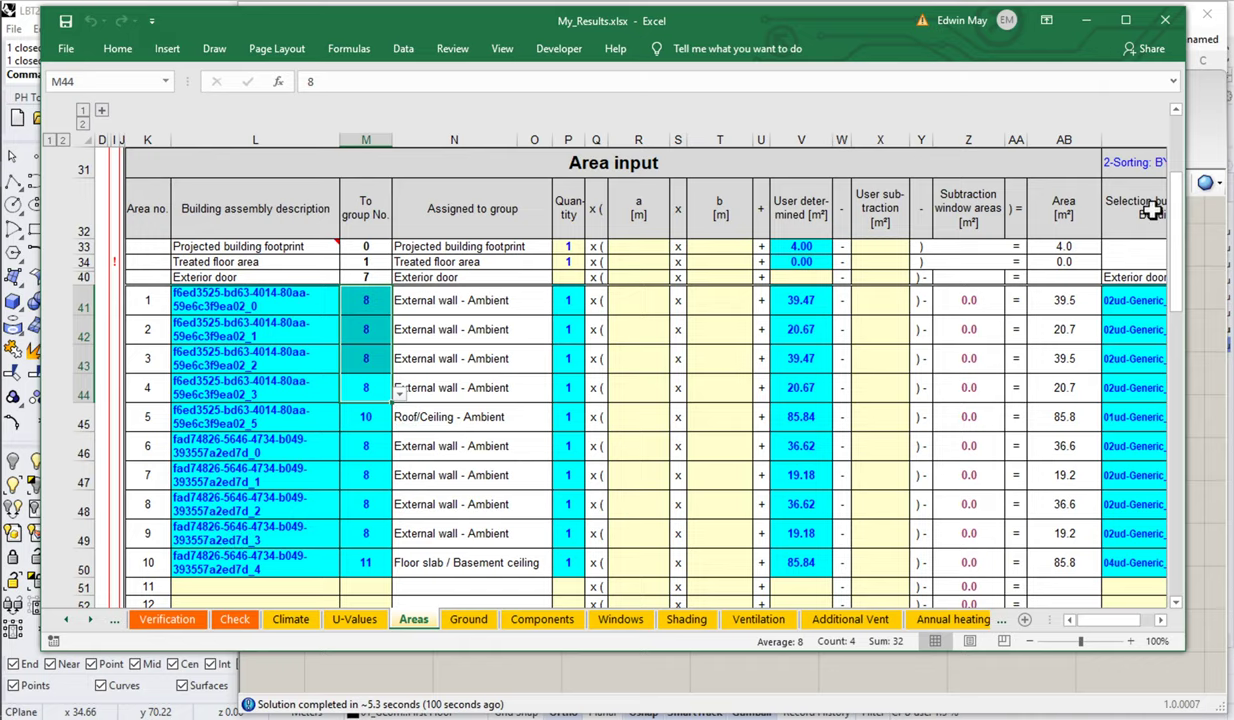
pyautogui.click(1200, 300)
pyautogui.scroll(1, 705, 384)
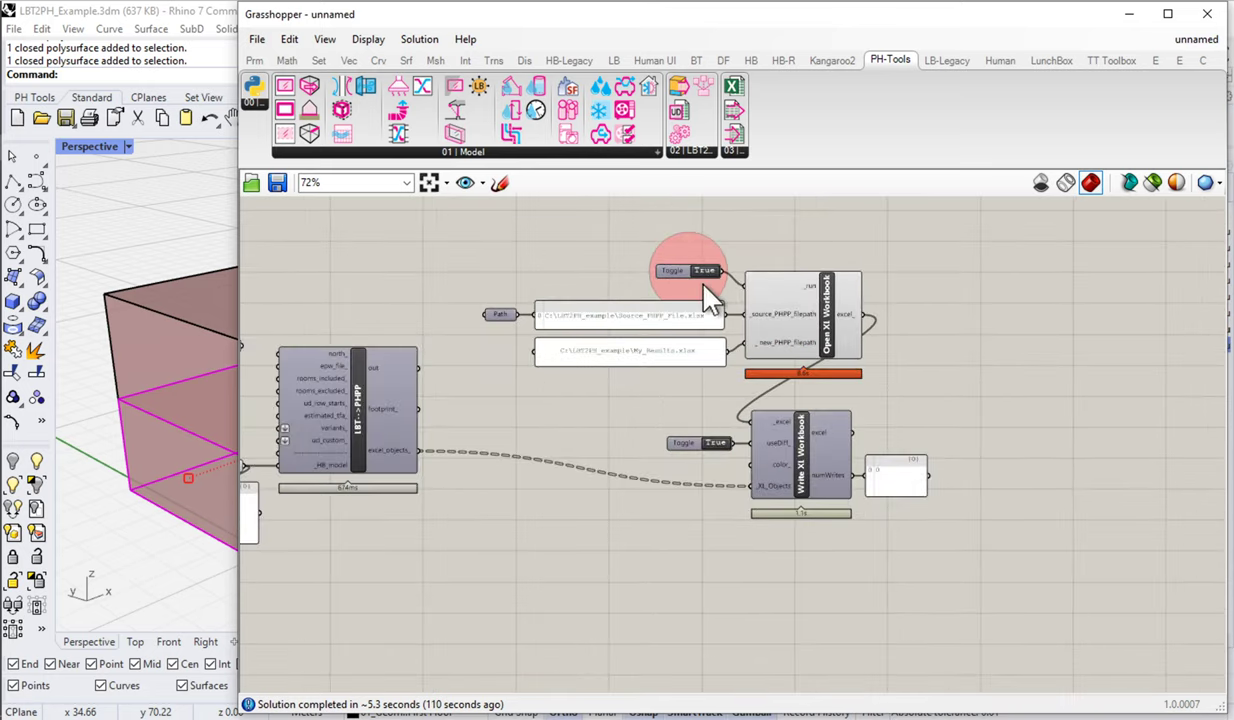
pyautogui.scroll(4, 710, 298)
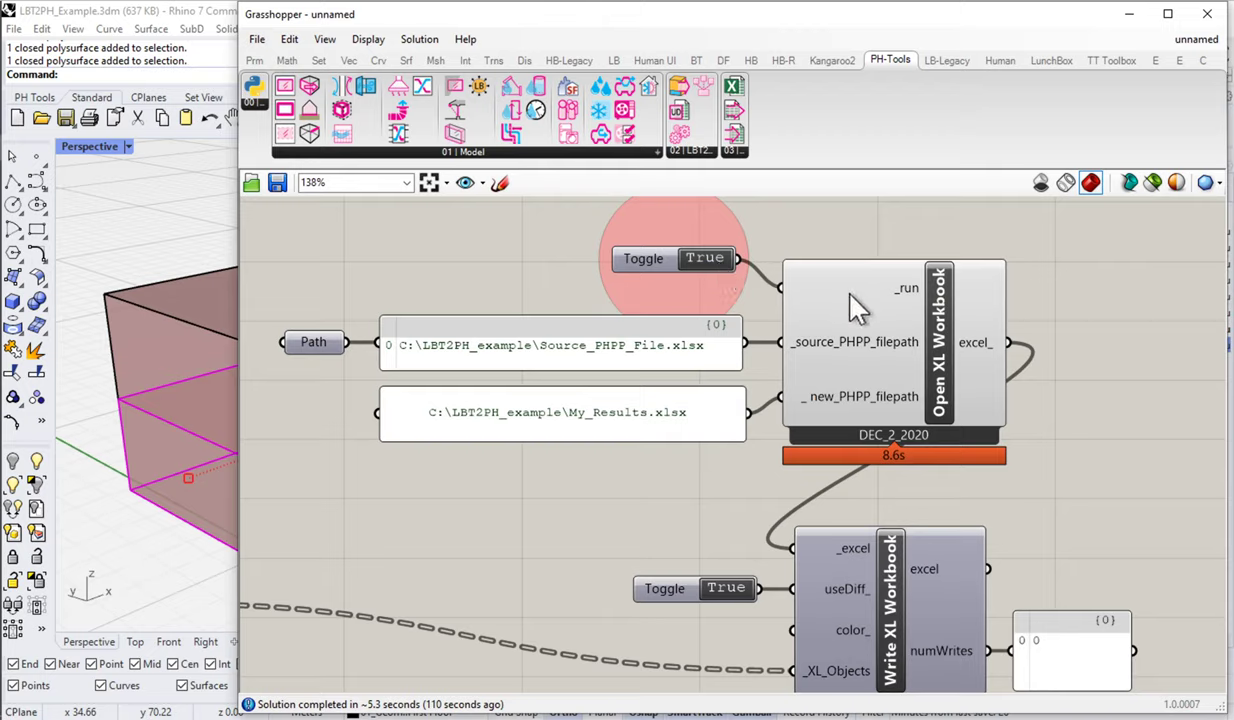
# Widen the Grasshopper window over the Rhino viewport so that more of the definition fits around the LBT-->PHPP component.
pyautogui.moveTo(5, 150)
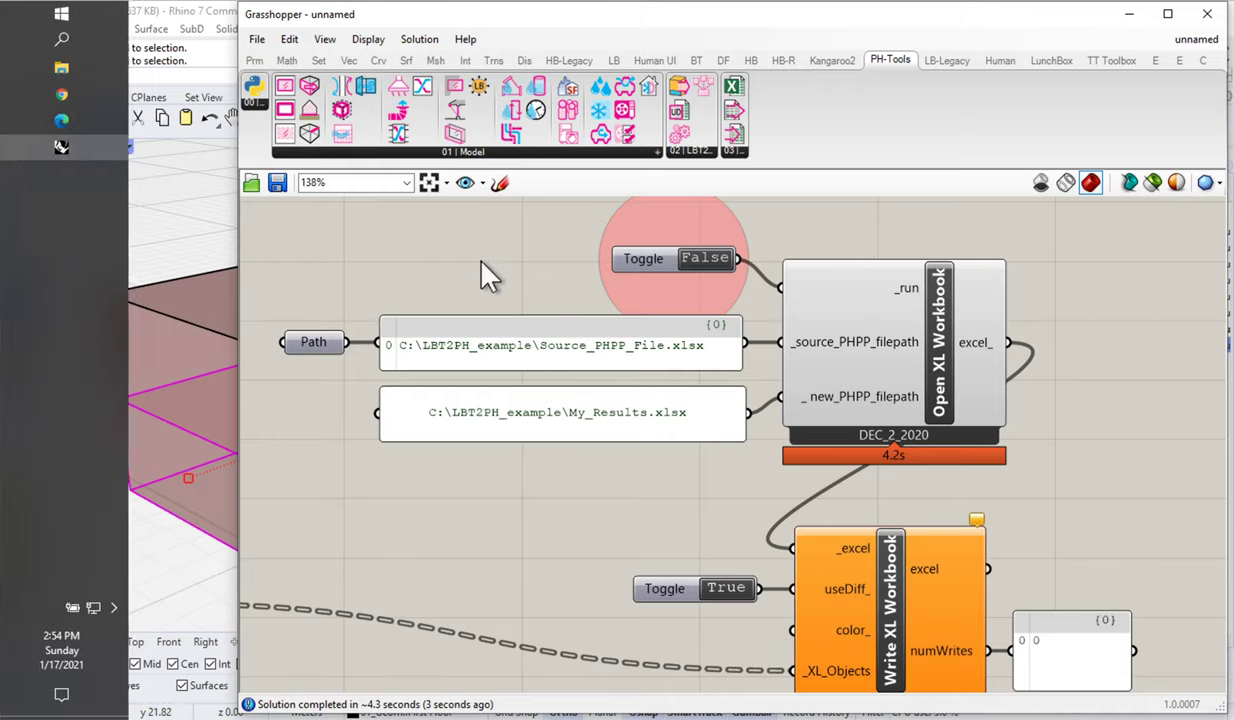
pyautogui.scroll(-2, 729, 330)
pyautogui.moveTo(595, 348); pyautogui.dragTo(806, 372, button='right')
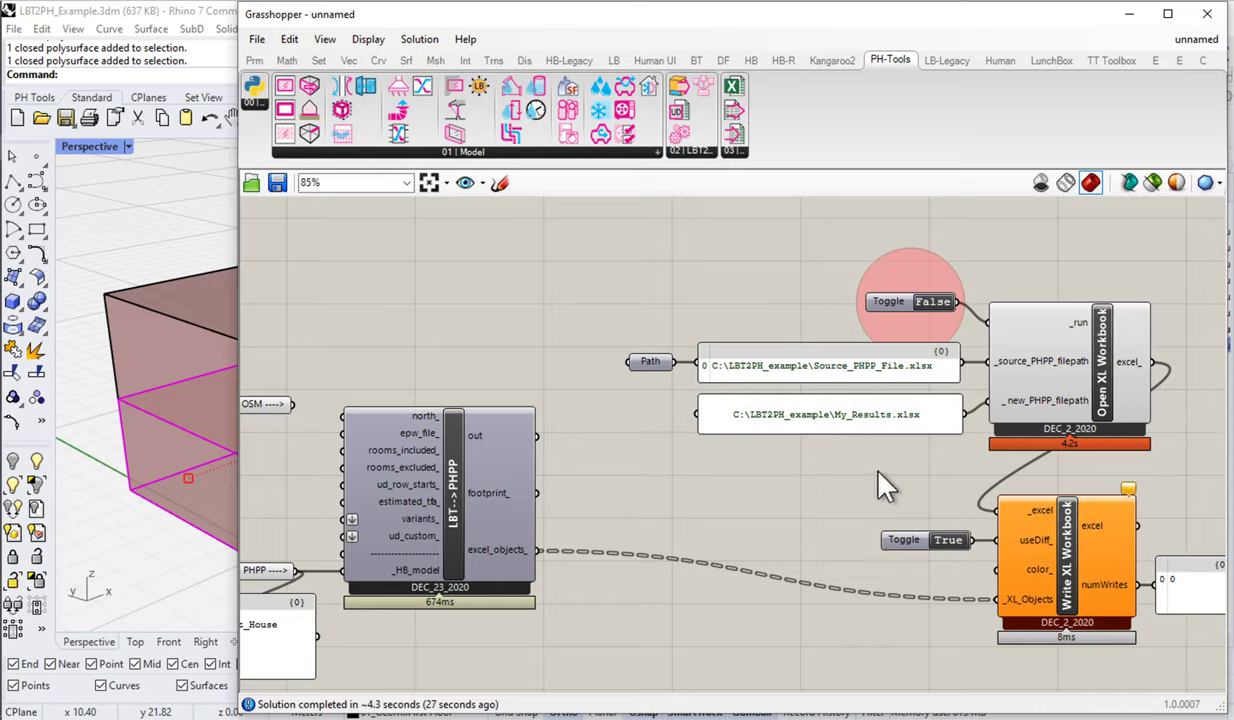
pyautogui.scroll(-3, 876, 485)
pyautogui.moveTo(707, 415); pyautogui.dragTo(840, 402, button='right')
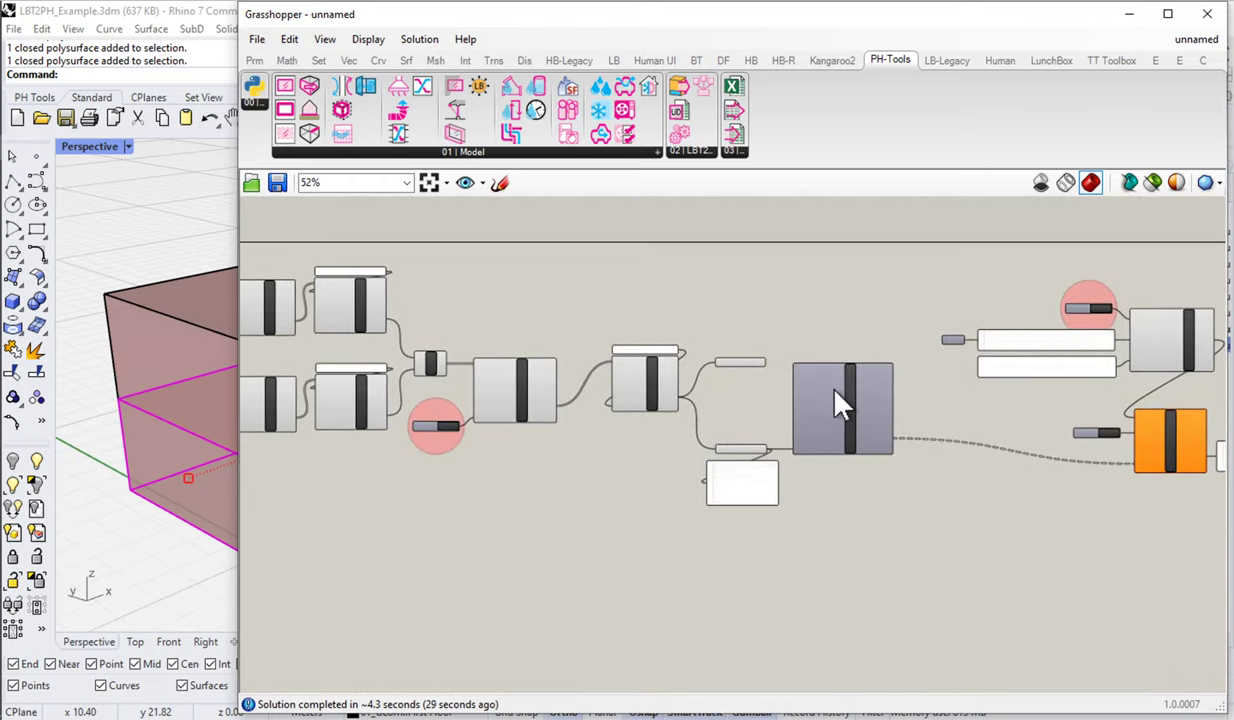
pyautogui.moveTo(236, 232); pyautogui.dragTo(52, 232)
pyautogui.moveTo(661, 358); pyautogui.dragTo(777, 350, button='right')
pyautogui.scroll(2, 785, 446)
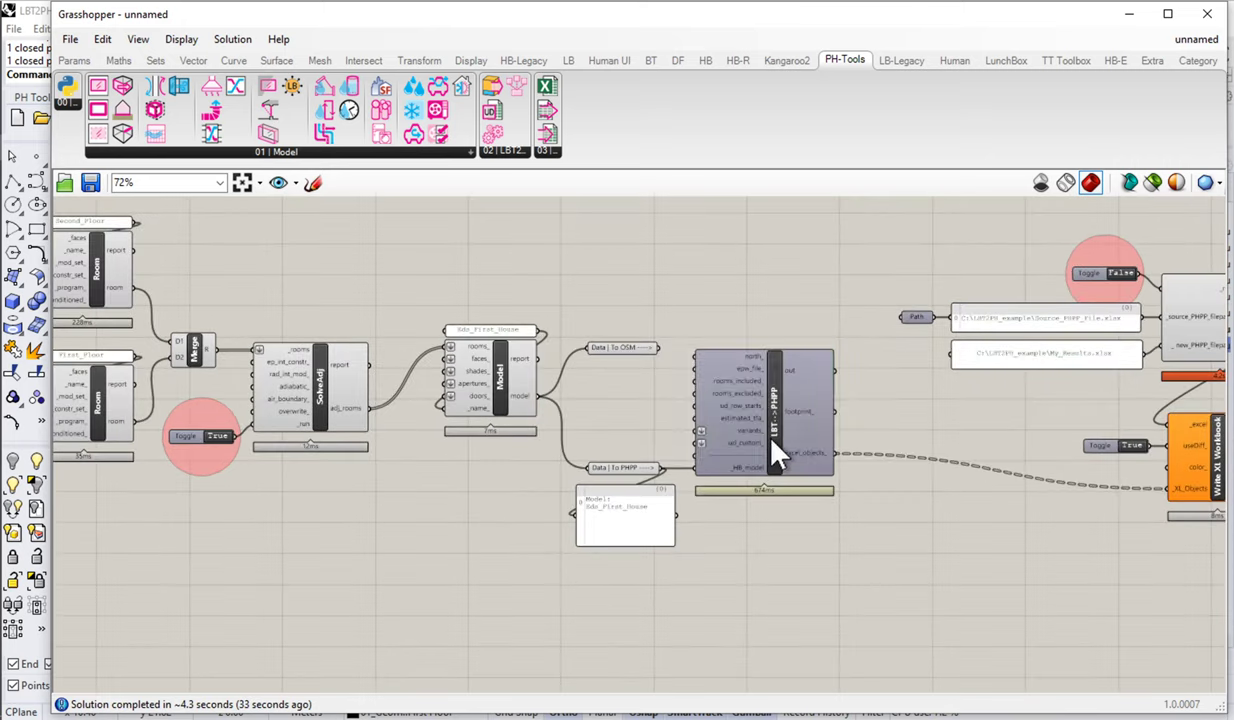
# Shift the LBT-->PHPP component slightly away from the model, and move the whole group of Excel export components farther from it.
pyautogui.click(782, 443)
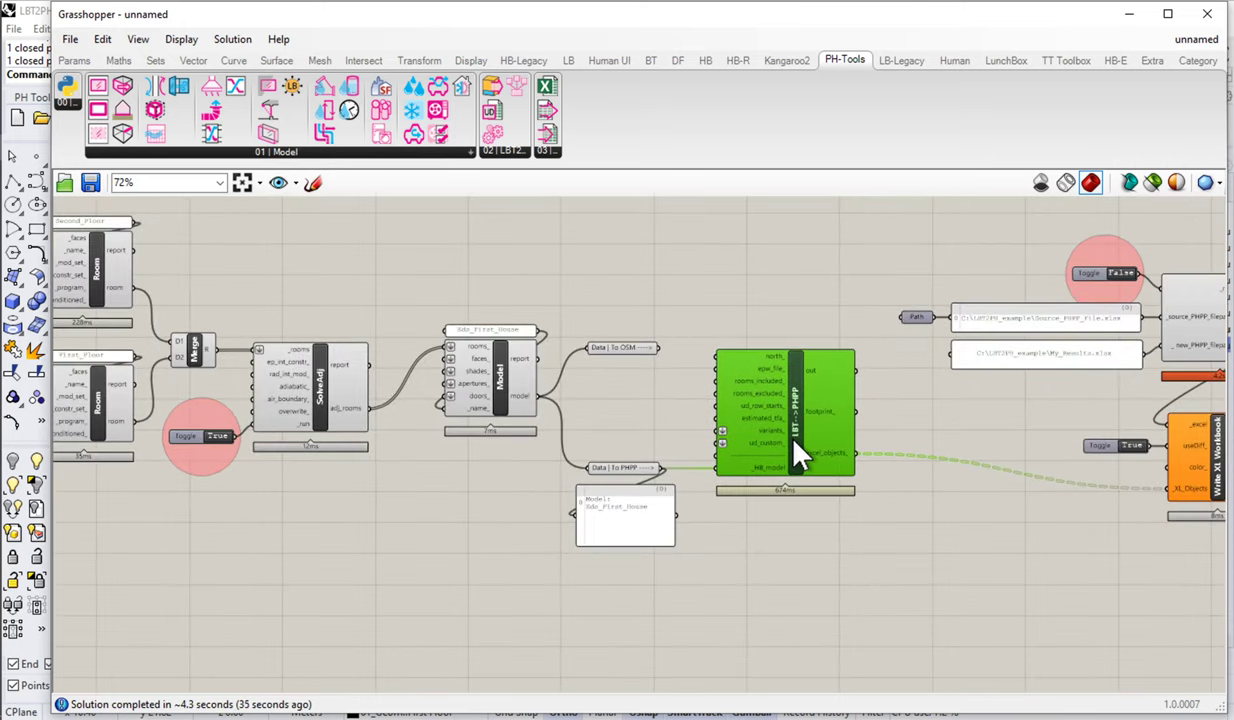
pyautogui.moveTo(978, 421); pyautogui.dragTo(754, 459, button='right')
pyautogui.moveTo(633, 250); pyautogui.dragTo(1096, 585)
pyautogui.moveTo(975, 345); pyautogui.dragTo(1071, 354)
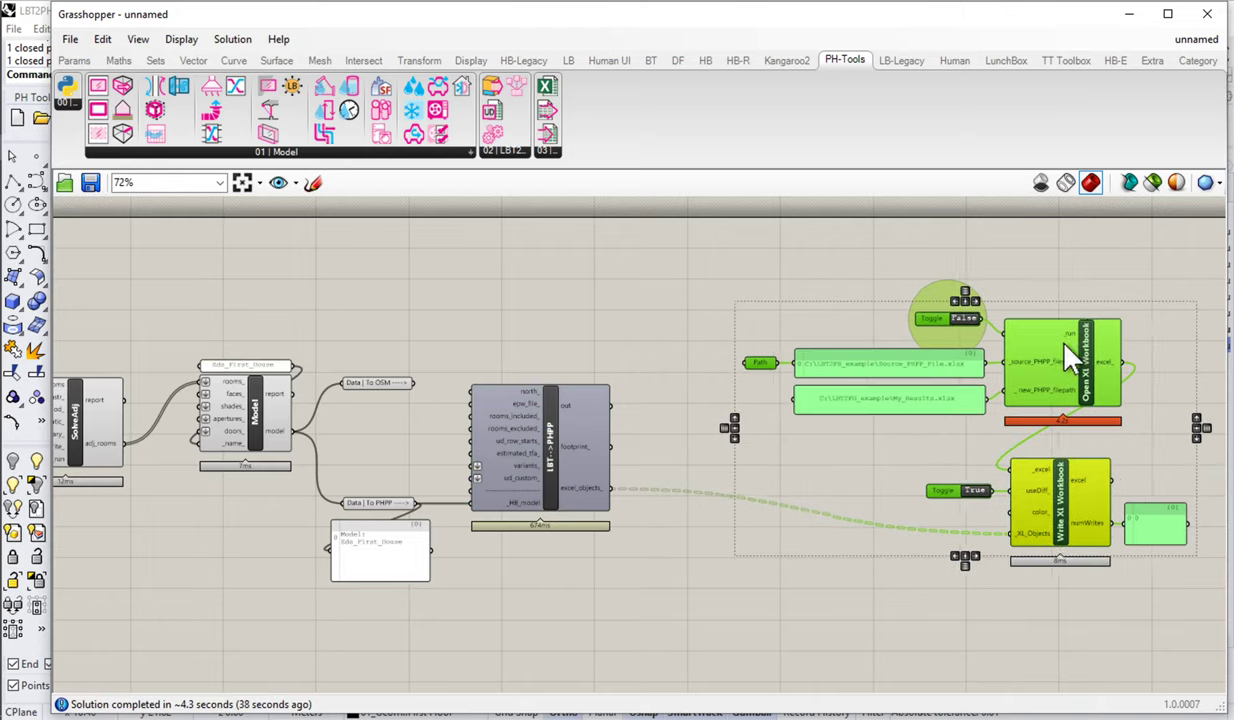
# Add a Scribble text object to the canvas above the Excel export components.
pyautogui.doubleClick(743, 232)
pyautogui.write('scale')
pyautogui.press('BackSpace')
pyautogui.press('BackSpace')
pyautogui.press('BackSpace')
pyautogui.write('ibb')
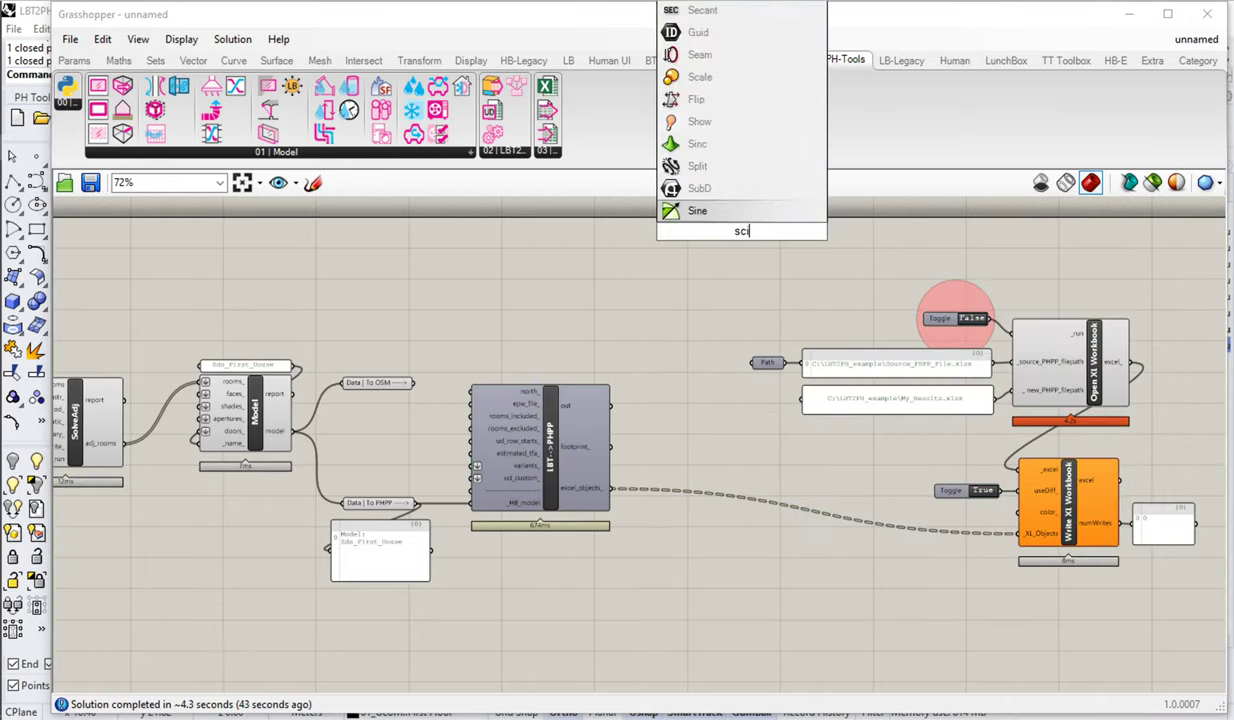
pyautogui.press('Up')
pyautogui.press('Up')
pyautogui.press('Return')
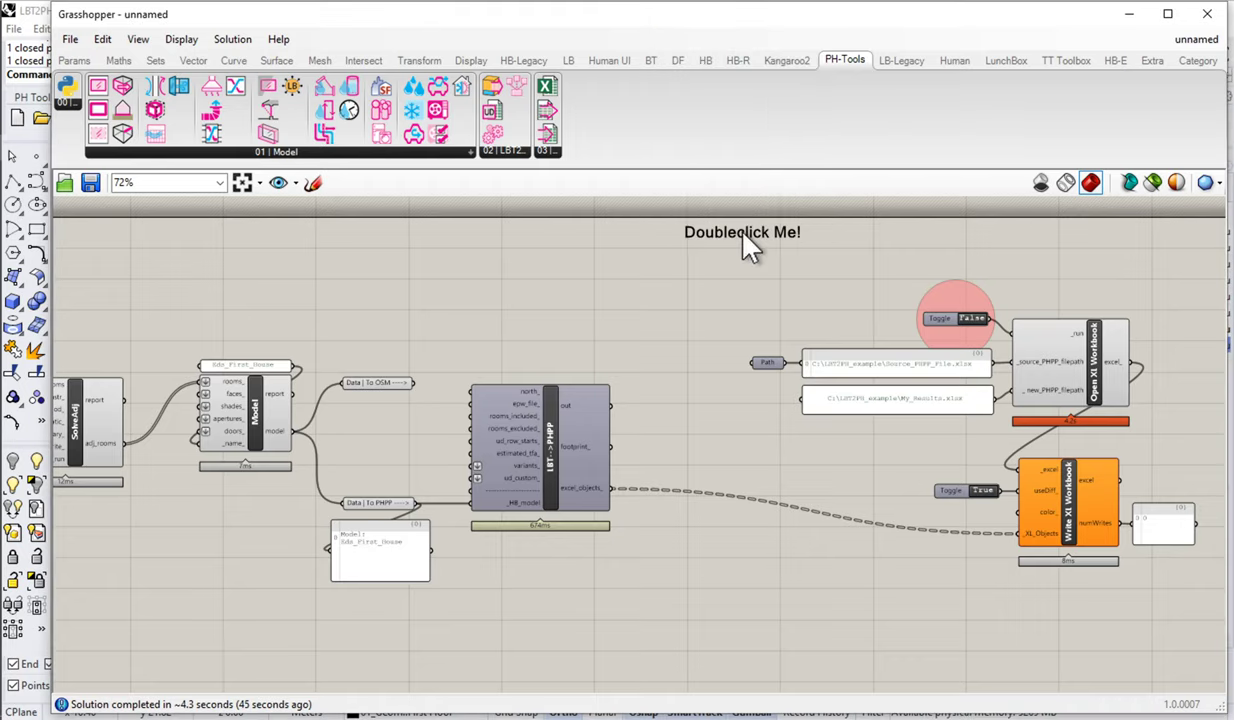
# Place the scribble just above the export components, change its text to EXPORT TO PHPP and enlarge the lettering.
pyautogui.moveTo(746, 245); pyautogui.dragTo(807, 267)
pyautogui.doubleClick(807, 267)
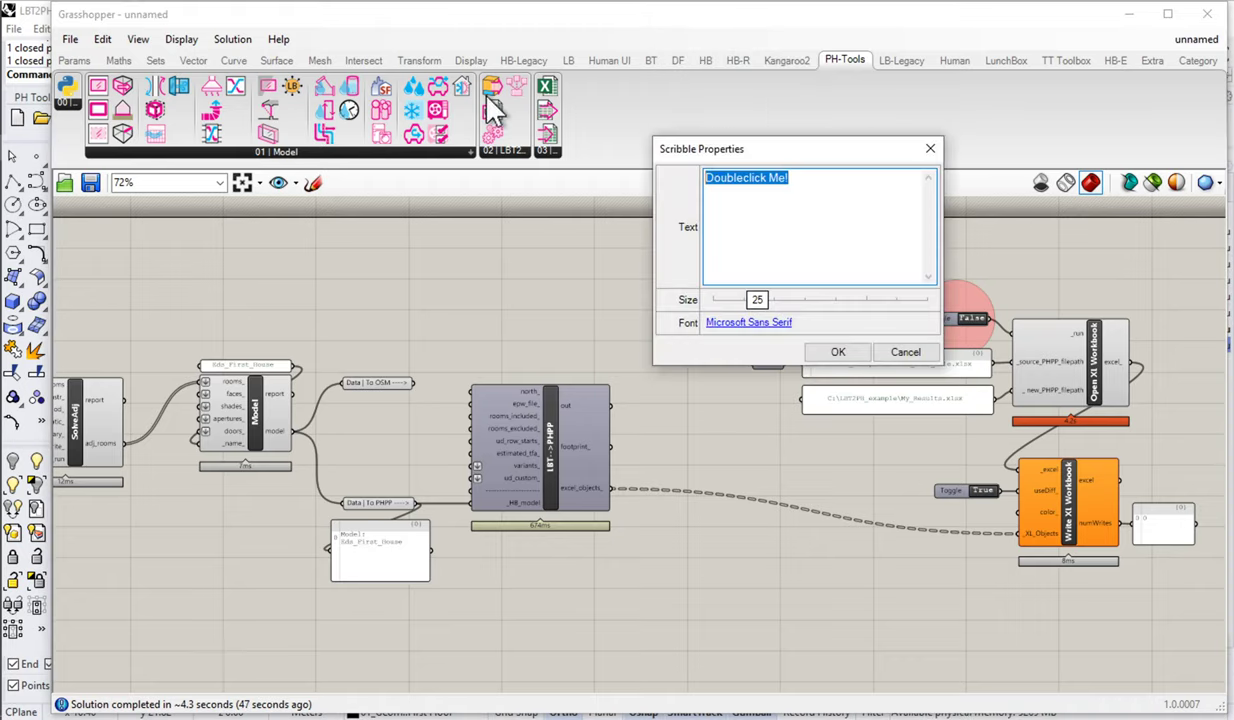
pyautogui.write('EXPORT TO PHPP')
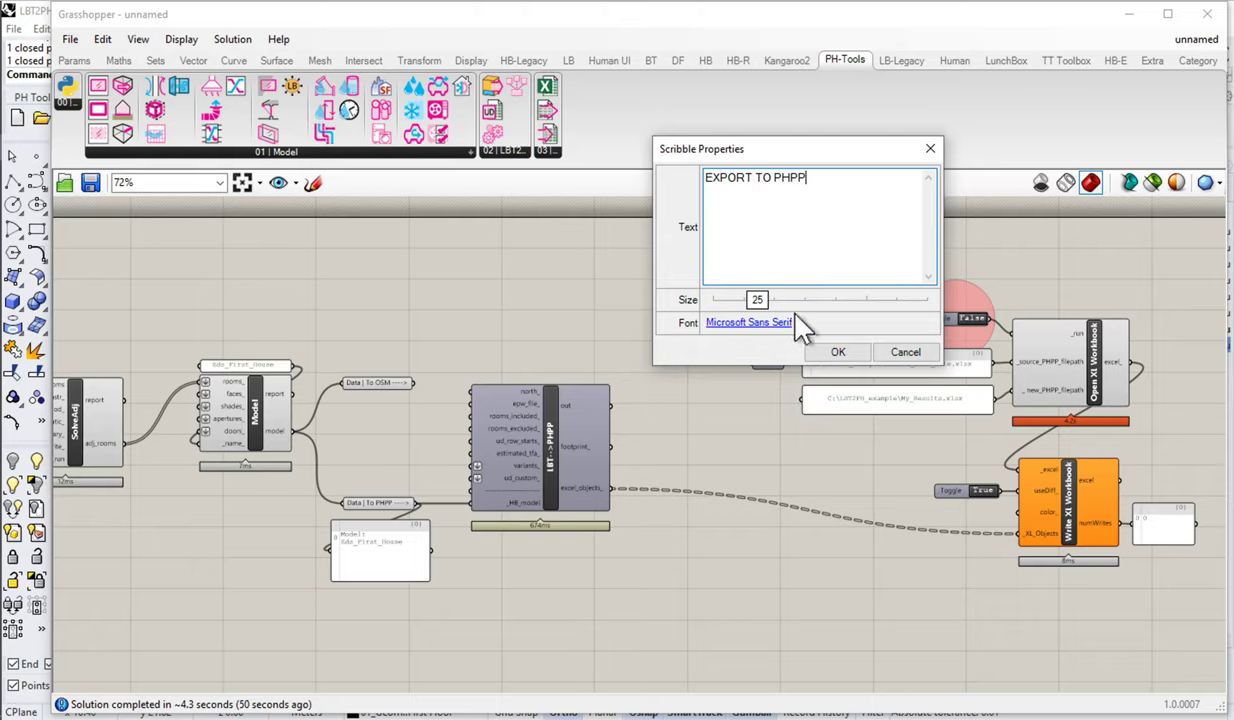
pyautogui.moveTo(765, 302); pyautogui.dragTo(925, 303)
pyautogui.click(838, 353)
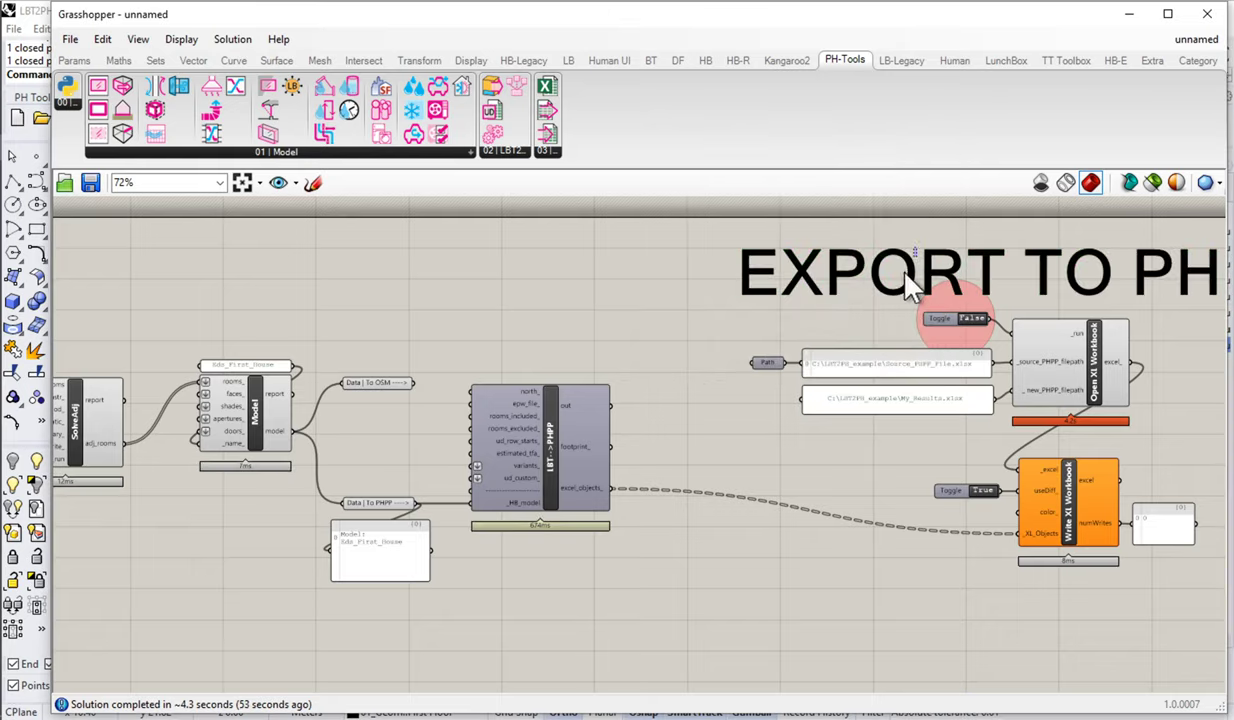
# Reduce the size of the EXPORT TO PHPP heading to 80.
pyautogui.scroll(-2, 910, 262)
pyautogui.moveTo(790, 352); pyautogui.dragTo(778, 283, button='right')
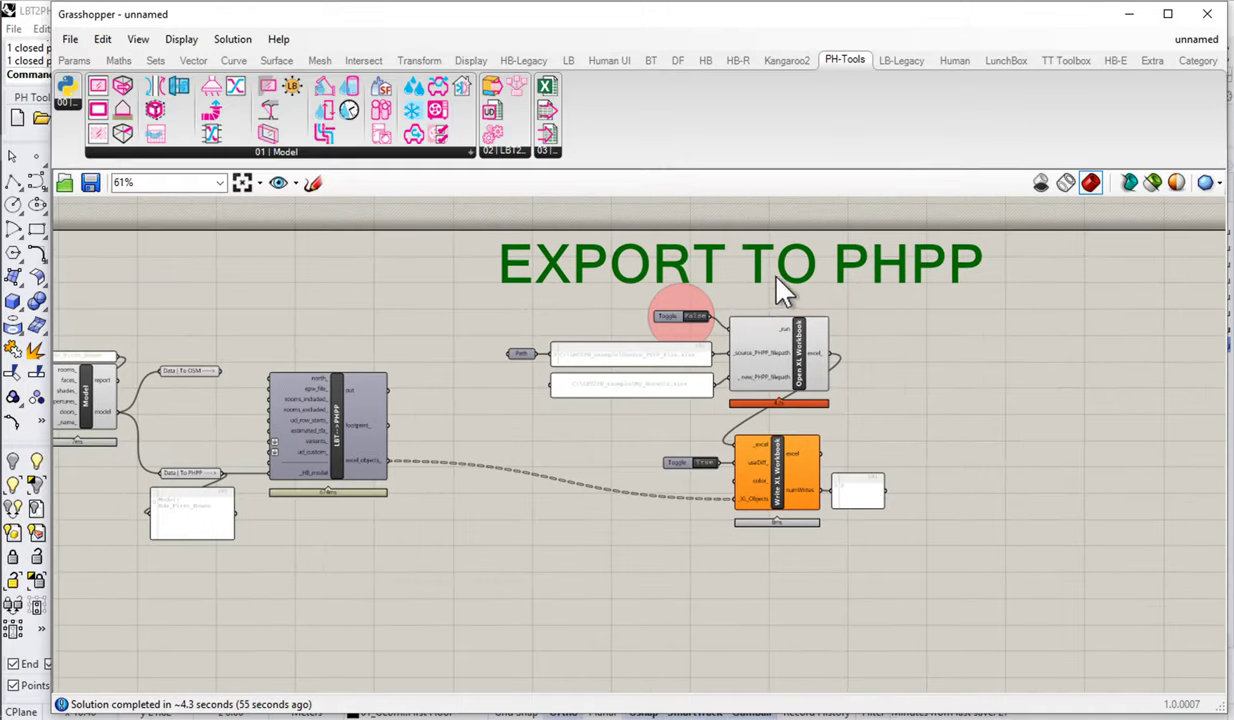
pyautogui.doubleClick(783, 279)
pyautogui.moveTo(907, 318); pyautogui.dragTo(856, 326)
pyautogui.click(818, 370)
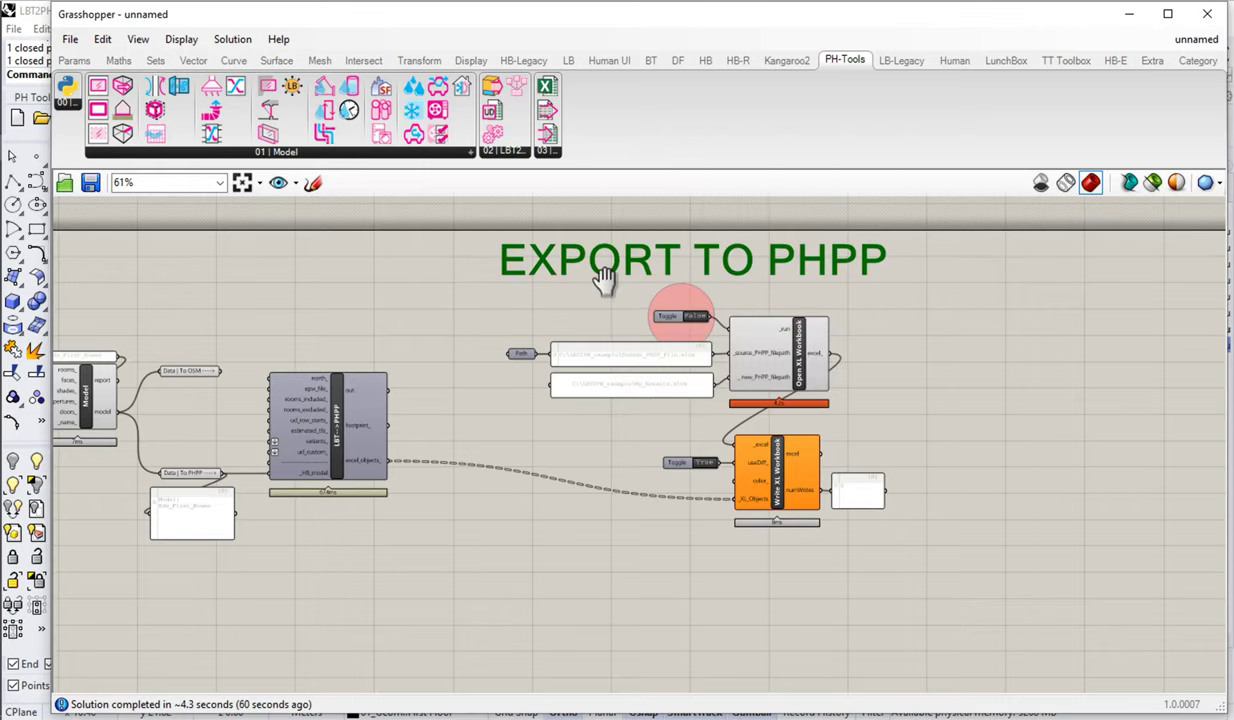
# Duplicate the EXPORT TO PHPP heading and place the copy above the Second Floor and First Floor Brep inputs.
pyautogui.moveTo(600, 278); pyautogui.dragTo(992, 322, button='right')
pyautogui.click(822, 283)
pyautogui.hotkey('ctrl', 'v')
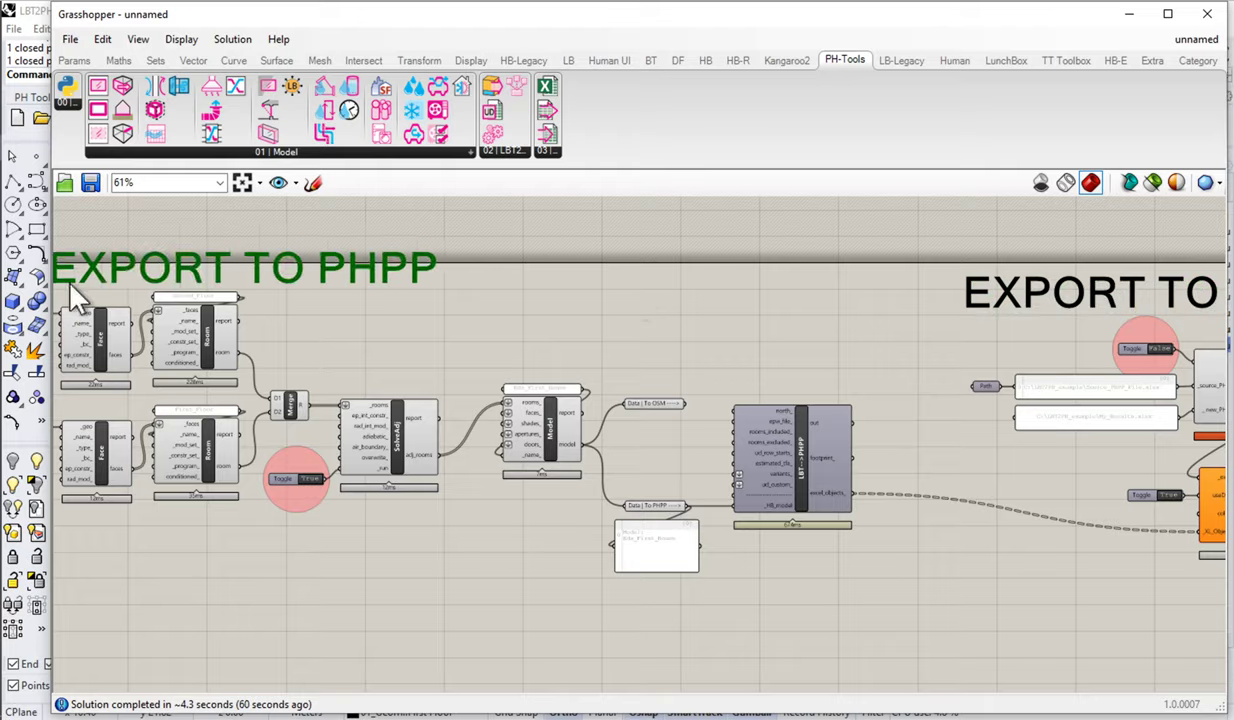
pyautogui.moveTo(67, 271); pyautogui.dragTo(467, 251, button='right')
pyautogui.moveTo(512, 258); pyautogui.dragTo(408, 284)
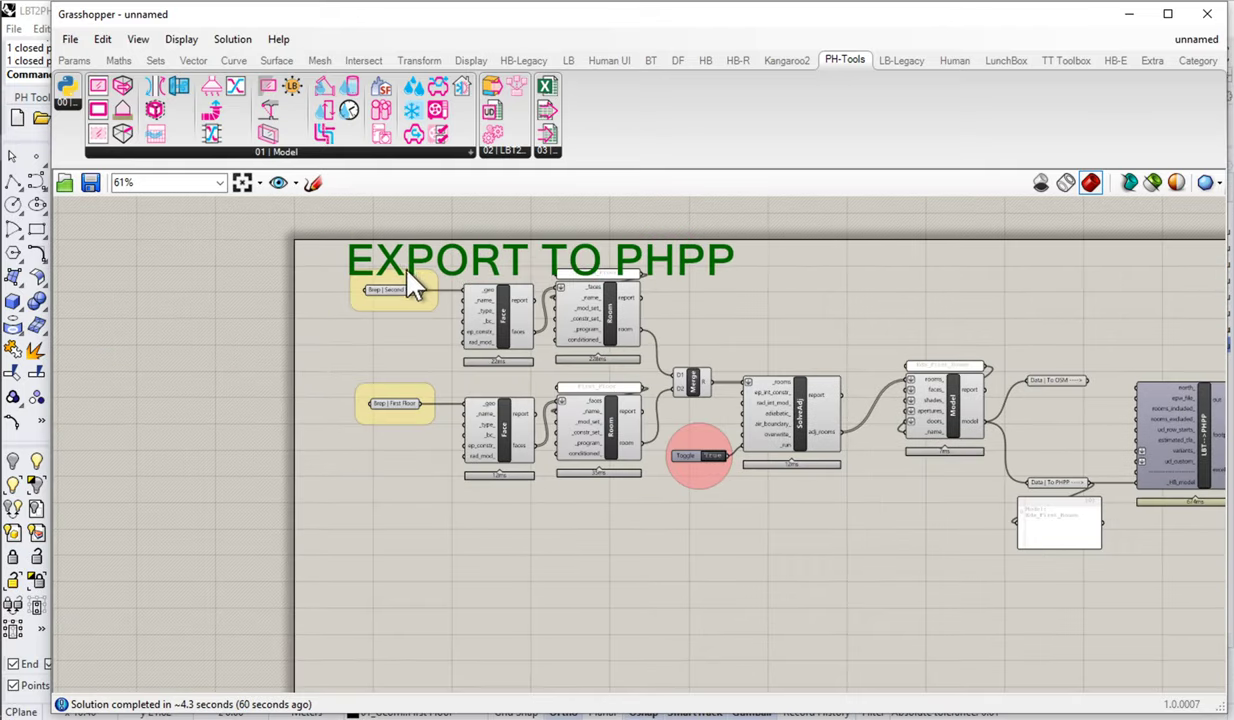
# Move the components from the Brep inputs through LBT-->PHPP down to clear space under the copied heading.
pyautogui.scroll(-2, 408, 284)
pyautogui.moveTo(1141, 540); pyautogui.dragTo(909, 503, button='right')
pyautogui.moveTo(909, 503); pyautogui.dragTo(52, 248)
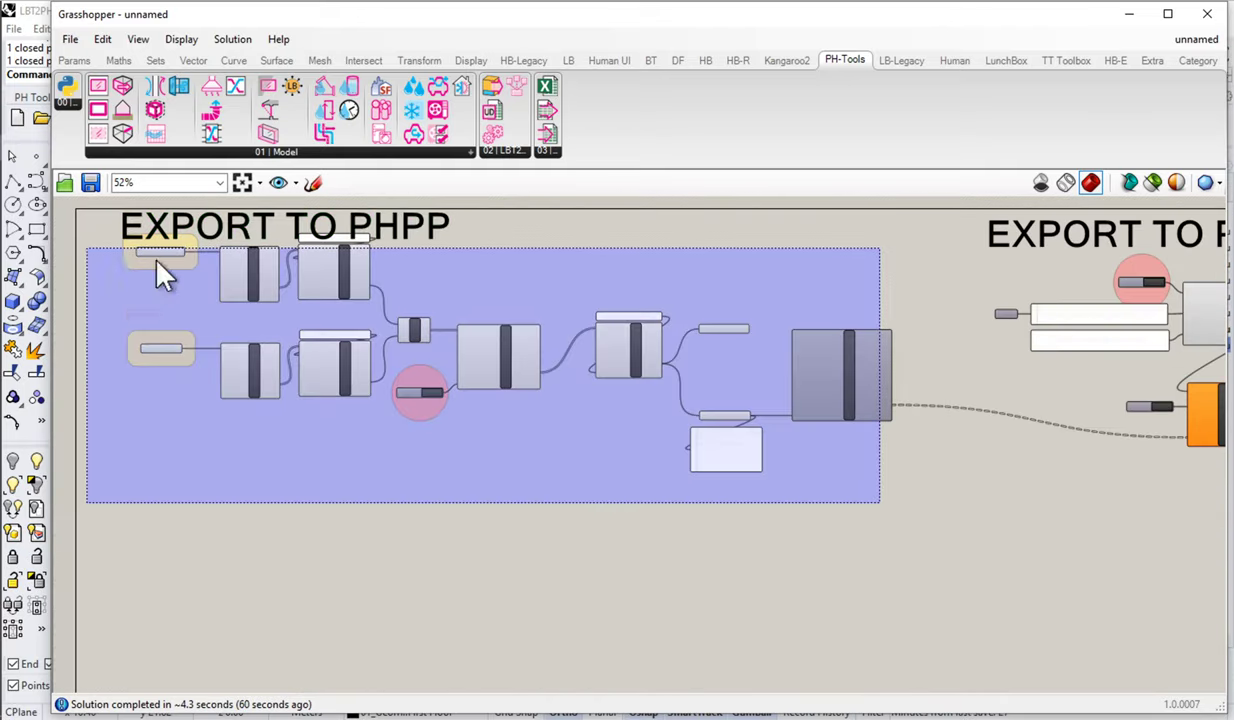
pyautogui.moveTo(326, 272); pyautogui.dragTo(332, 322)
pyautogui.scroll(4, 330, 240)
pyautogui.click(332, 251)
pyautogui.moveTo(651, 339); pyautogui.dragTo(1114, 458, button='right')
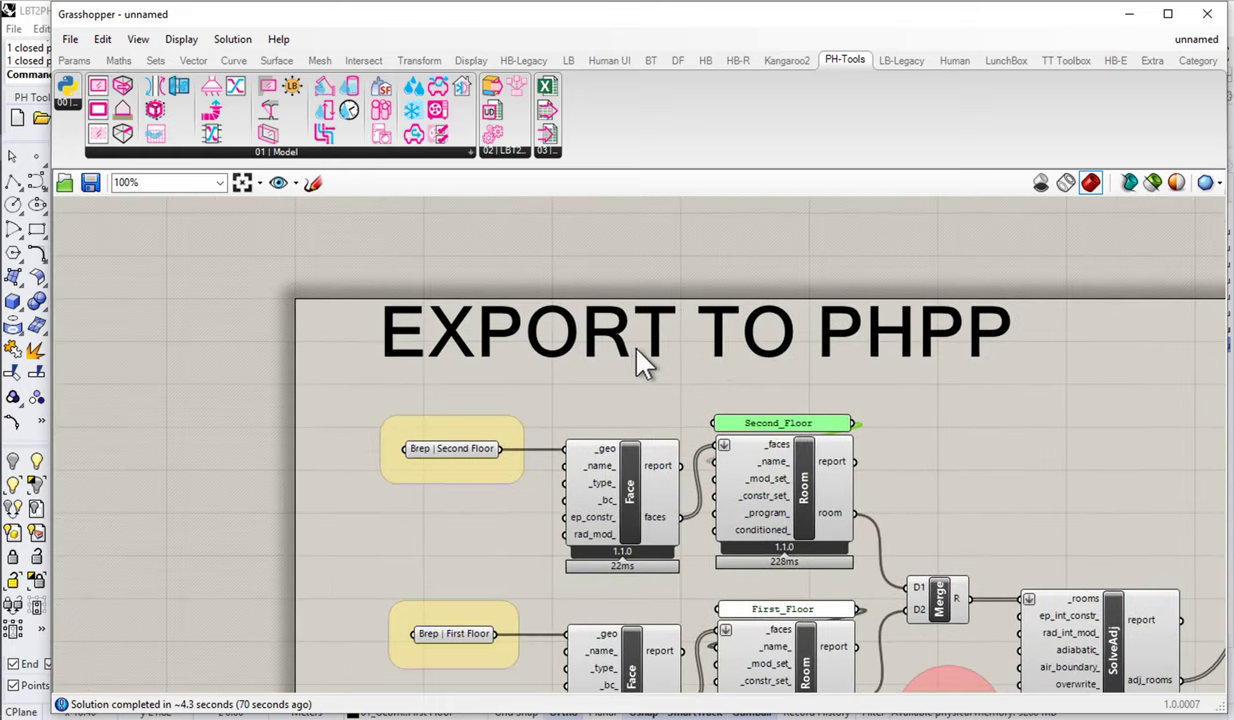
# Move the copied heading closer to the room components and change its text to CREATE HB ROOMS.
pyautogui.moveTo(628, 355); pyautogui.dragTo(622, 388)
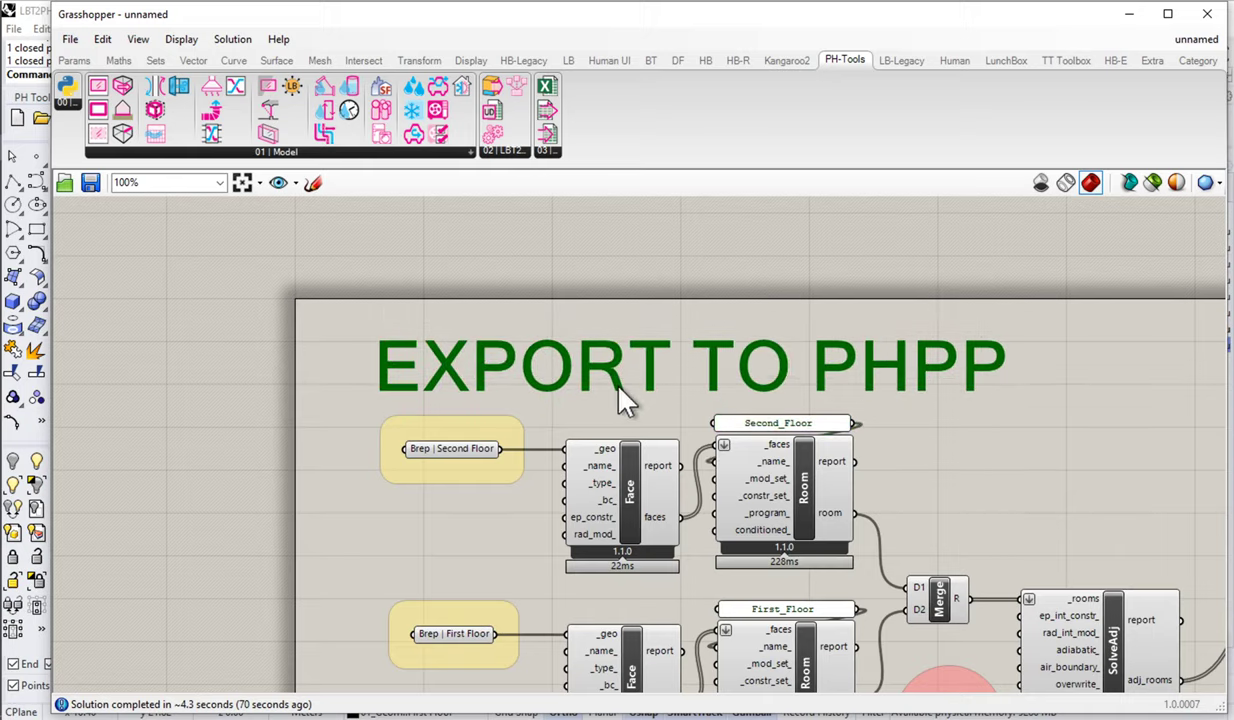
pyautogui.doubleClick(622, 388)
pyautogui.write('CREATE ')
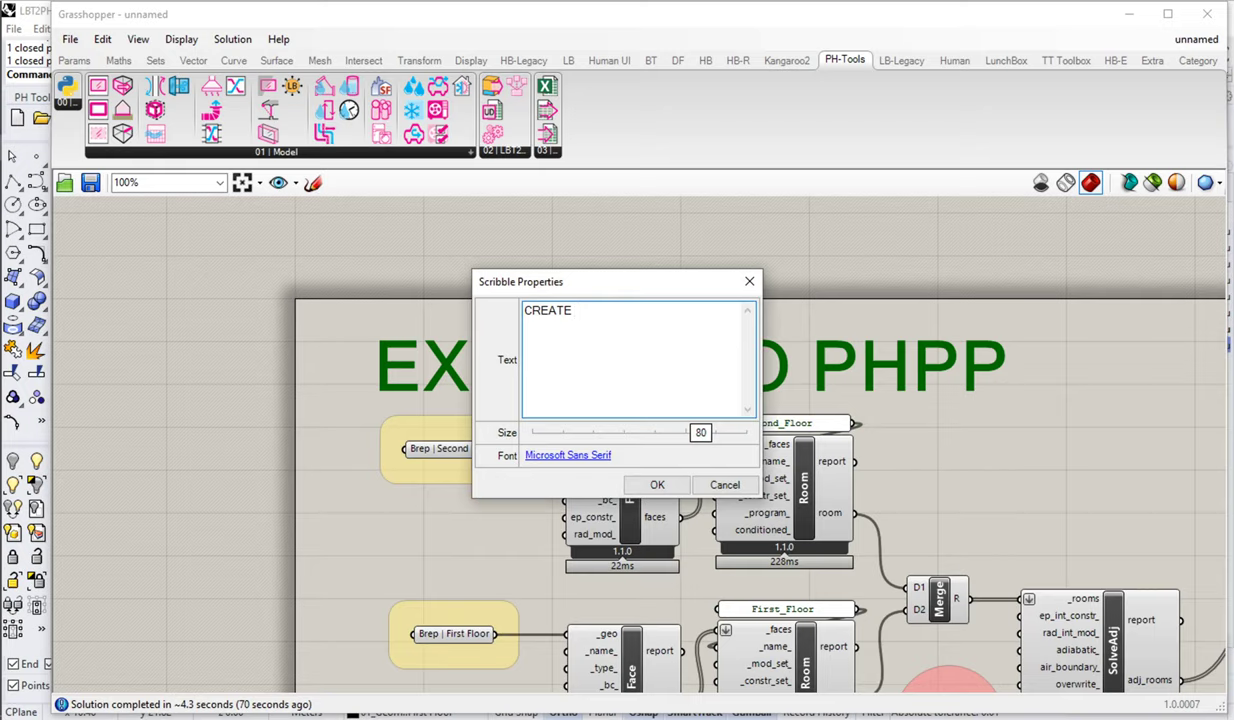
pyautogui.write('HB ROOMS')
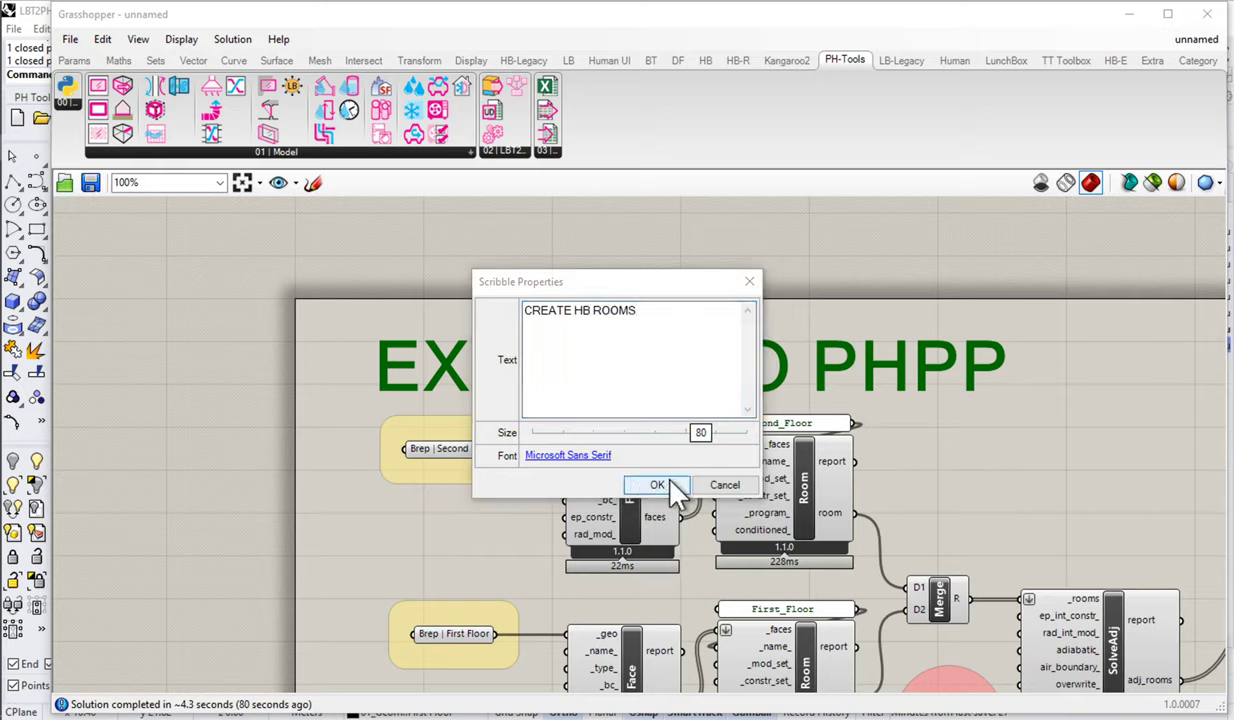
pyautogui.click(660, 484)
# Uncover the Rhino viewport to inspect the two house volumes from another angle, clear their selection, and widen Grasshopper again.
pyautogui.moveTo(751, 398); pyautogui.dragTo(592, 322, button='right')
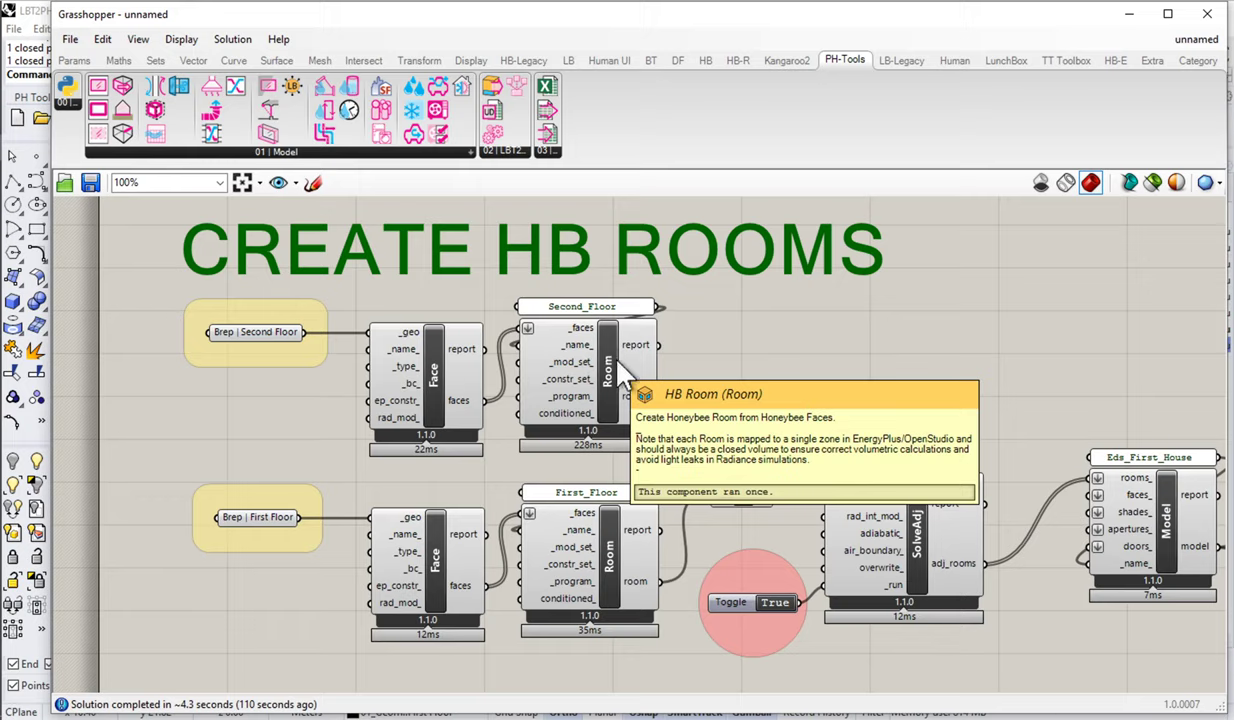
pyautogui.moveTo(50, 281); pyautogui.dragTo(612, 281)
pyautogui.moveTo(504, 445); pyautogui.dragTo(474, 432, button='right')
pyautogui.moveTo(437, 497); pyautogui.dragTo(421, 515, button='right')
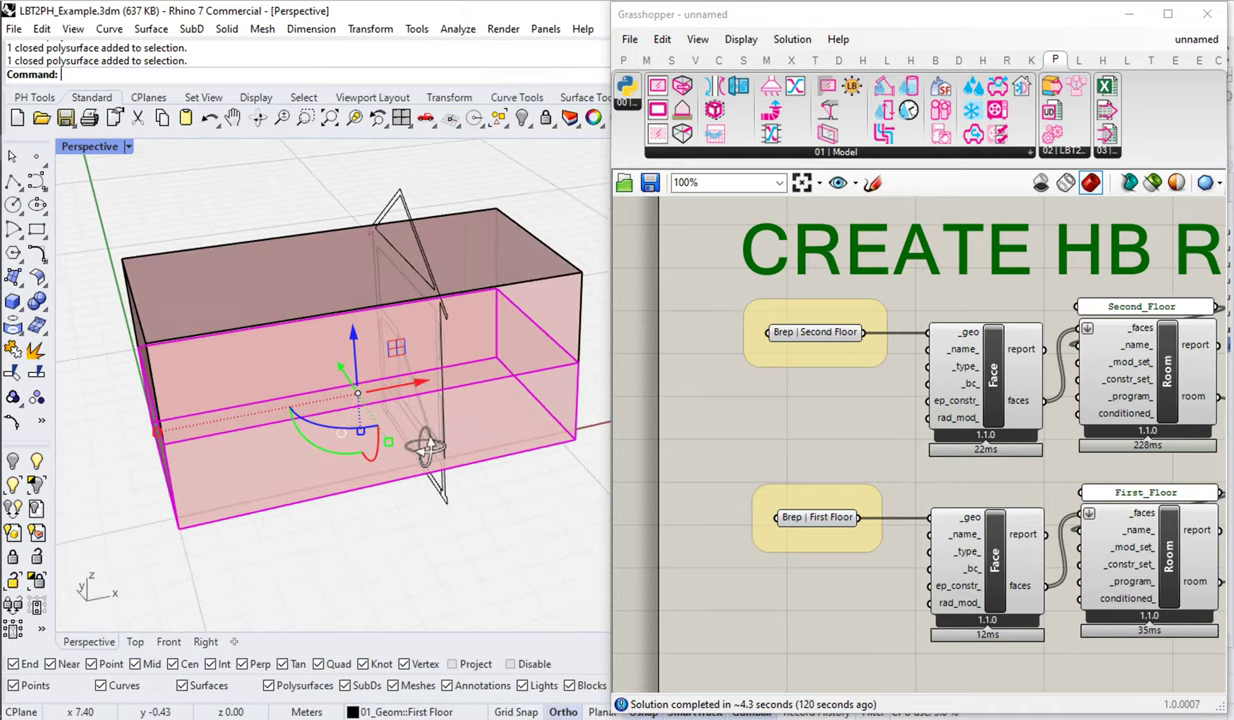
pyautogui.click(589, 454)
pyautogui.moveTo(548, 450); pyautogui.dragTo(289, 450)
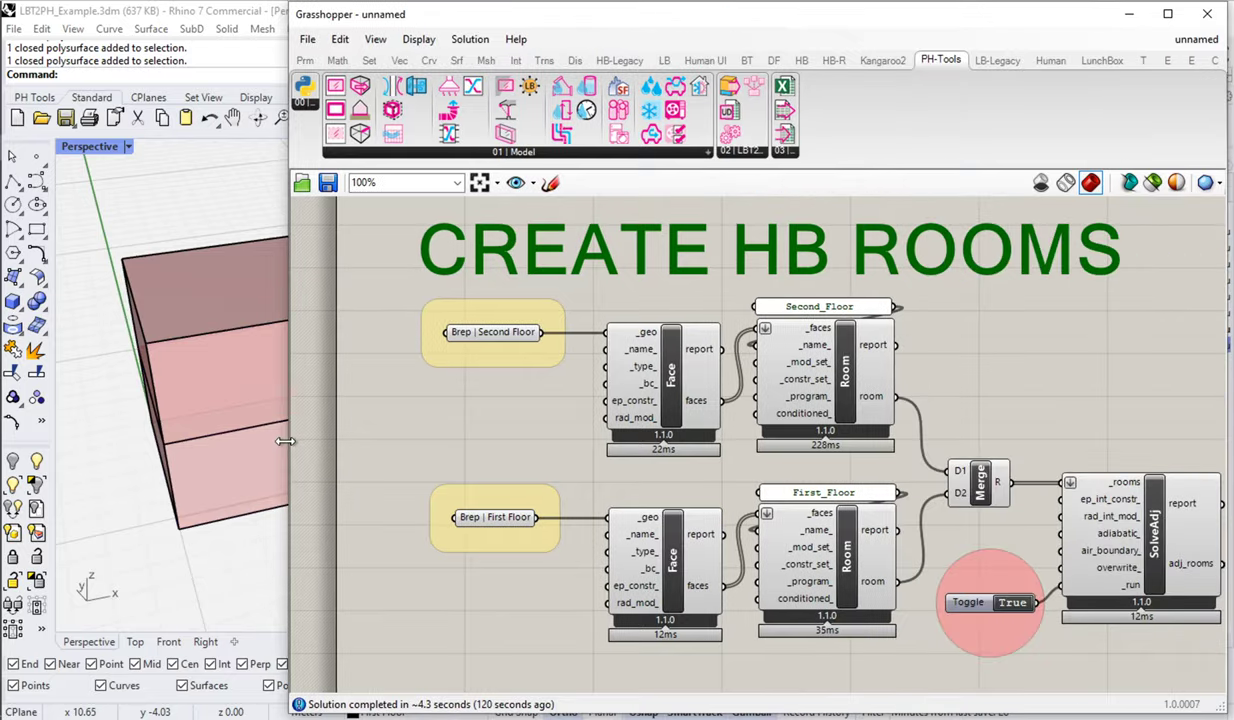
# Extend the room section's heading text to CREATE HB ROOMS [ZONES].
pyautogui.moveTo(849, 468); pyautogui.dragTo(708, 409, button='right')
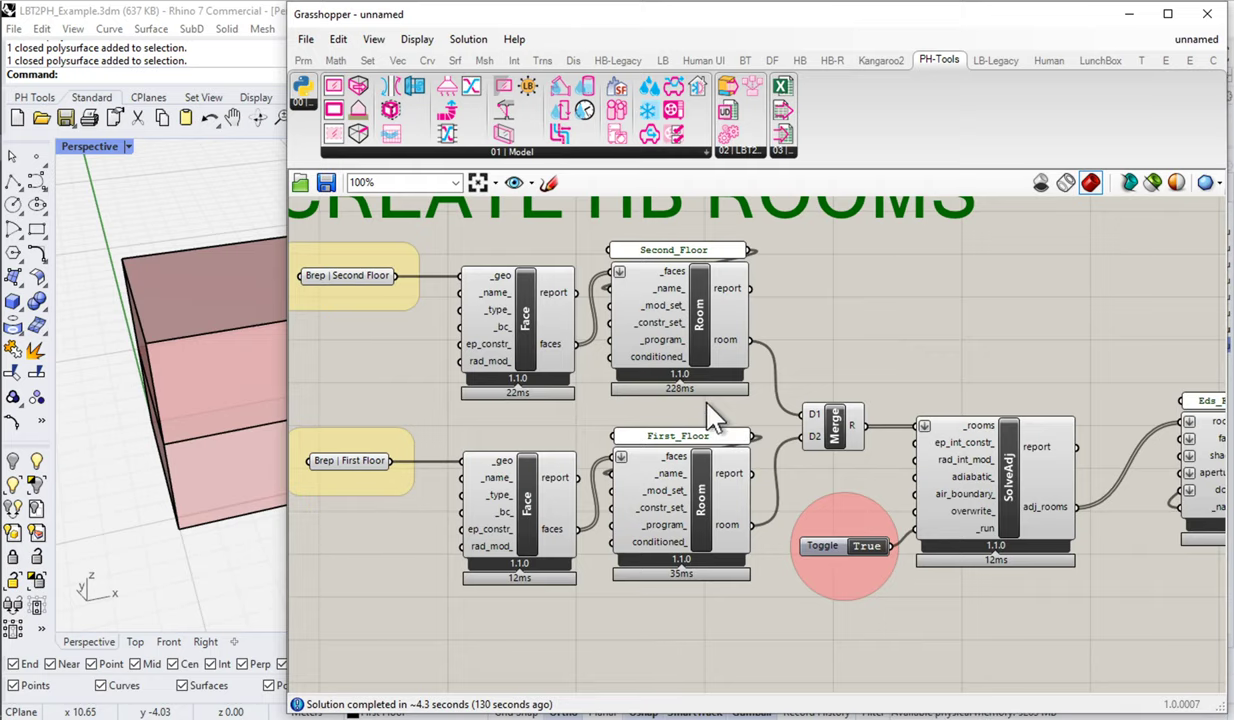
pyautogui.scroll(-2, 733, 432)
pyautogui.moveTo(812, 345); pyautogui.dragTo(700, 323, button='right')
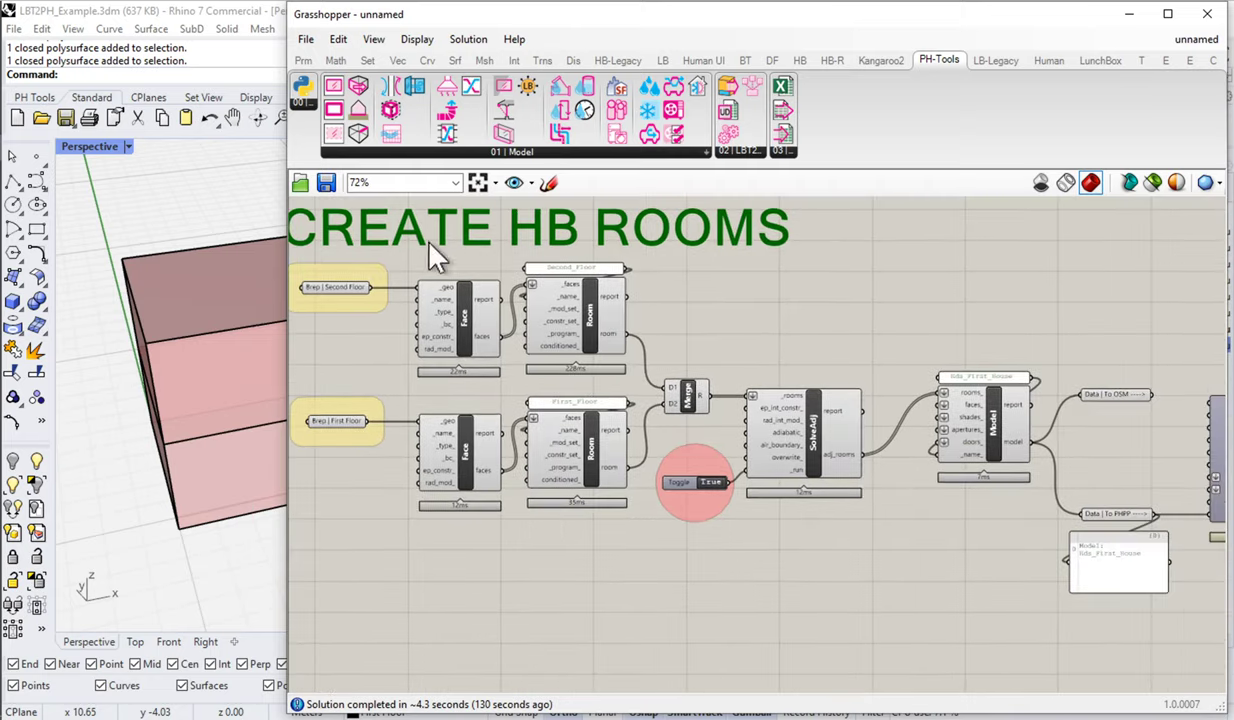
pyautogui.doubleClick(648, 250)
pyautogui.click(702, 193)
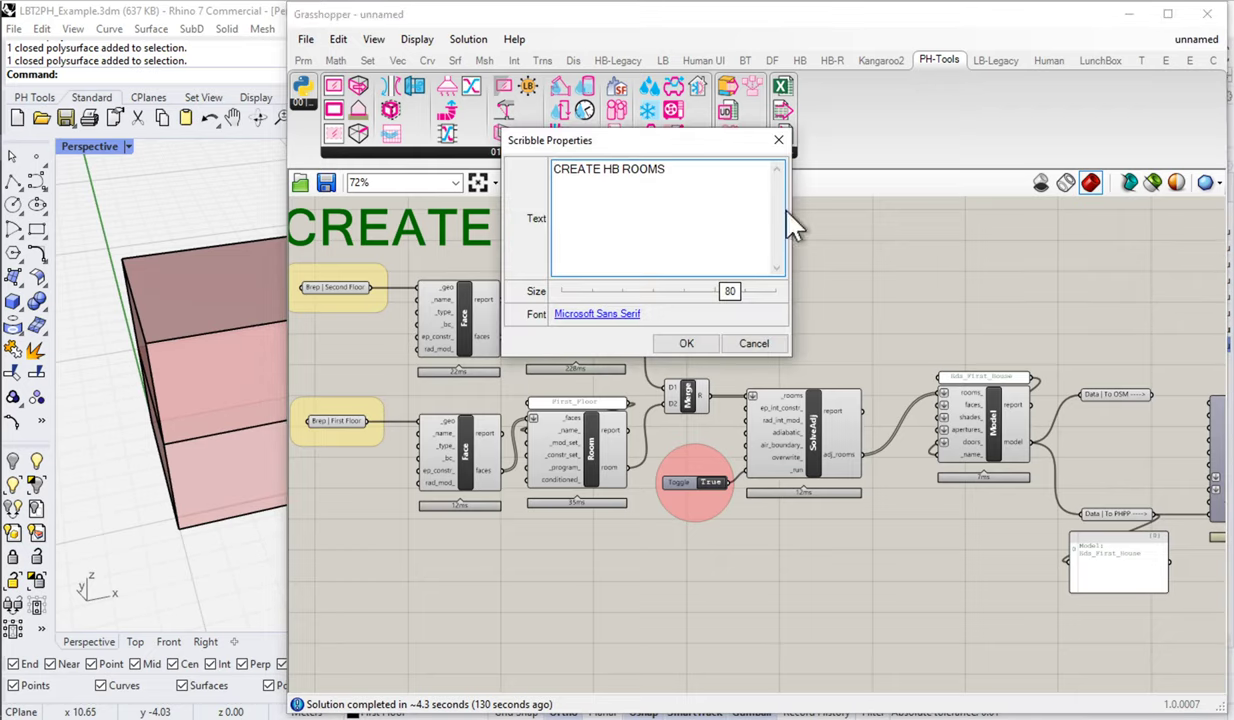
pyautogui.write('[ZONES]')
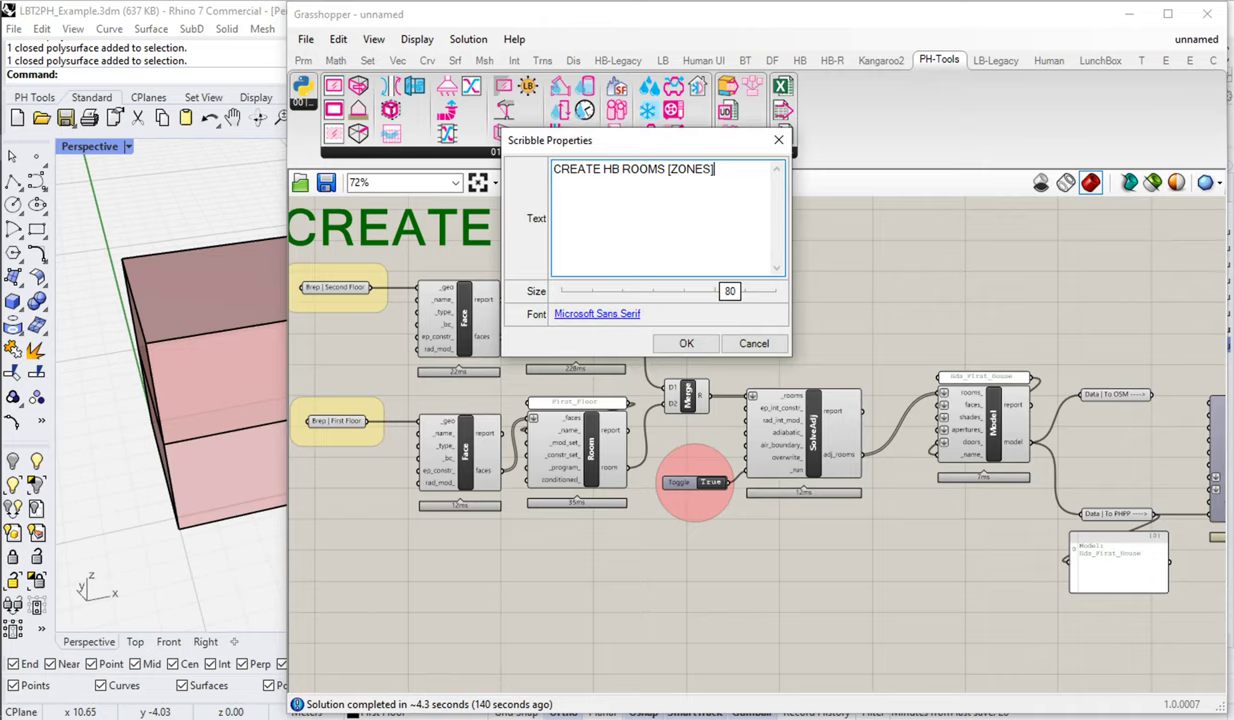
pyautogui.click(700, 343)
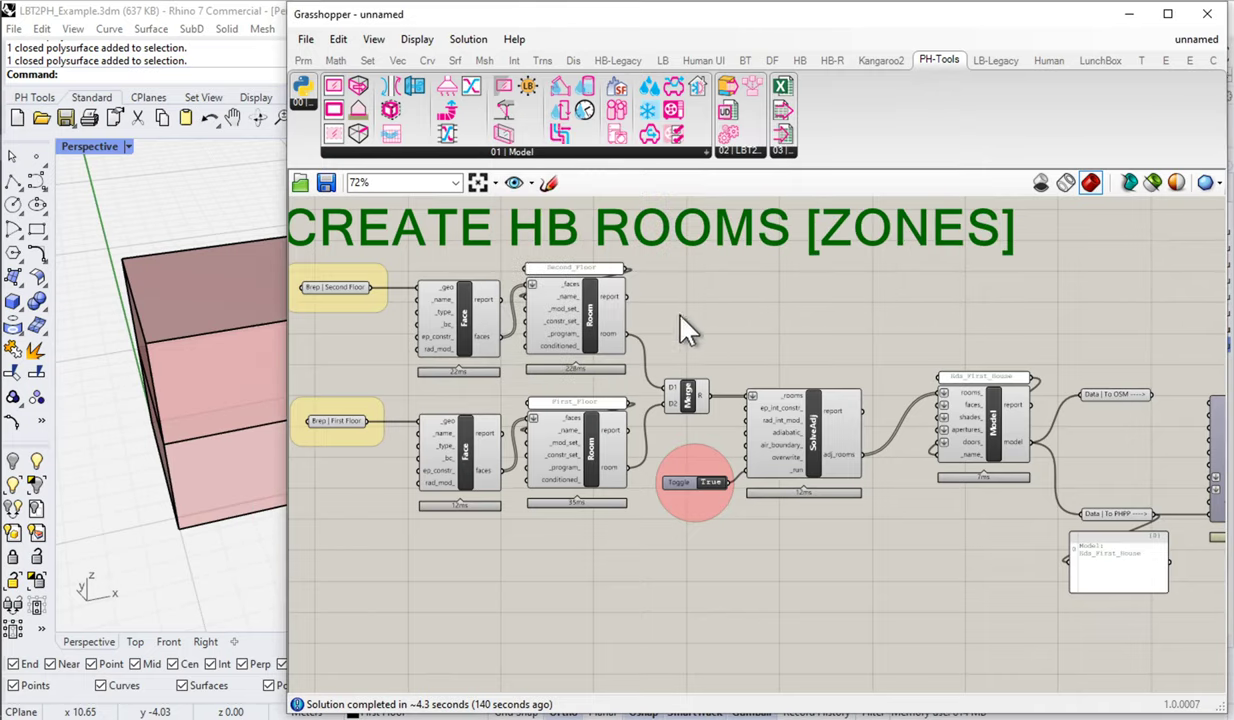
# Review the definition from the Honeybee rooms and model through LBT-->PHPP to the Open and Write XL Workbook components.
pyautogui.scroll(-3, 695, 328)
pyautogui.moveTo(991, 399); pyautogui.dragTo(693, 367, button='right')
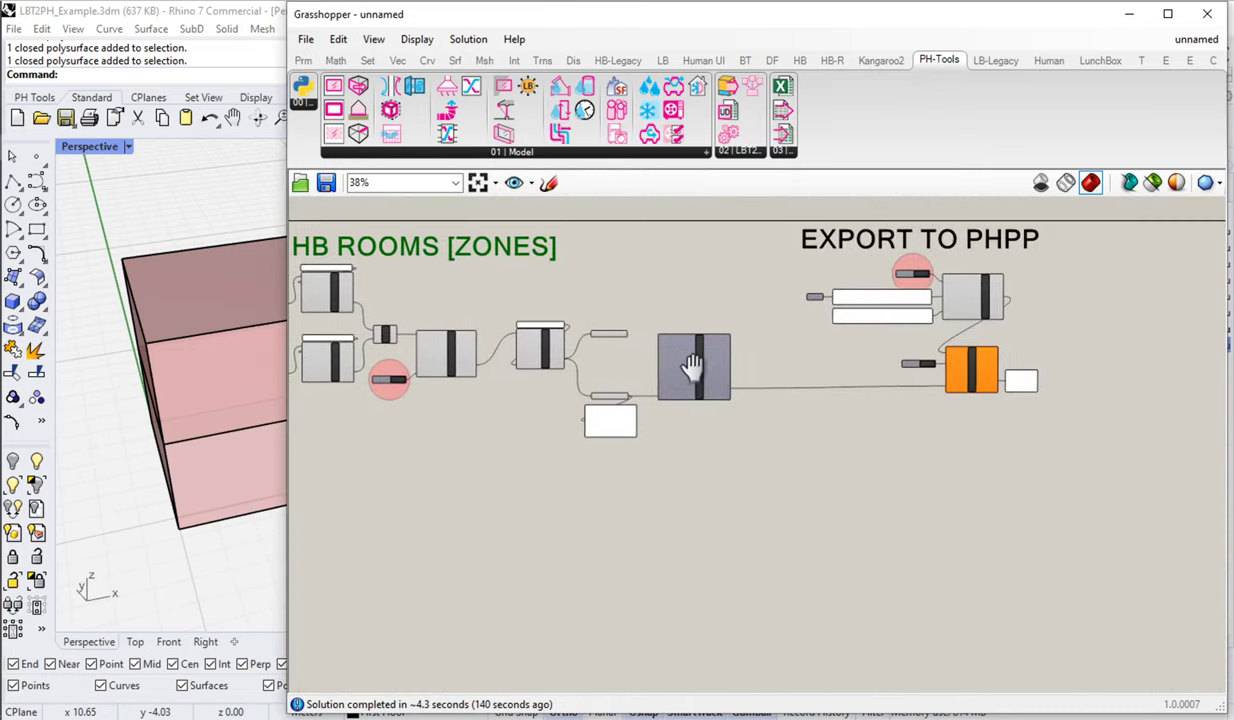
pyautogui.moveTo(421, 277); pyautogui.dragTo(486, 273, button='right')
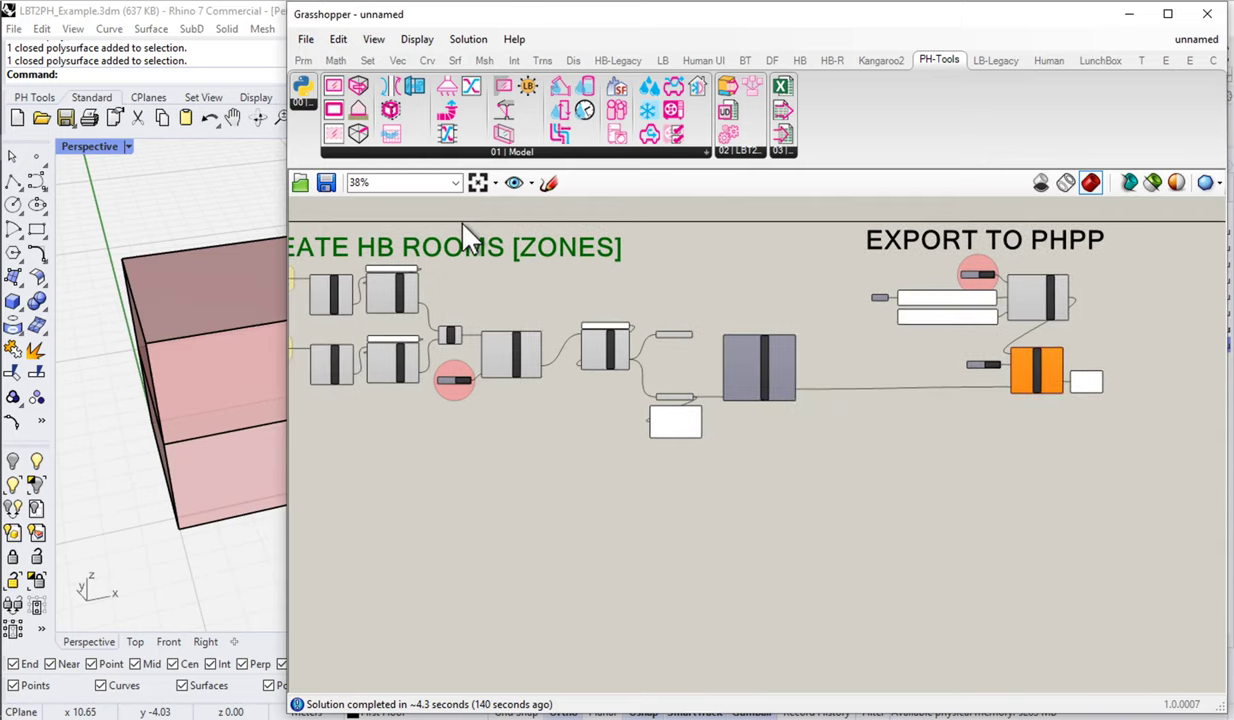
pyautogui.scroll(3, 705, 425)
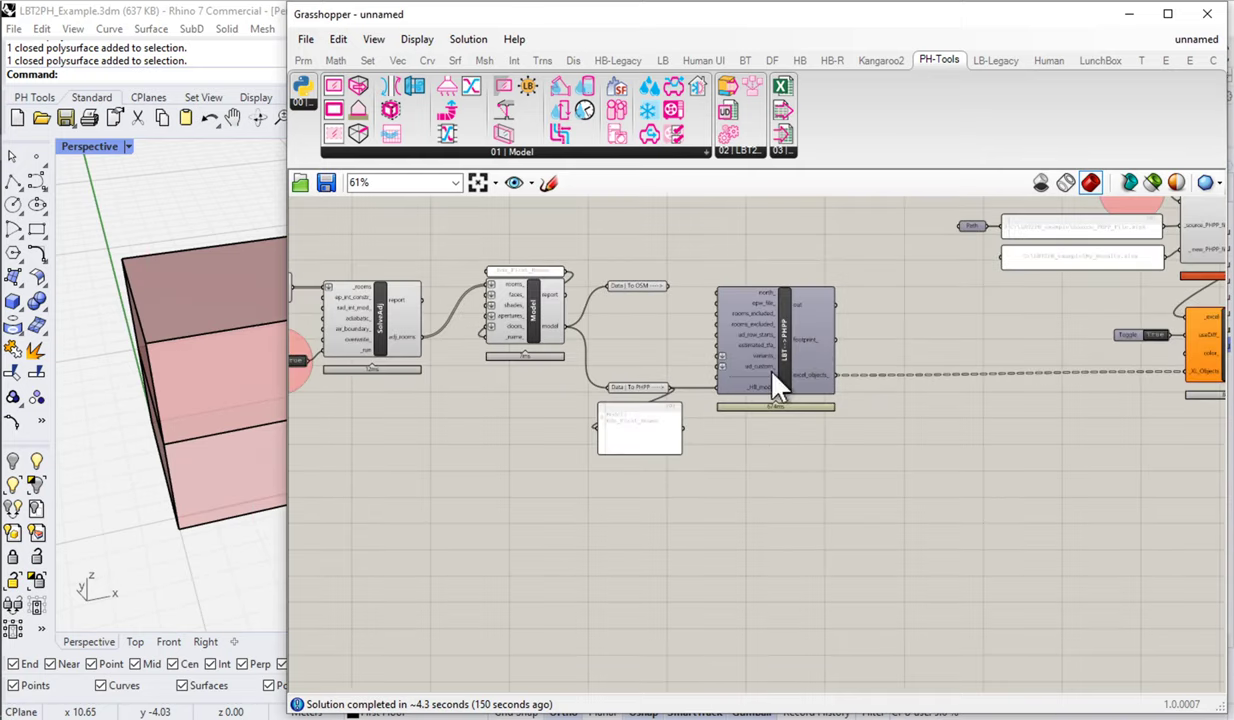
pyautogui.scroll(1, 773, 378)
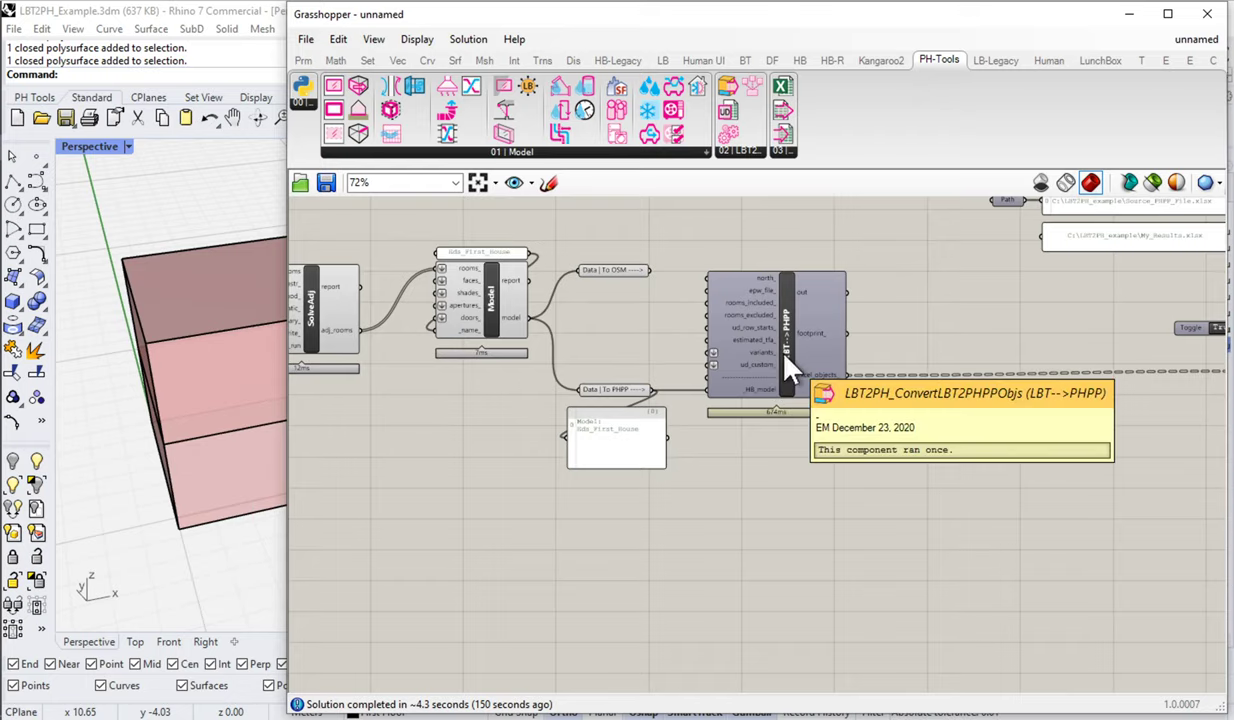
pyautogui.moveTo(1066, 372); pyautogui.dragTo(655, 519, button='right')
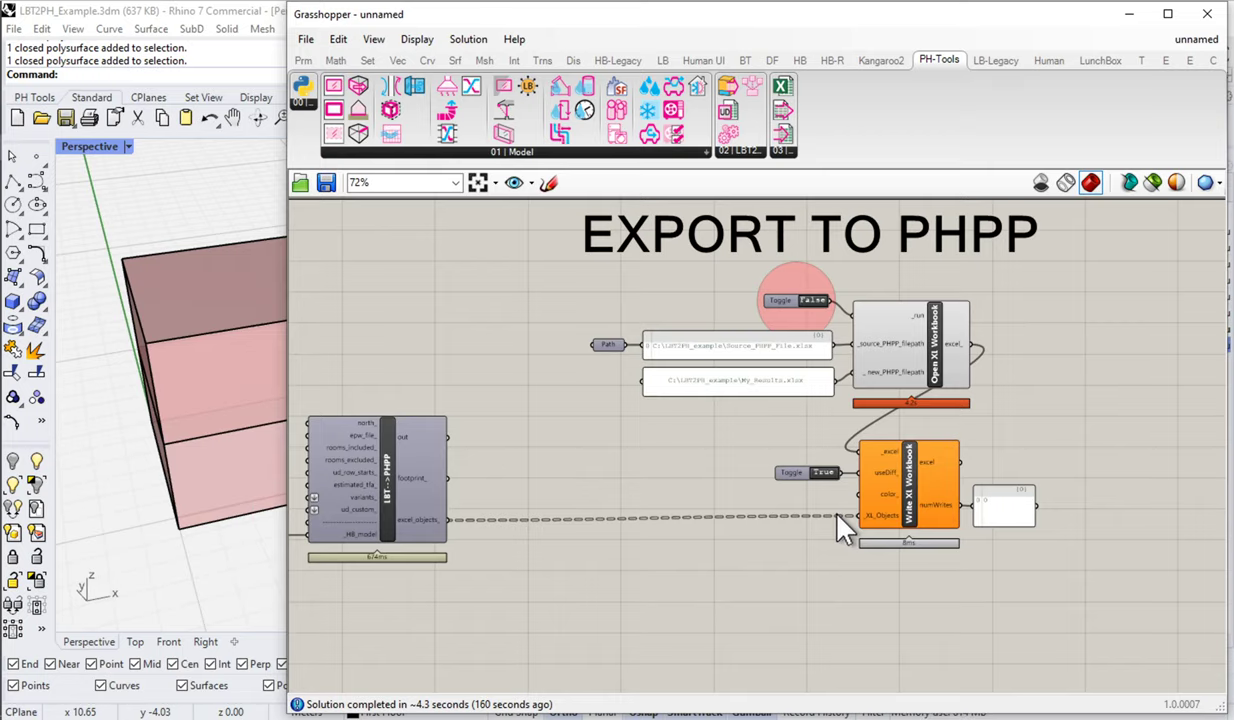
pyautogui.scroll(-3, 845, 530)
pyautogui.moveTo(812, 435); pyautogui.dragTo(902, 437, button='right')
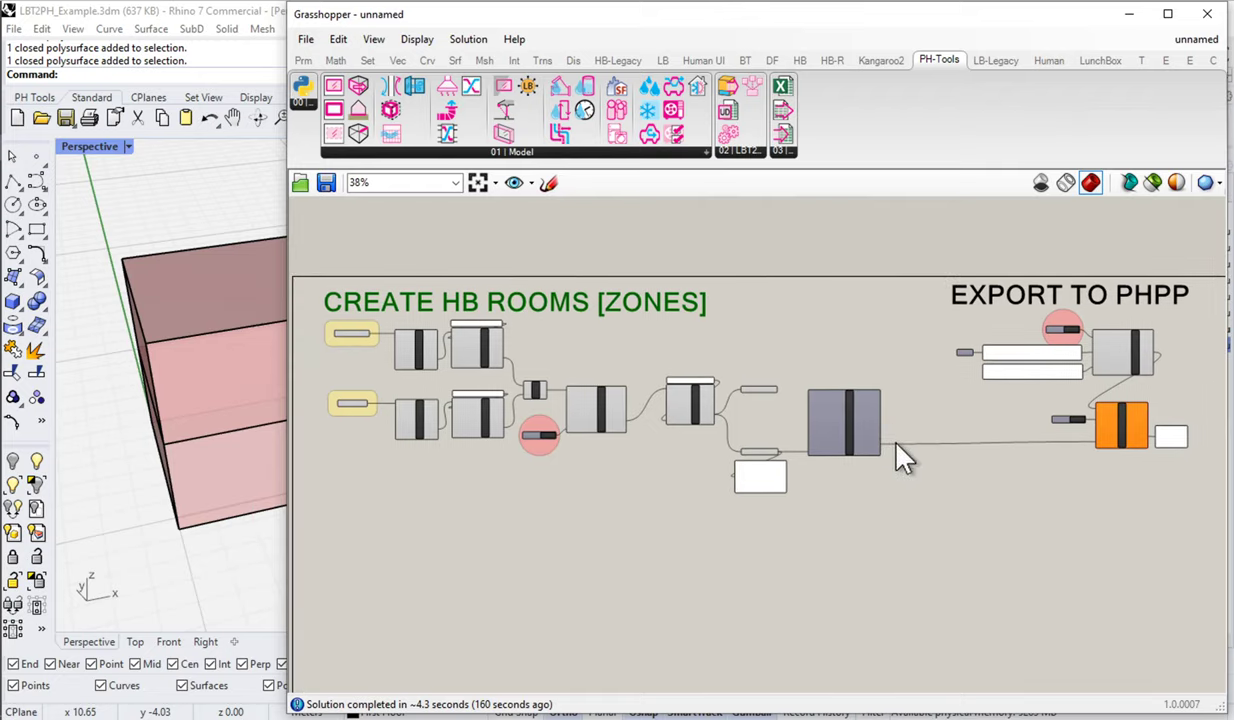